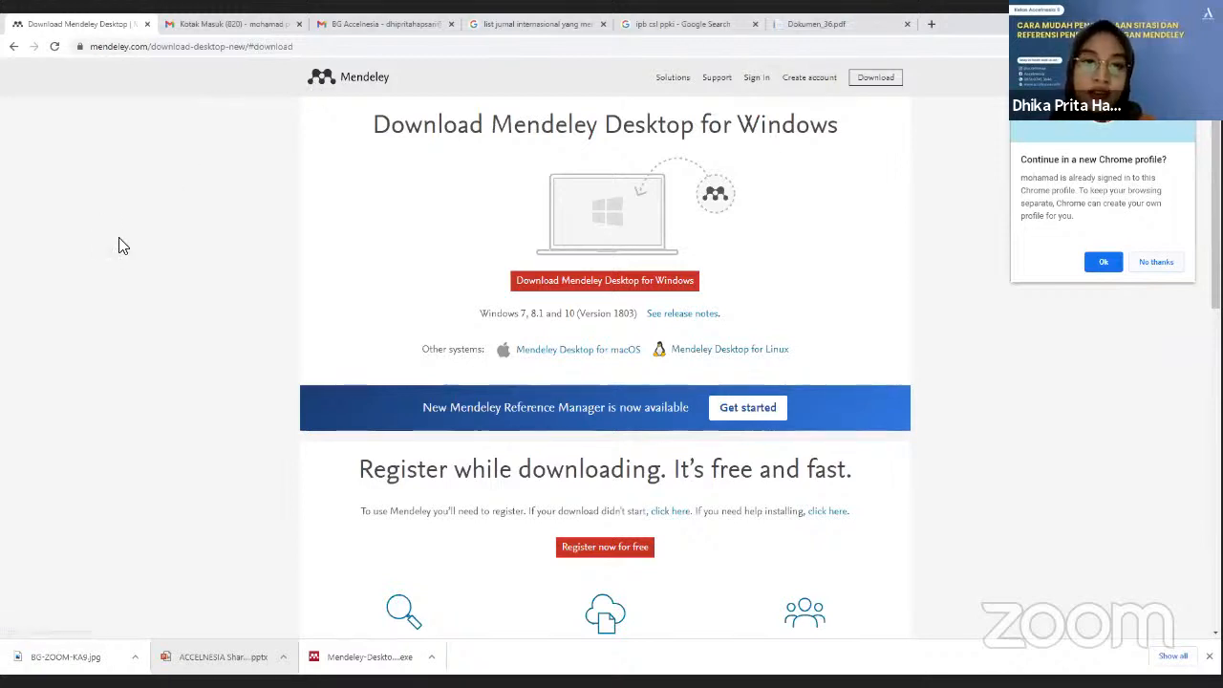
Step: Review the Mendeley download page, then open a new Chrome tab on the Google start page
scroll(118, 245, "up", 3, "ctrl")
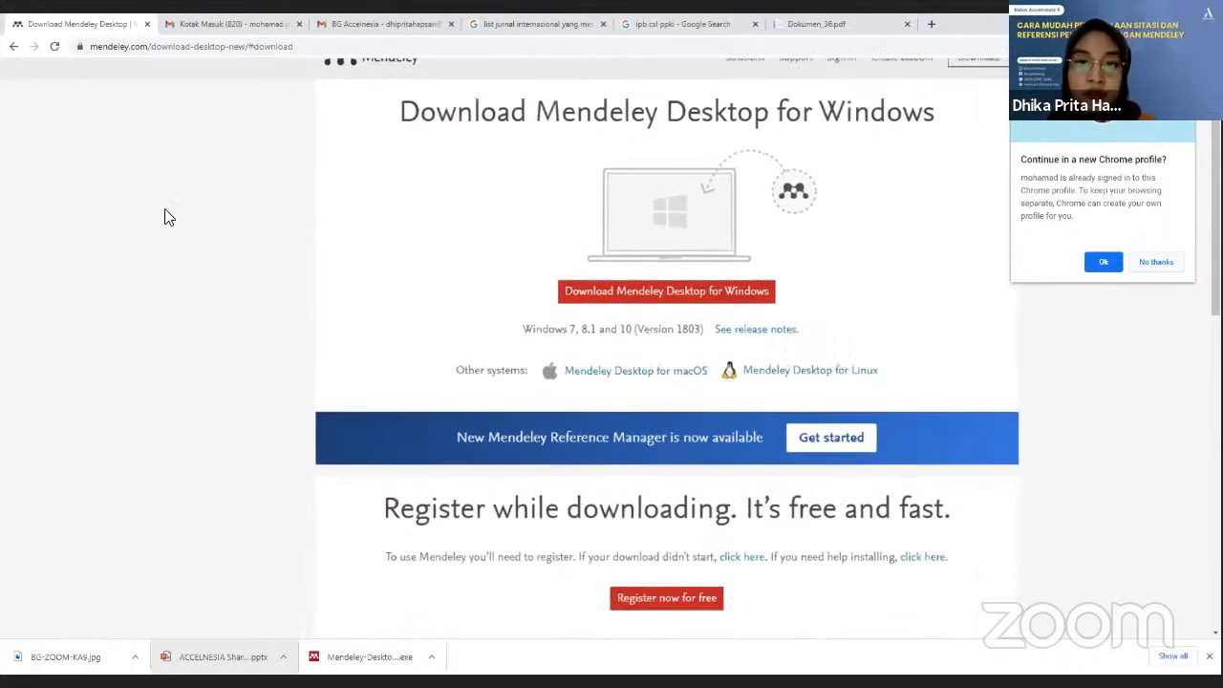
scroll(164, 216, "up", 1, "ctrl")
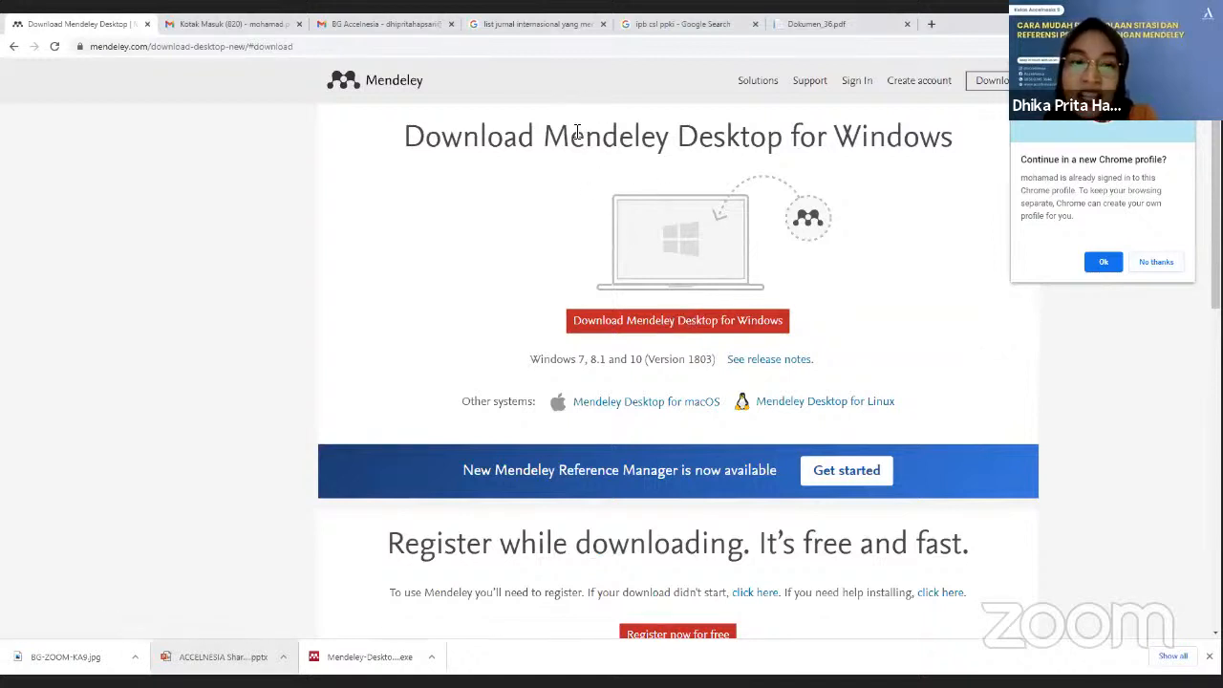
scroll(822, 325, "down", 1)
scroll(822, 325, "down", 1)
scroll(821, 325, "up", 2)
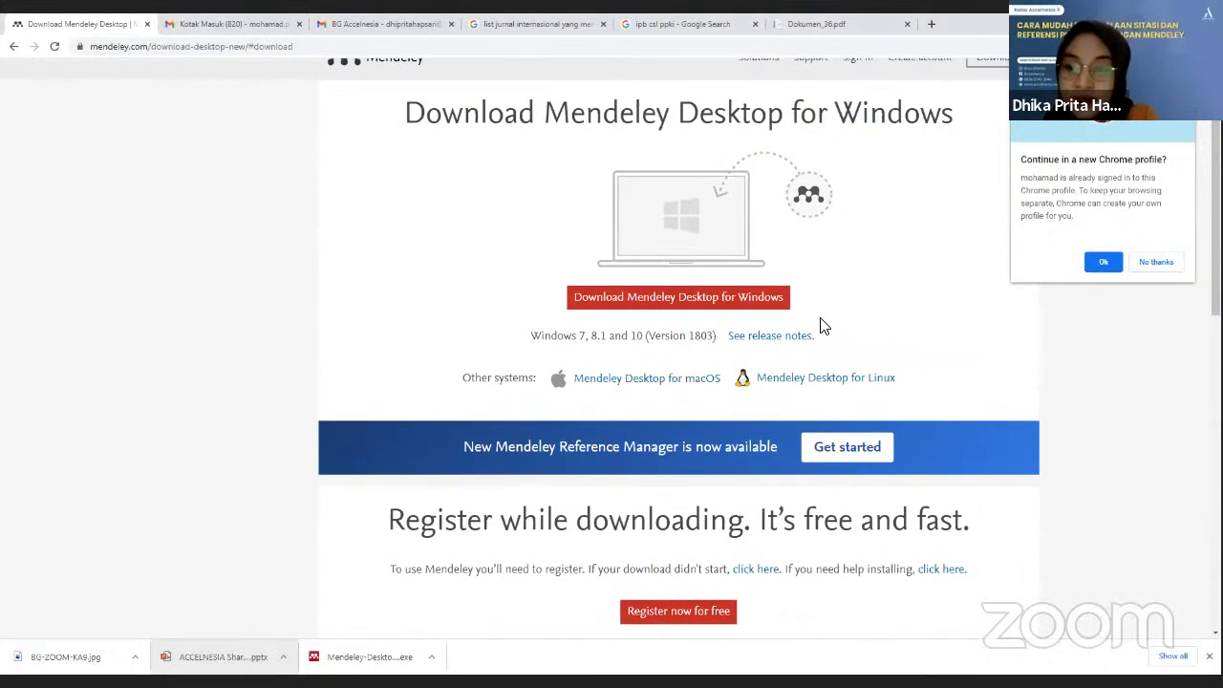
scroll(822, 325, "up", 1)
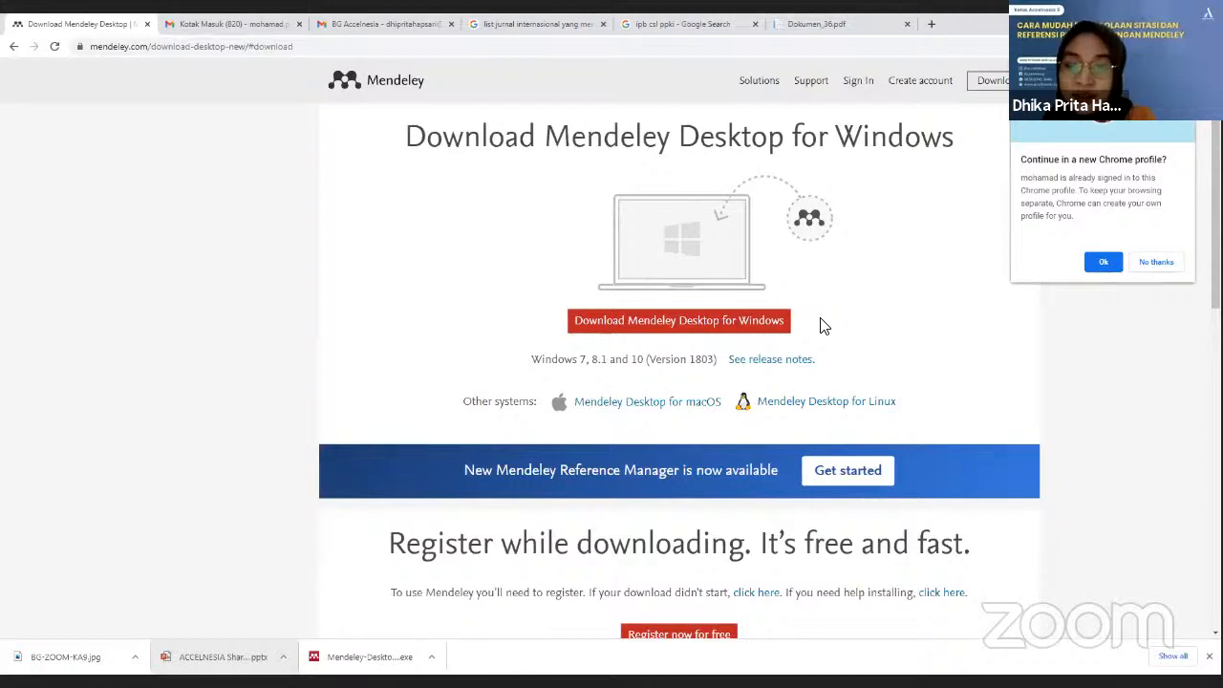
scroll(822, 325, "down", 2)
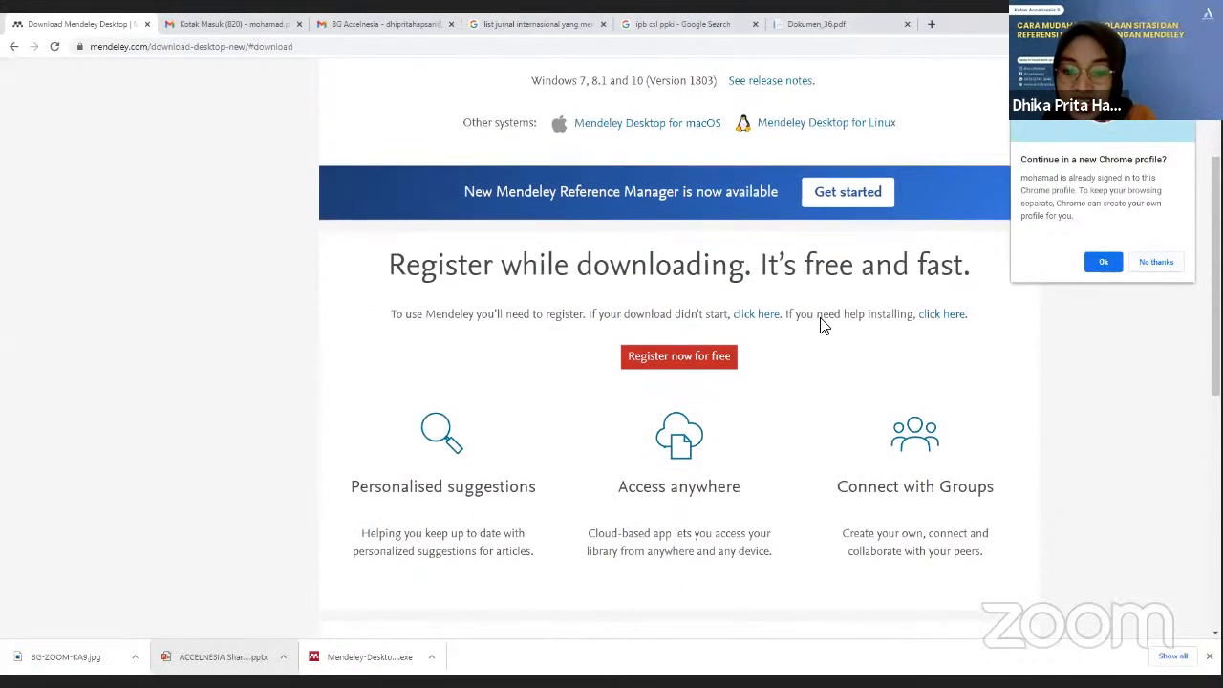
scroll(822, 325, "up", 1)
scroll(824, 327, "up", 1)
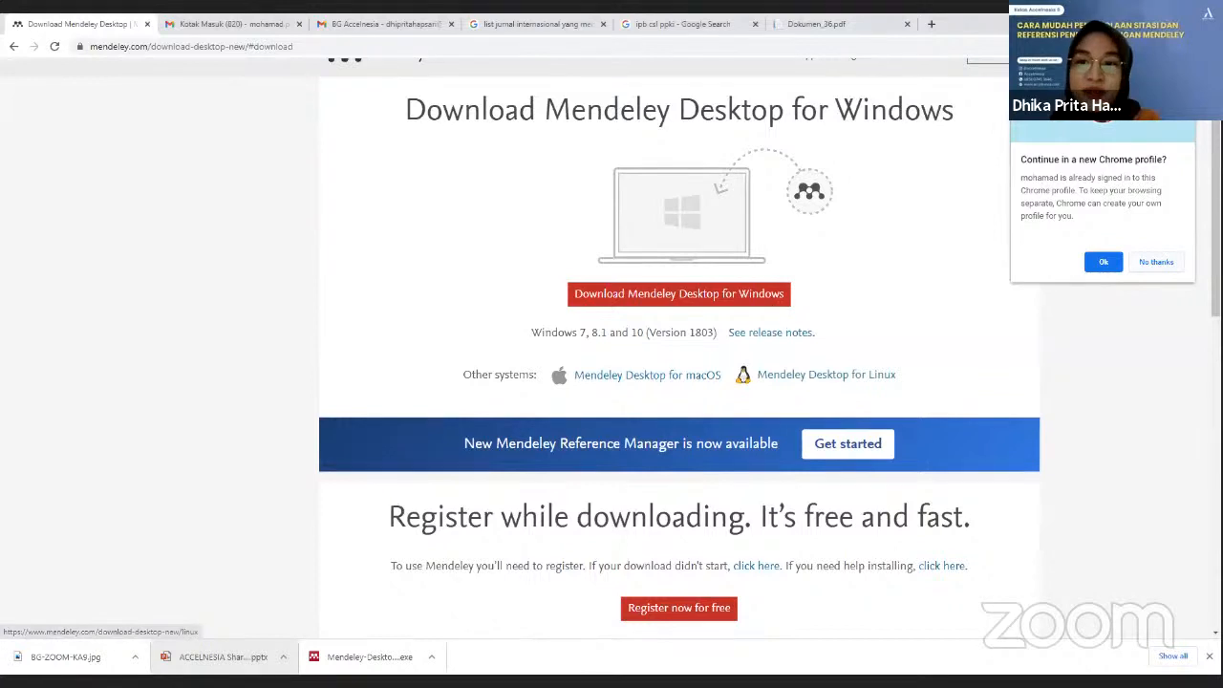
left_click(932, 24)
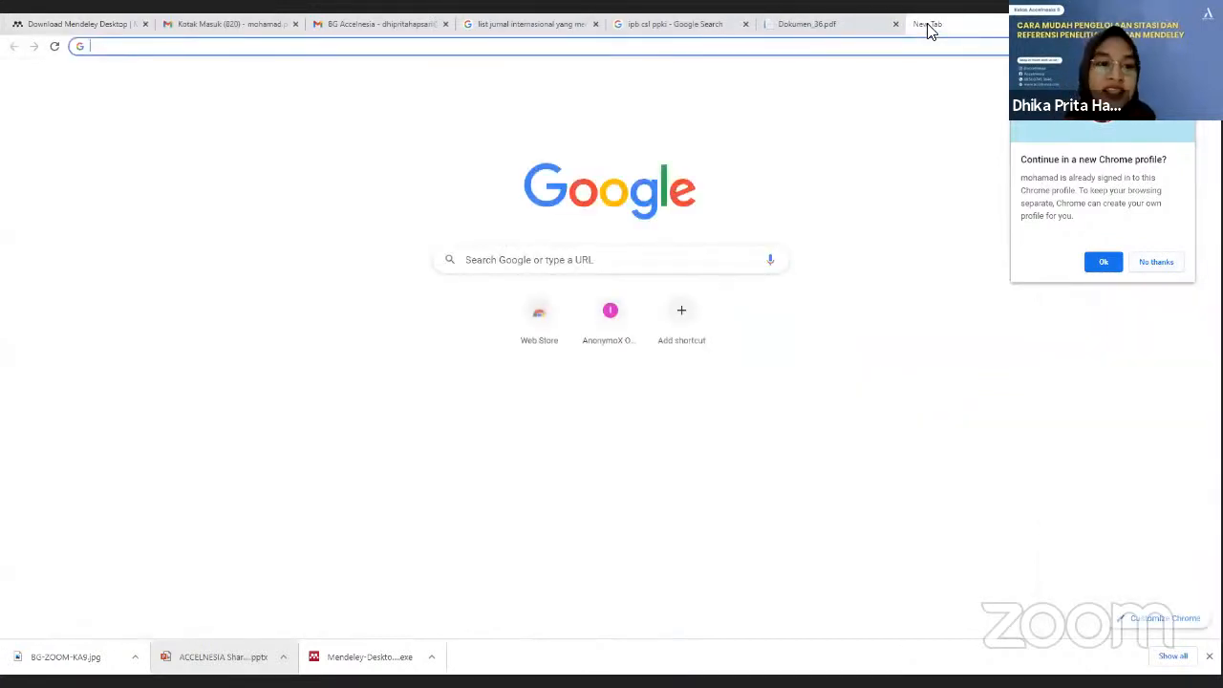
Step: Google 'mendeley', open the Mendeley Reference Manager result, then return to the Download Mendeley Desktop tab
type("mendeley")
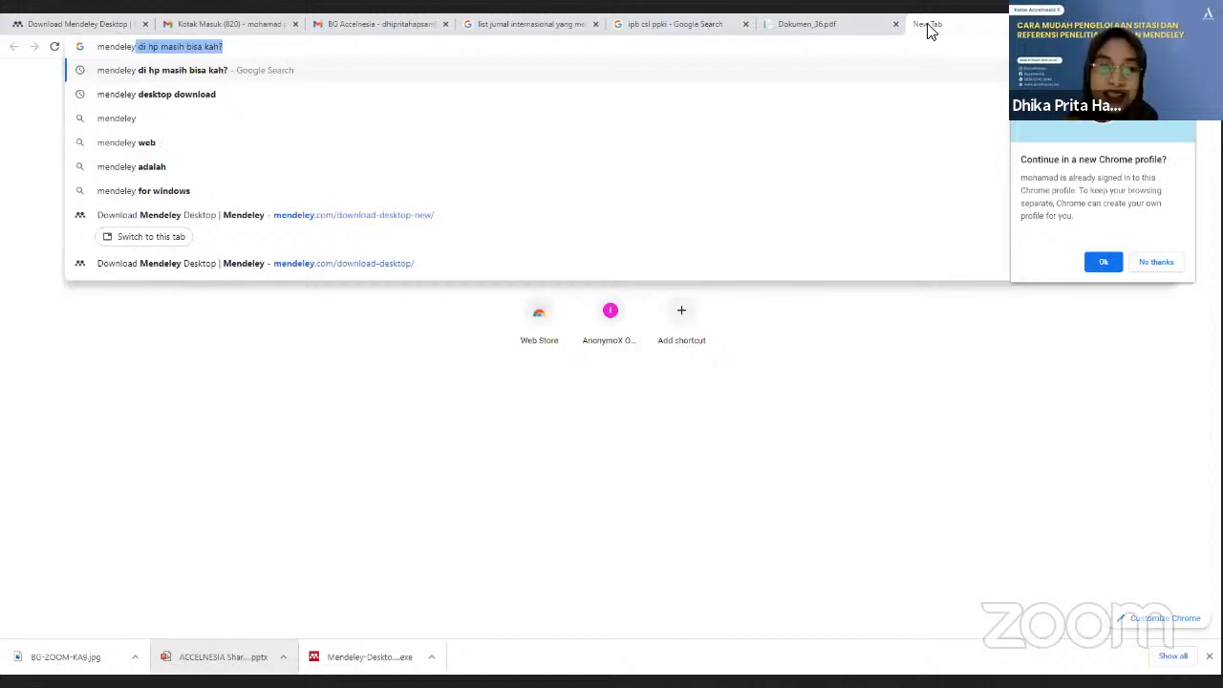
key("Delete")
key("Return")
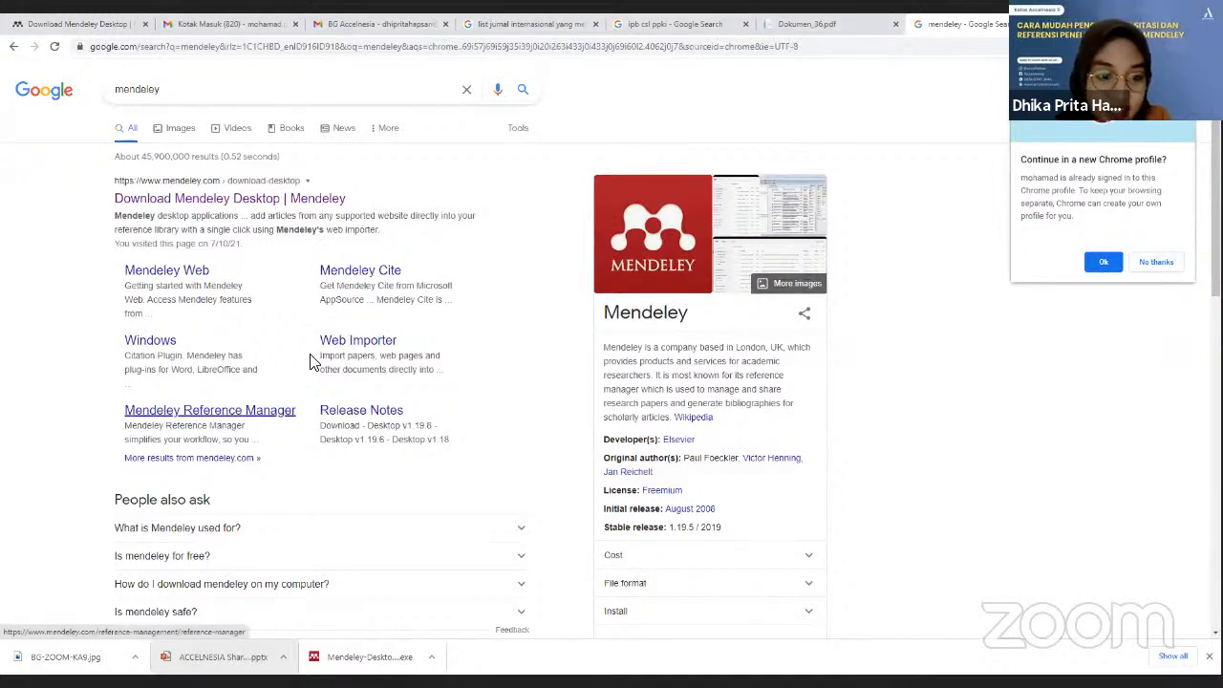
left_click(273, 413)
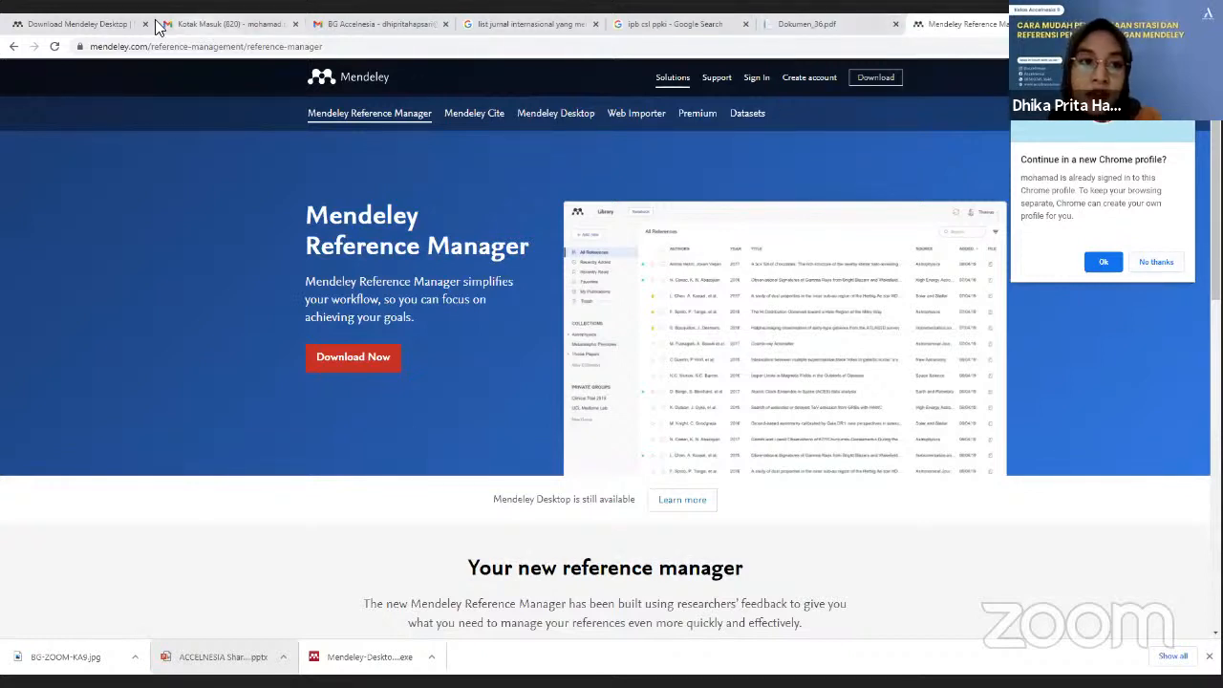
left_click(111, 26)
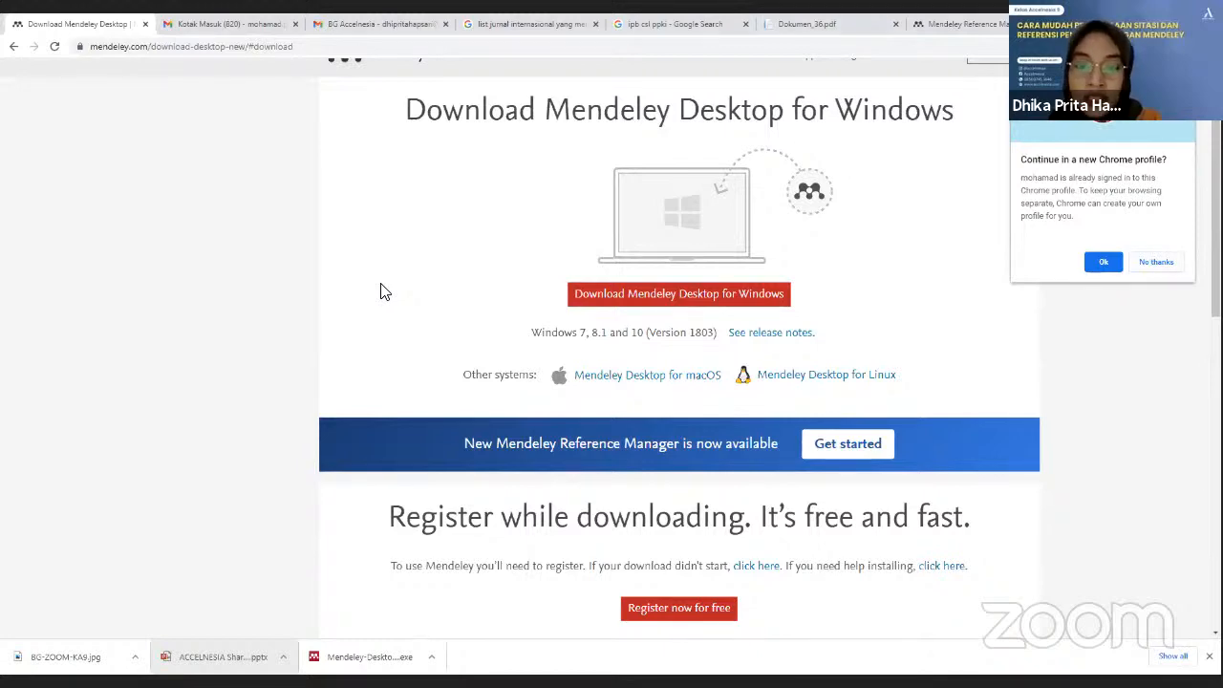
Step: Download the Mendeley Desktop for Windows installer and run the downloaded .exe
scroll(380, 291, "down", 2)
scroll(380, 283, "up", 1)
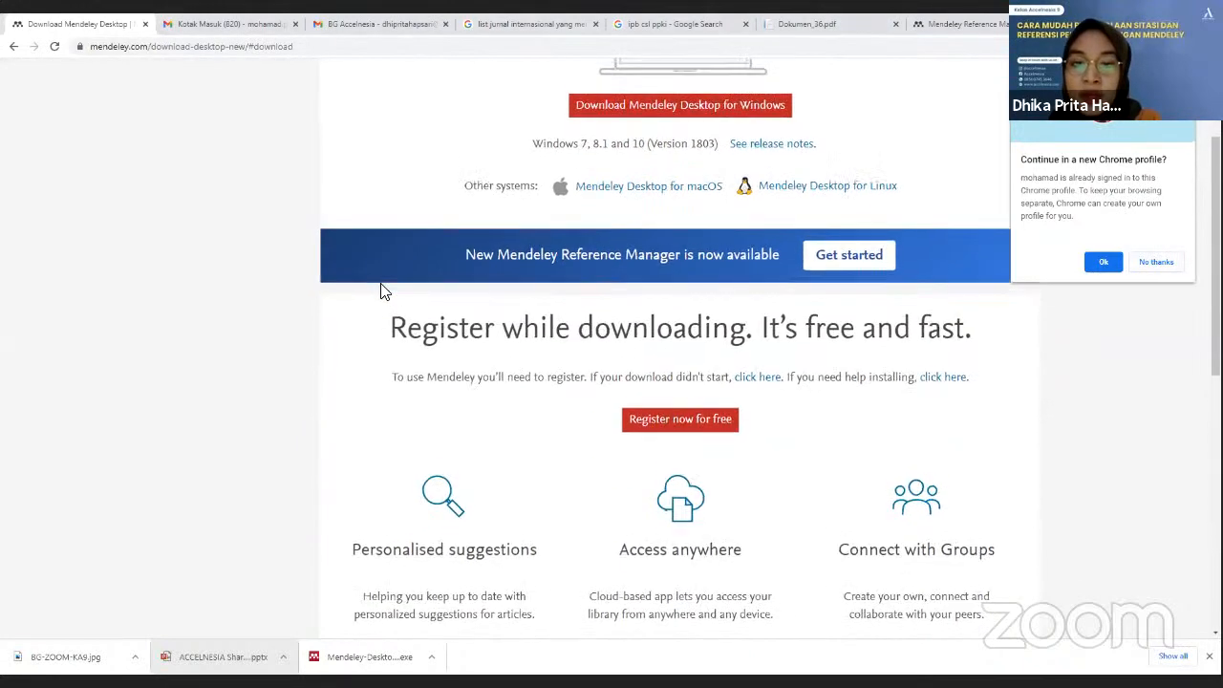
scroll(382, 285, "right", 1)
scroll(385, 286, "right", 1)
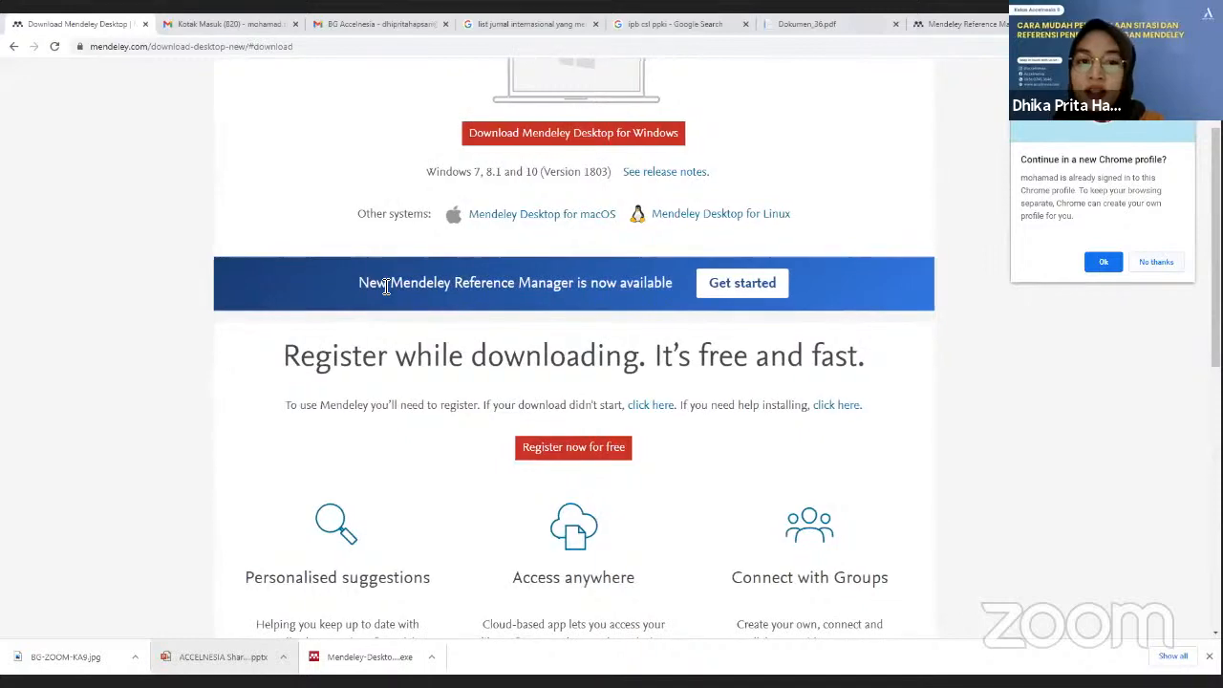
scroll(385, 286, "up", 2)
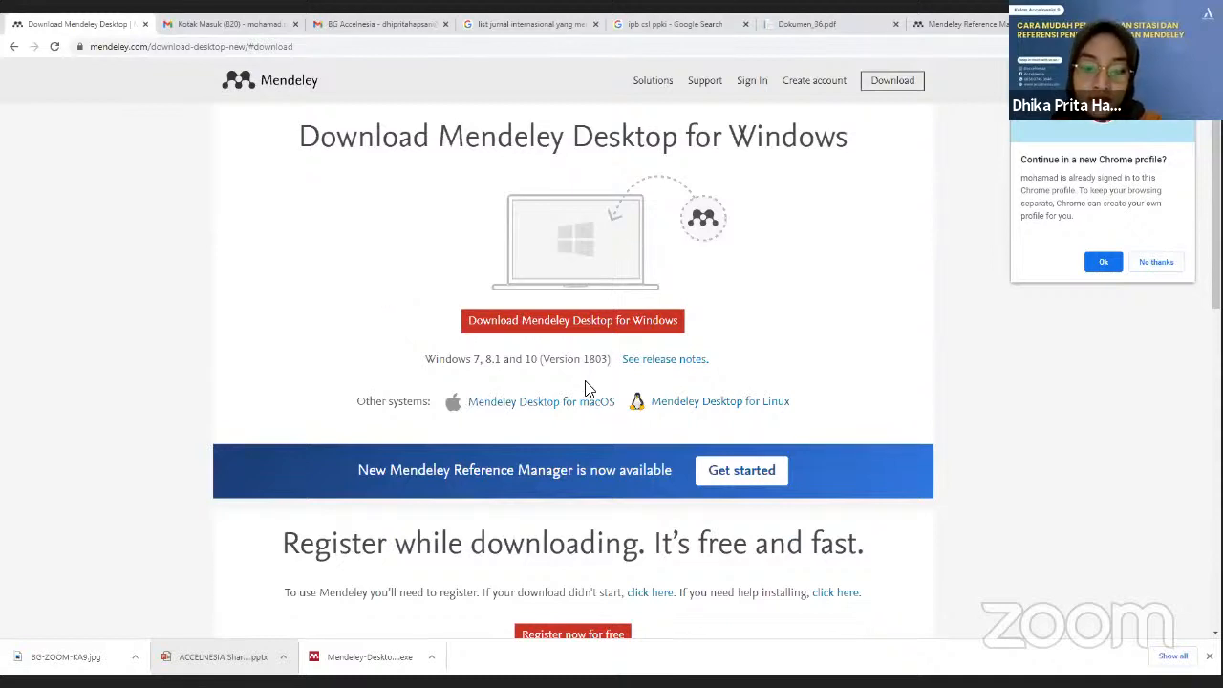
left_click(540, 325)
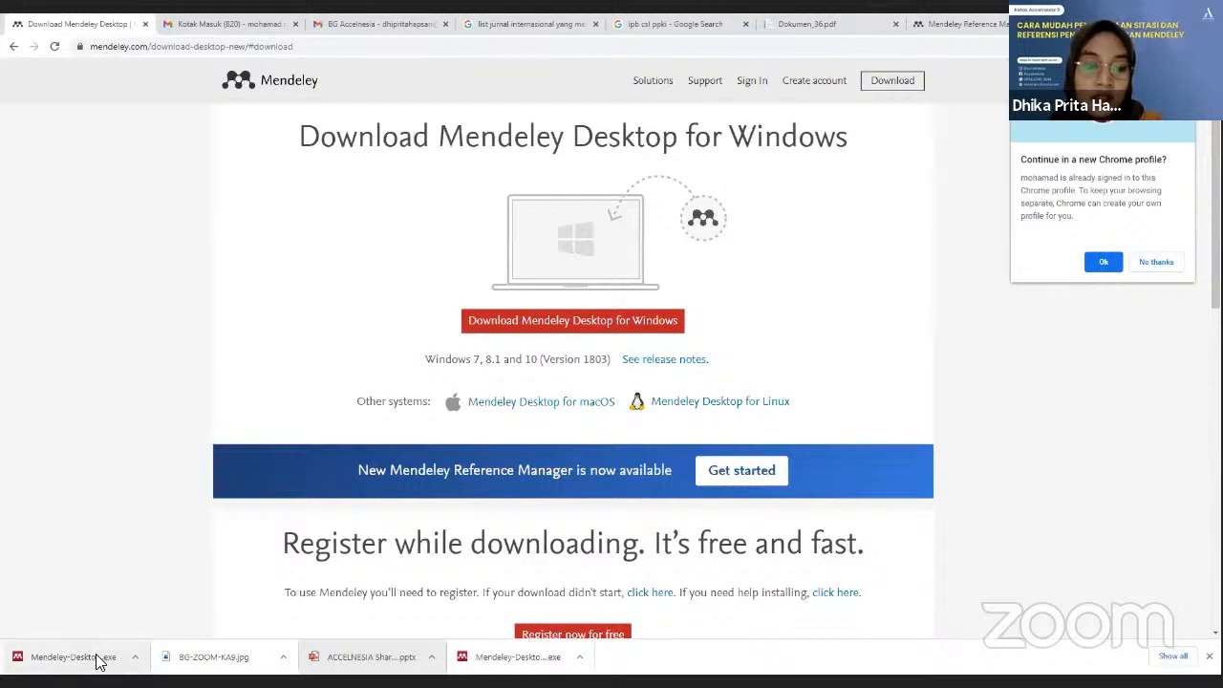
left_click(72, 657)
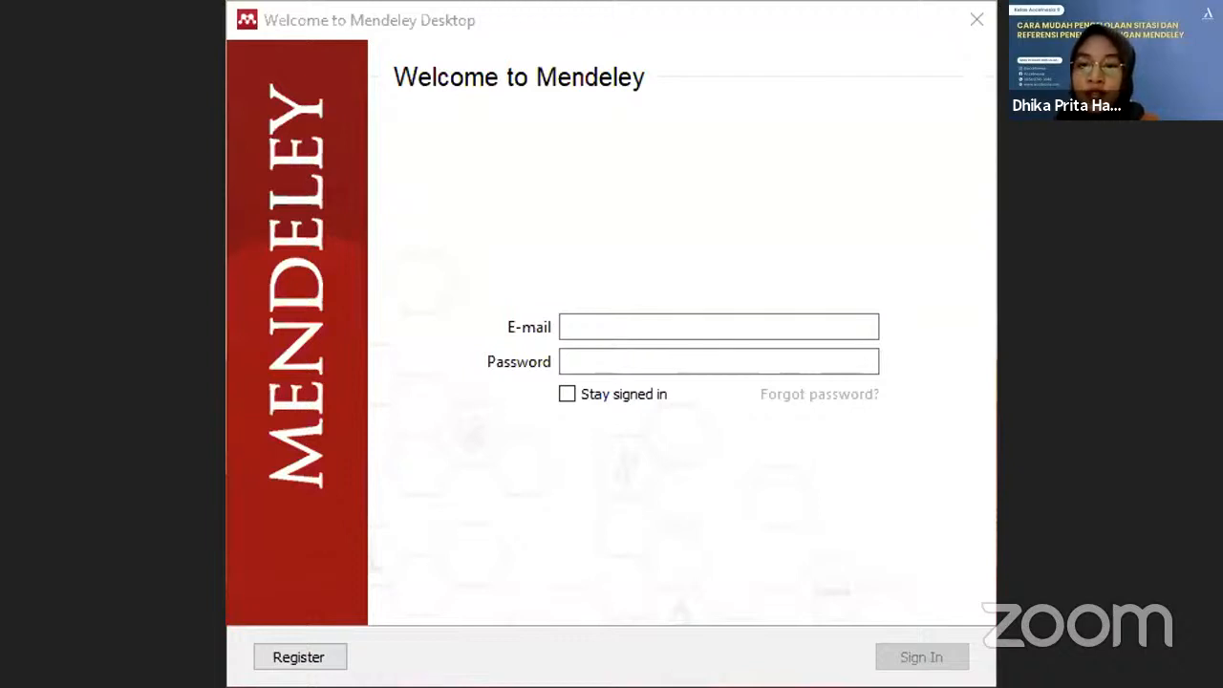
Step: Sign in to Mendeley with the account e-mail and password
left_click(773, 293)
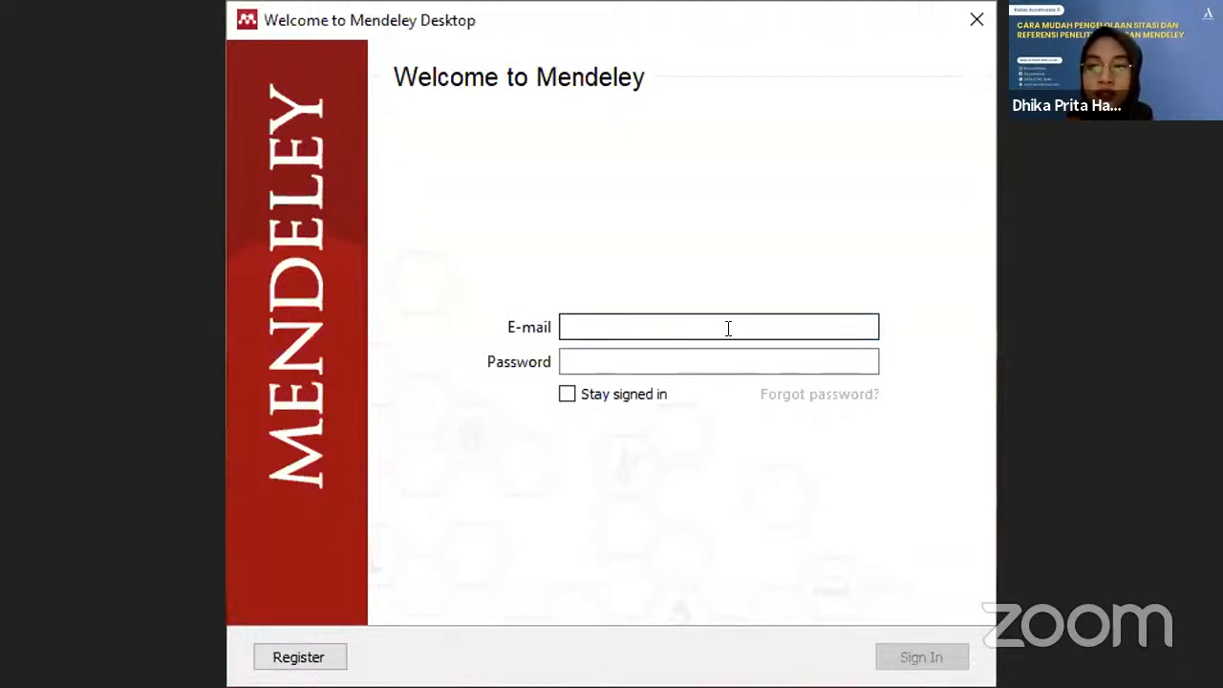
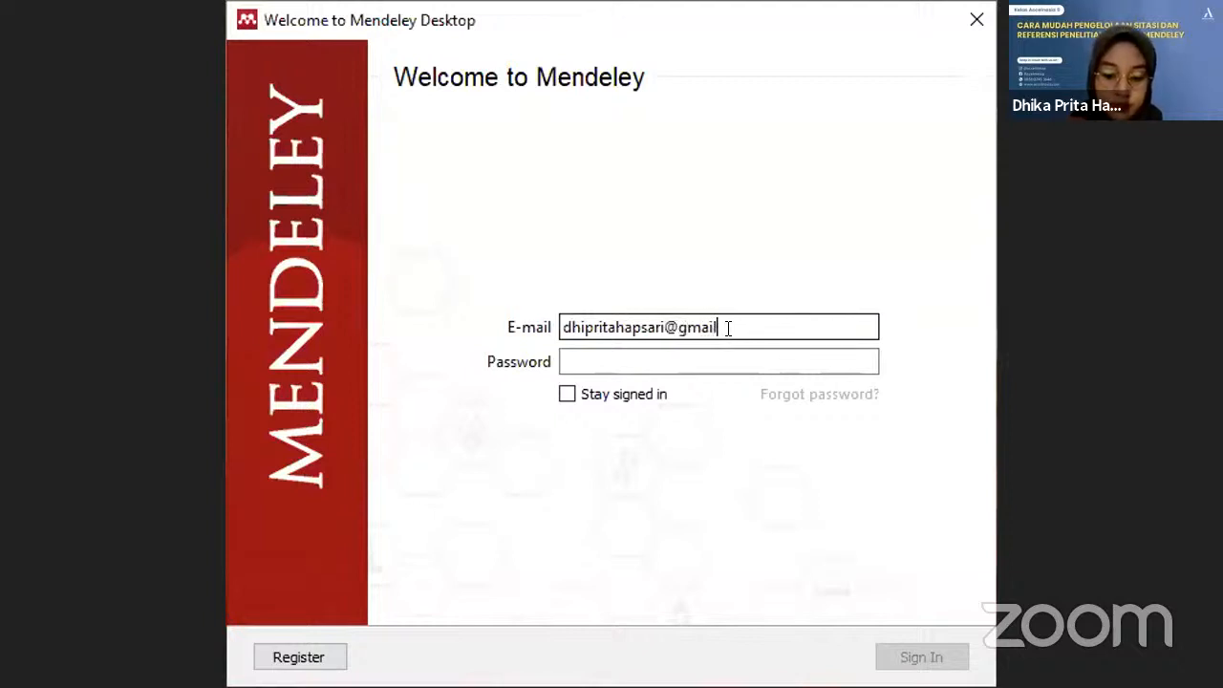
key("Tab")
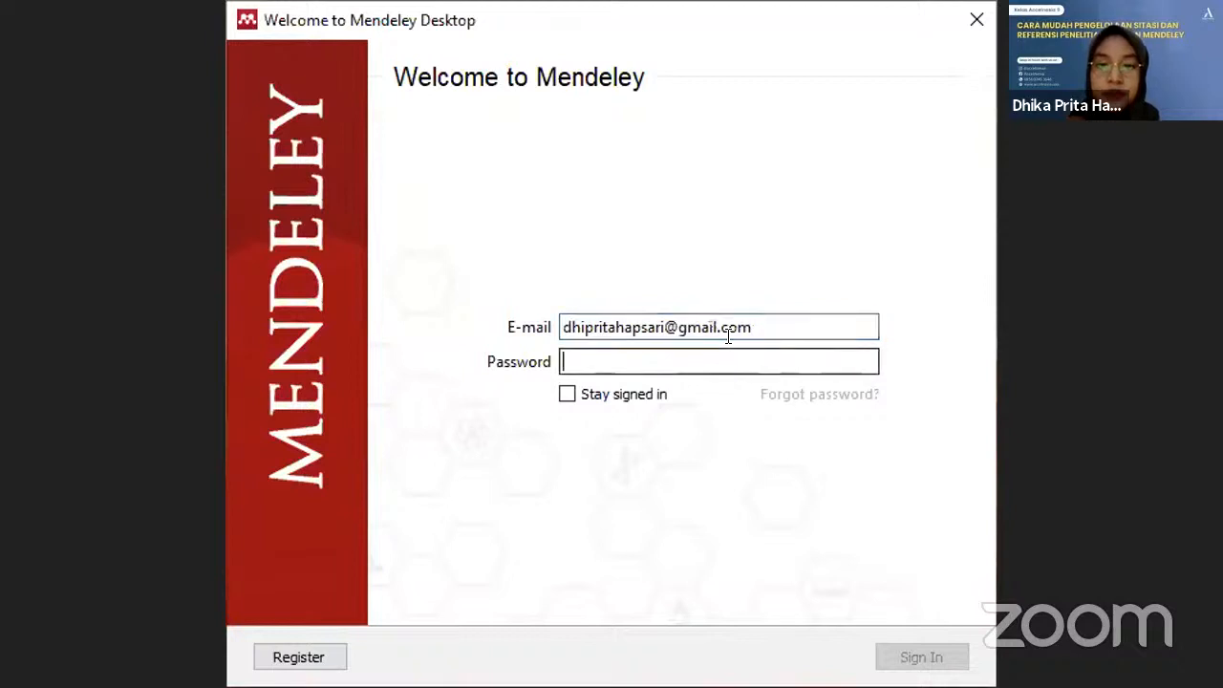
type("••••••")
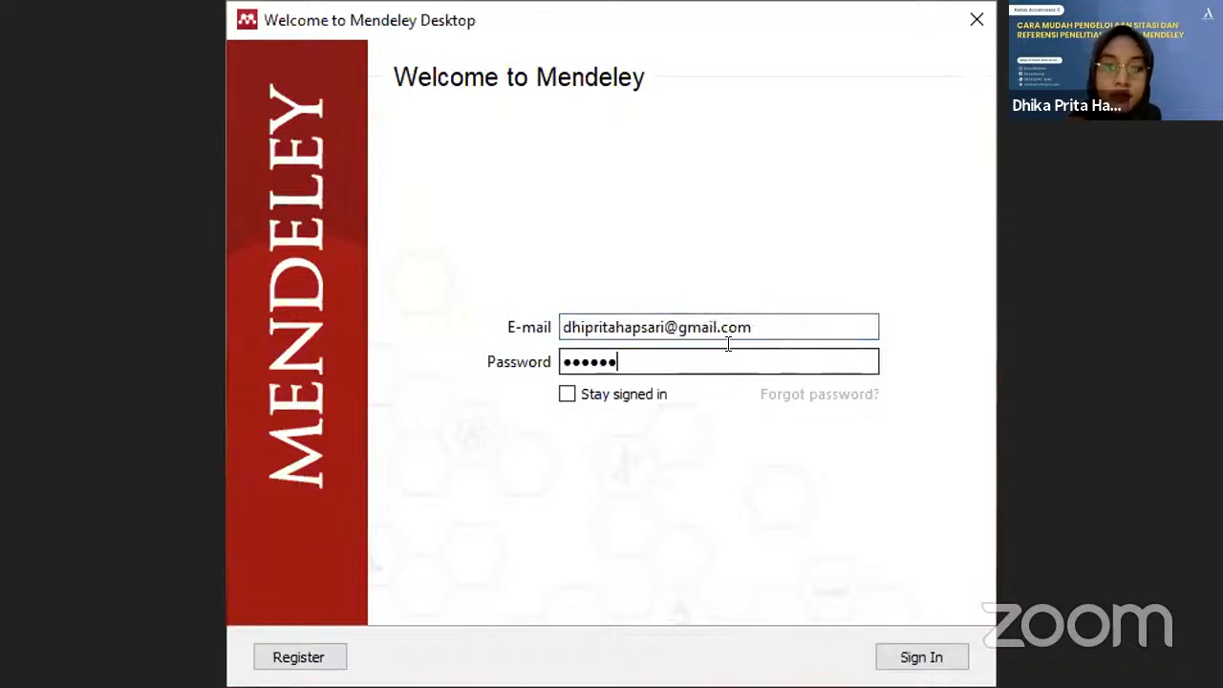
type("•••••")
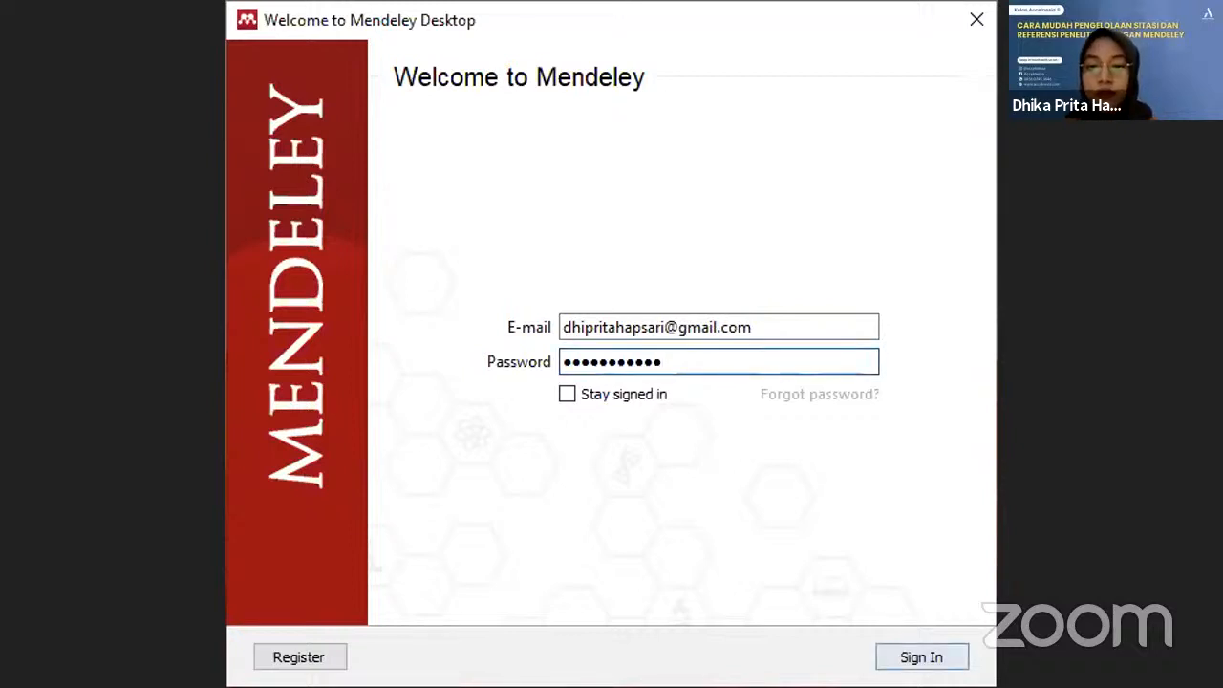
left_click(921, 657)
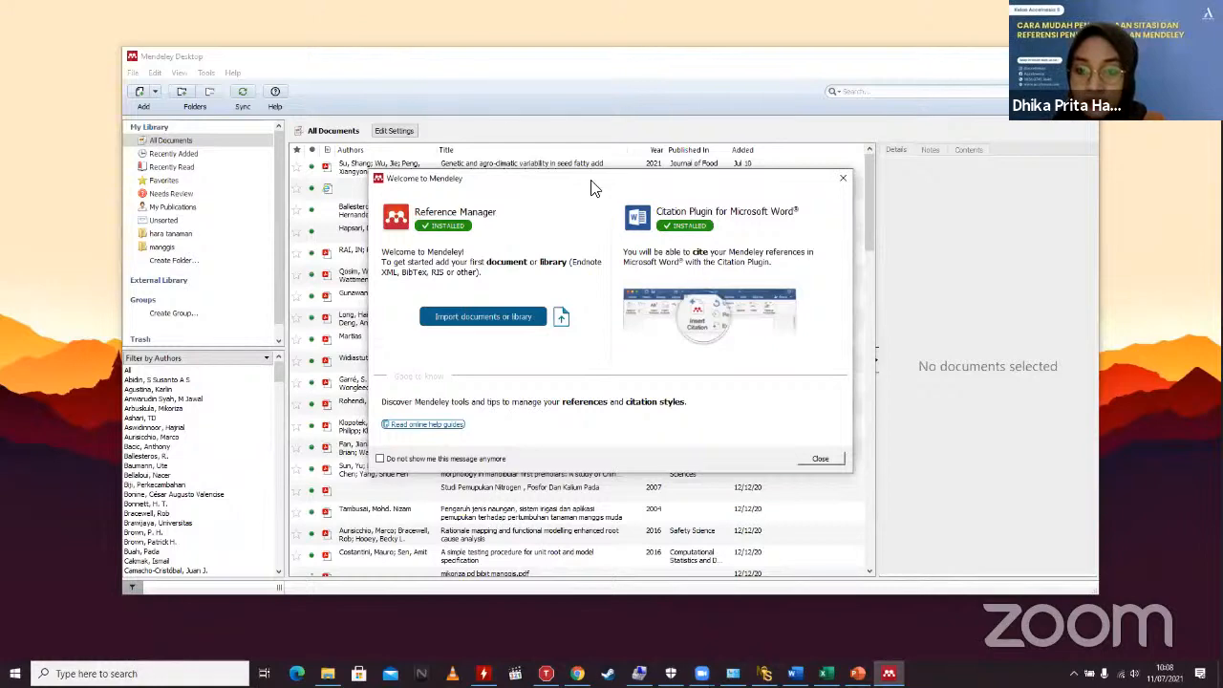
Step: Dismiss the Welcome message and Add and Create tip, then scroll the library pane up to My Library
left_click(821, 459)
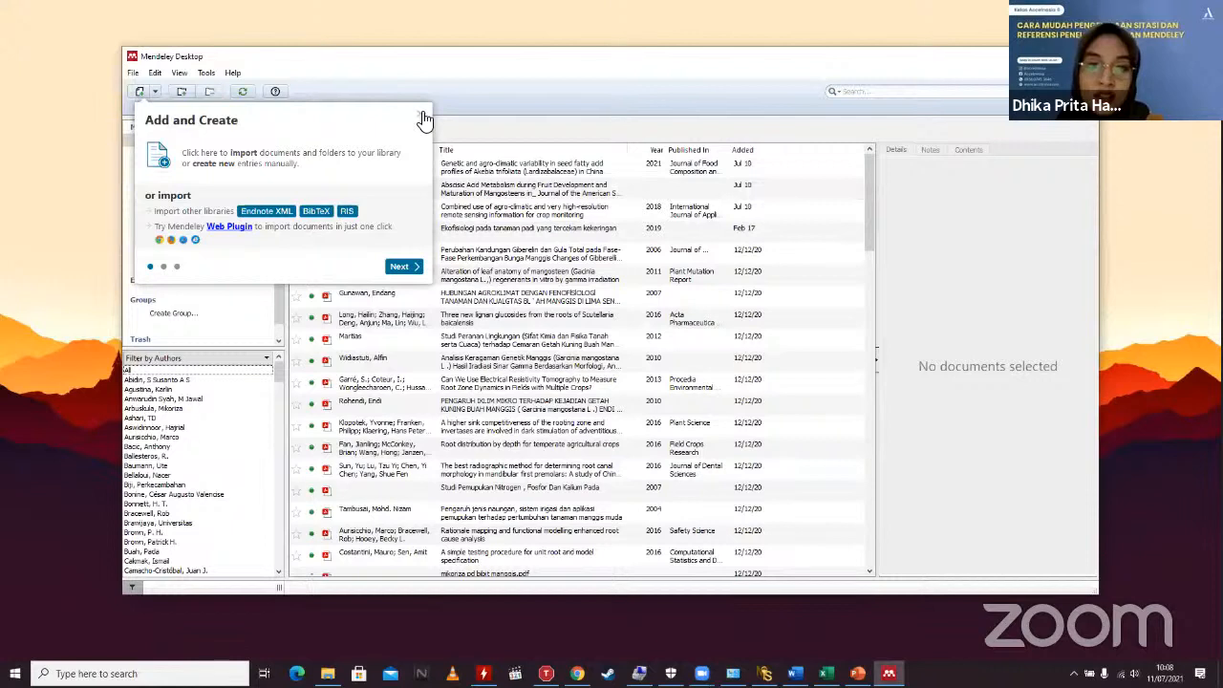
left_click(418, 116)
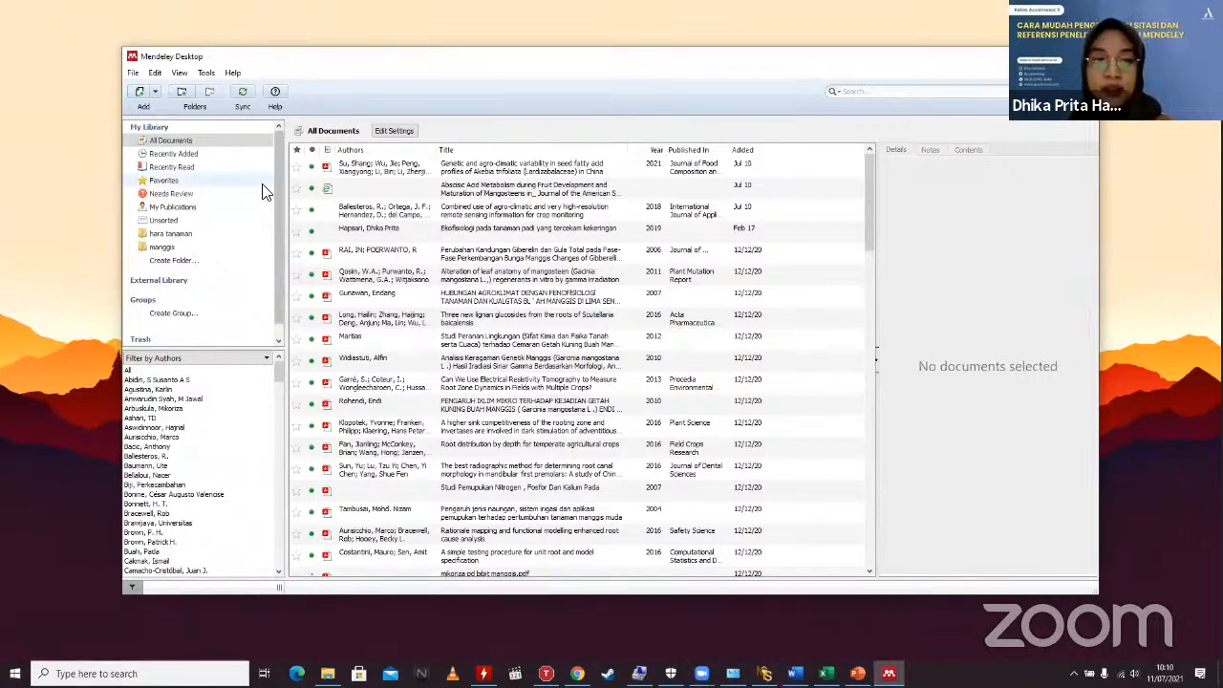
left_click_drag(277, 220, 300, 287)
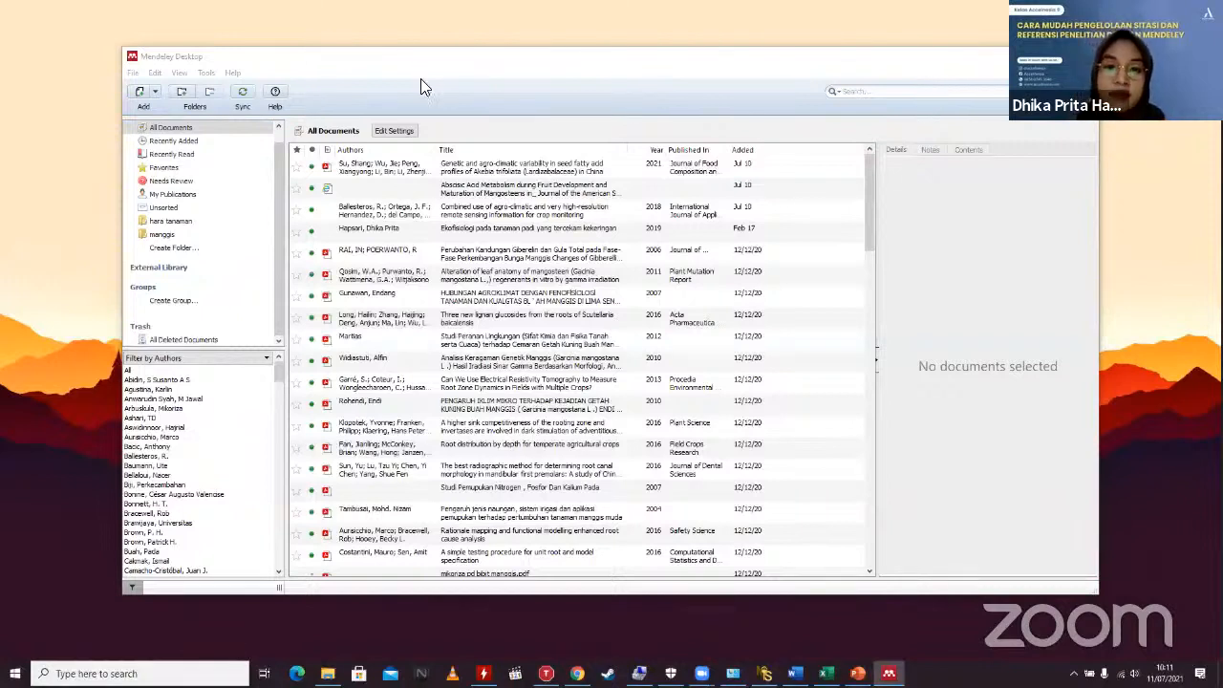
left_click(421, 78)
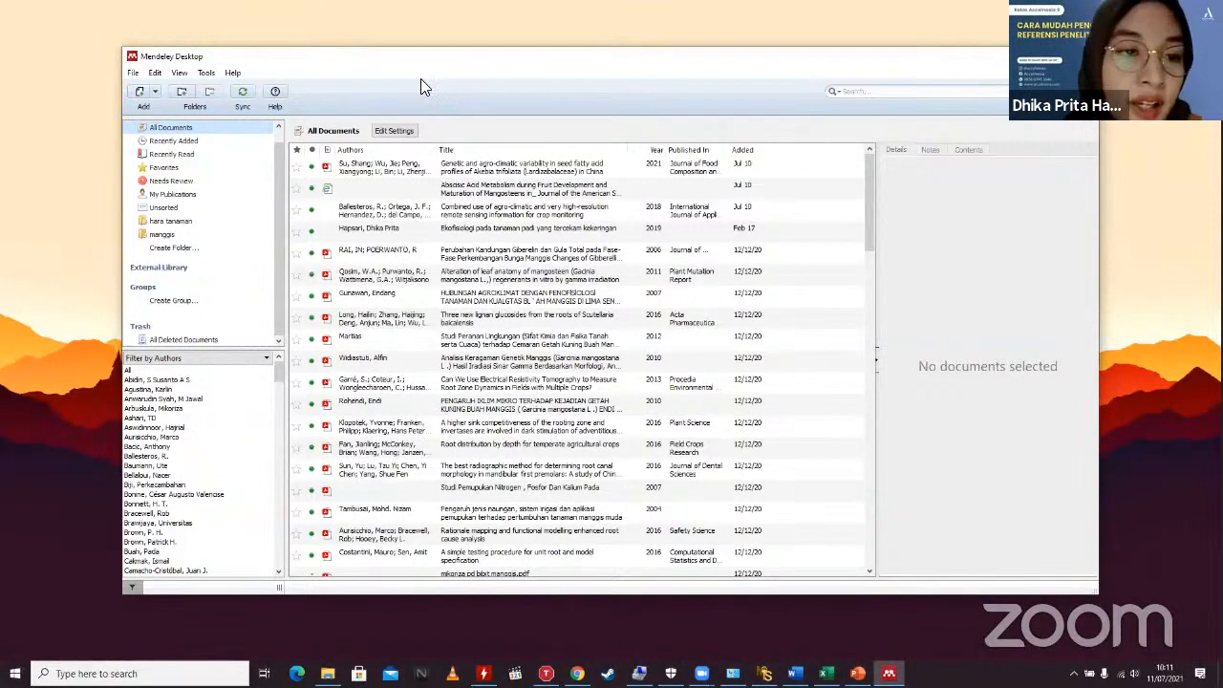
scroll(239, 230, "up", 1)
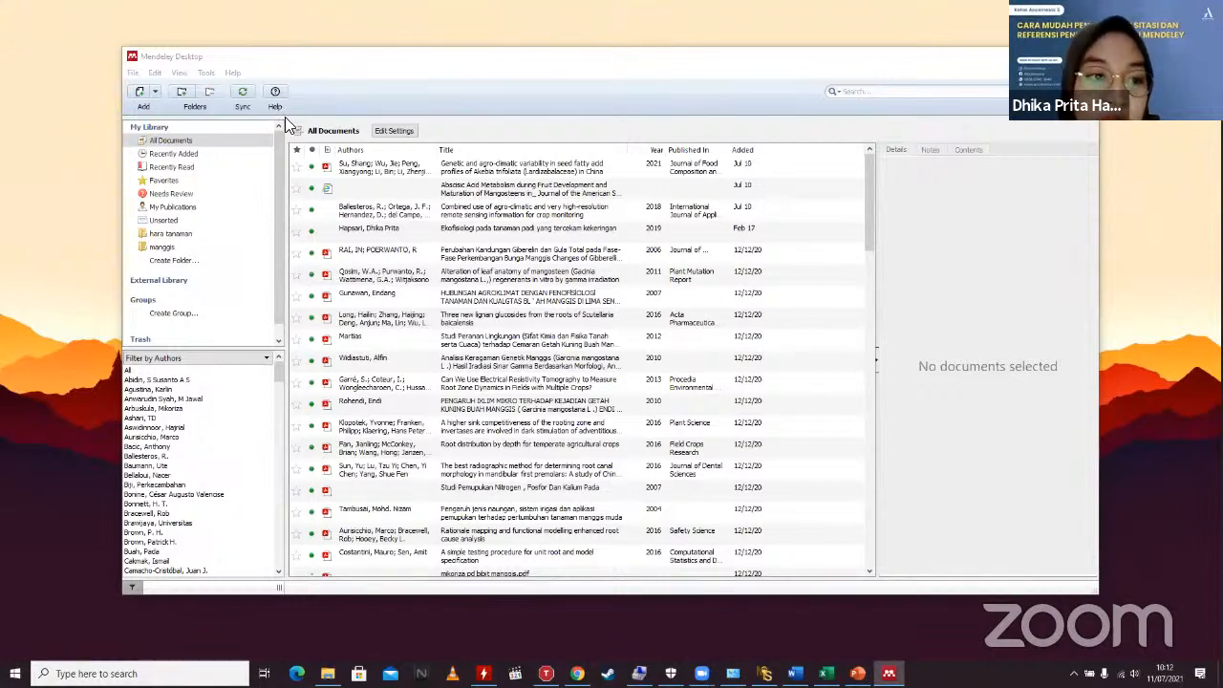
left_click(281, 211)
mouse_move(281, 210)
left_mouse_down()
mouse_move(281, 276)
mouse_move(279, 198)
left_mouse_up()
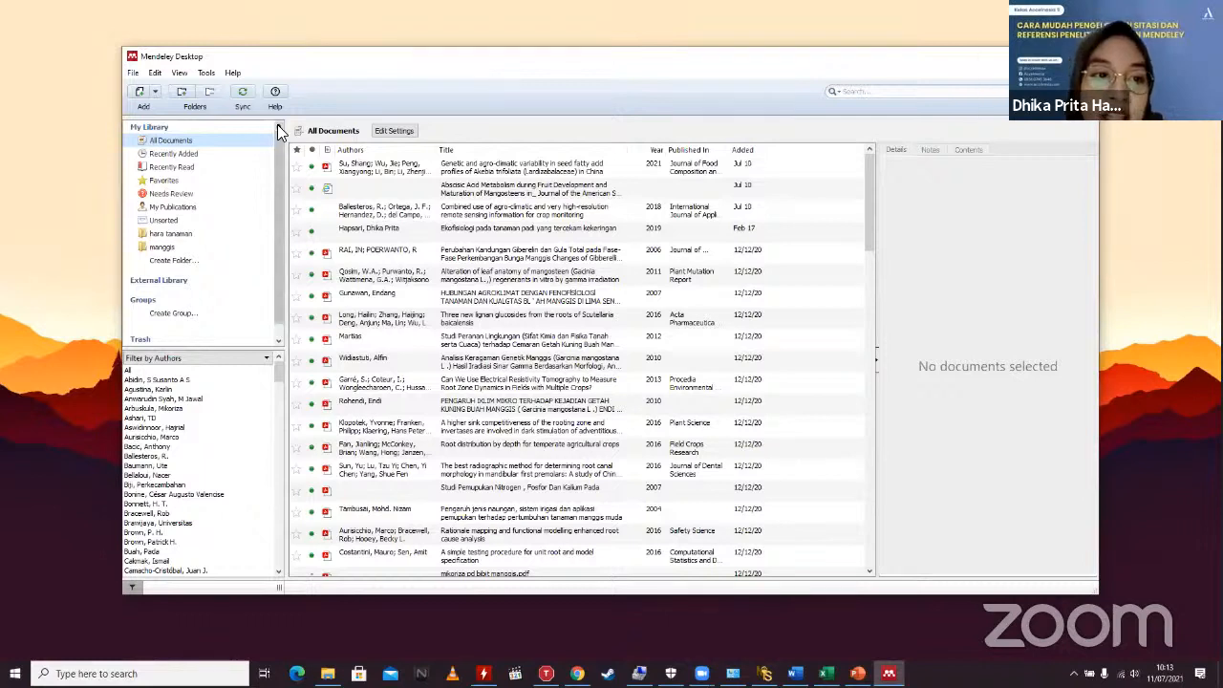
Step: Switch from Recently Added to Recently Read and back to Recently Added
left_click(214, 159)
left_click(212, 166)
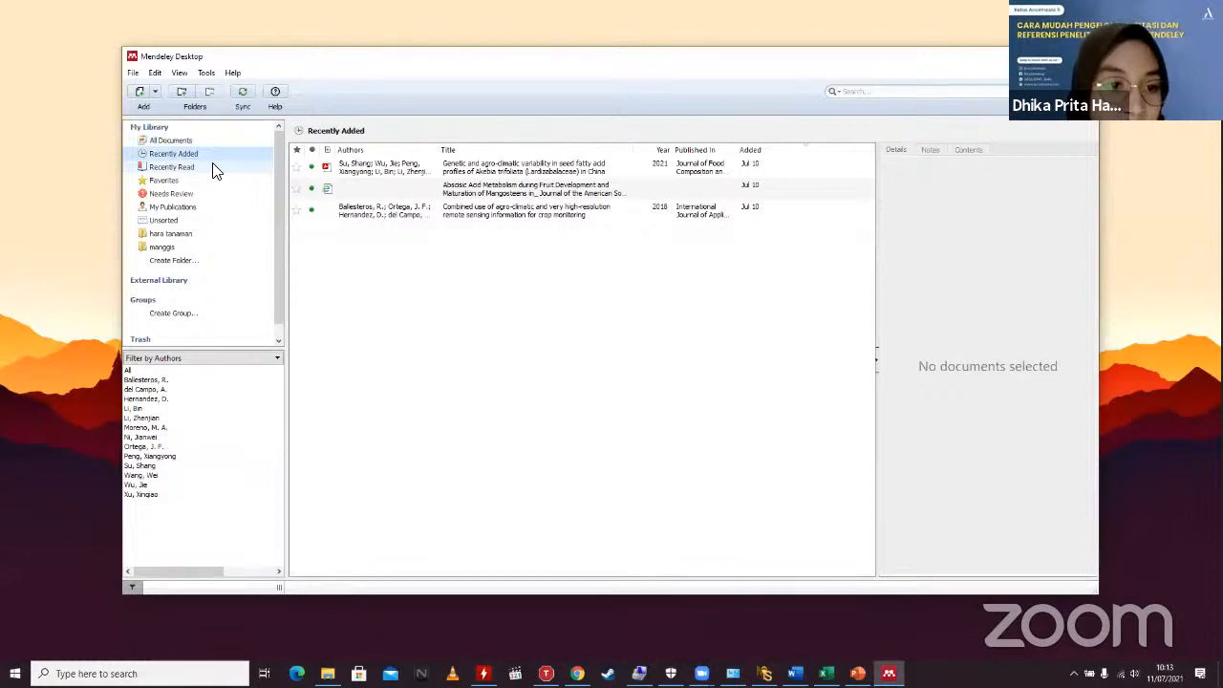
left_click(206, 155)
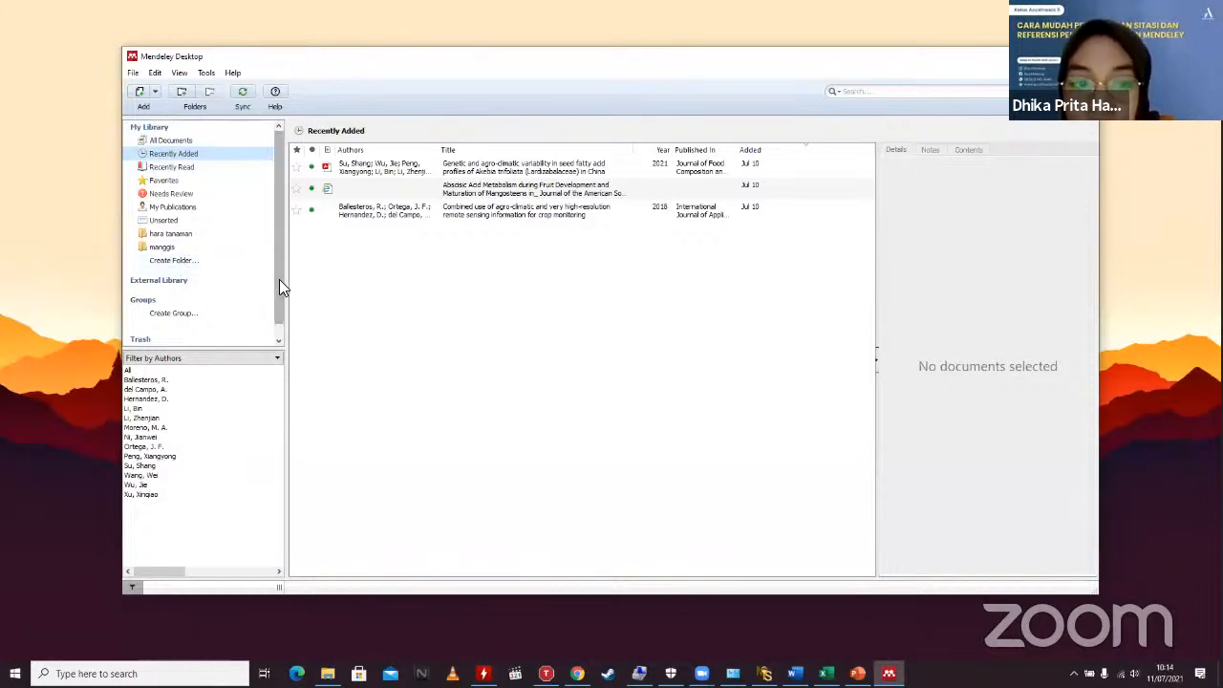
left_click_drag(279, 306, 275, 277)
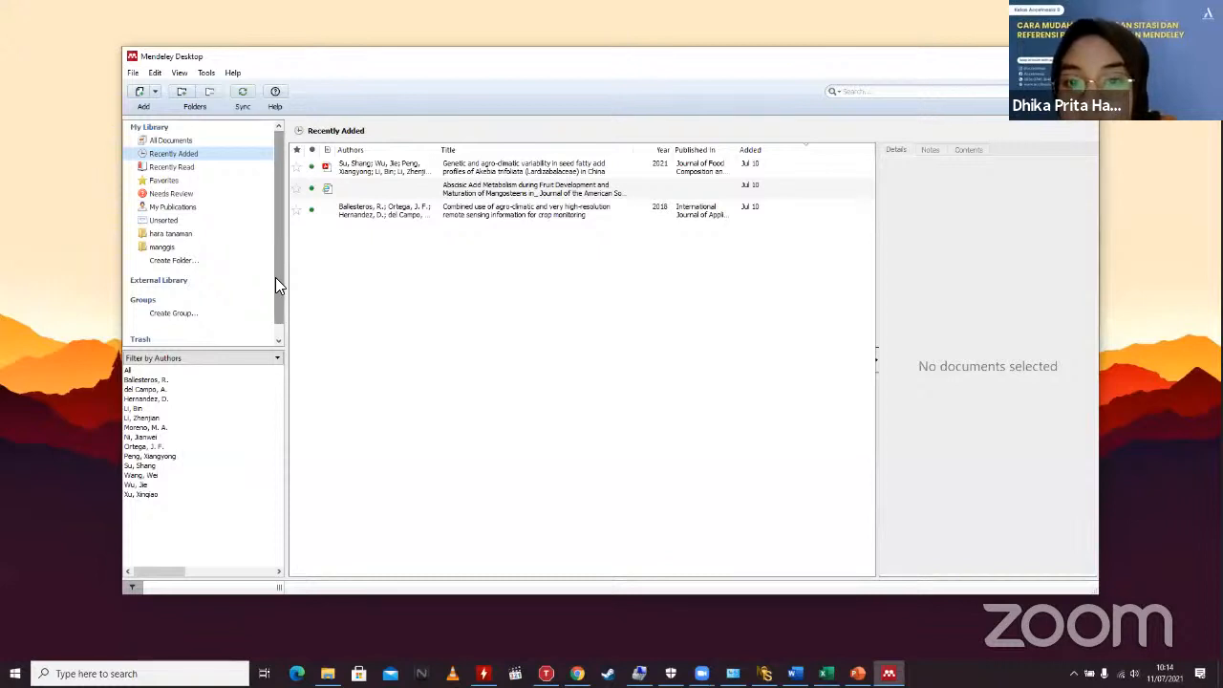
mouse_move(279, 162)
left_mouse_down()
mouse_move(275, 199)
mouse_move(273, 183)
left_mouse_up()
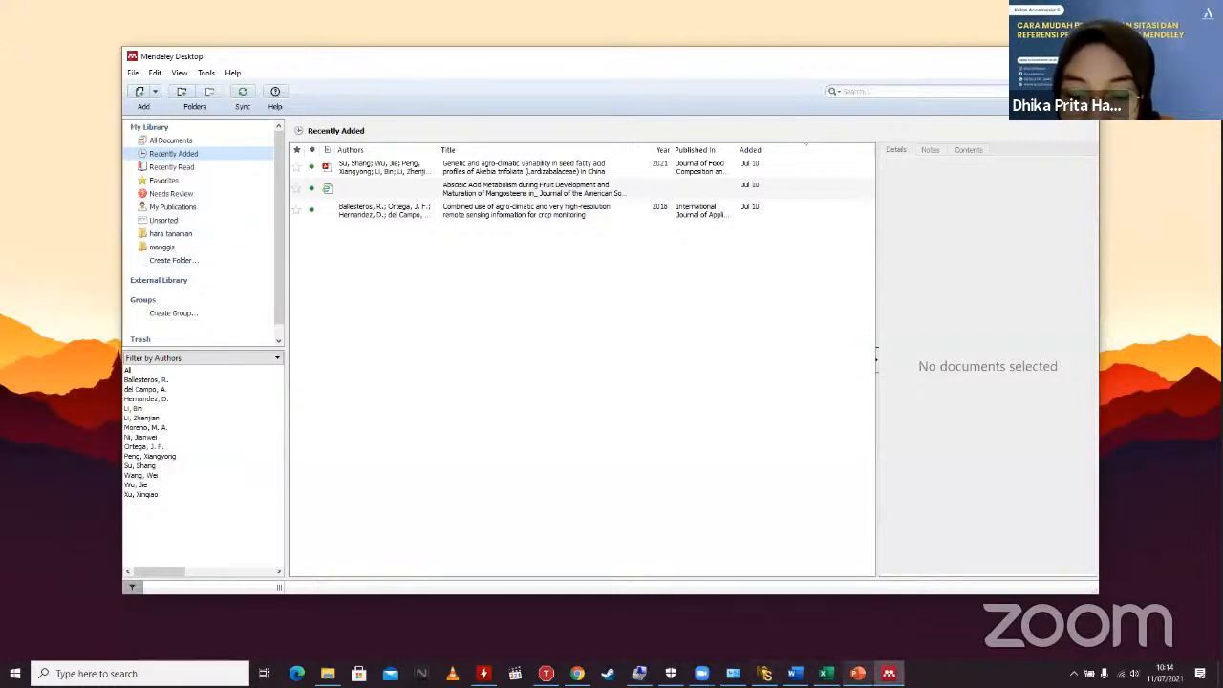
left_click(858, 673)
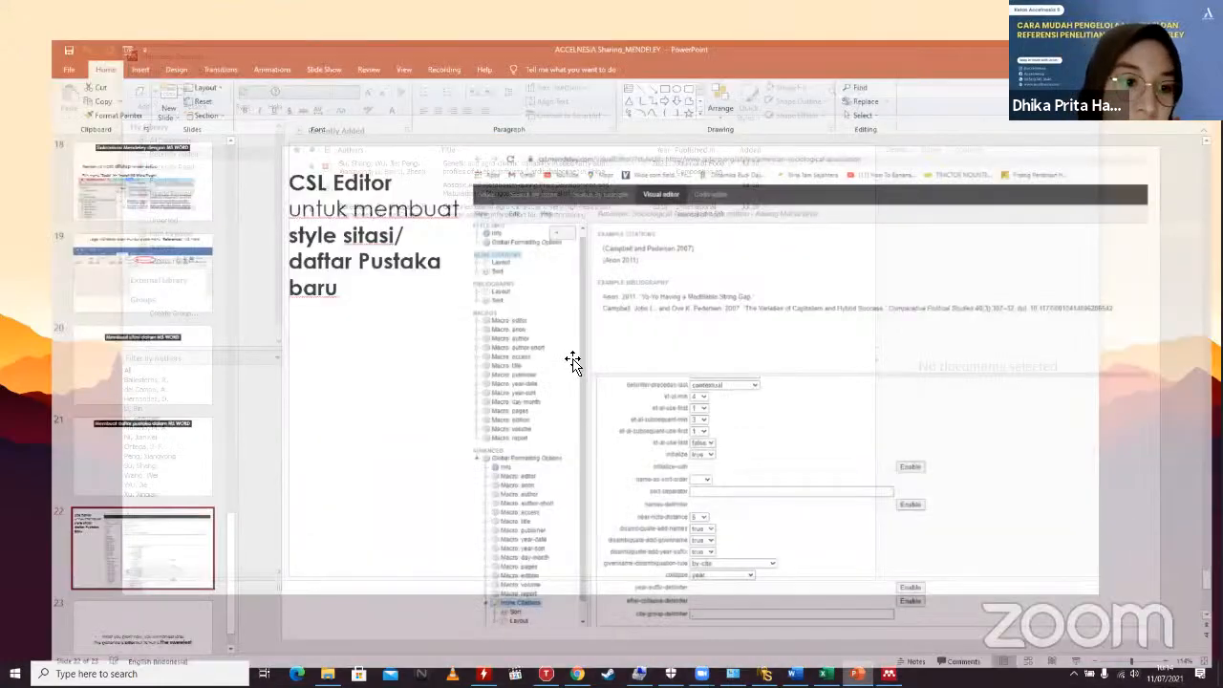
scroll(97, 271, "up", 5)
scroll(97, 276, "up", 3)
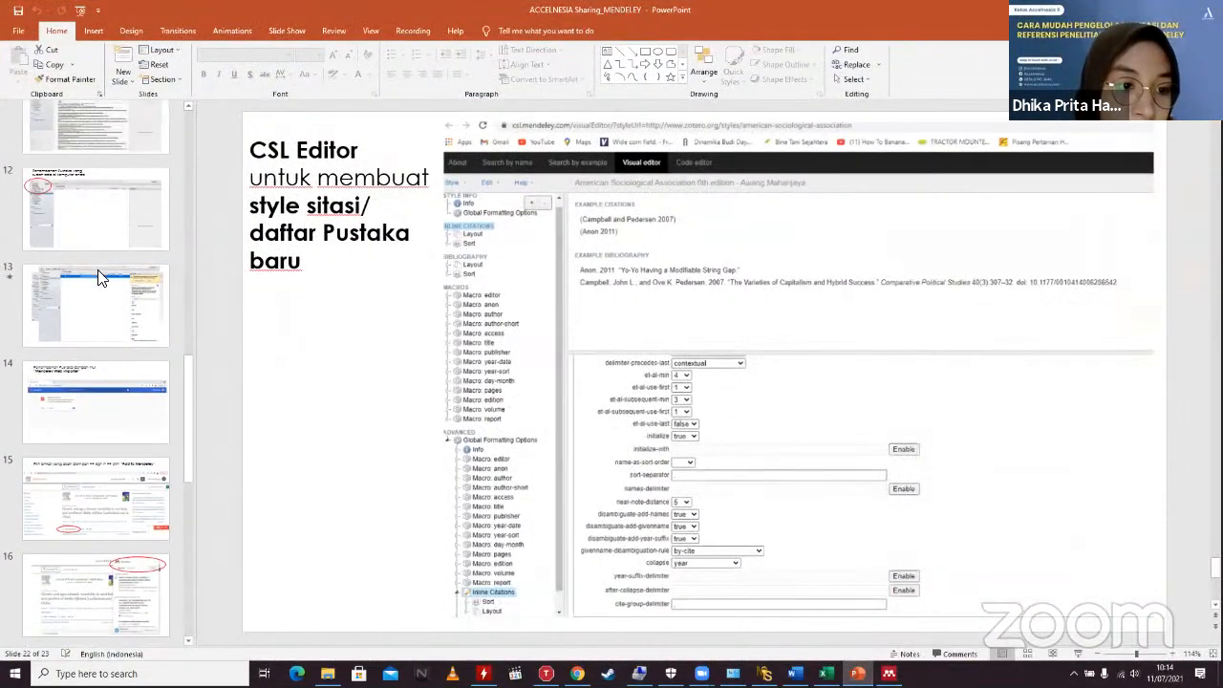
left_click(65, 333)
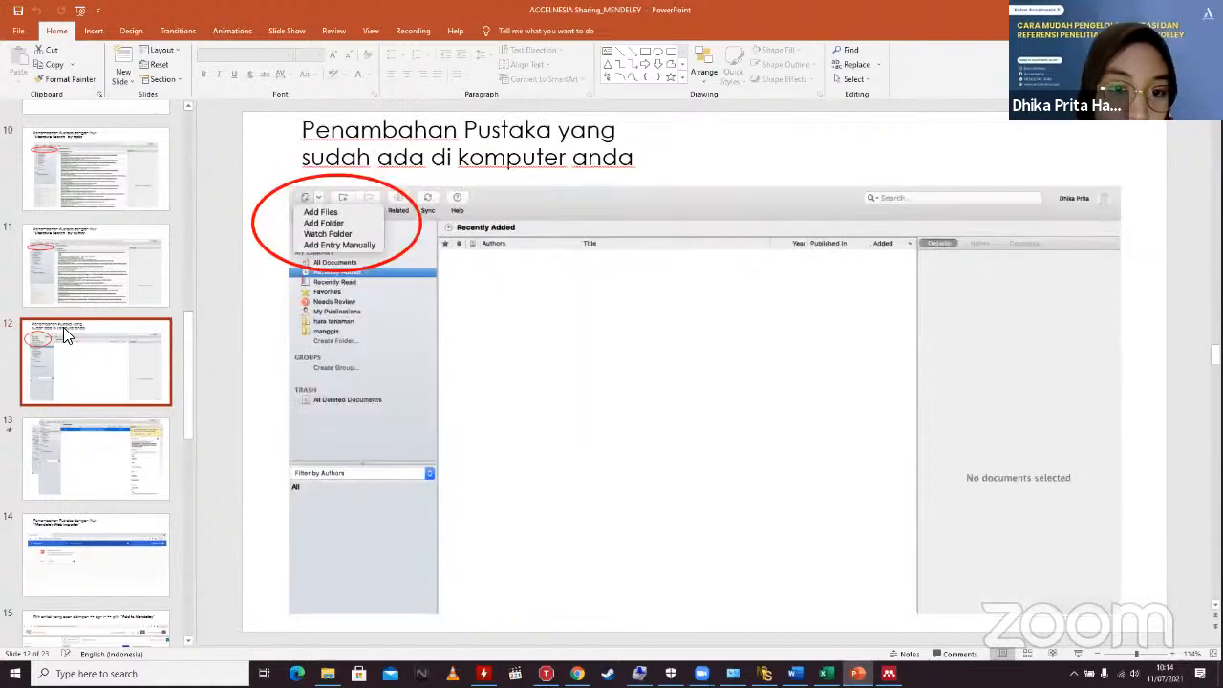
left_click(43, 168)
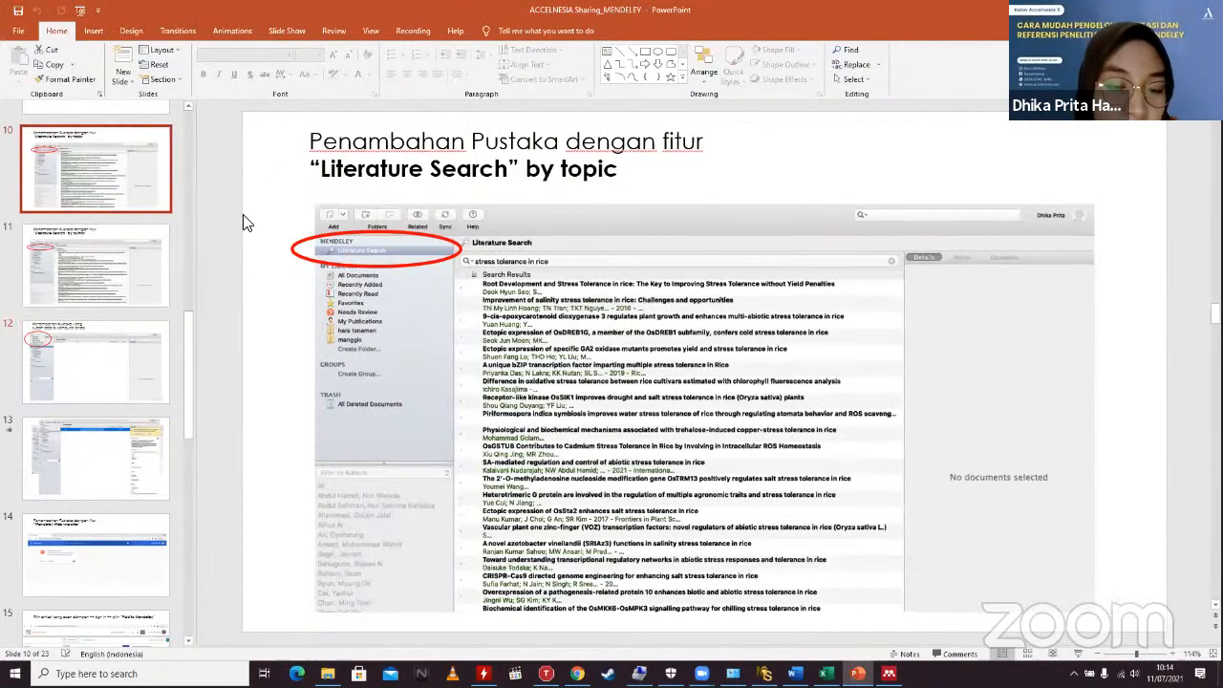
scroll(365, 258, "up", 4)
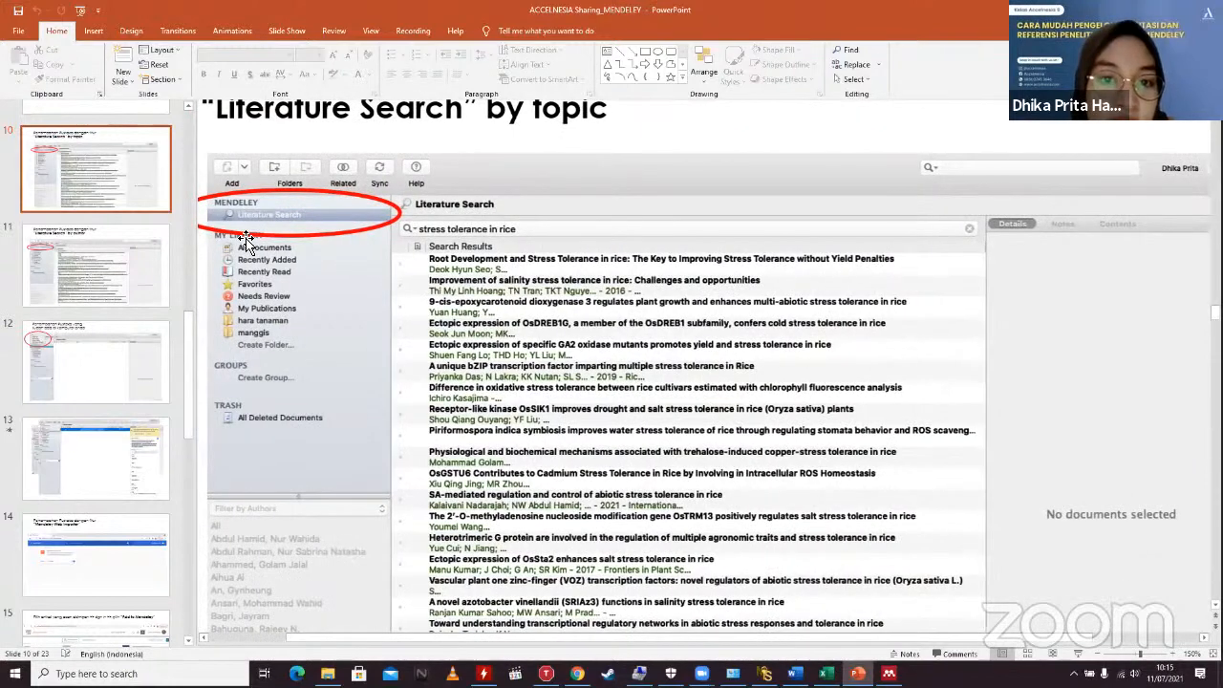
scroll(275, 229, "left", 1)
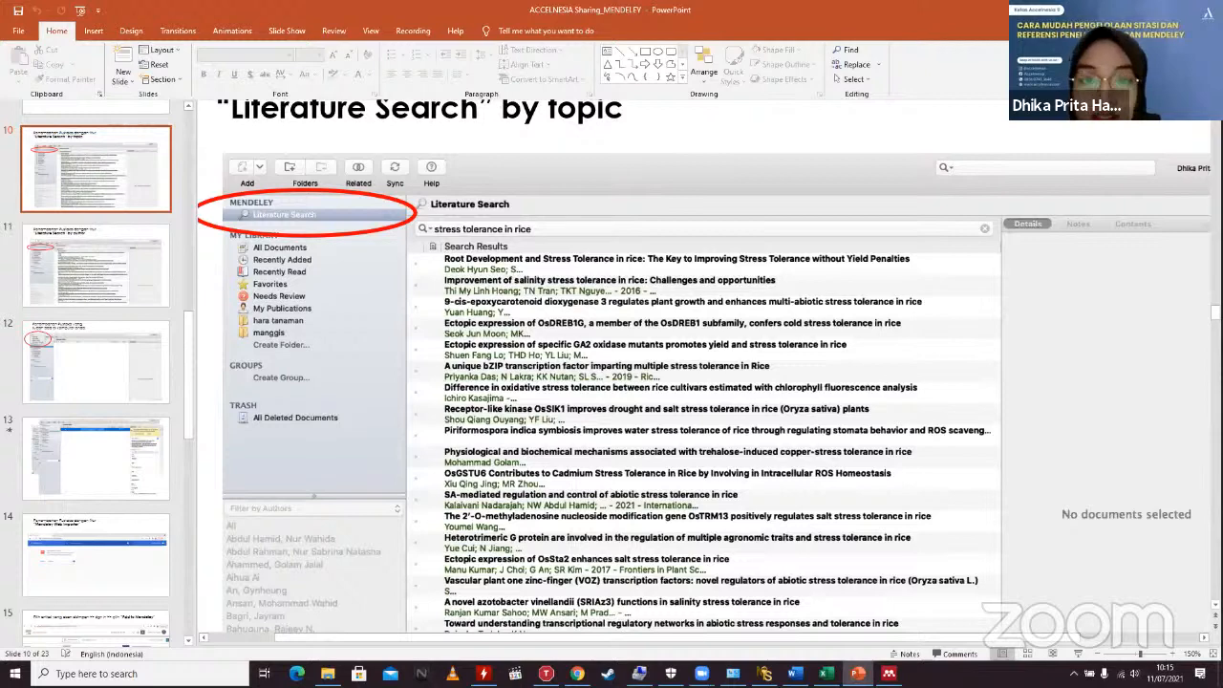
left_click(1147, 9)
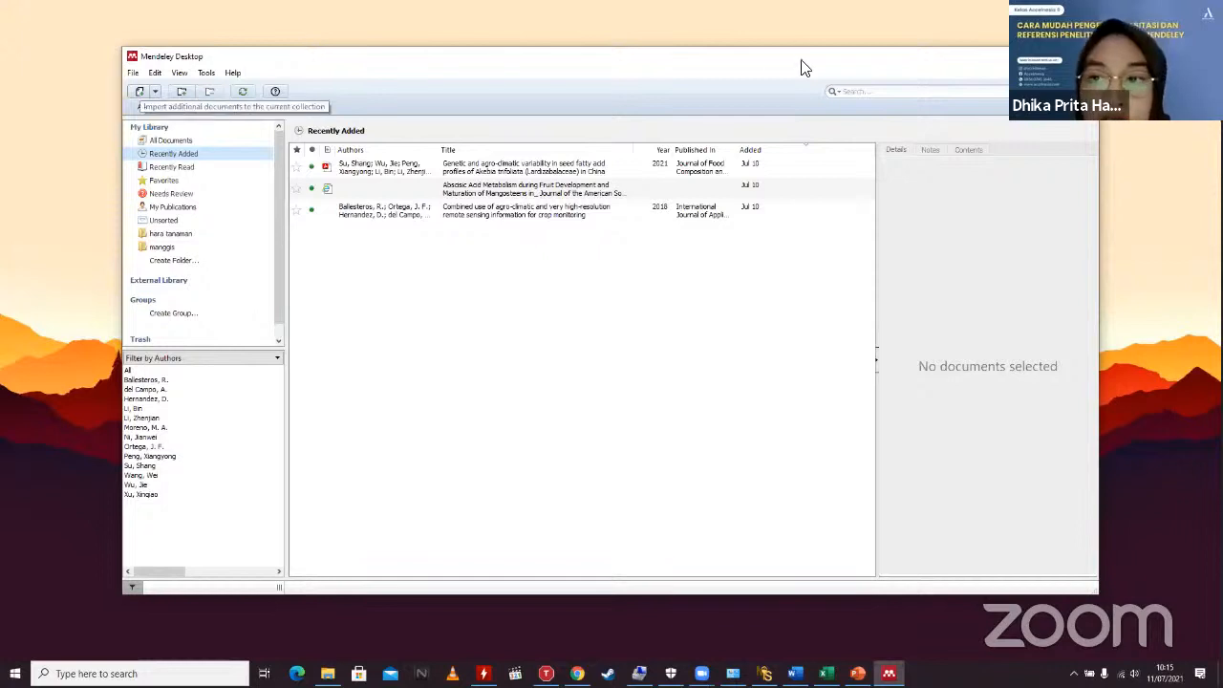
Step: Maximize the Mendeley window and close the import browser that opened
double_click(625, 56)
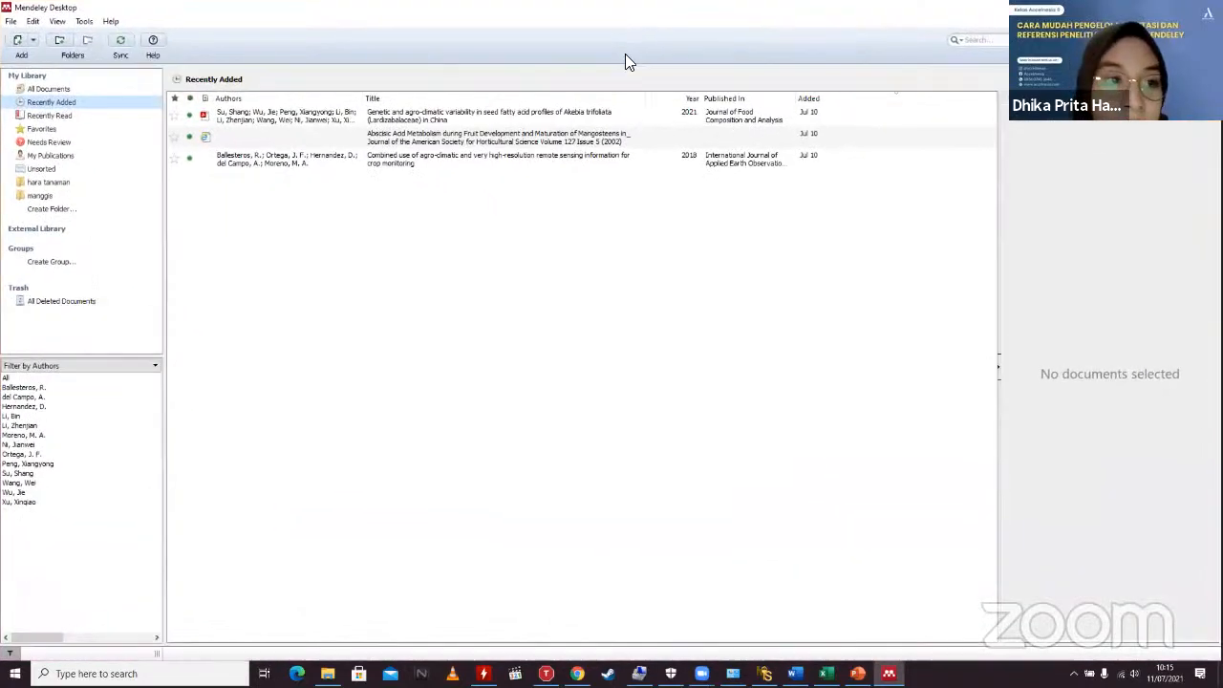
left_click(17, 42)
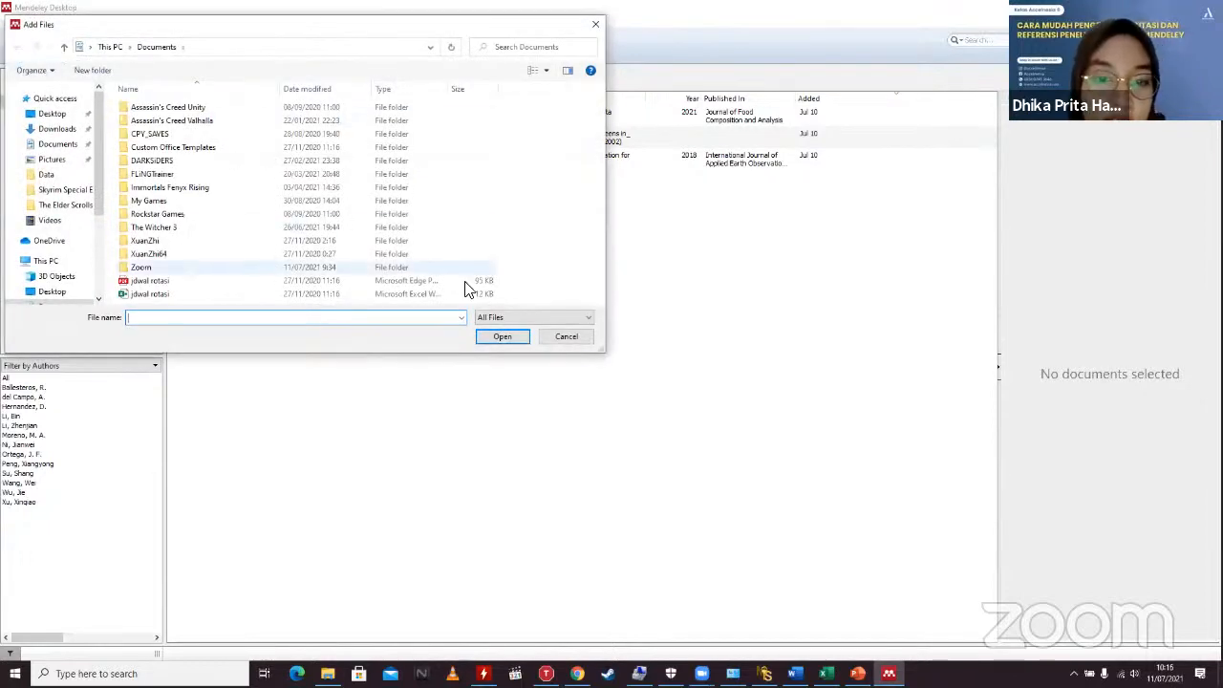
left_click(566, 336)
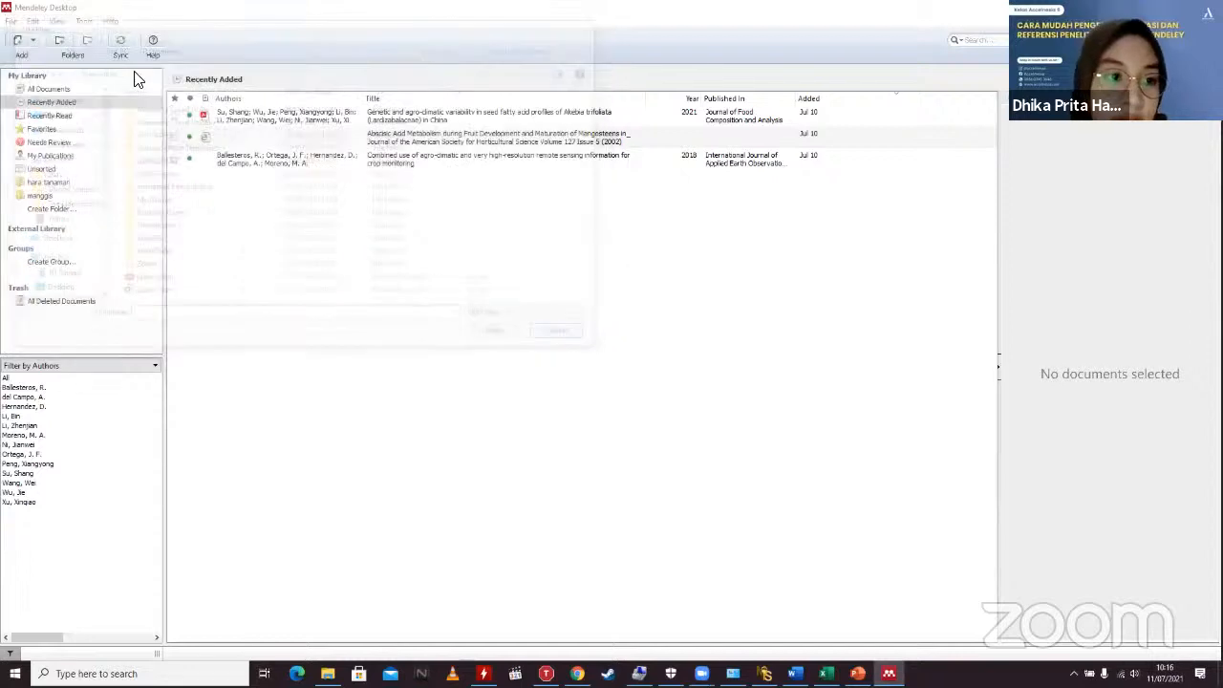
Step: Browse drives C:, D: and E: through Add Files, then cancel without importing
left_click(42, 49)
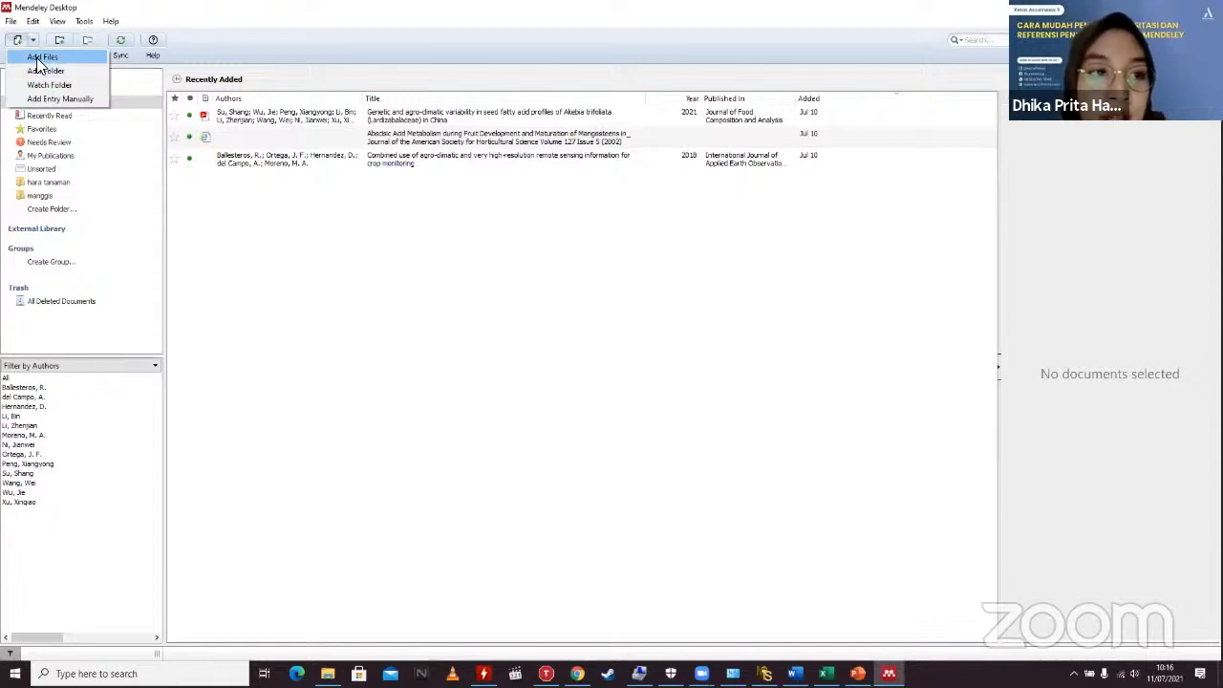
left_click(75, 59)
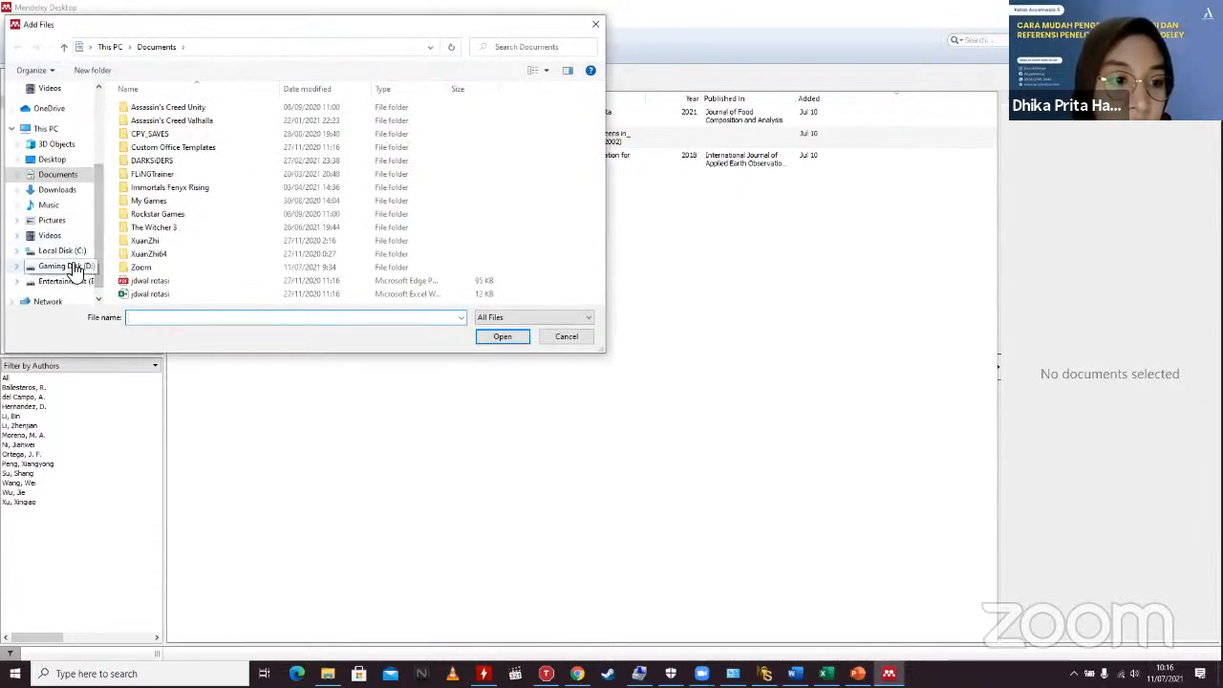
left_click(62, 253)
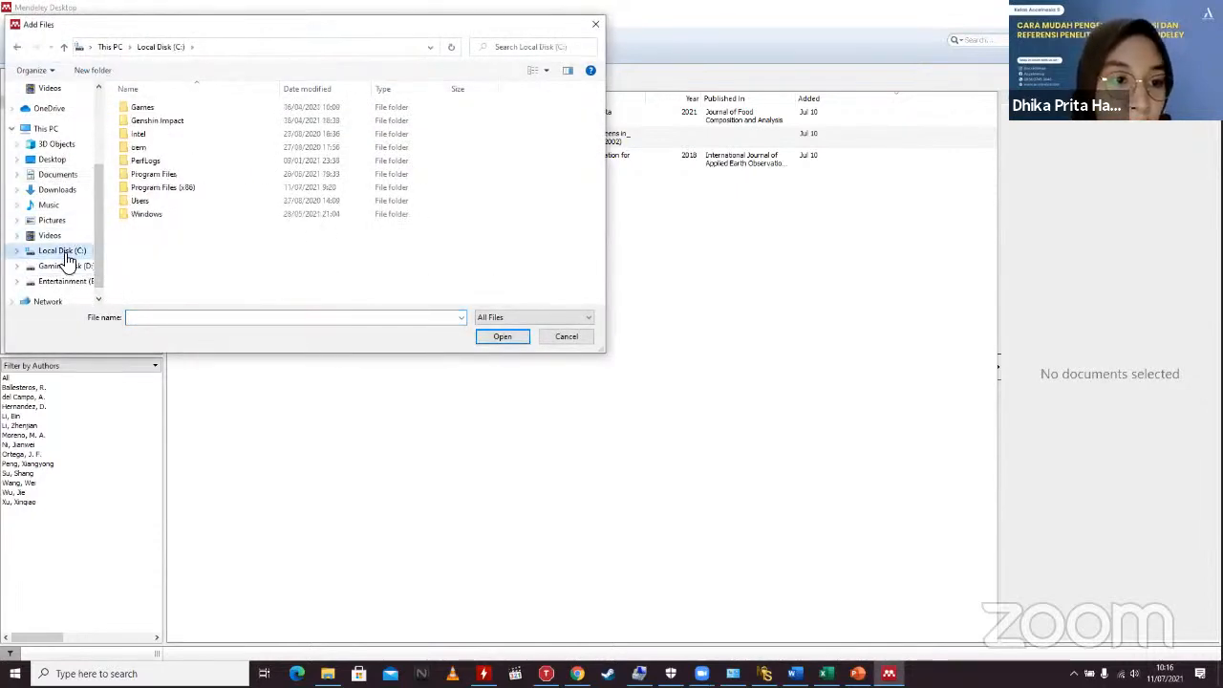
left_click(65, 268)
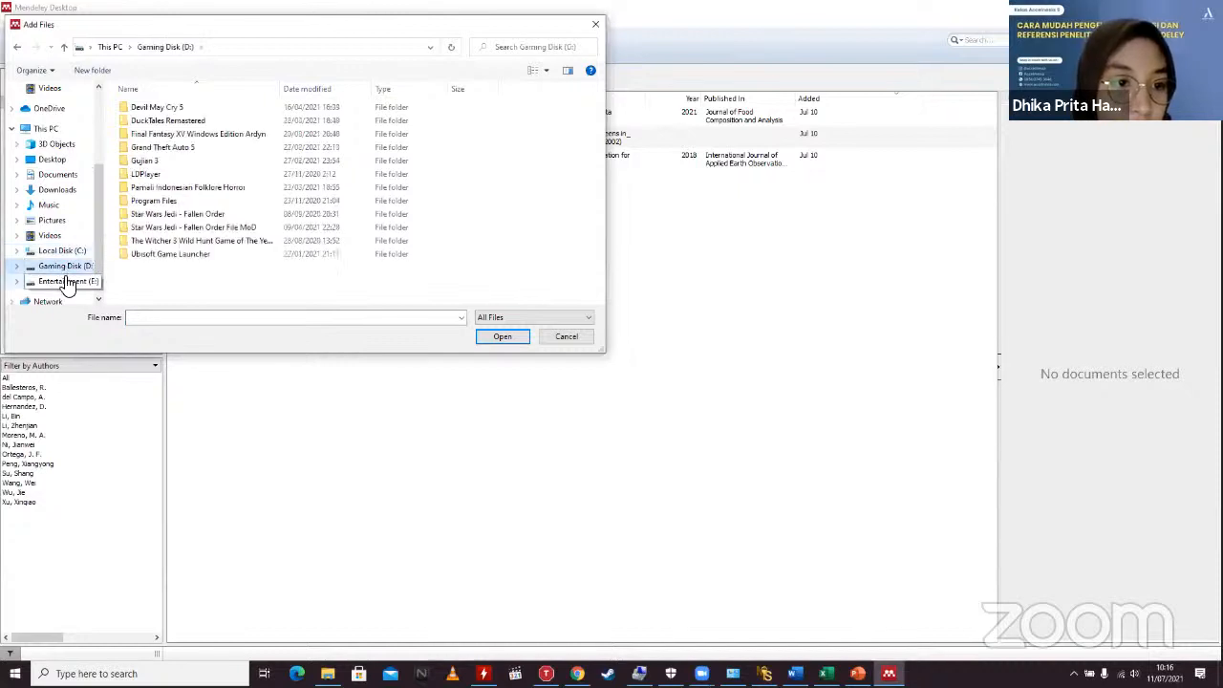
left_click(66, 281)
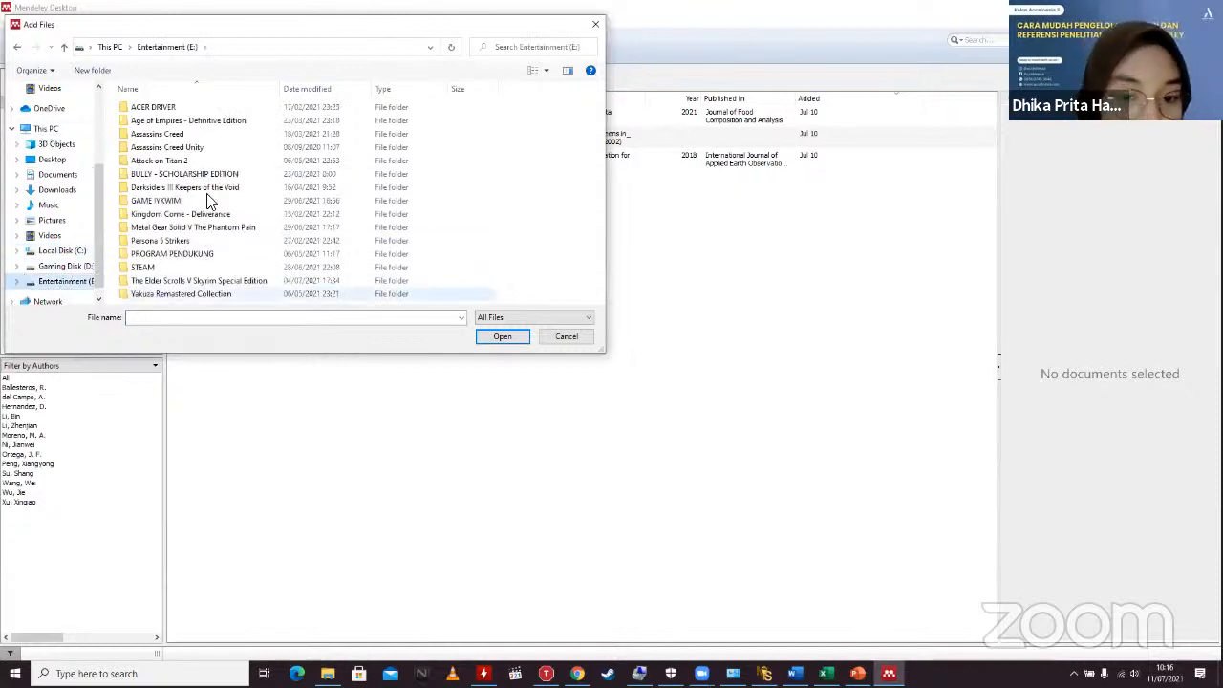
left_click(567, 337)
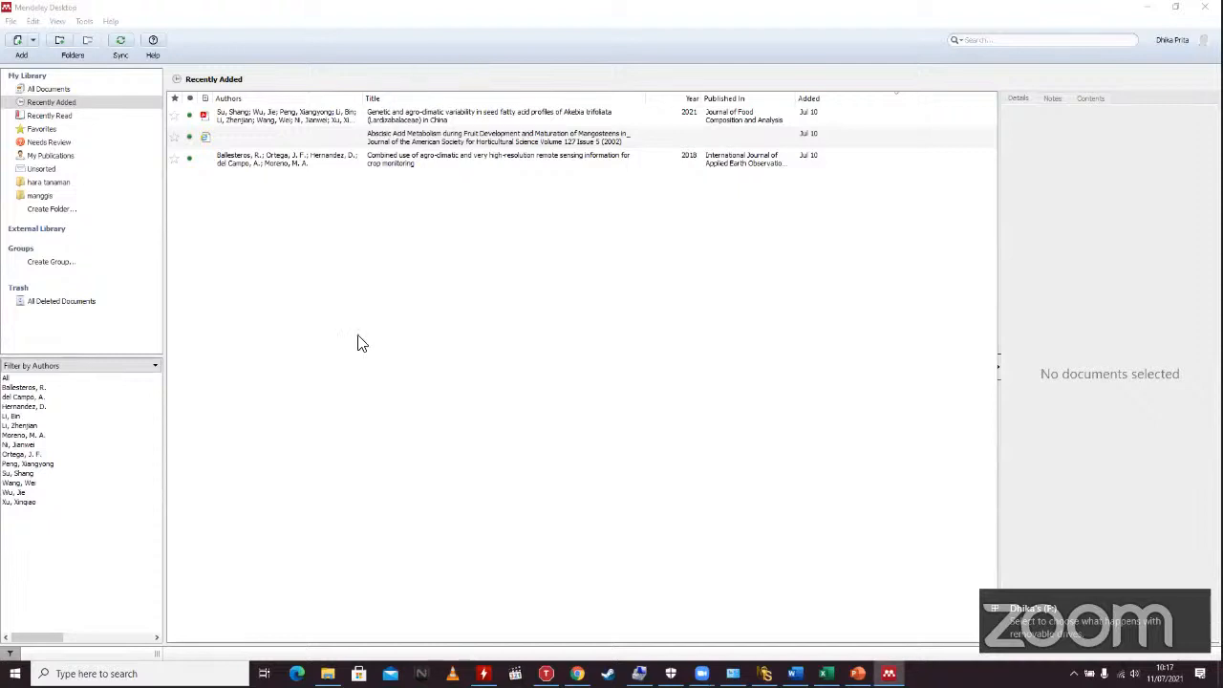
Step: In File Explorer, browse the F: drive's personal folder into the Dari DOCUMENT folder
left_click(328, 673)
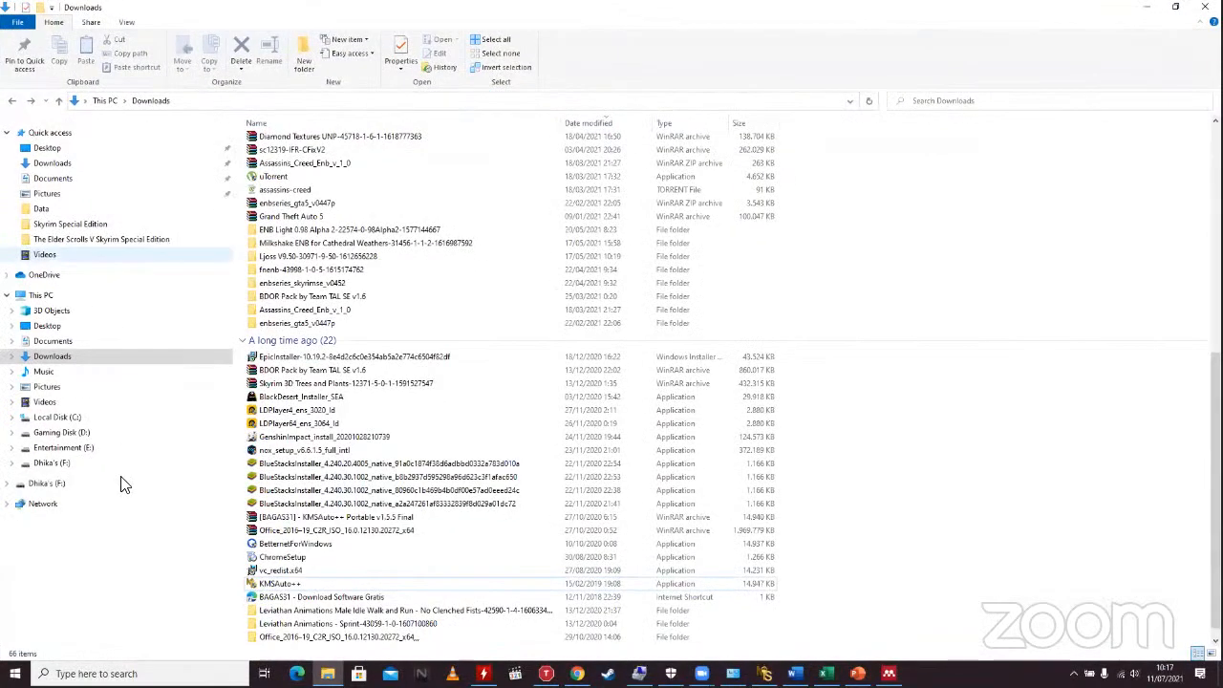
left_click(122, 482)
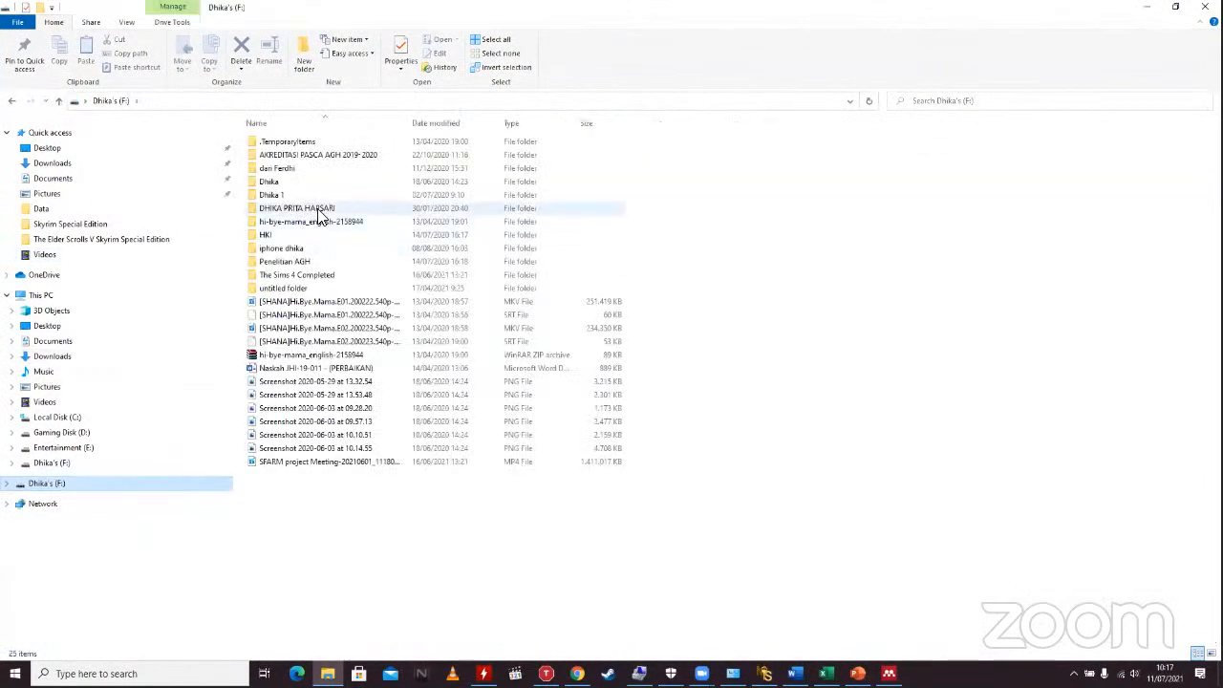
double_click(319, 210)
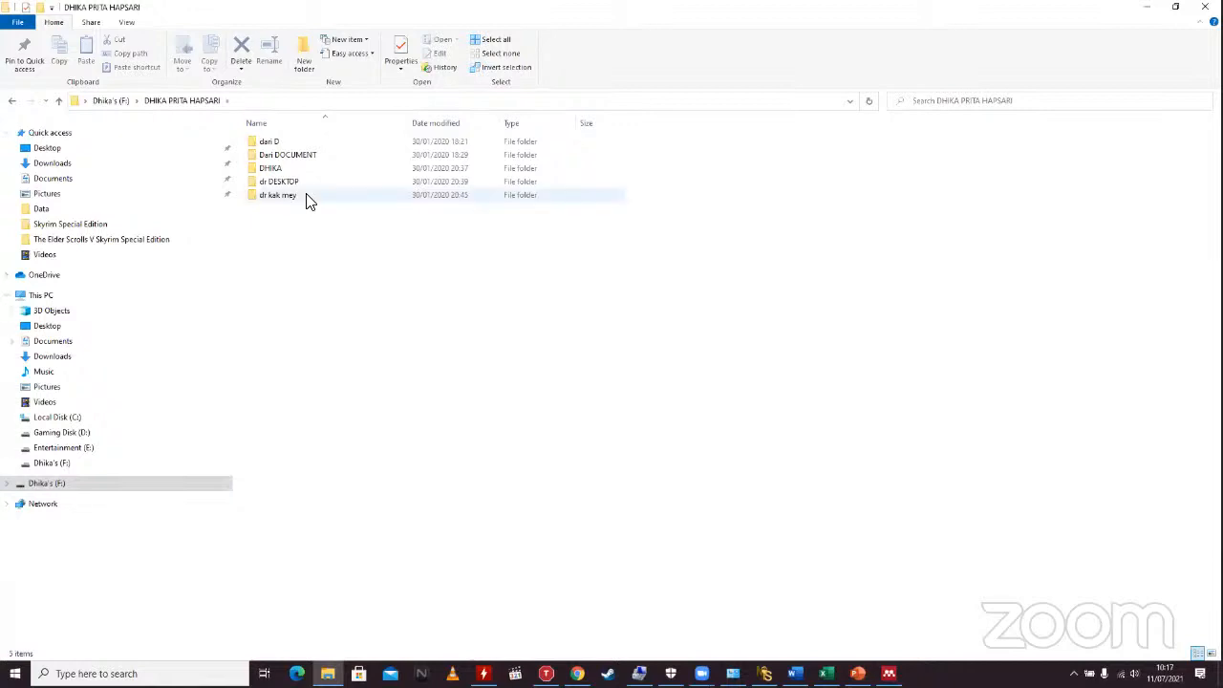
double_click(284, 158)
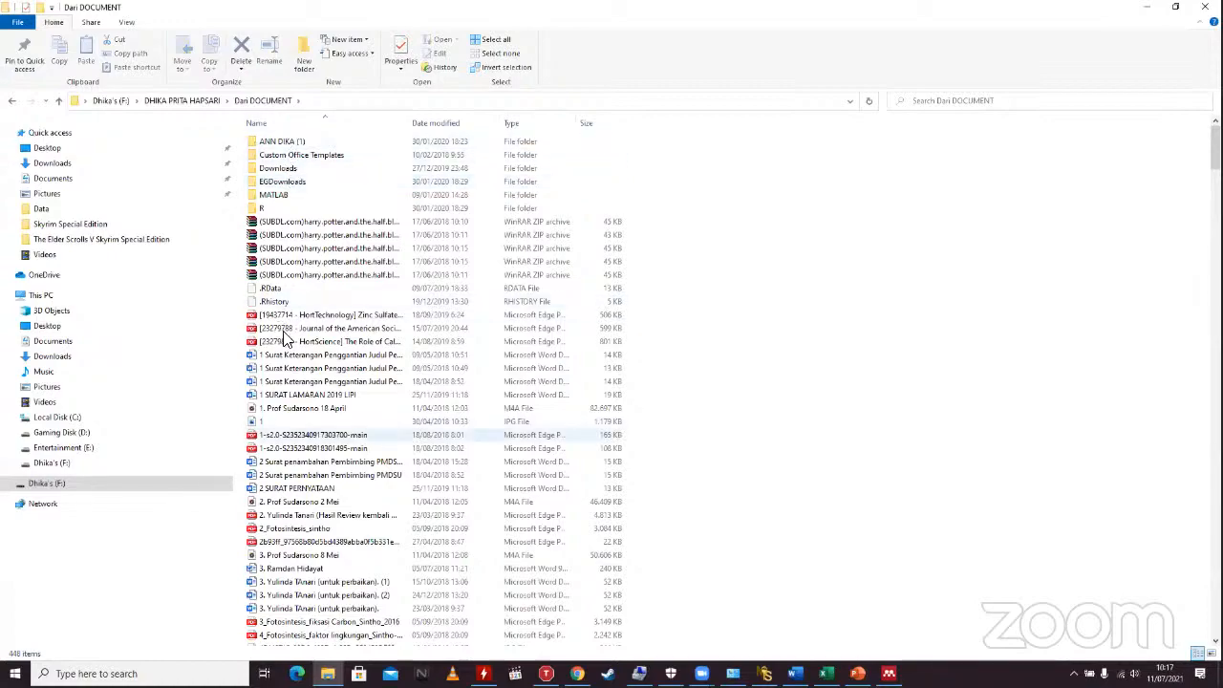
scroll(287, 336, "down", 20)
scroll(323, 442, "down", 15)
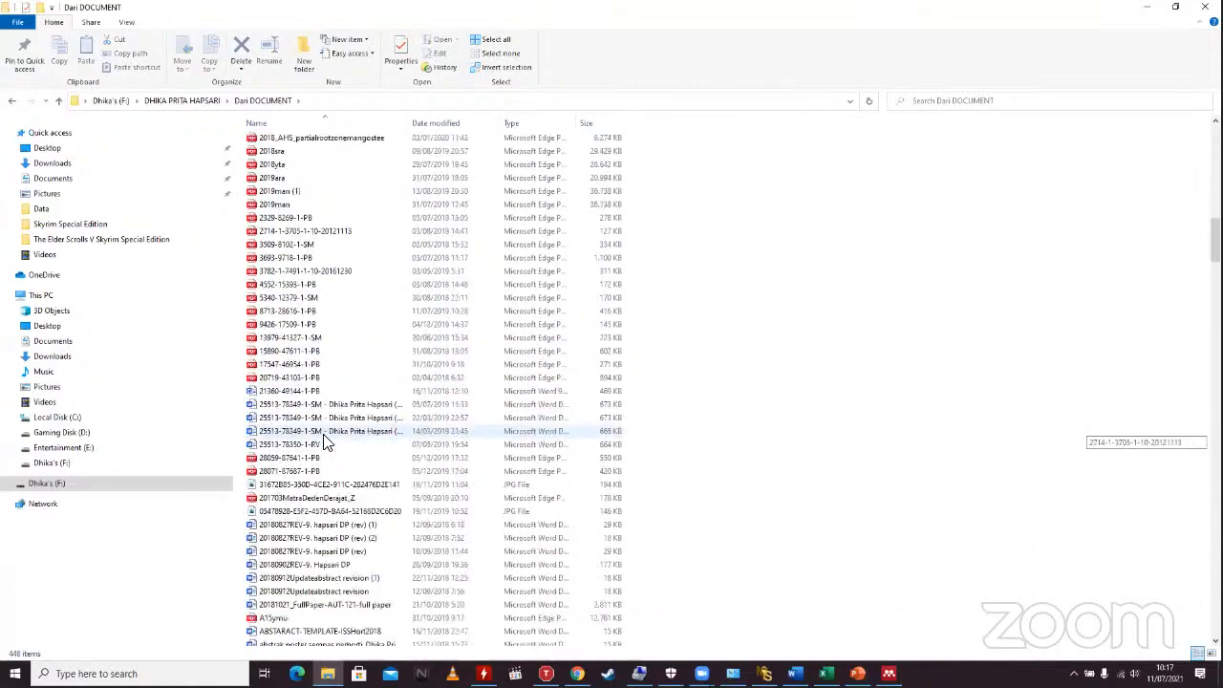
scroll(323, 439, "down", 4)
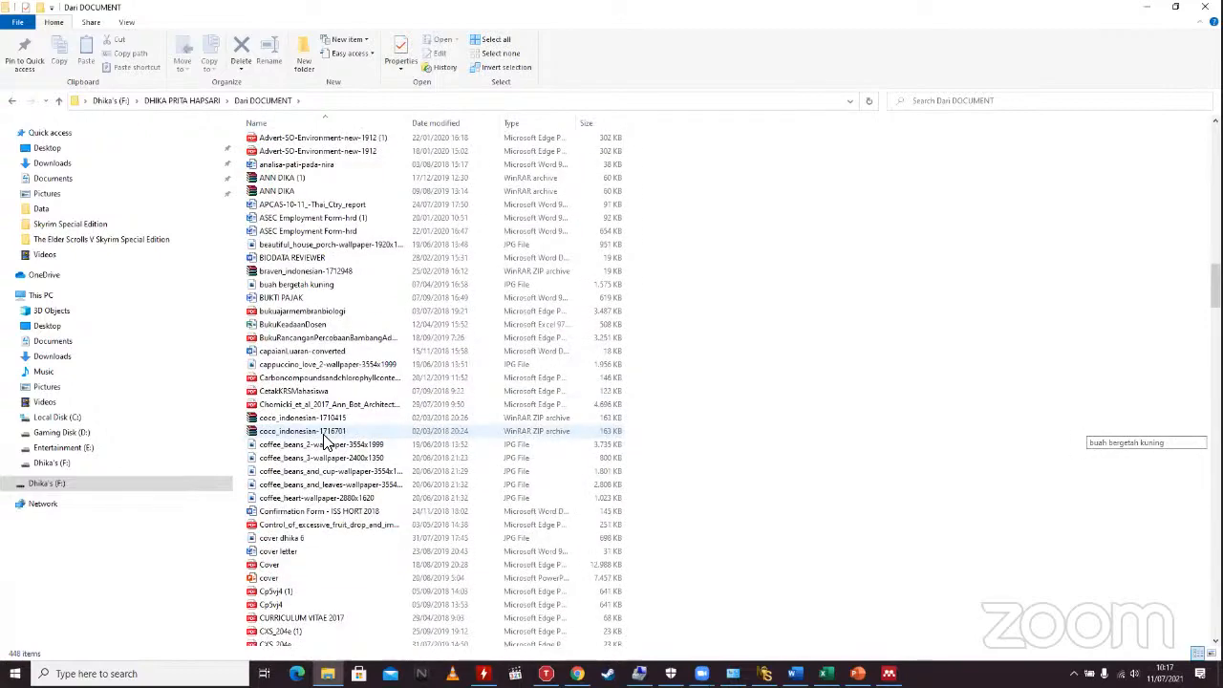
scroll(323, 439, "up", 15)
scroll(323, 441, "up", 20)
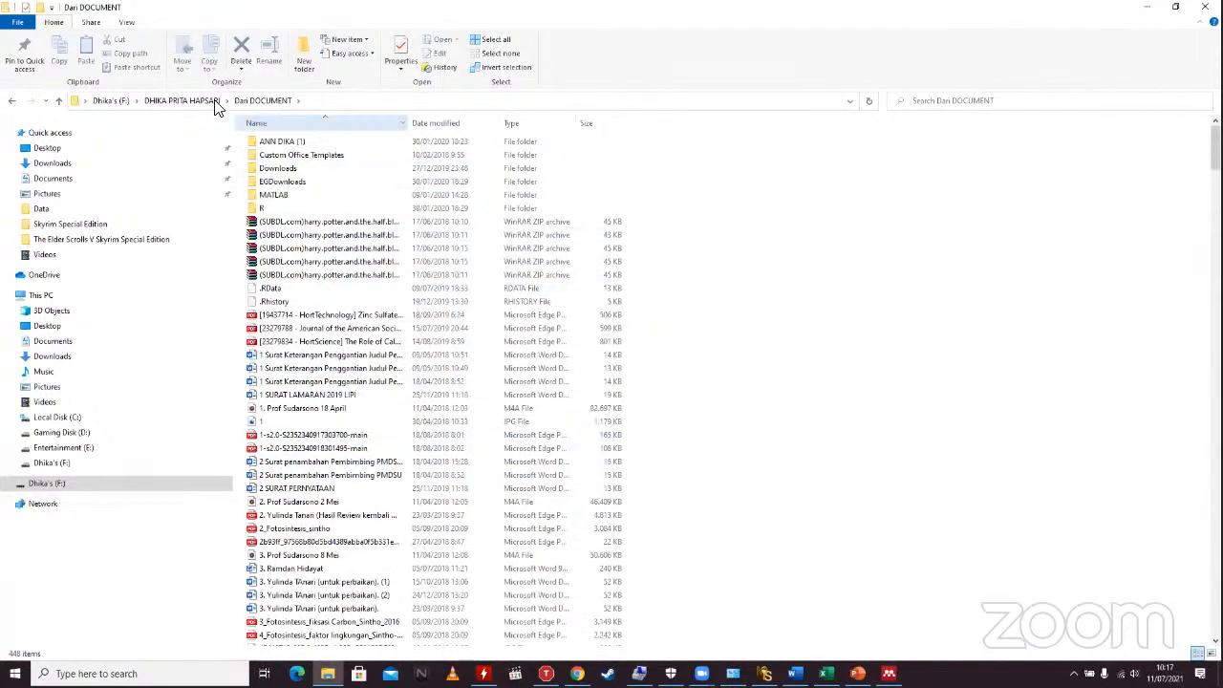
Step: Go back up and reopen the documents folder that contains the manggis folder
left_click(181, 101)
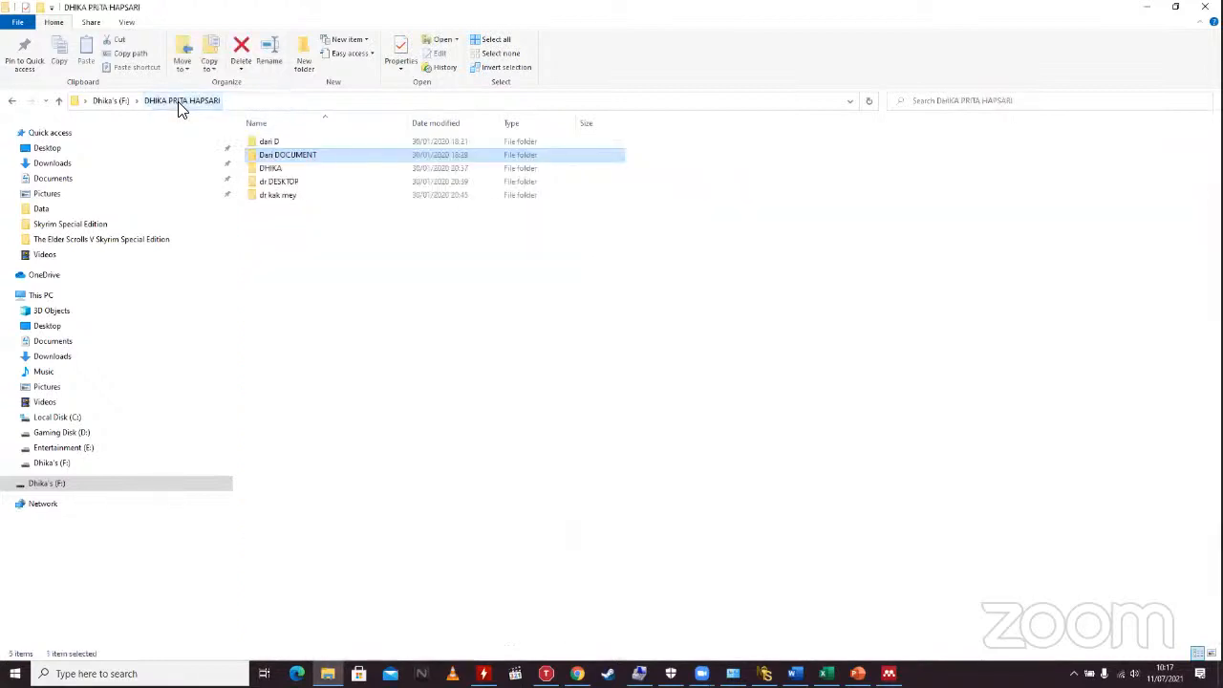
double_click(270, 169)
double_click(270, 169)
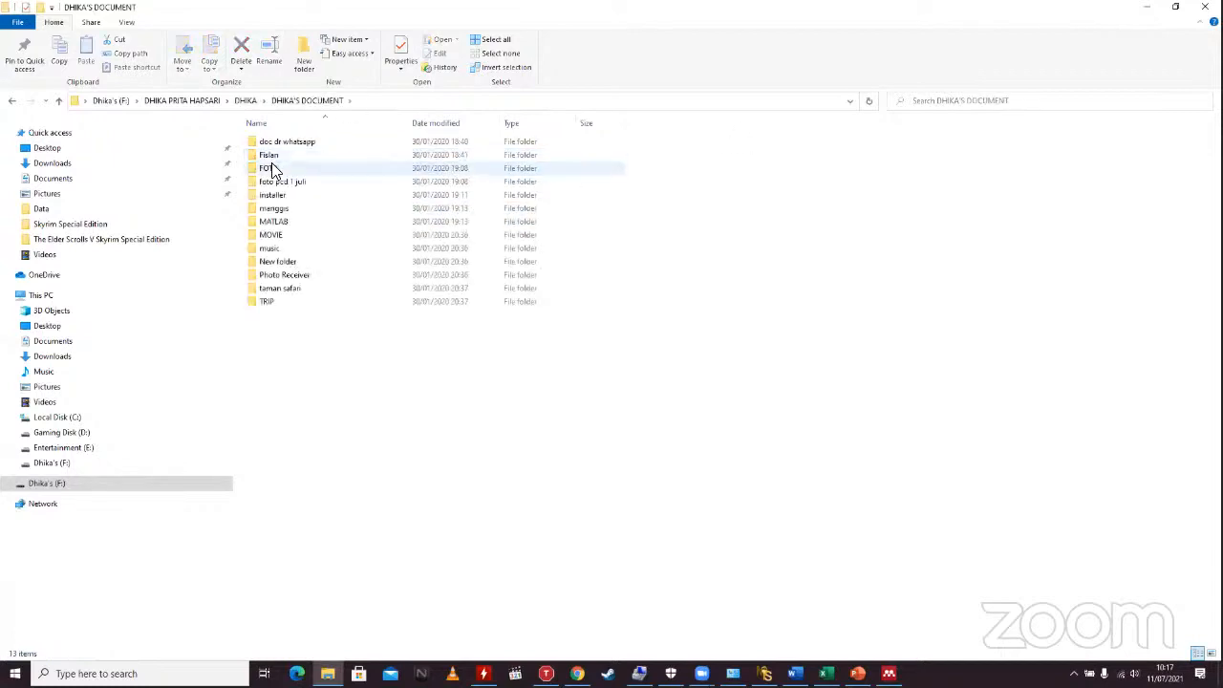
double_click(293, 212)
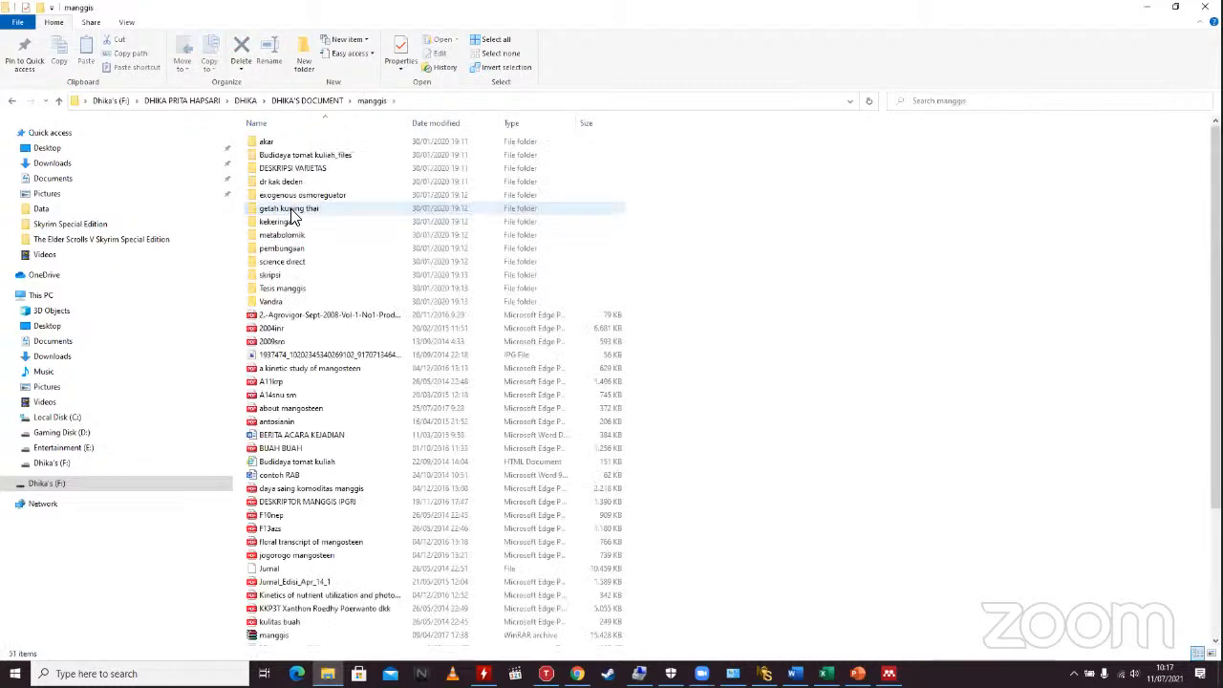
left_click(12, 100)
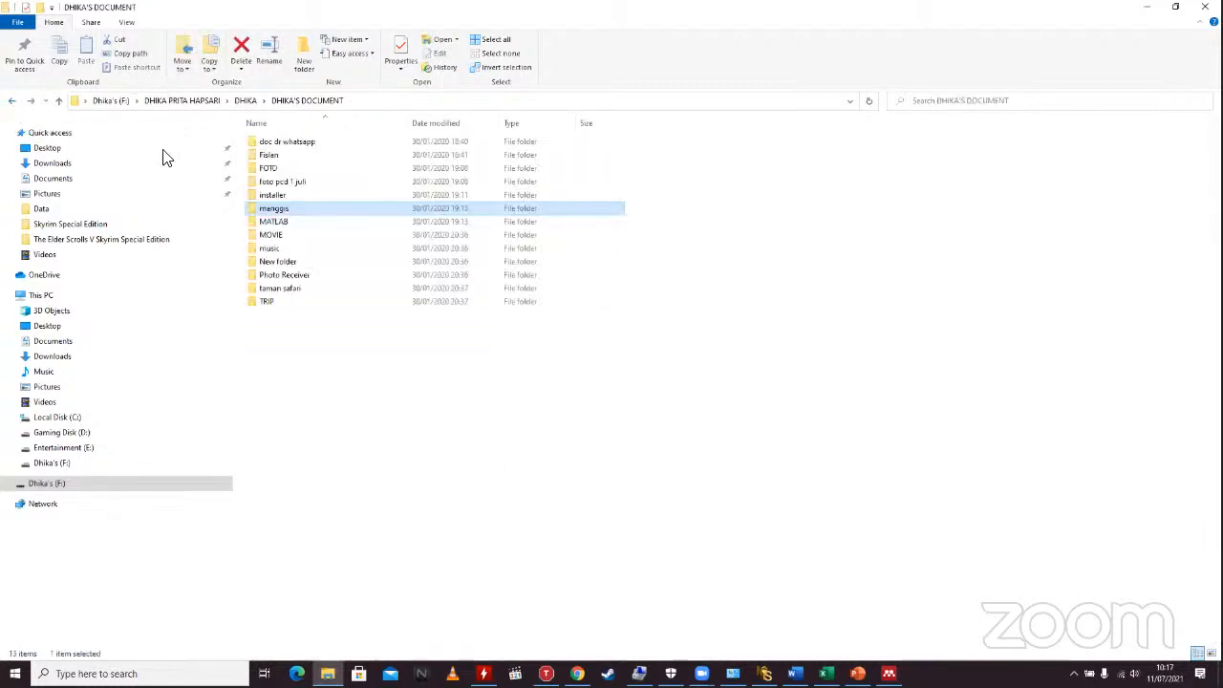
Step: Copy the manggis folder onto the Desktop and switch to Mendeley Desktop
right_click(270, 214)
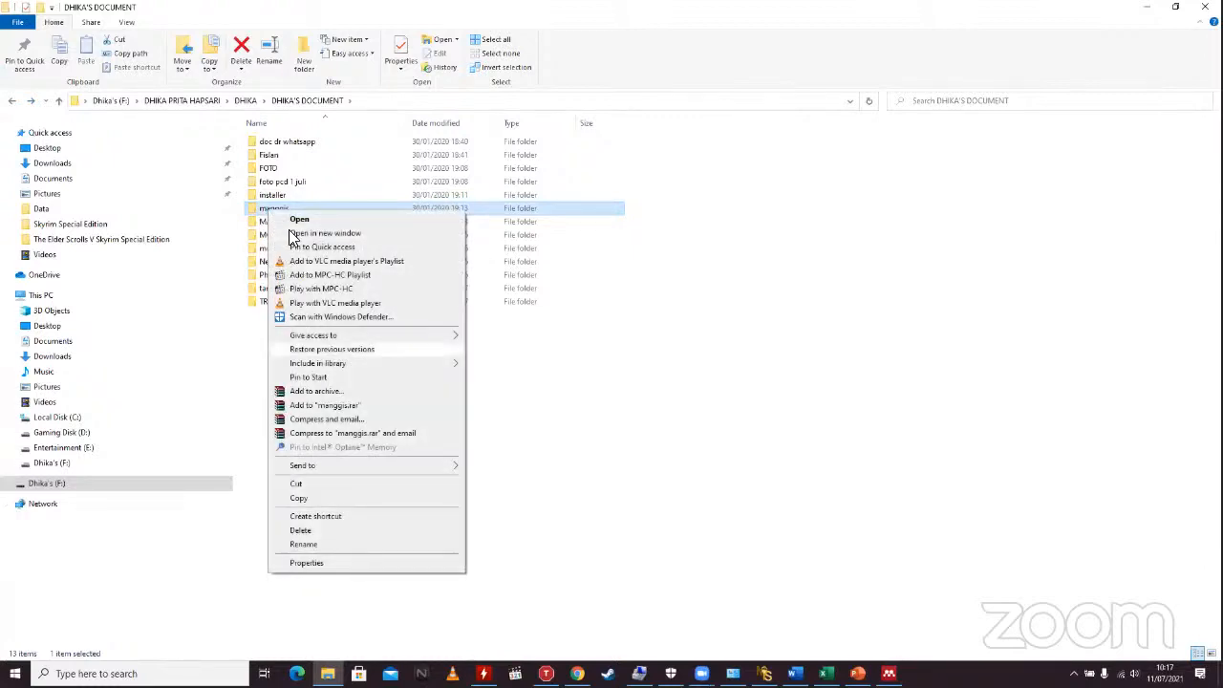
left_click(307, 496)
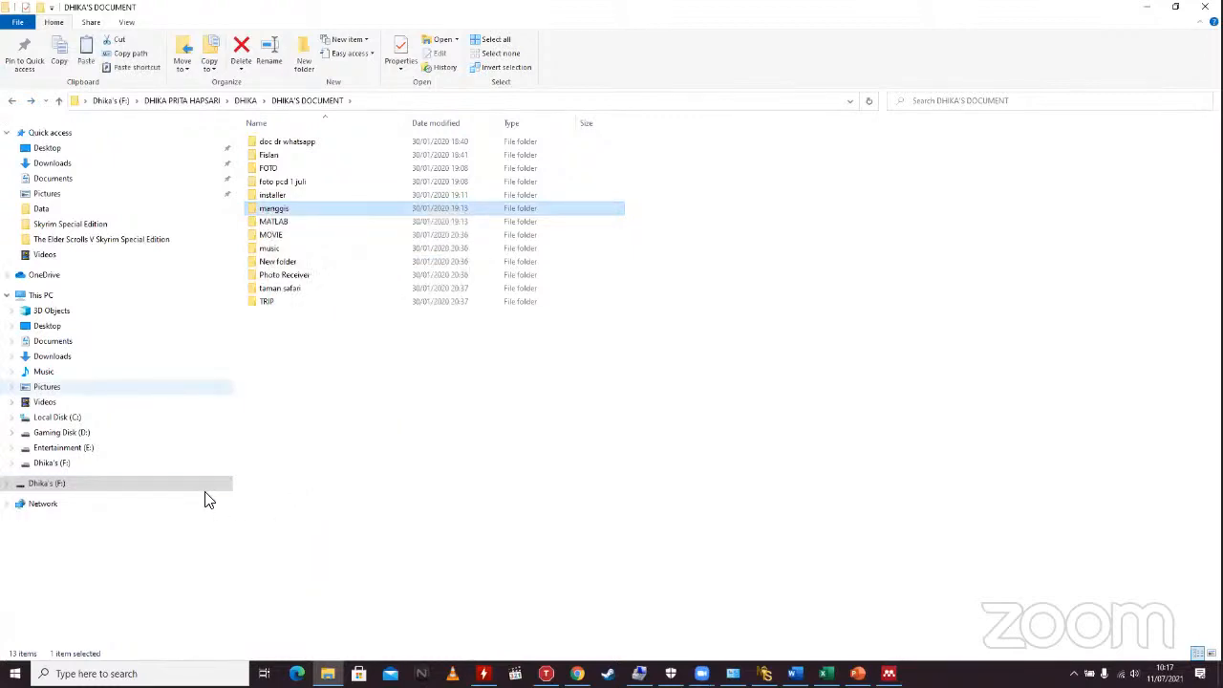
left_click(55, 149)
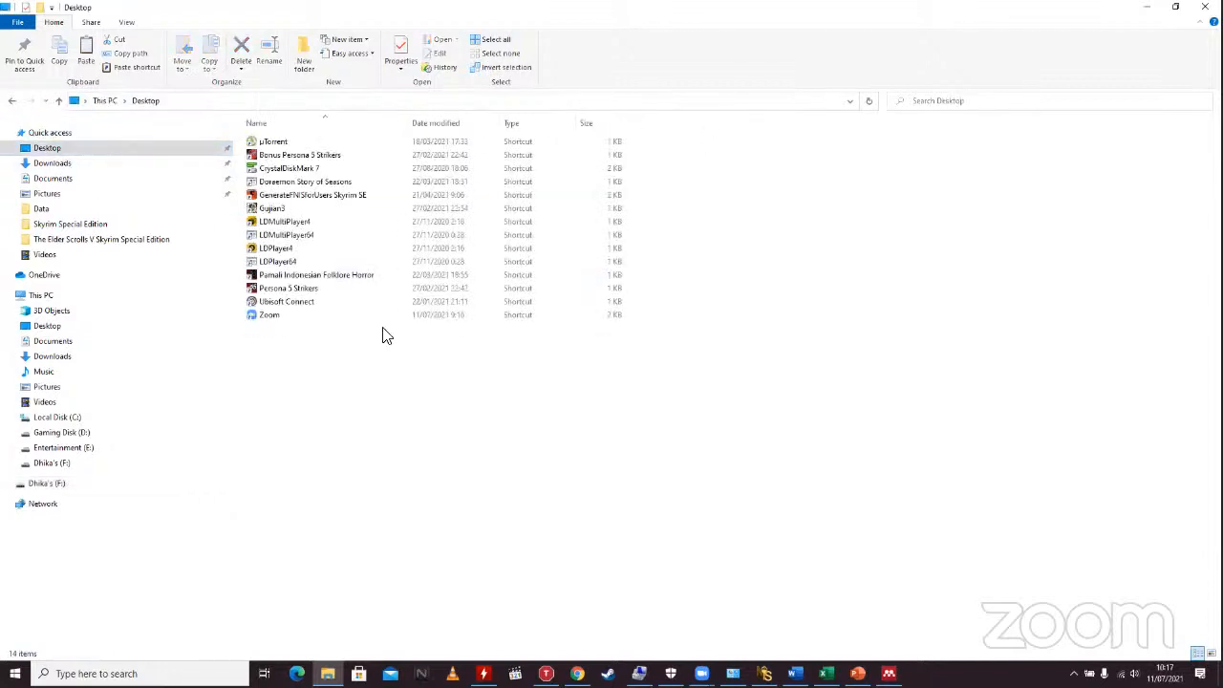
key("ctrl+v")
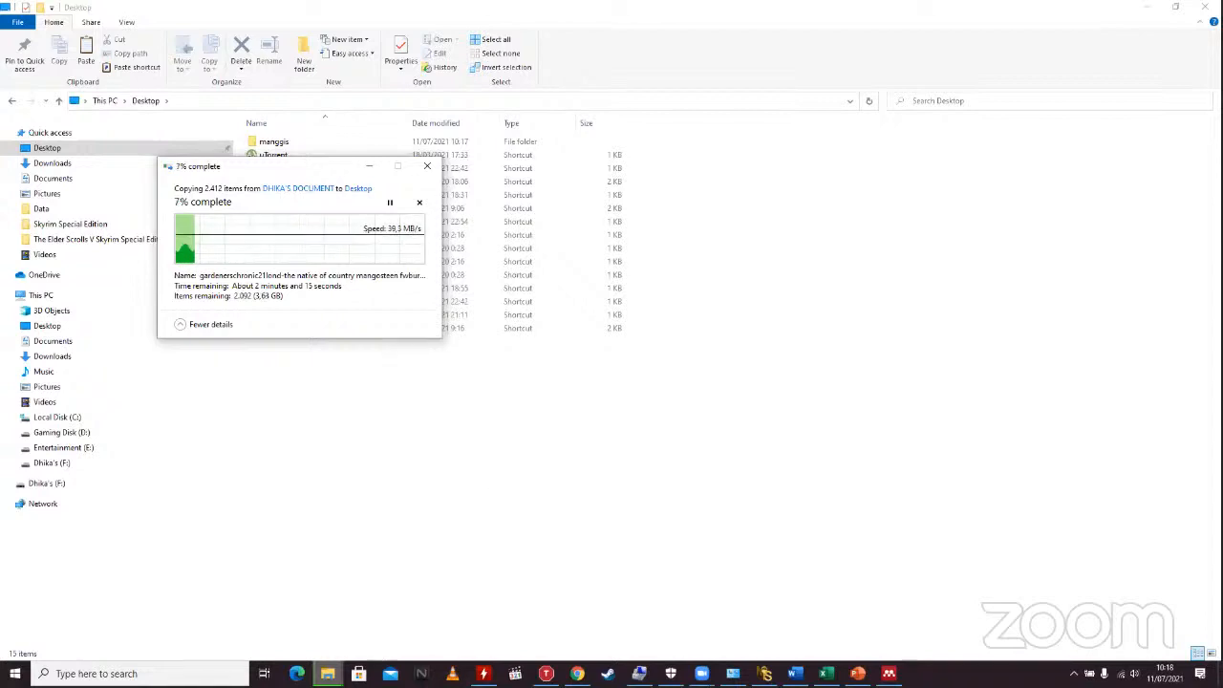
left_click(889, 674)
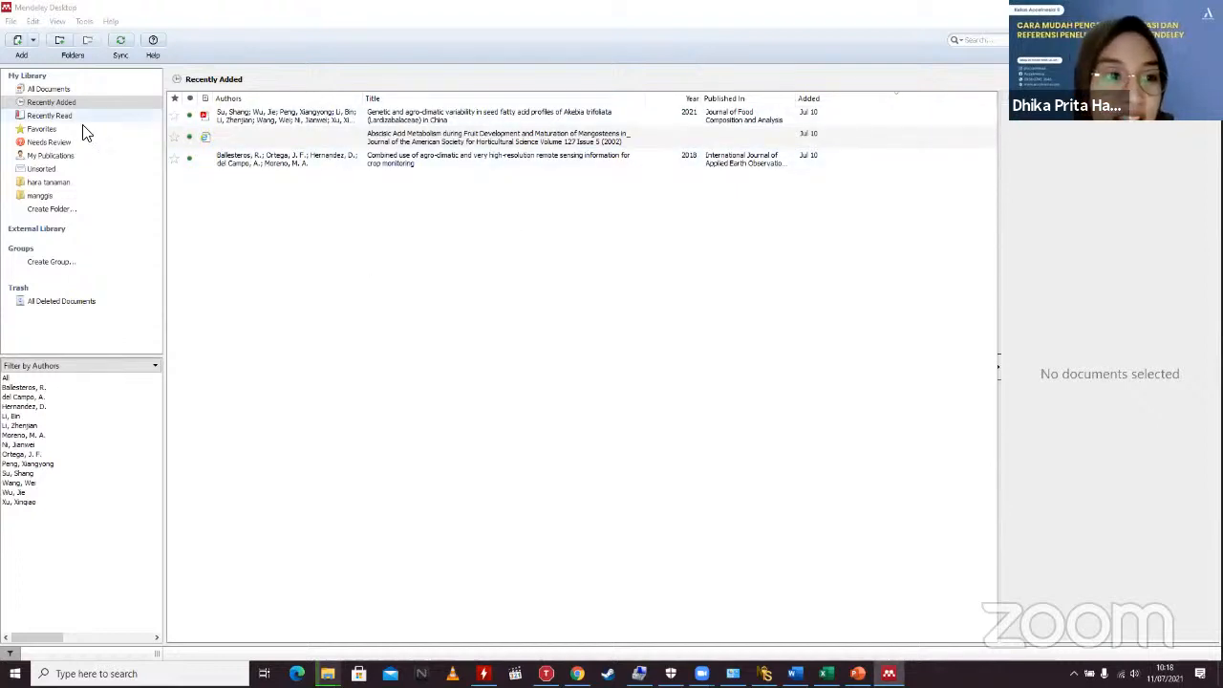
Step: Add the 'a kinetic study of mangosteen' PDF from Desktop > manggis to the library
left_click(22, 40)
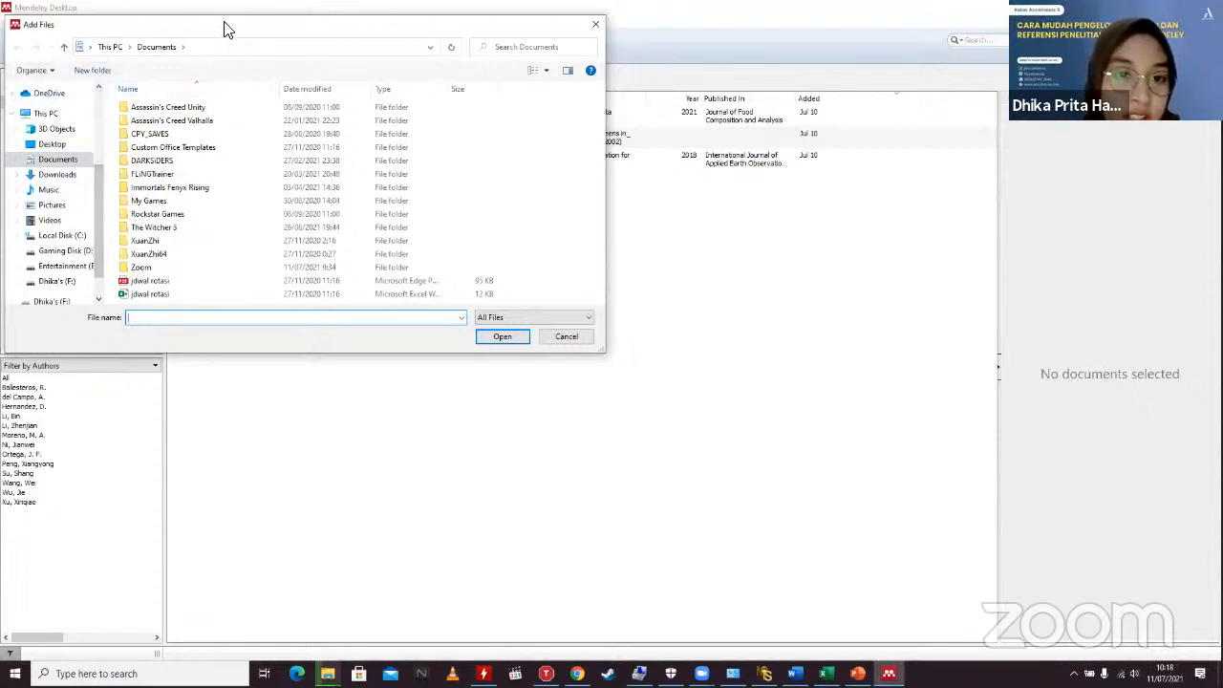
left_click_drag(238, 28, 506, 112)
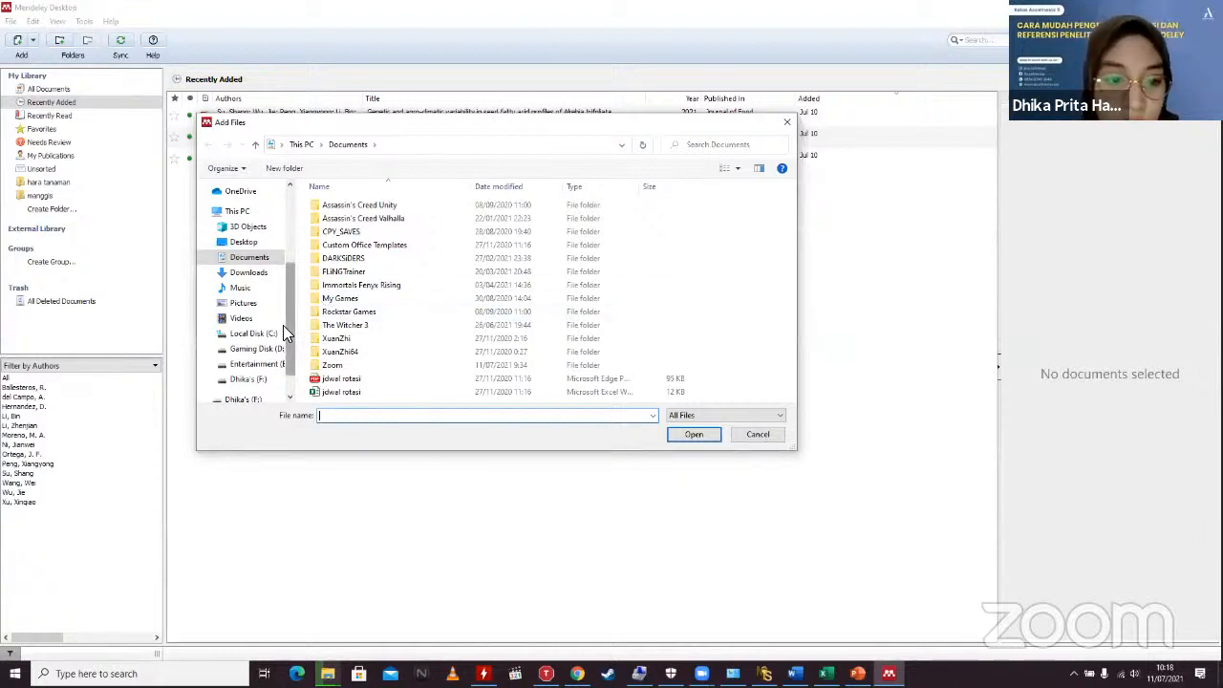
left_click(245, 243)
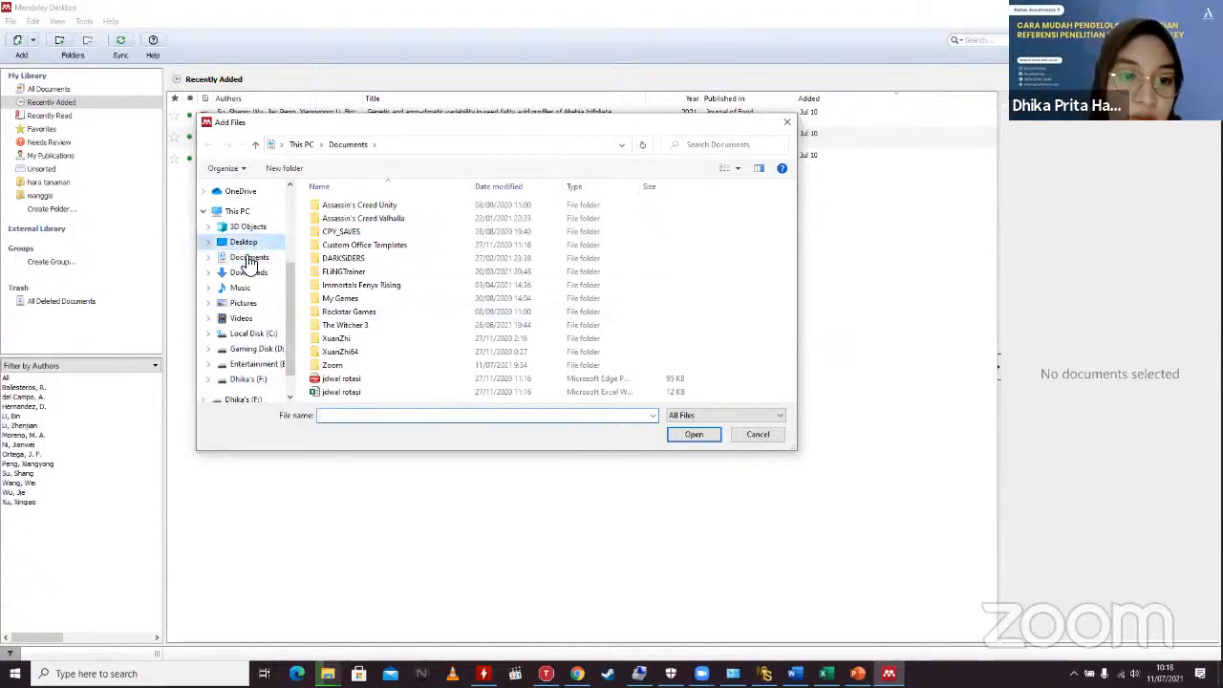
double_click(363, 205)
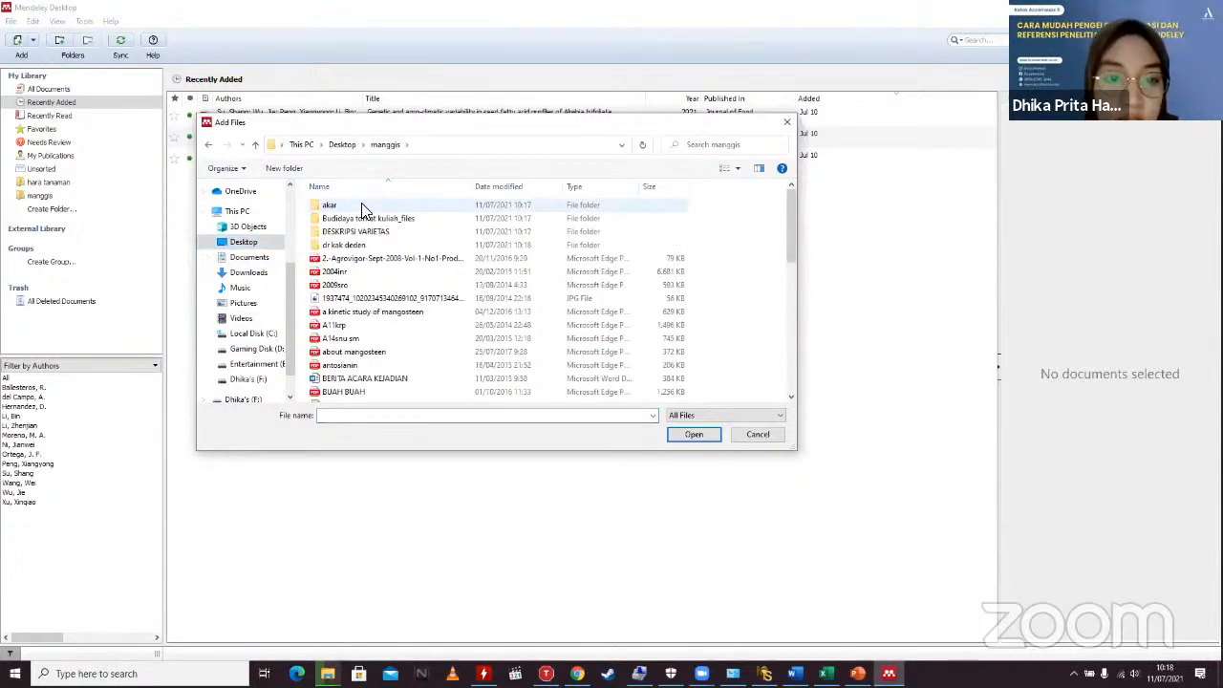
left_click(370, 316)
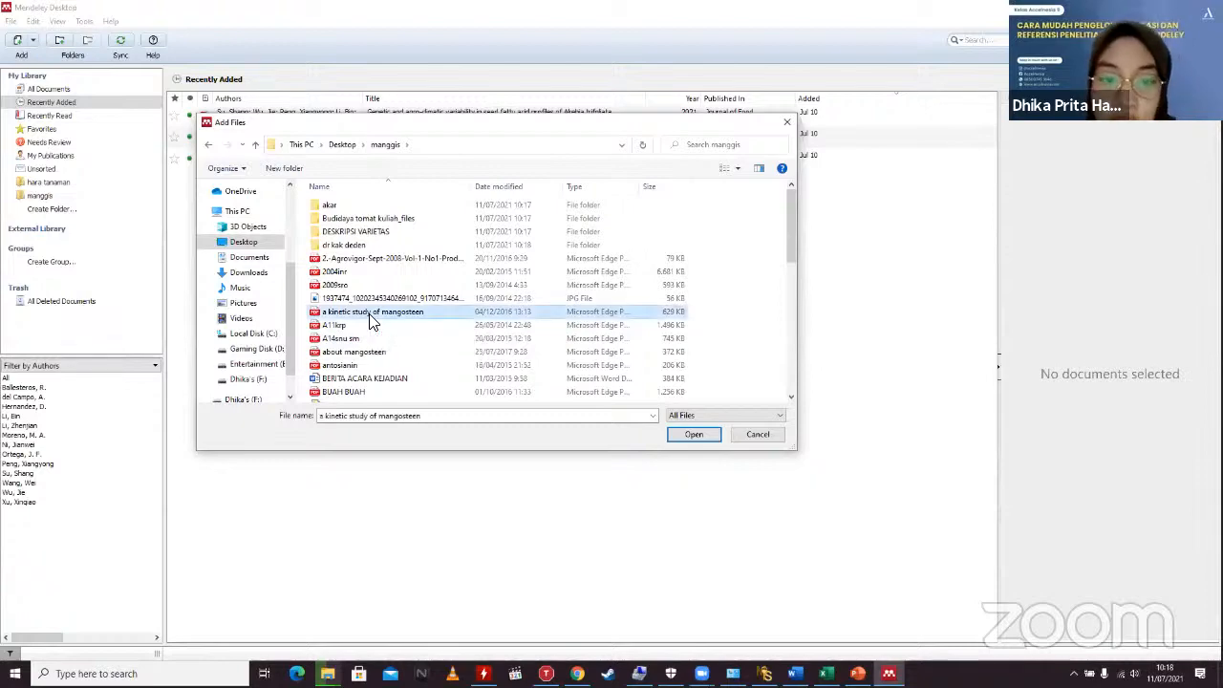
double_click(370, 315)
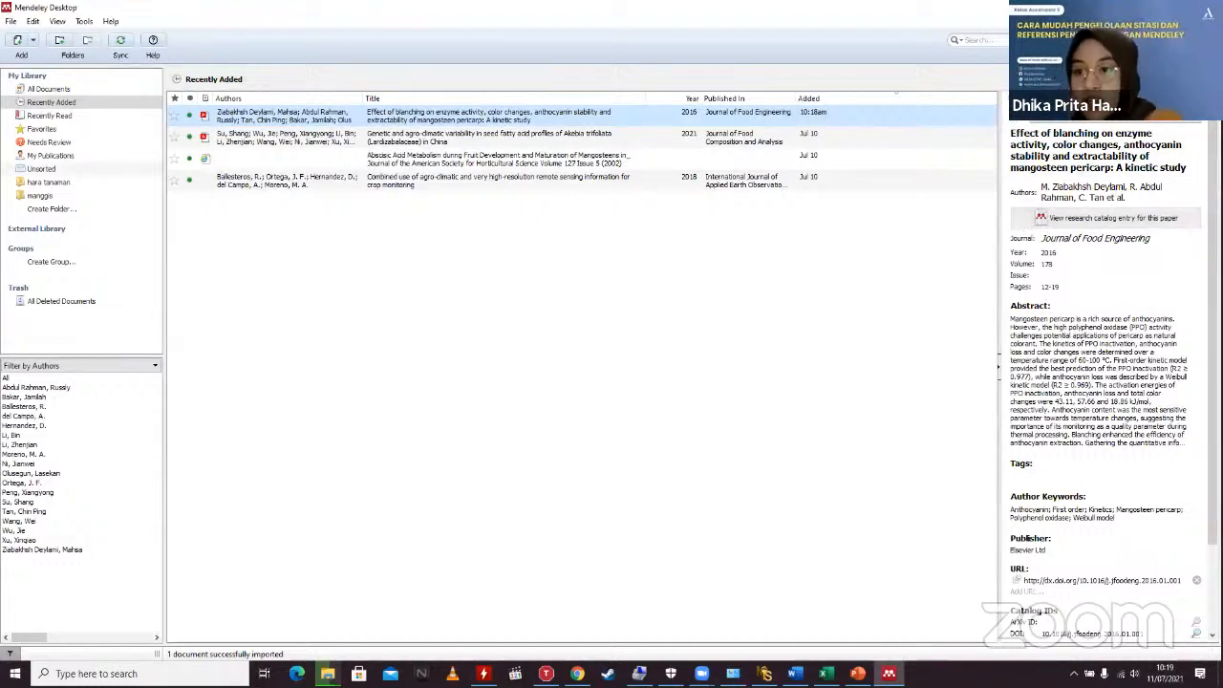
Step: Open the blanching article's PDF tab, inspect its title and author fields, then return to My Library
double_click(654, 112)
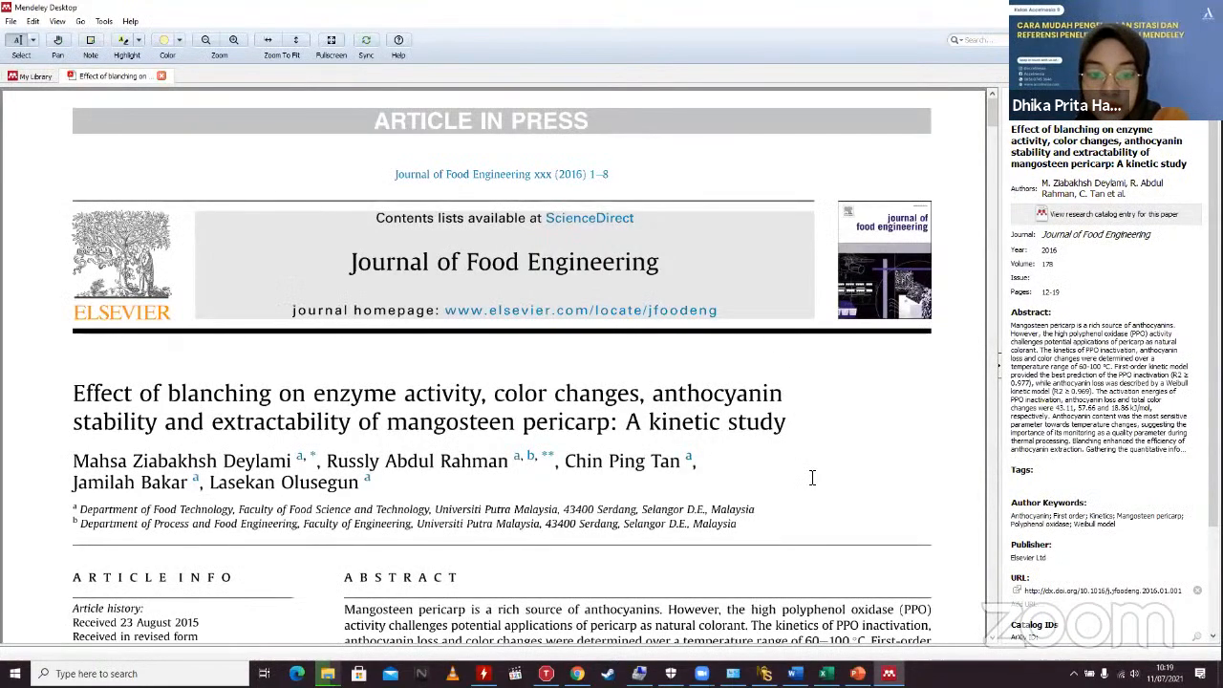
scroll(812, 478, "down", 3)
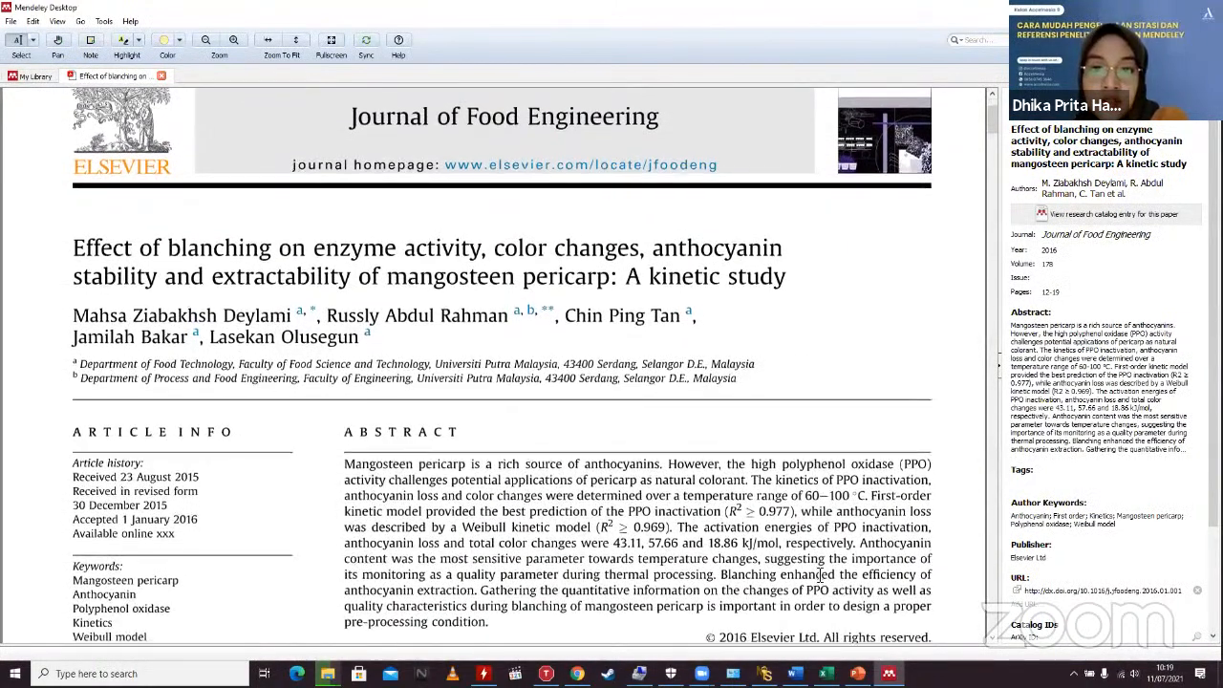
scroll(820, 577, "down", 2)
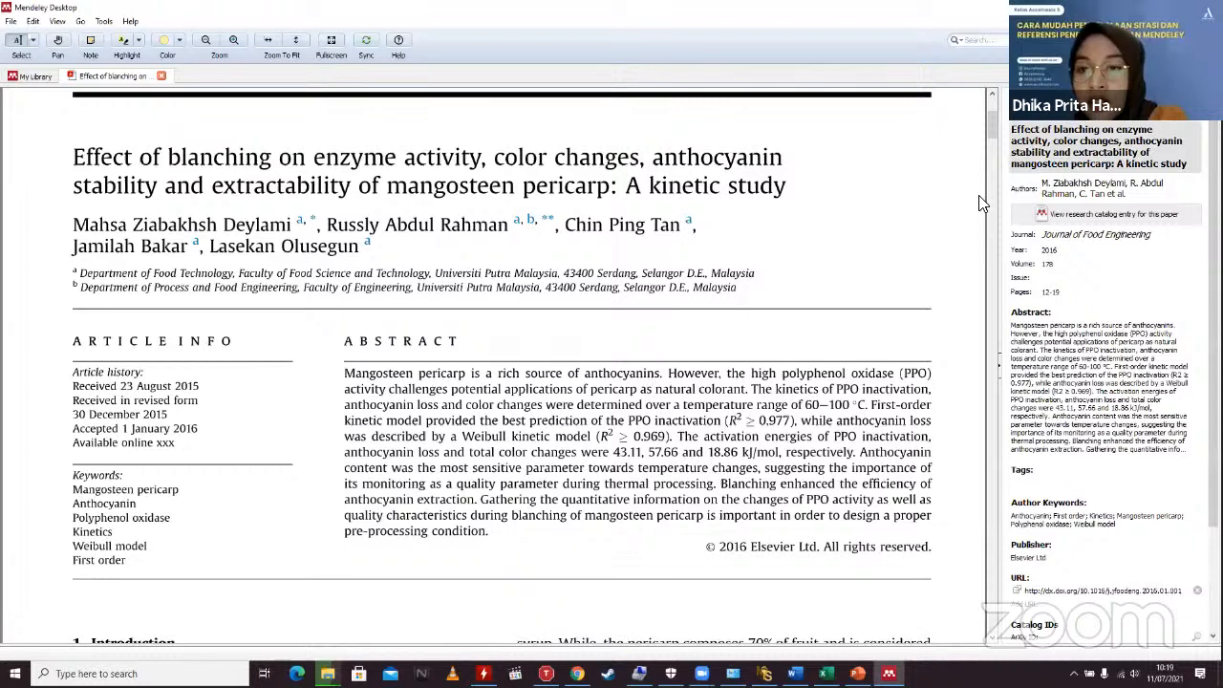
double_click(1034, 148)
double_click(1032, 129)
left_click(1038, 145)
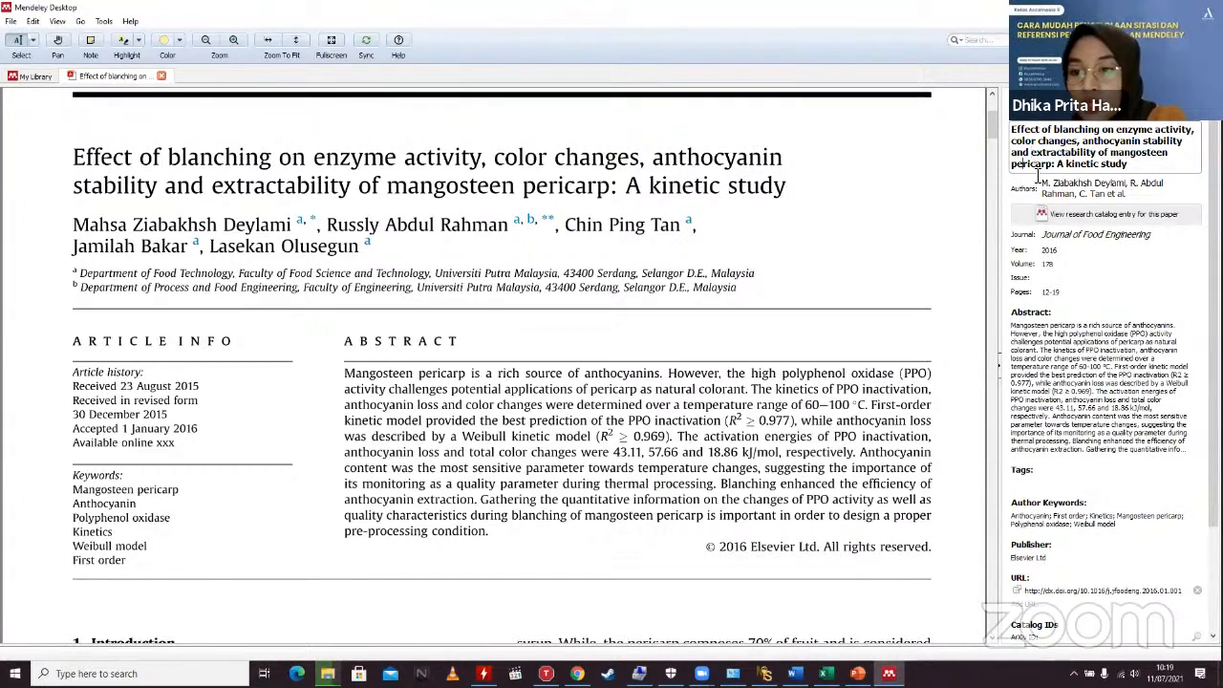
double_click(1047, 182)
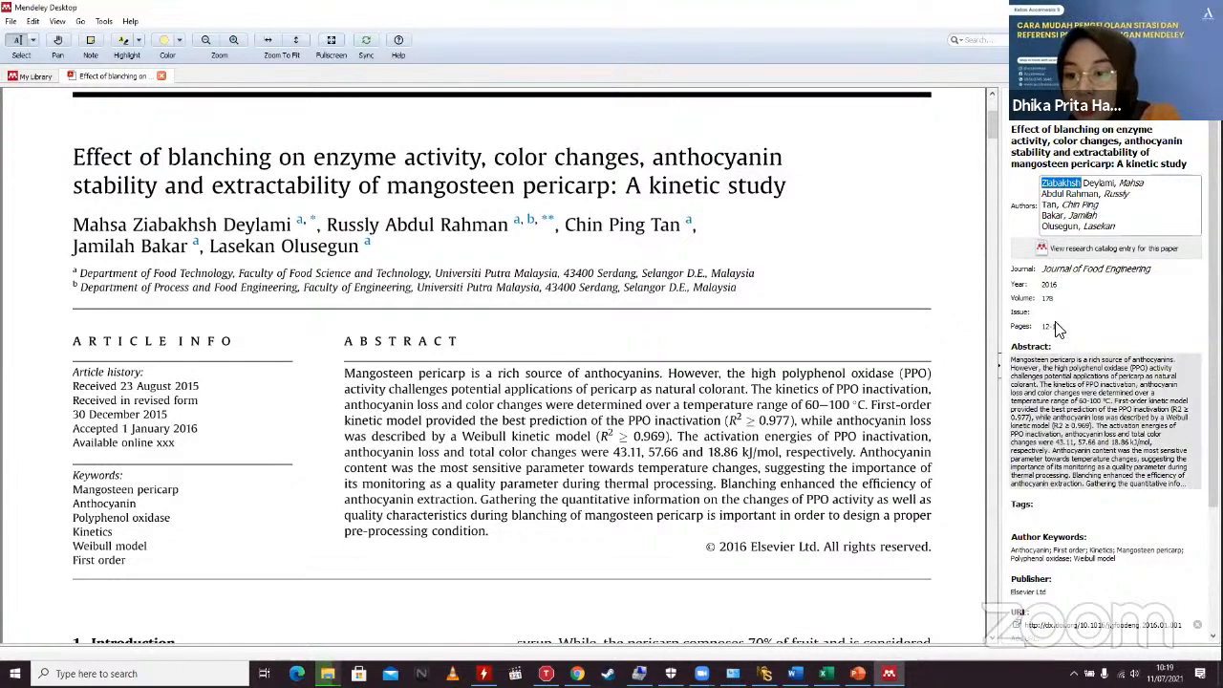
scroll(1058, 330, "down", 3)
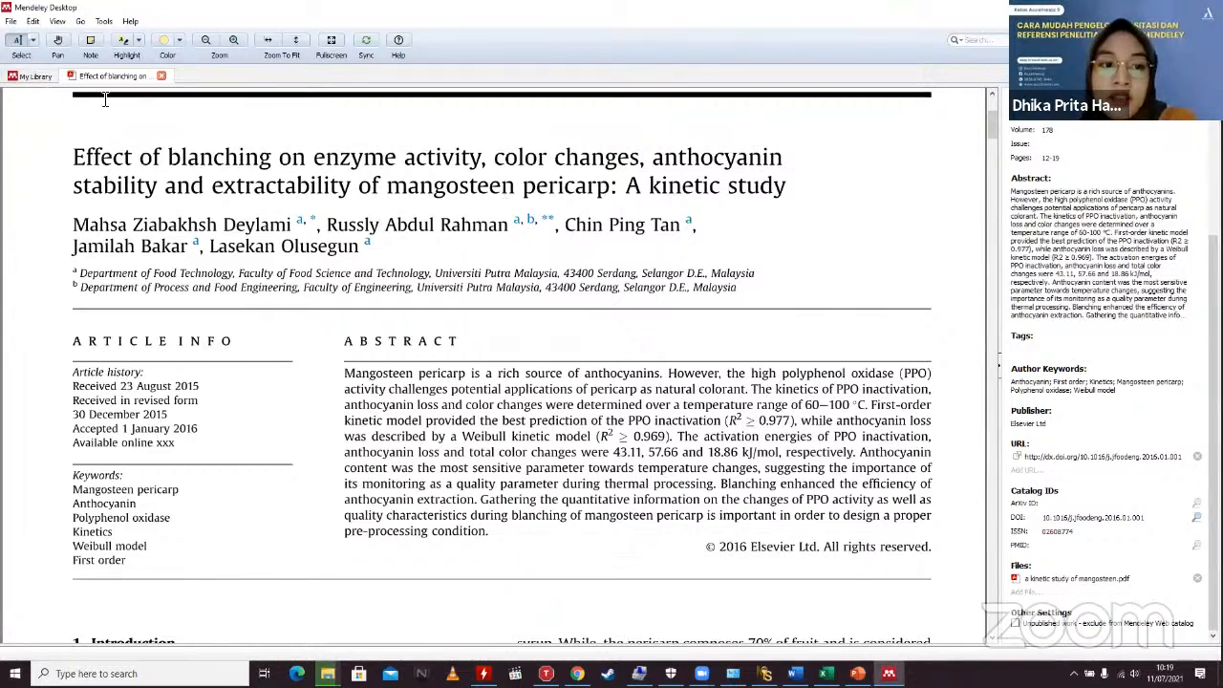
left_click(38, 77)
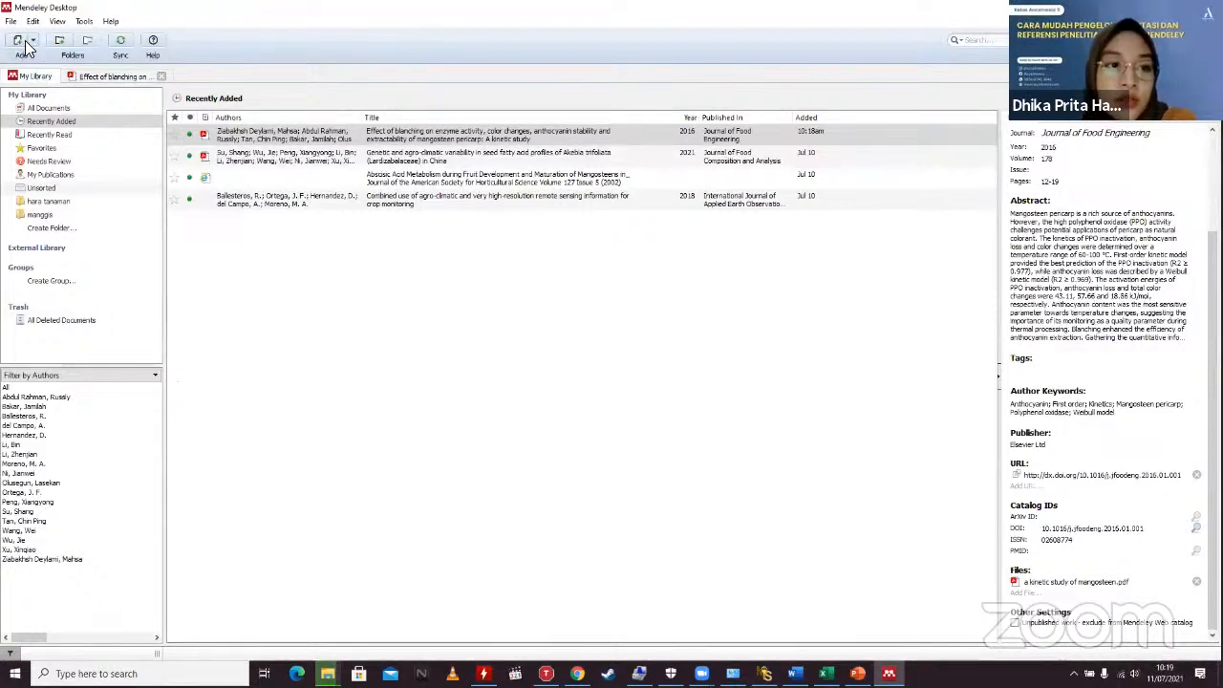
Step: Start a folder import and expand the F: drive in the Add Folder dialog
left_click(26, 44)
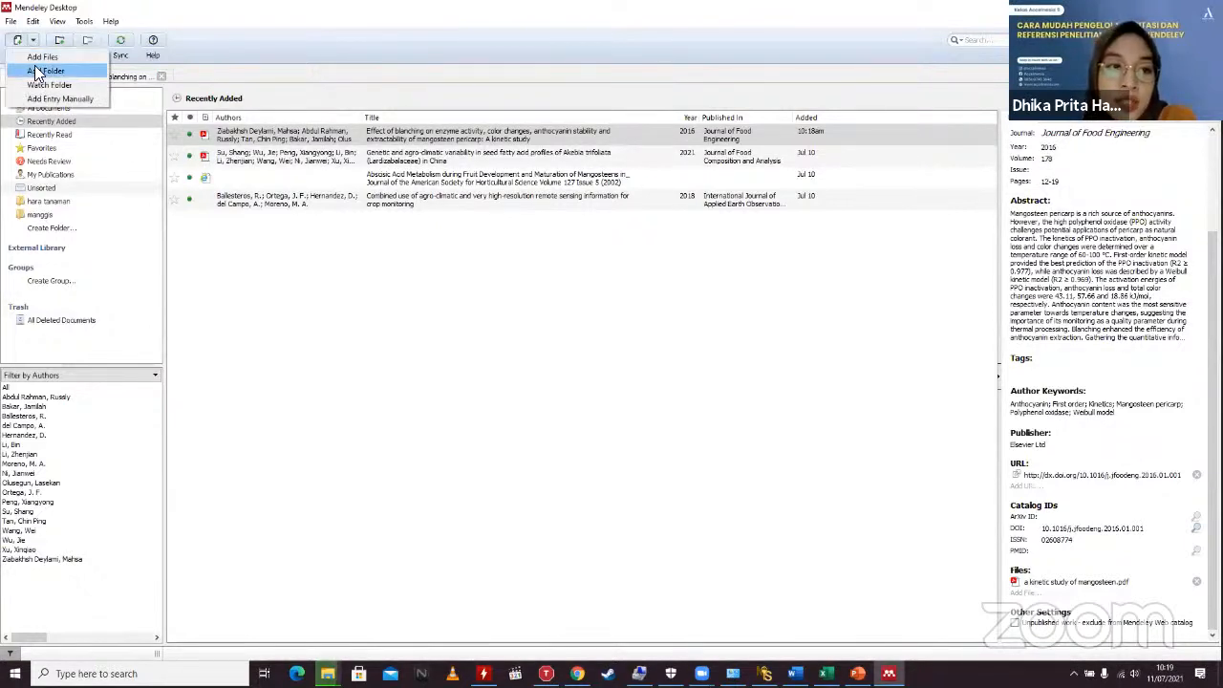
left_click(38, 72)
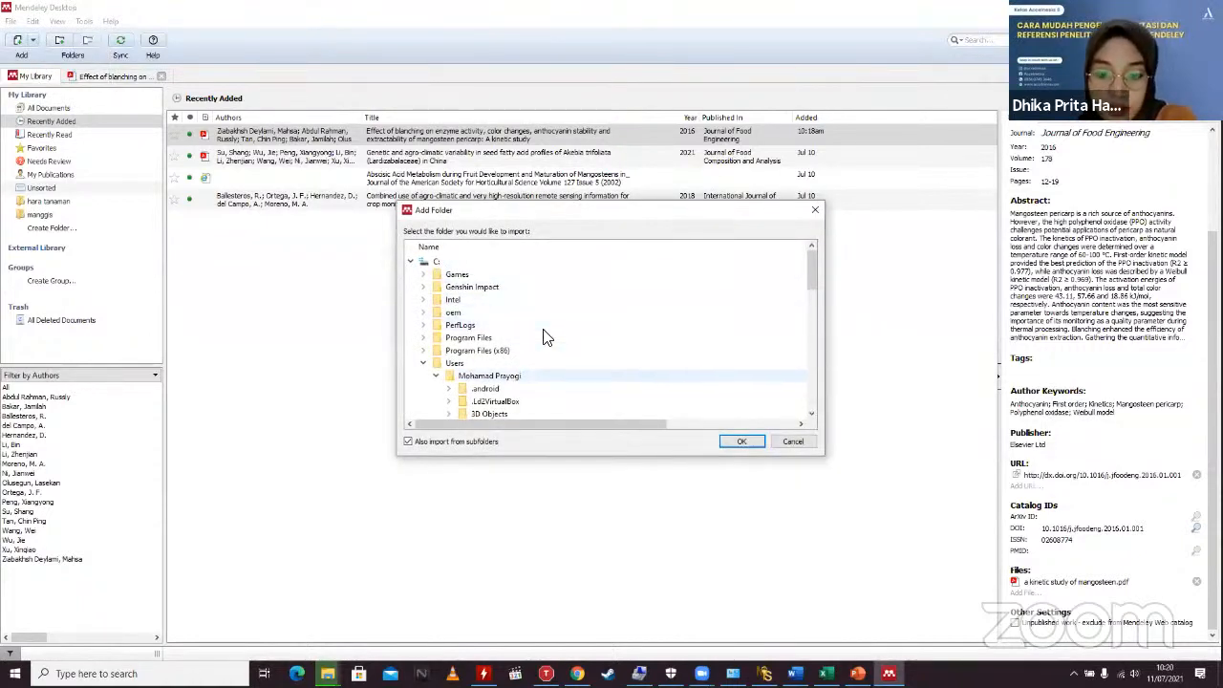
scroll(524, 341, "down", 10)
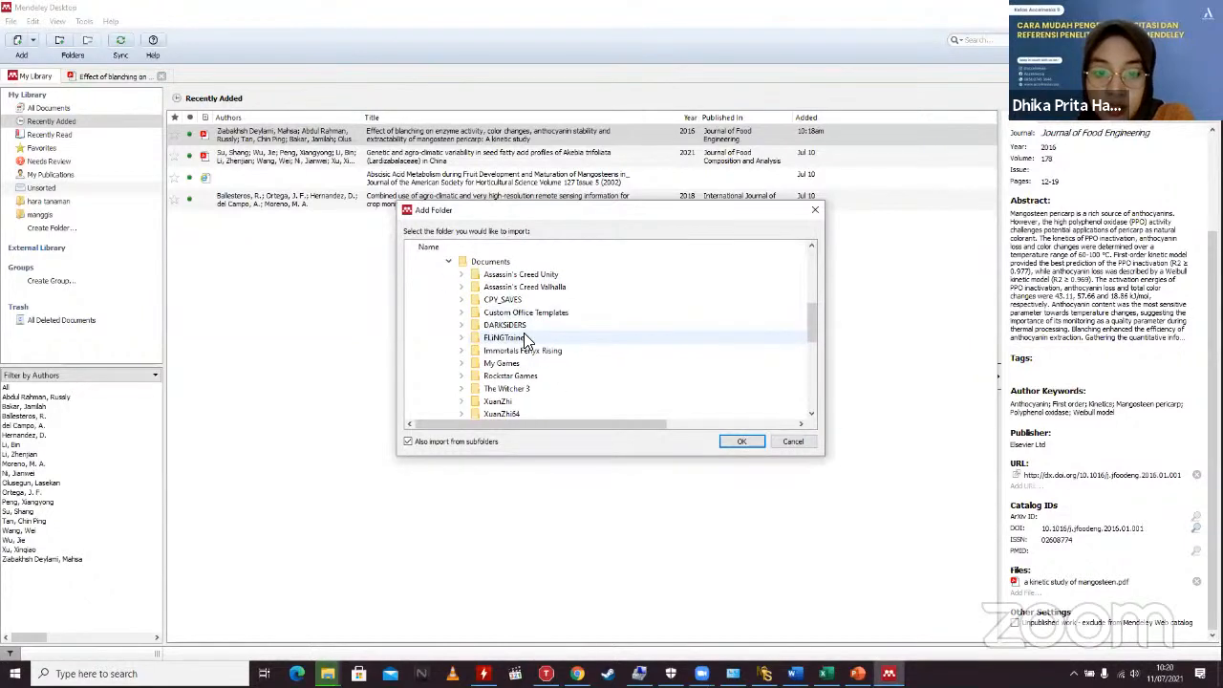
scroll(521, 339, "down", 2)
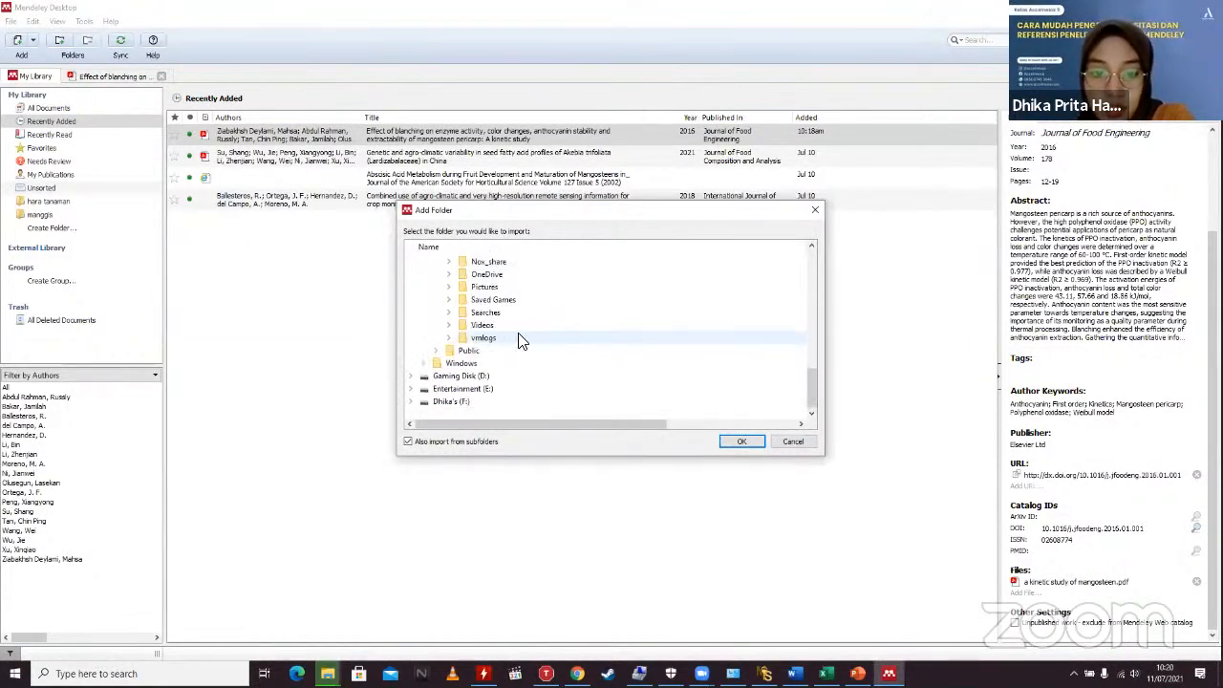
scroll(476, 397, "up", 12)
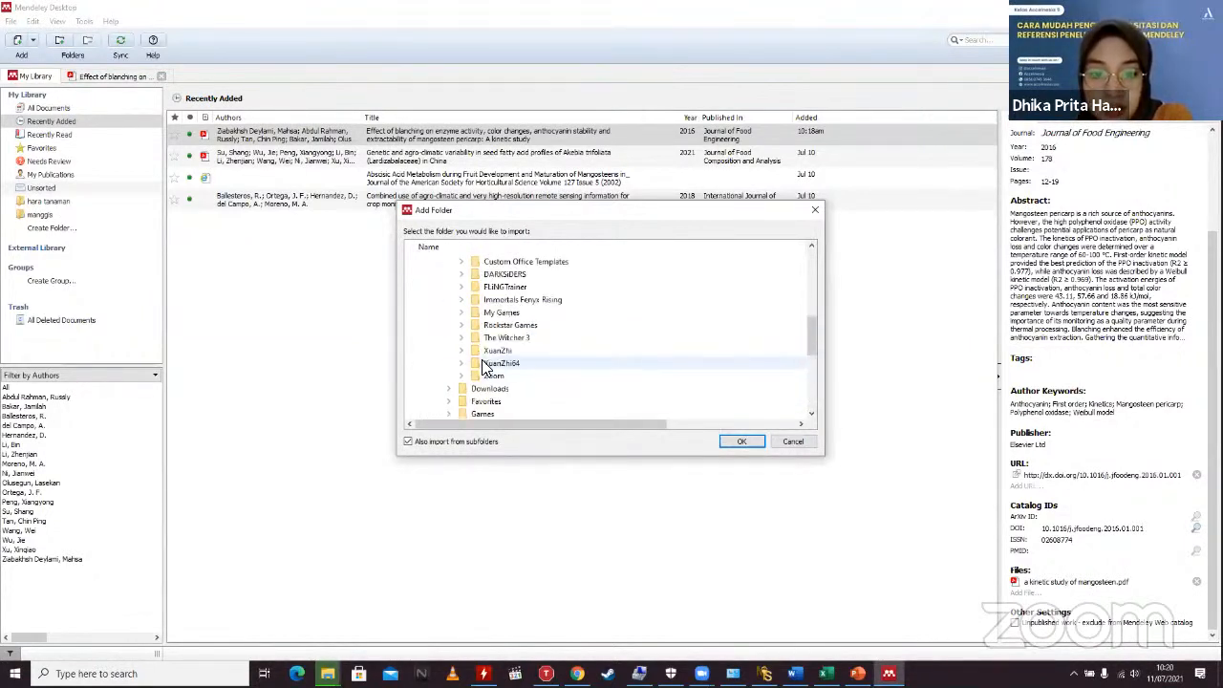
scroll(473, 315, "down", 5)
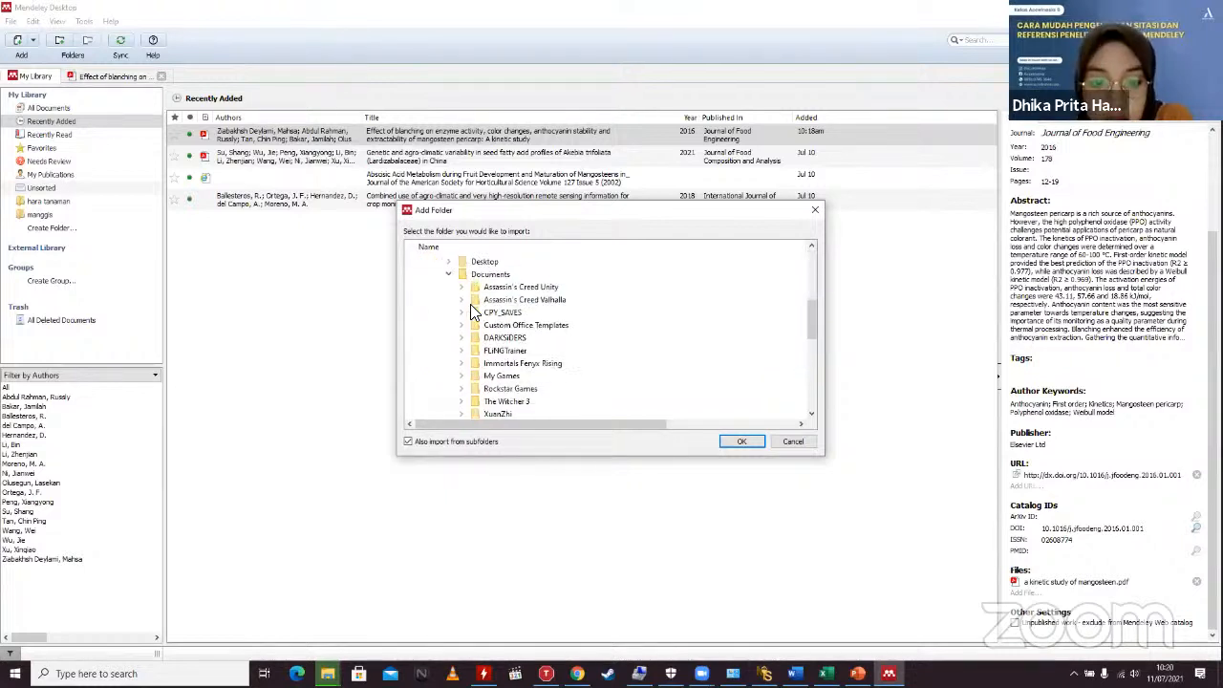
scroll(470, 304, "down", 6)
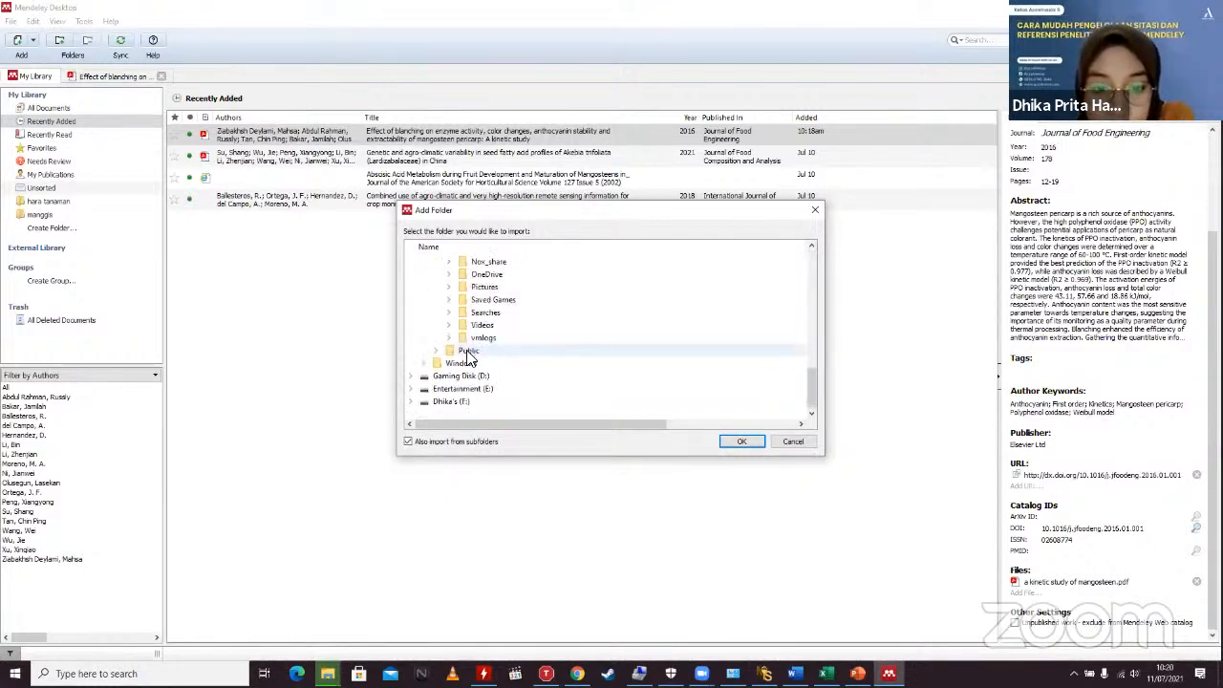
left_click(460, 400)
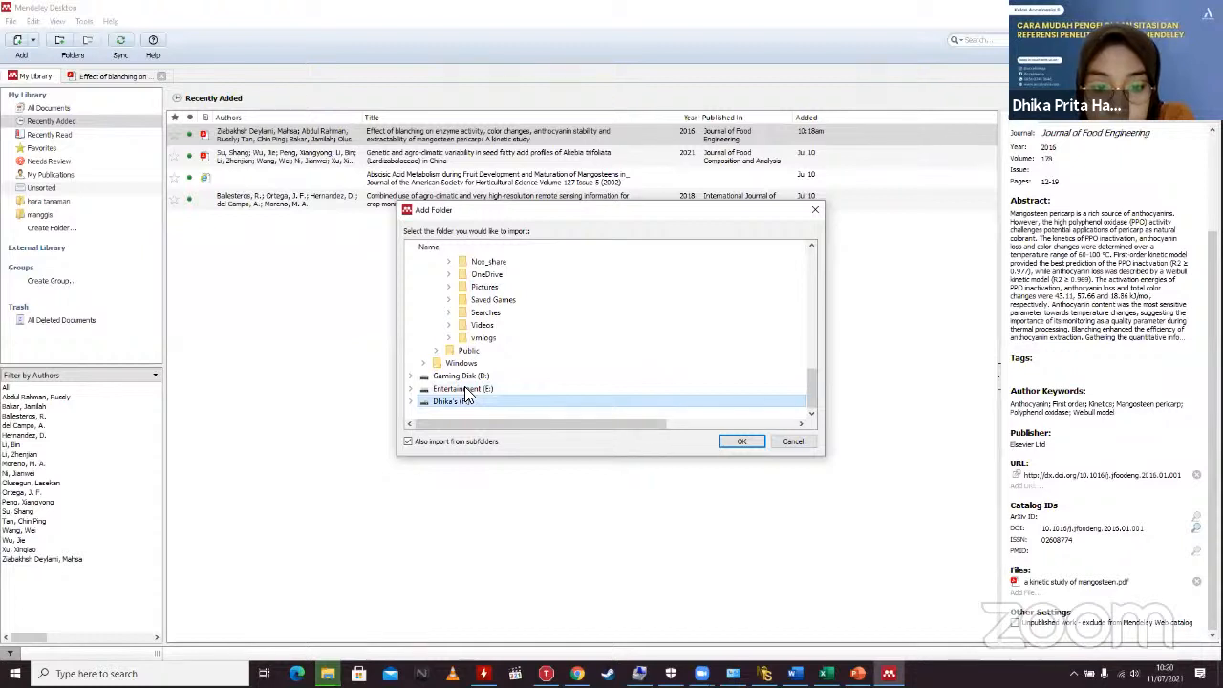
double_click(466, 401)
scroll(512, 396, "down", 4)
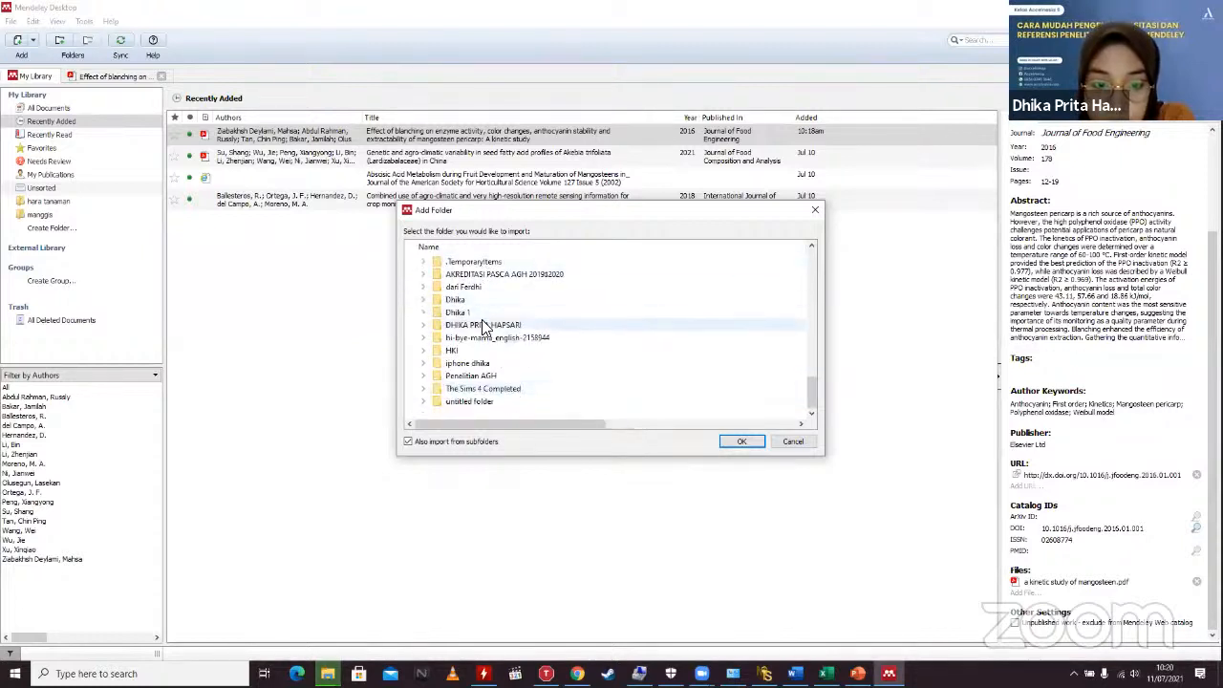
double_click(484, 325)
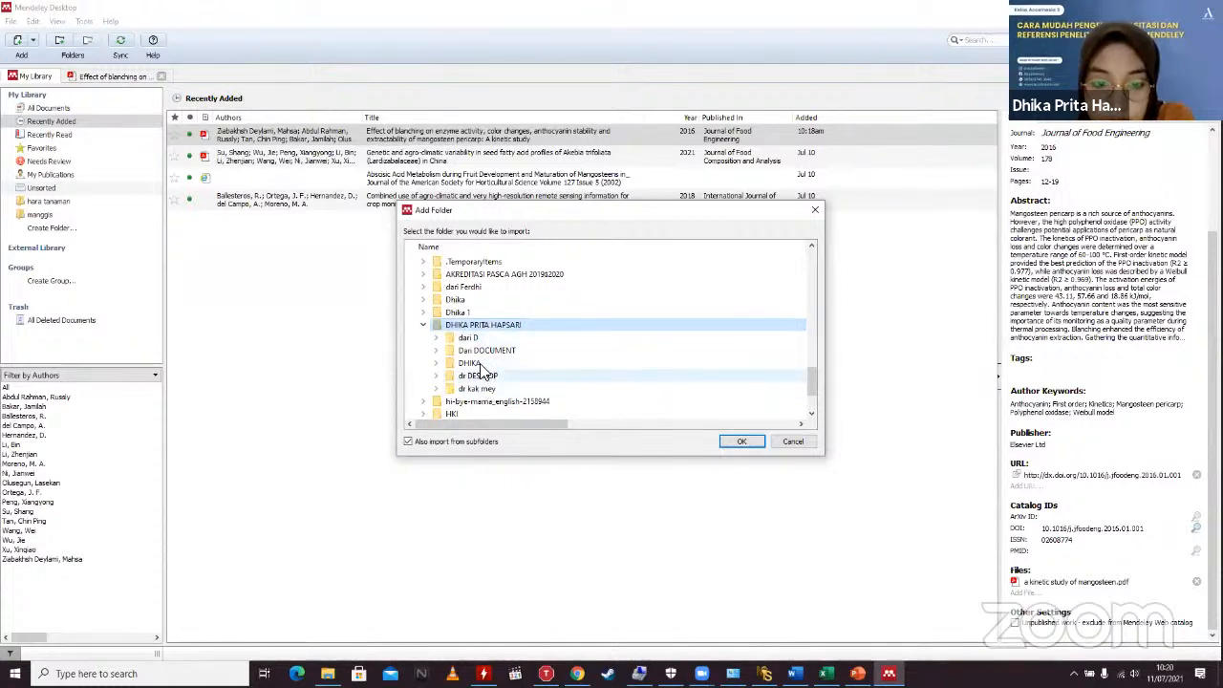
double_click(469, 363)
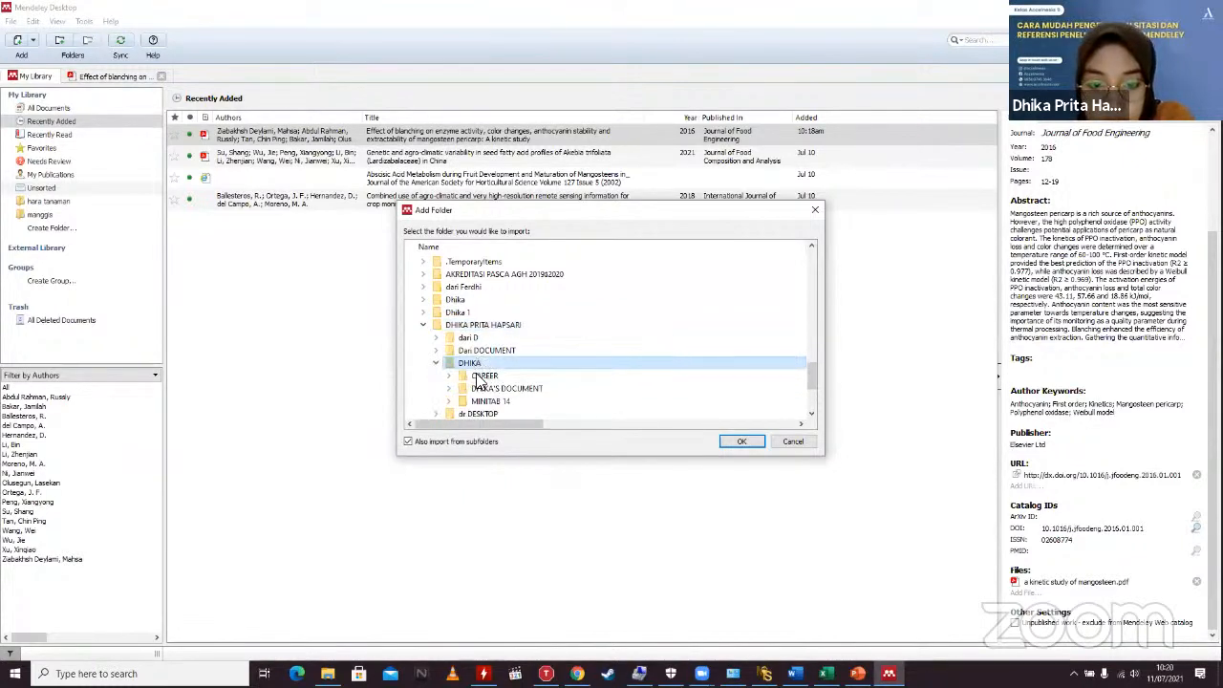
double_click(483, 388)
scroll(481, 392, "down", 3)
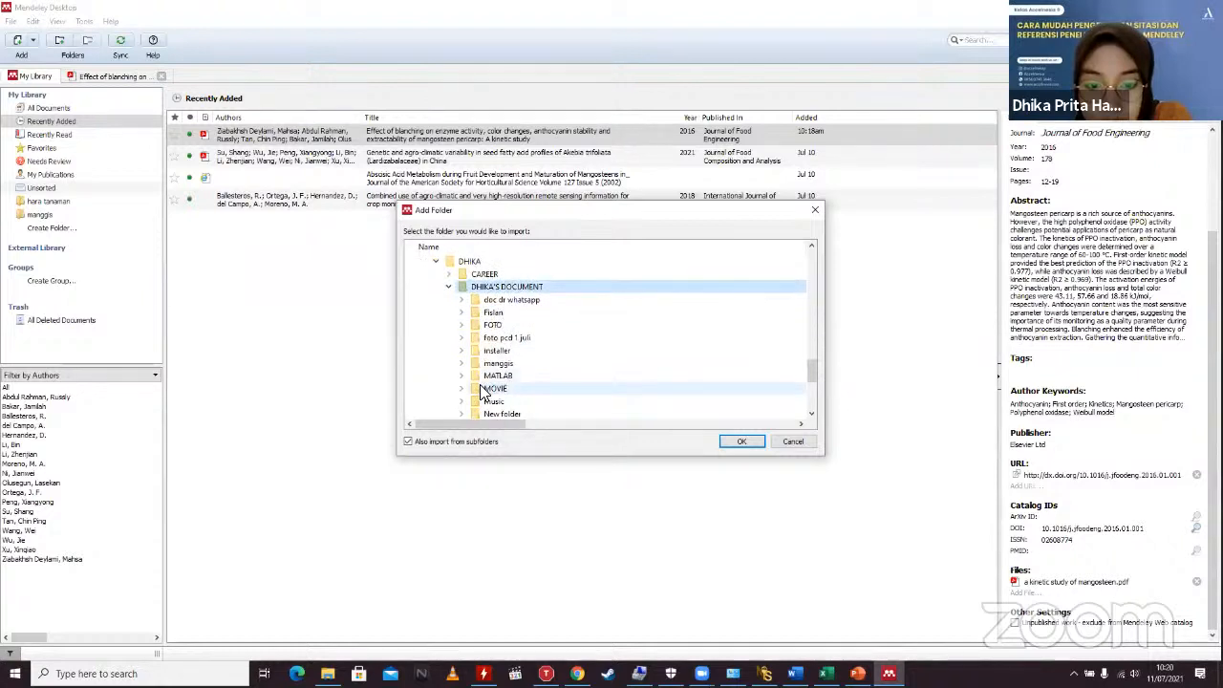
double_click(497, 363)
scroll(487, 373, "down", 2)
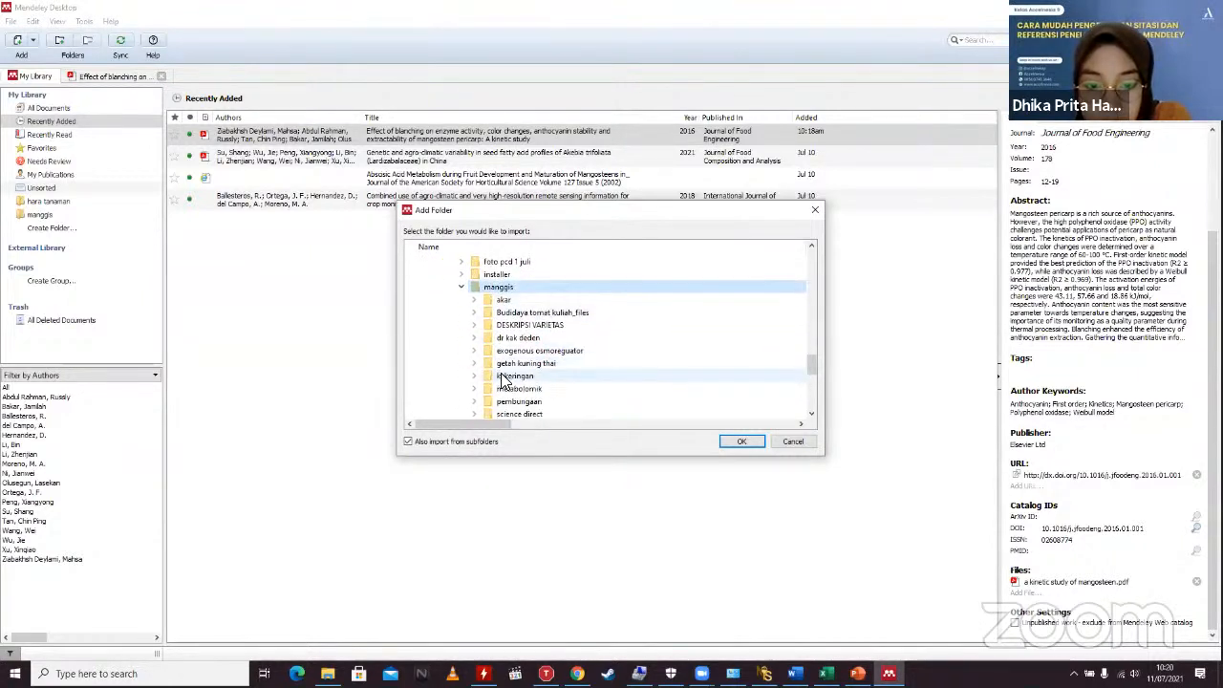
left_click(514, 287)
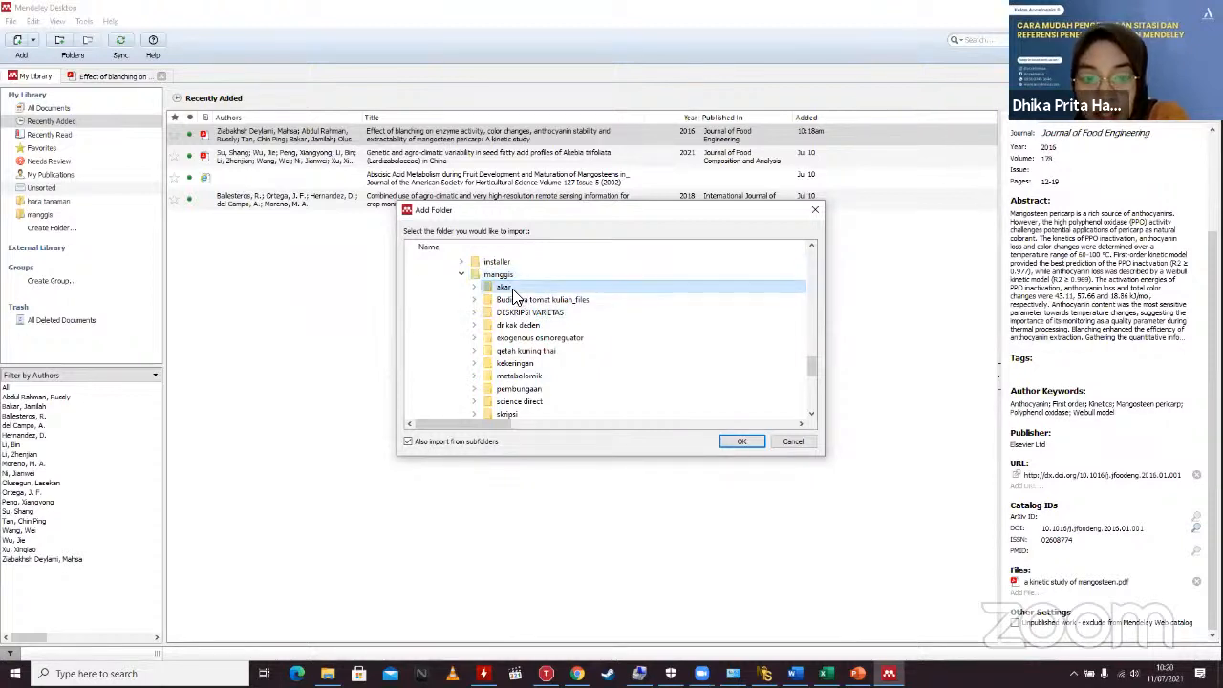
left_click(756, 444)
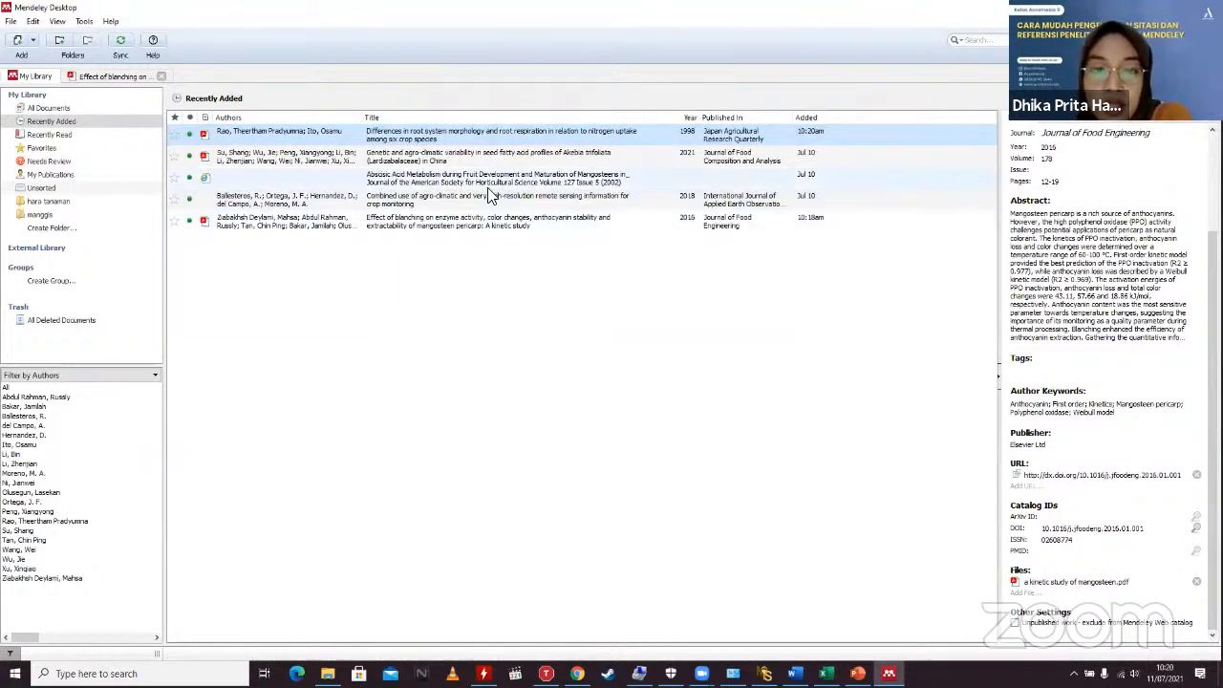
left_click(53, 135)
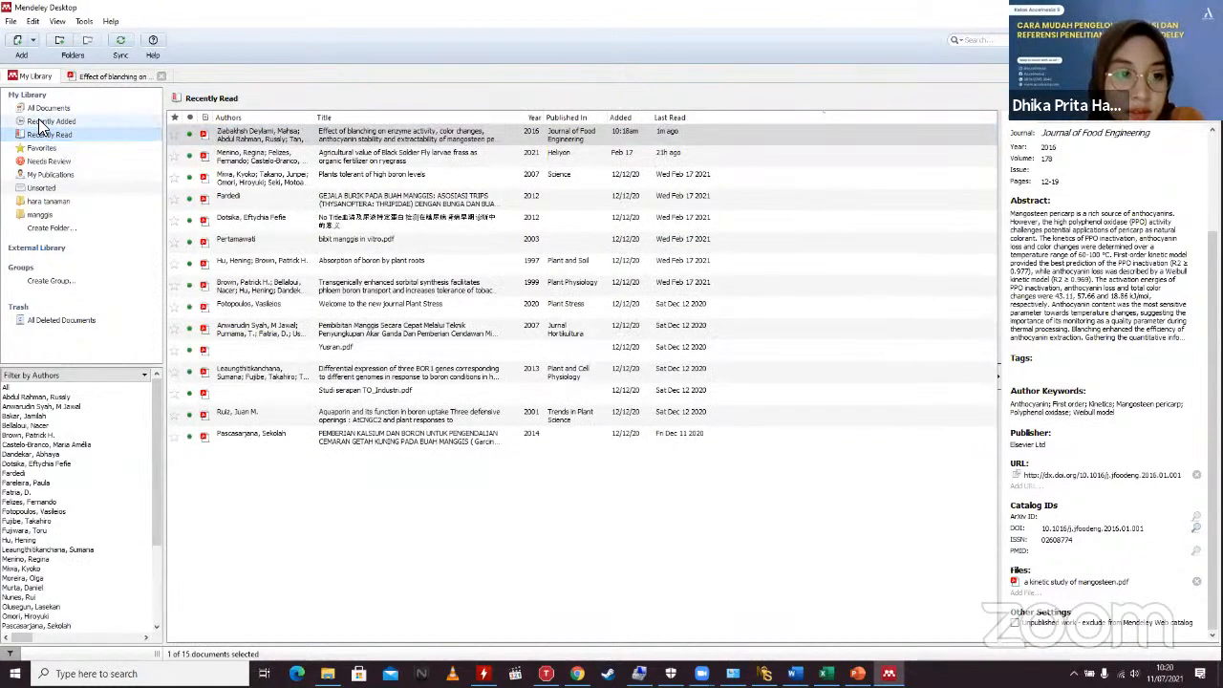
left_click(48, 121)
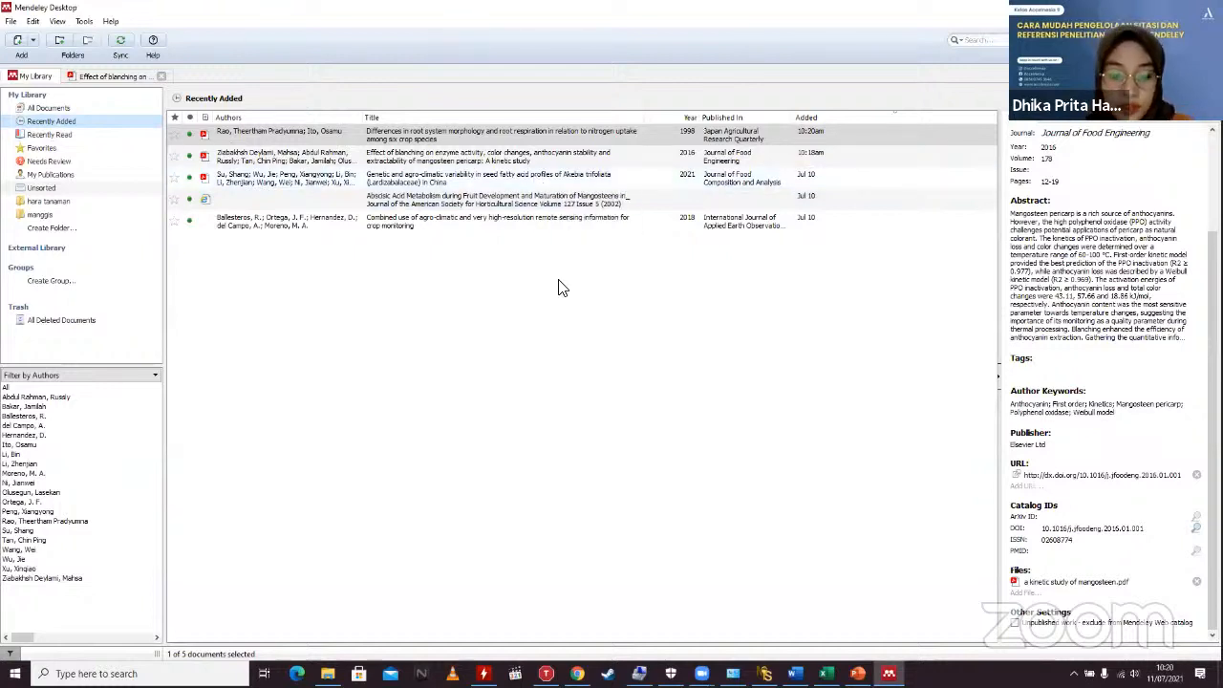
left_click(328, 674)
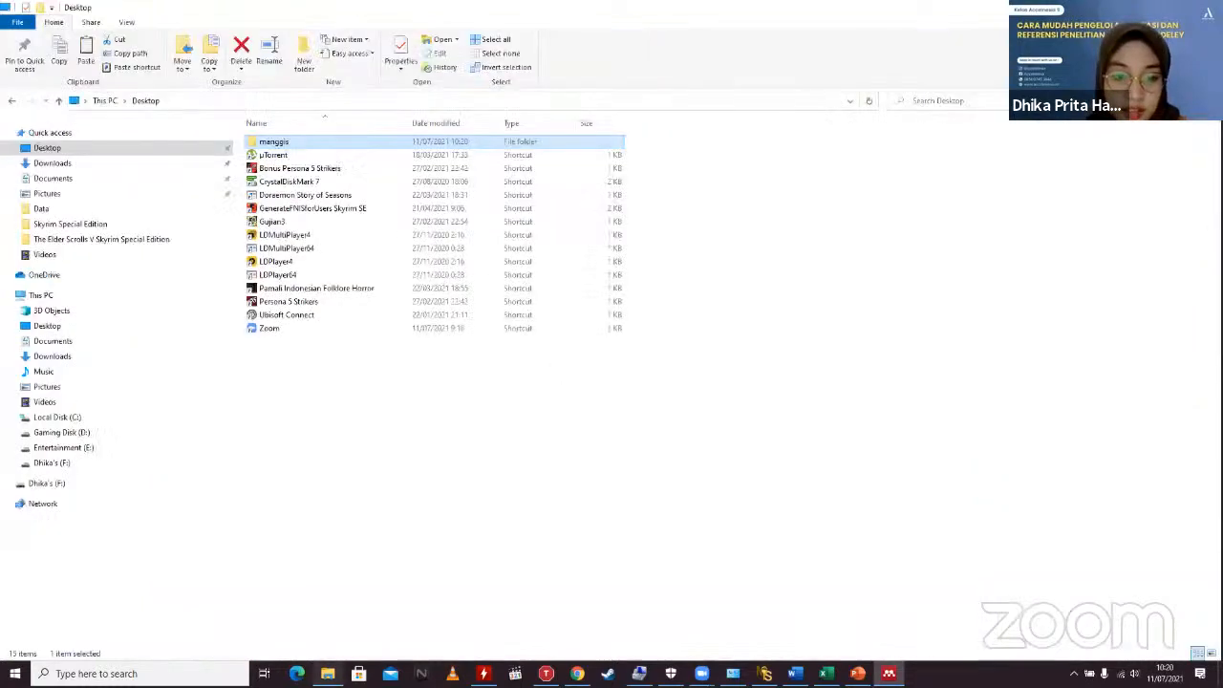
double_click(300, 143)
double_click(300, 144)
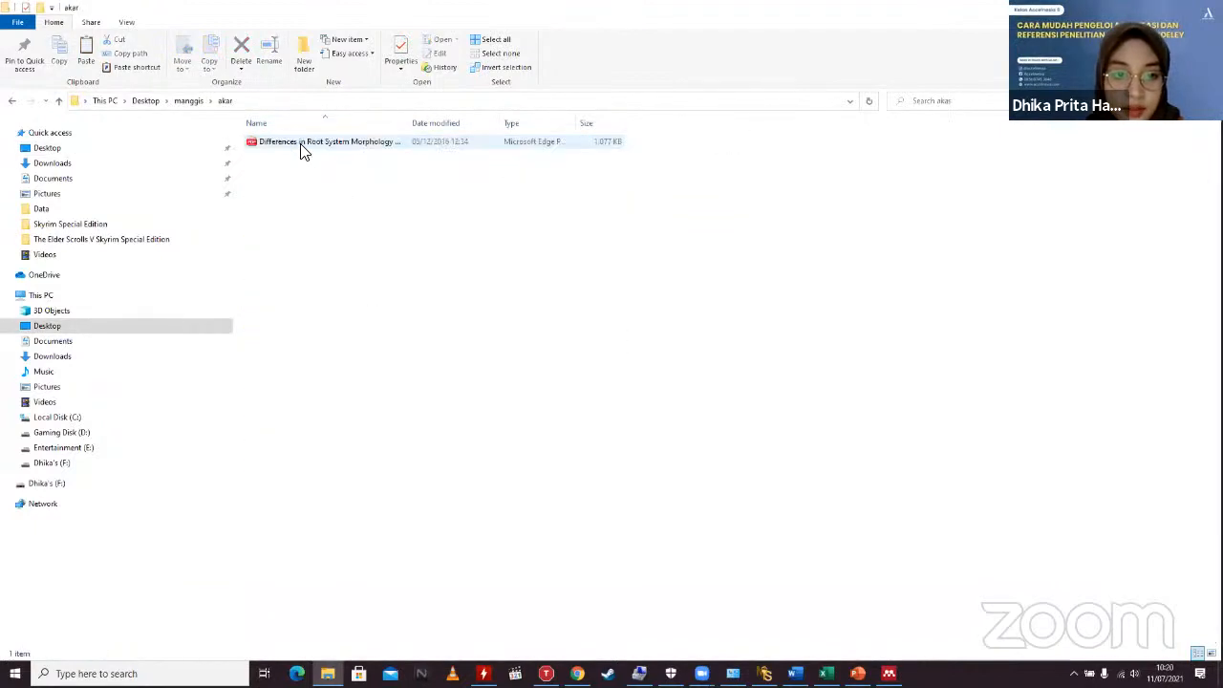
left_click(187, 105)
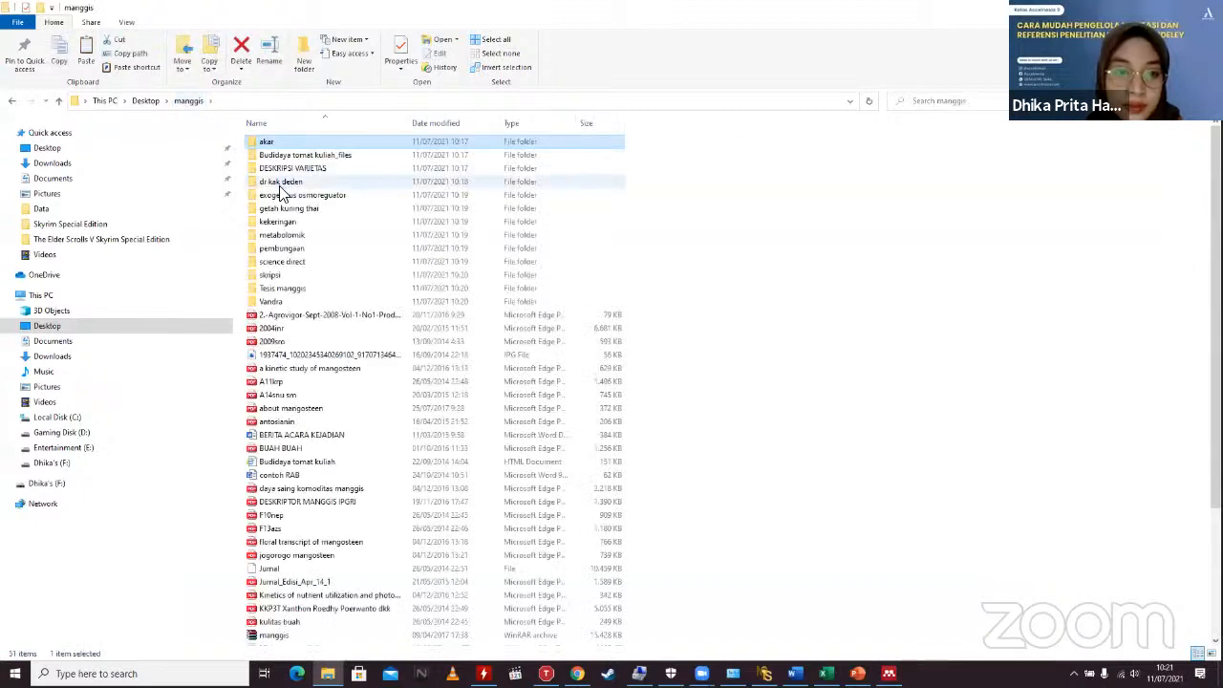
double_click(286, 221)
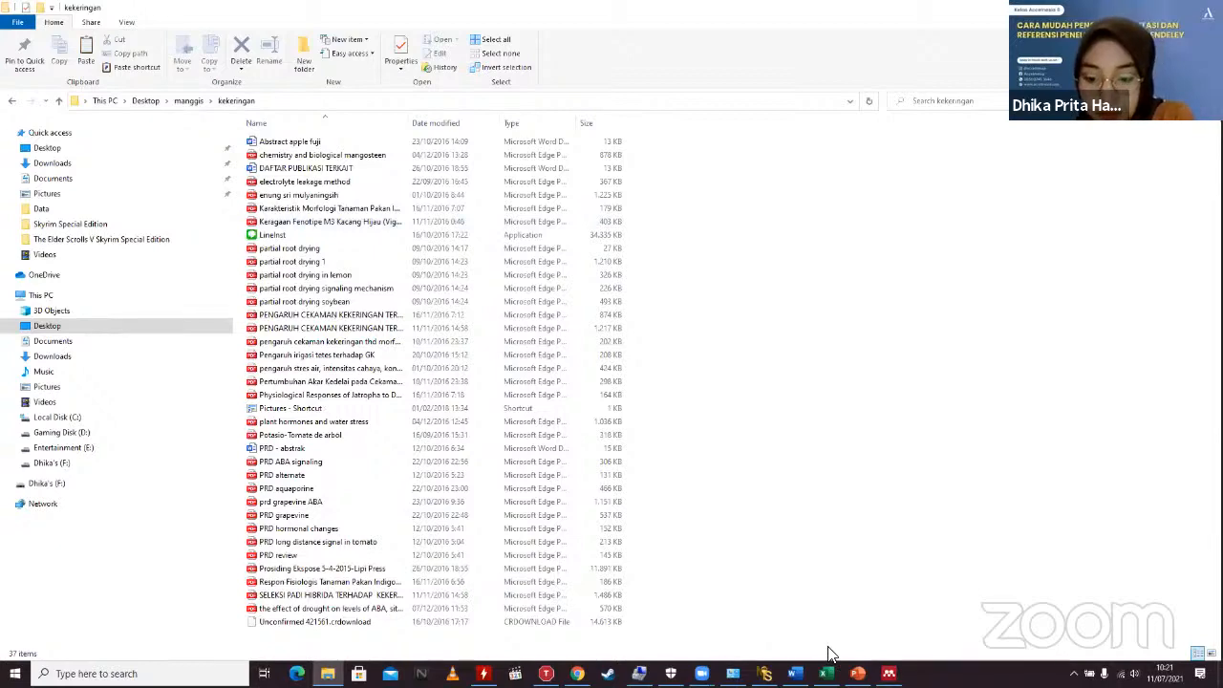
key("alt+Tab")
left_click(747, 451)
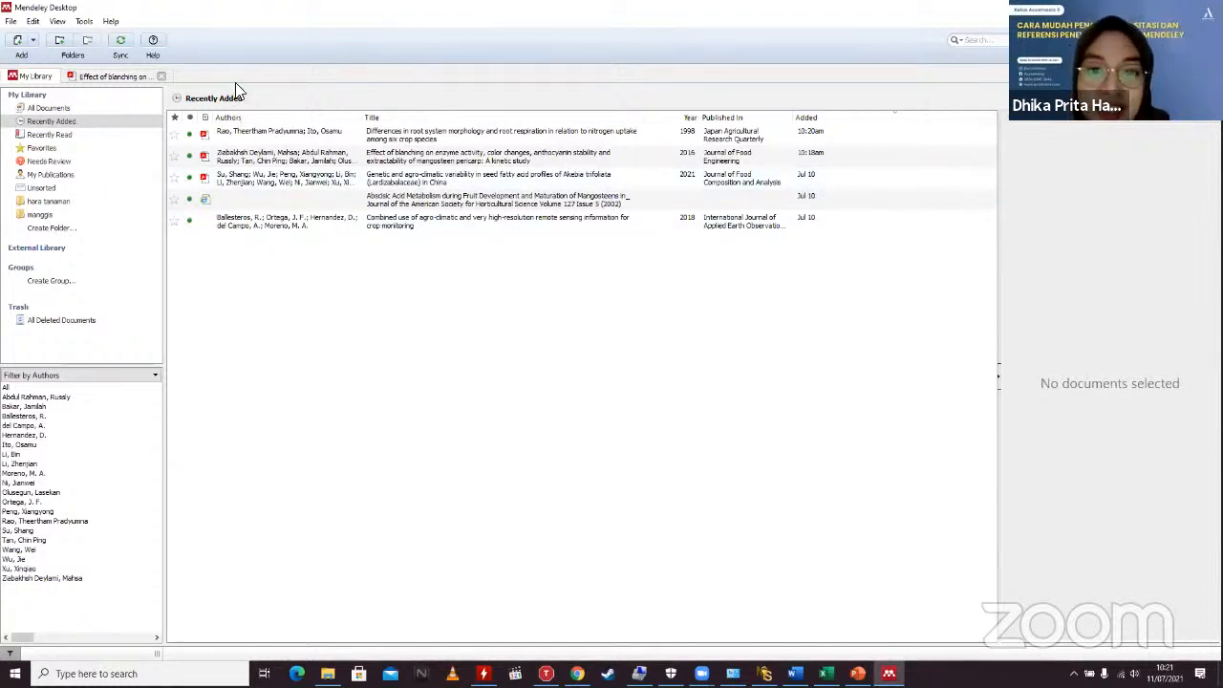
Step: Start a folder import and expand the Dhika's (F:) drive
left_click(36, 43)
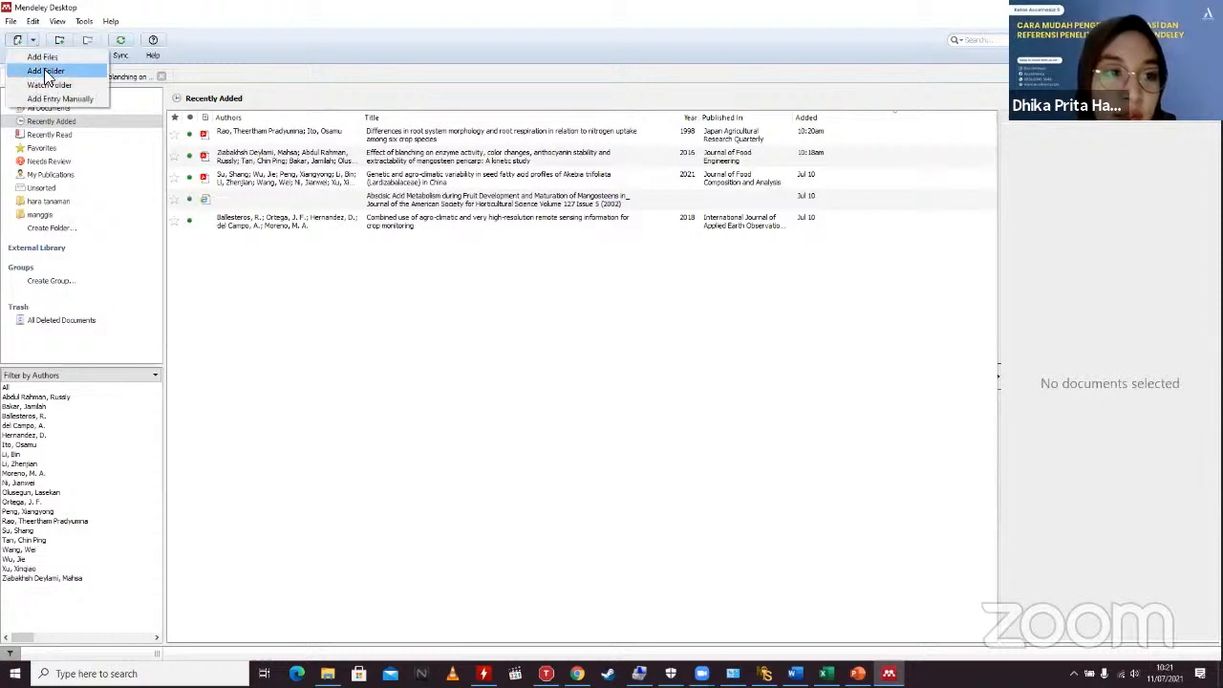
left_click(45, 71)
scroll(541, 409, "down", 5)
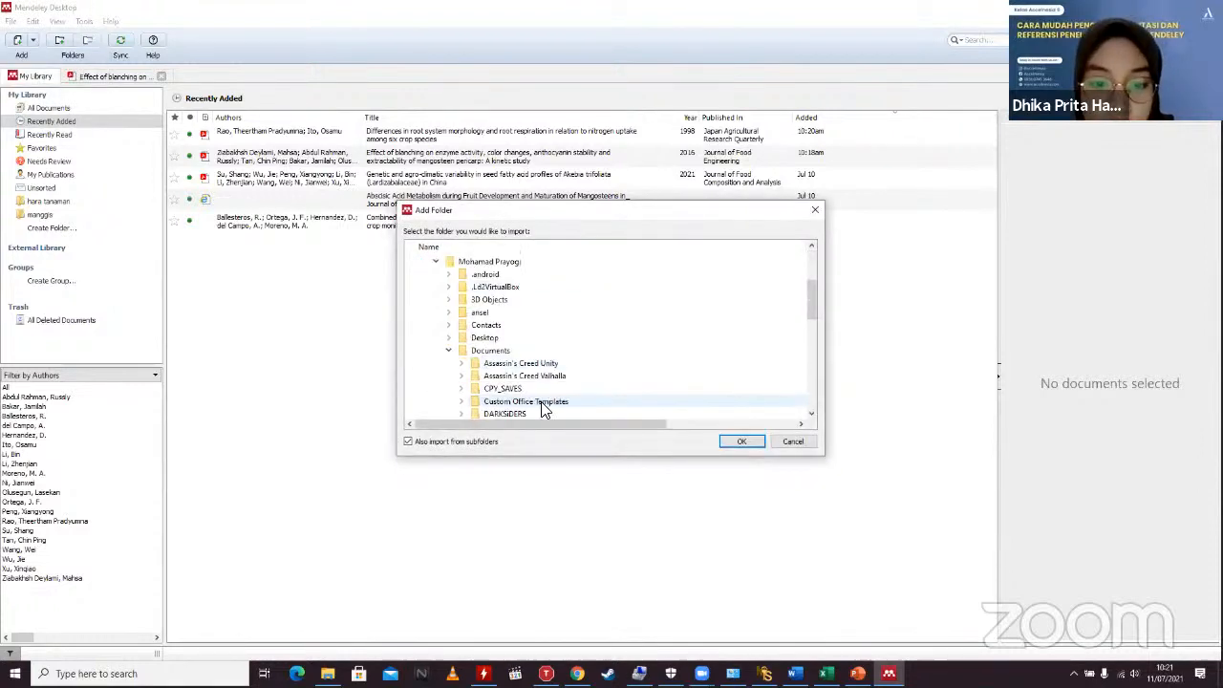
scroll(542, 409, "down", 3)
double_click(537, 403)
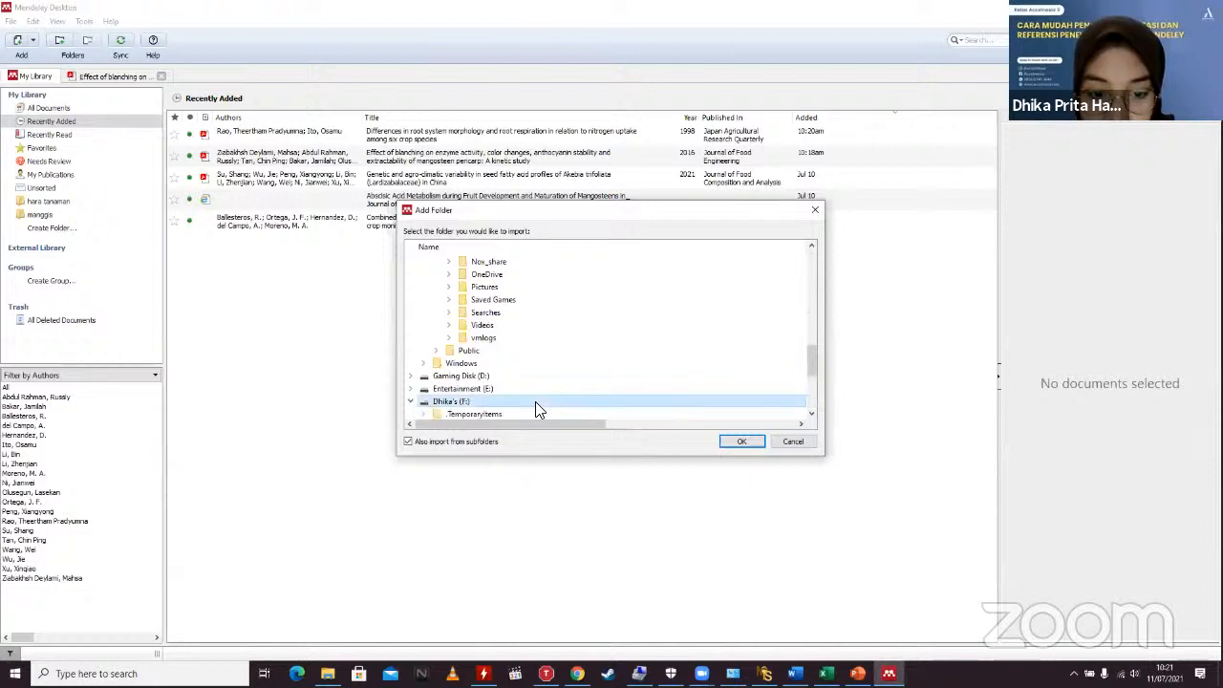
scroll(524, 402, "down", 3)
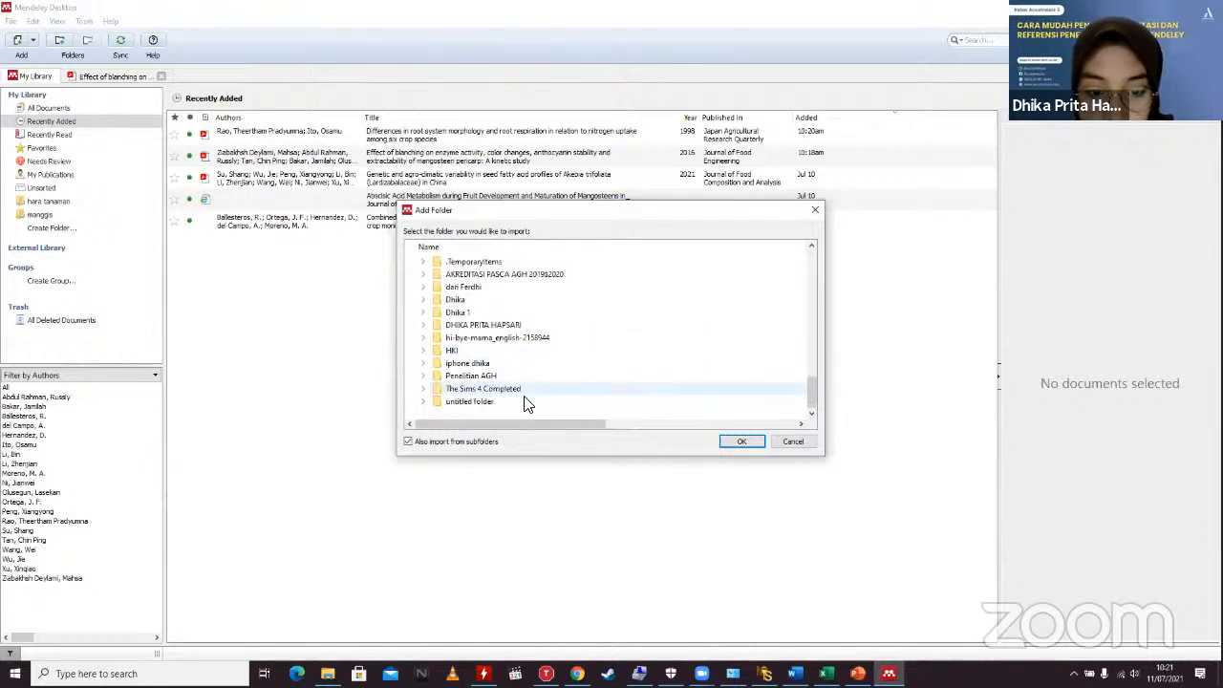
double_click(495, 327)
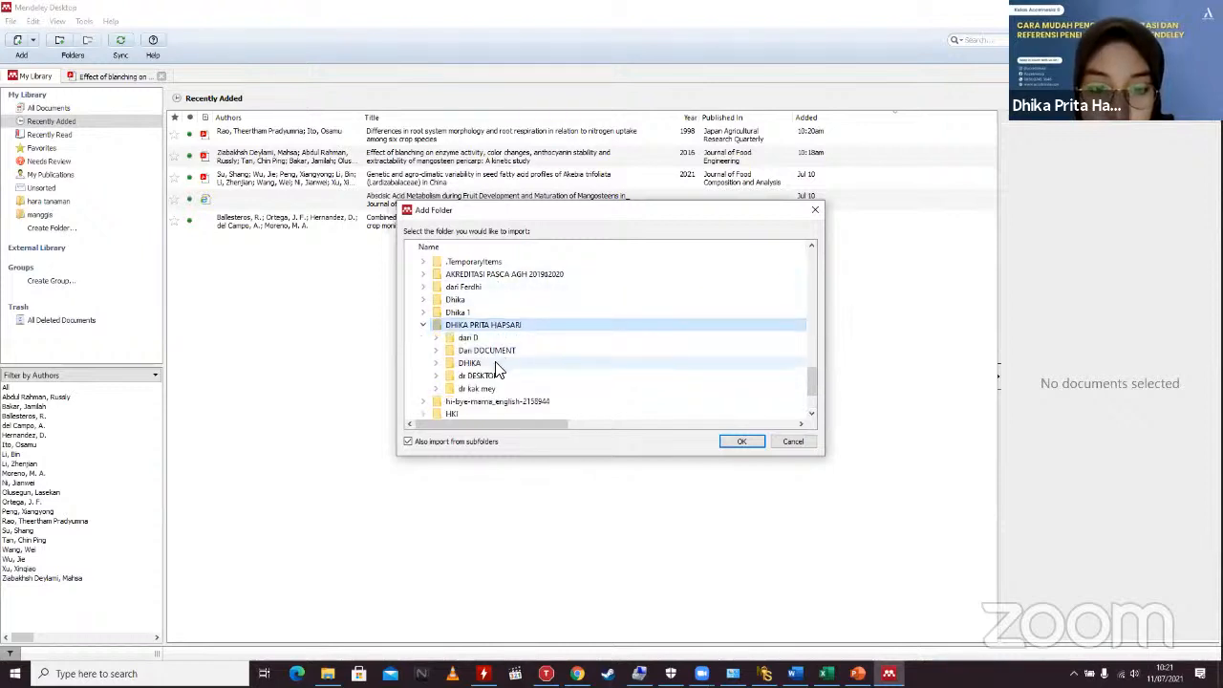
double_click(492, 364)
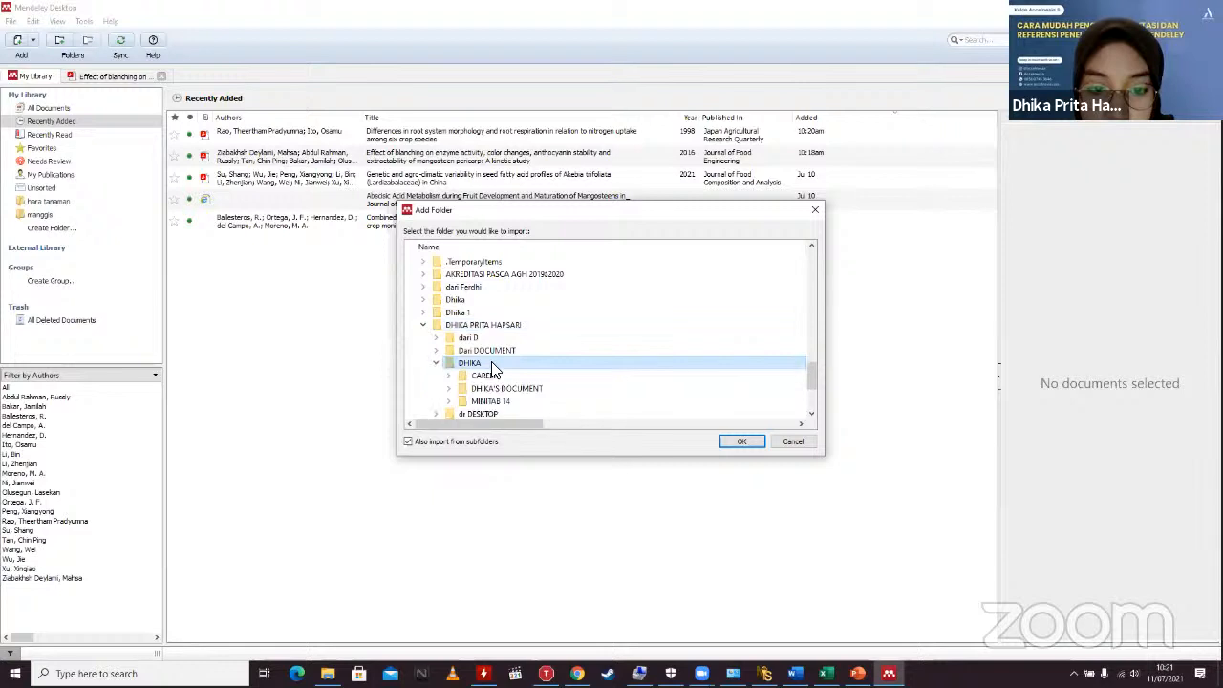
double_click(494, 385)
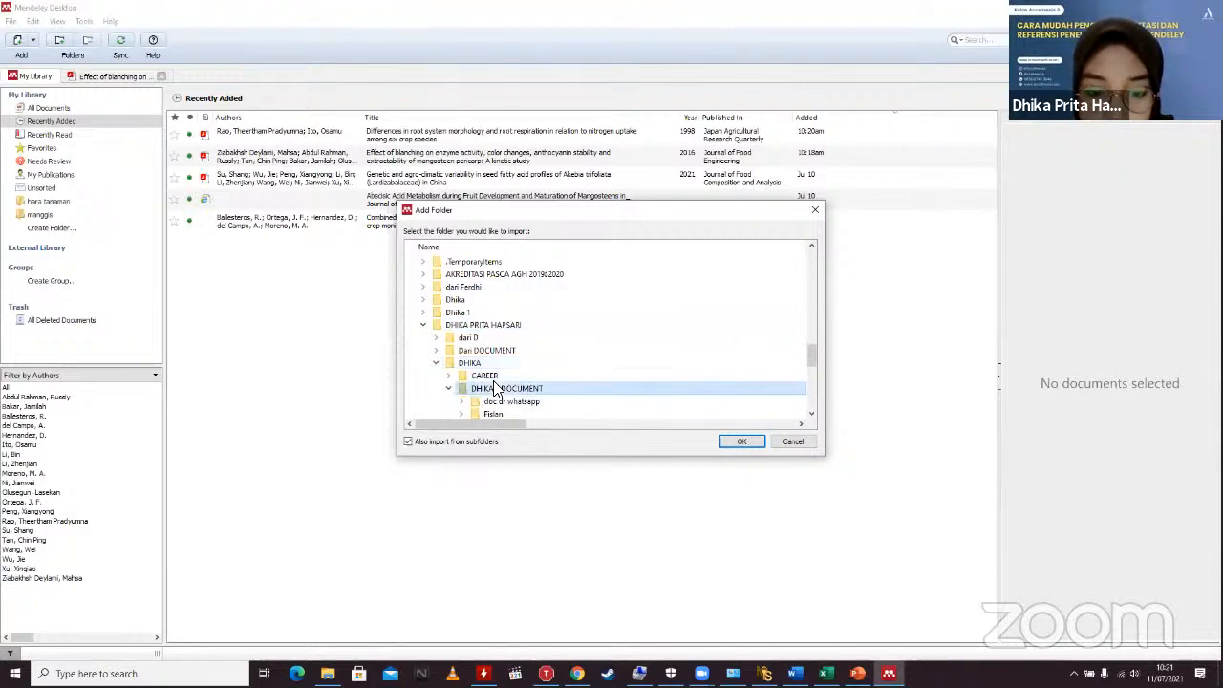
scroll(495, 392, "down", 2)
double_click(497, 389)
scroll(499, 396, "down", 3)
left_click(499, 390)
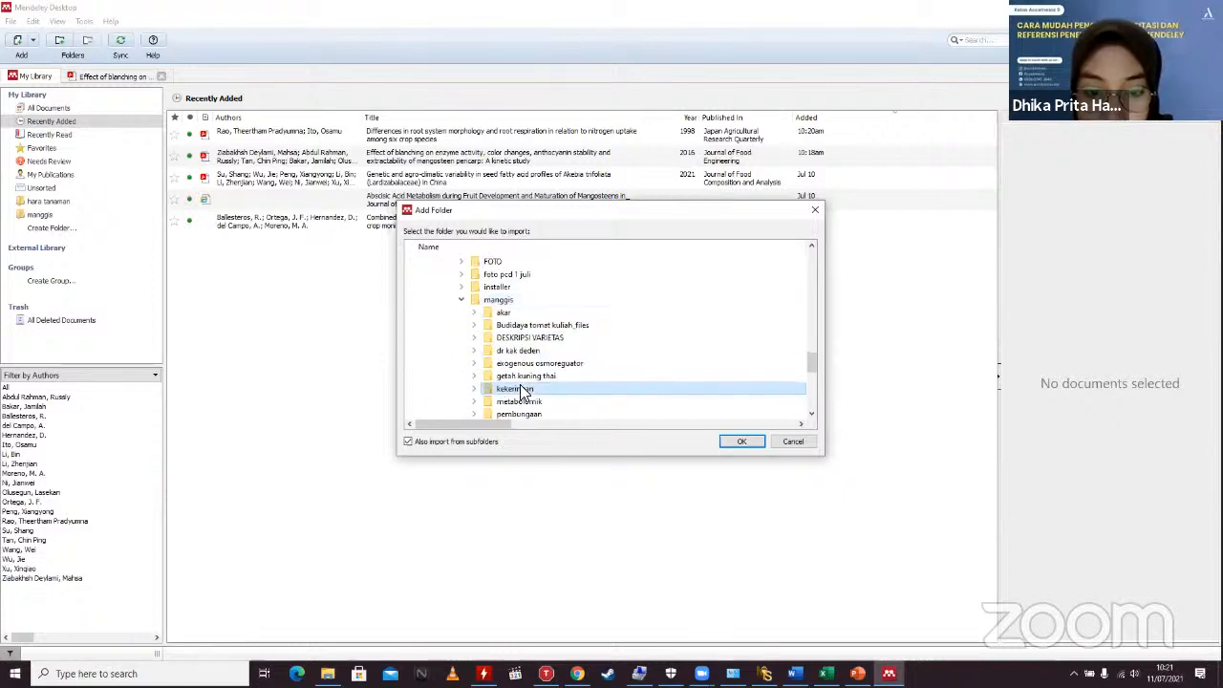
left_click(761, 437)
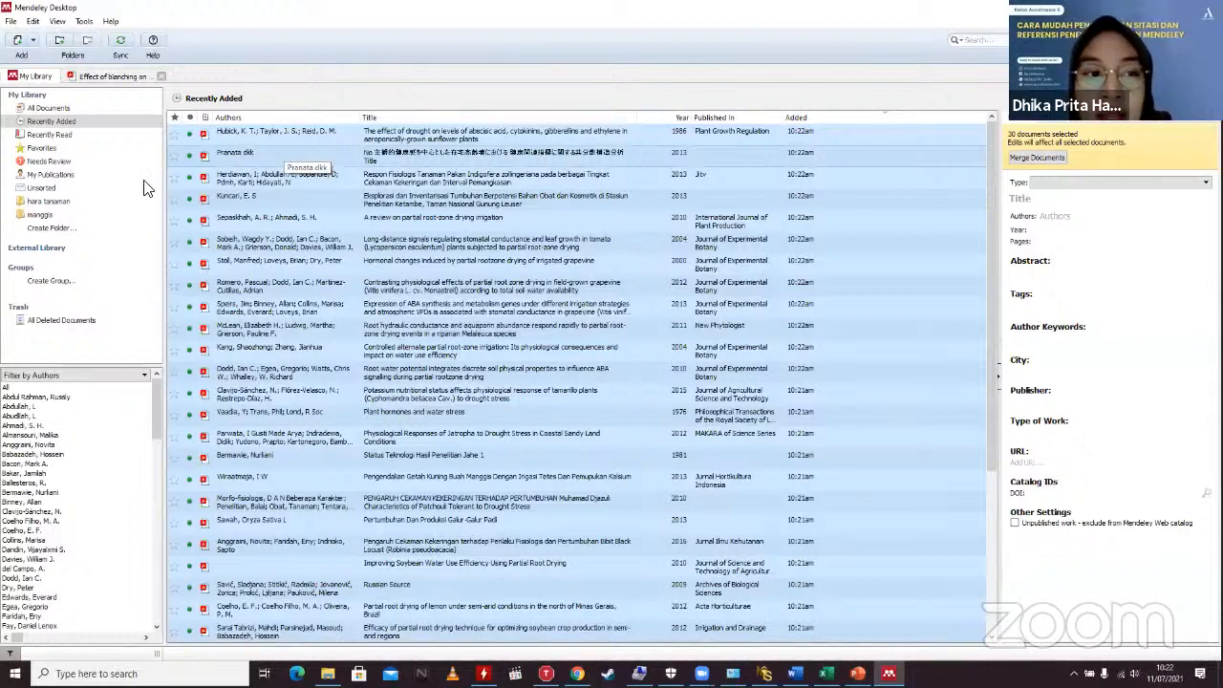
Step: Add a new library folder below manggis and name it kekeringan
left_click(39, 214)
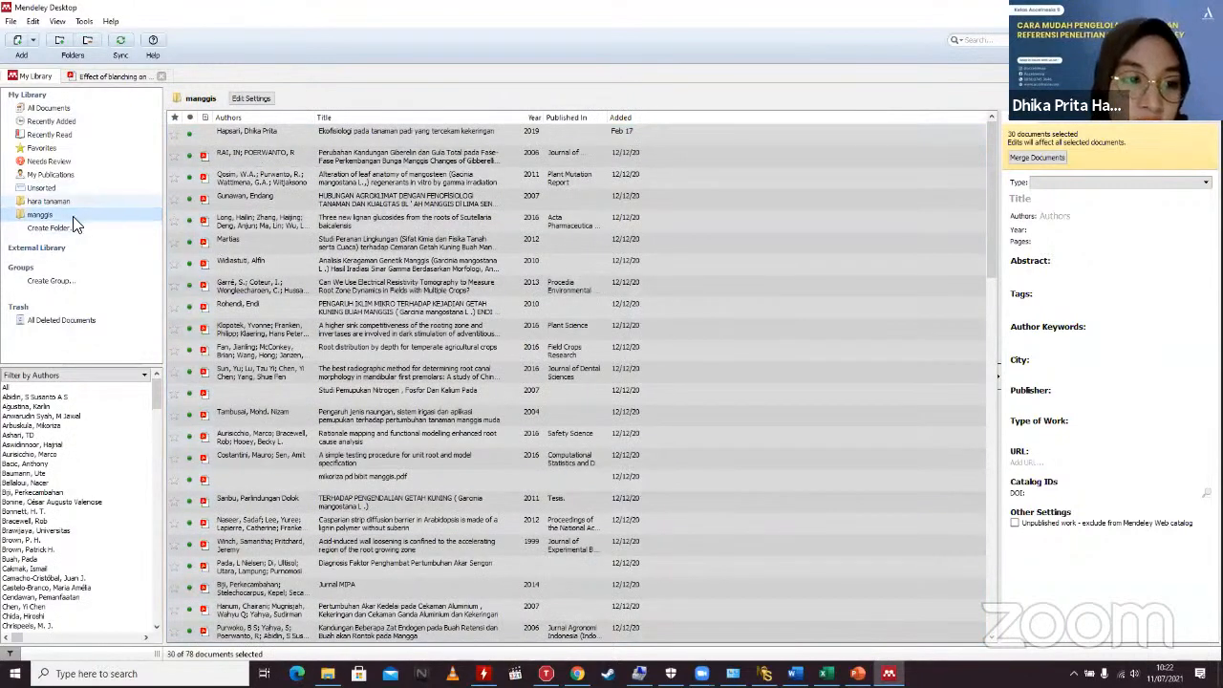
left_click(49, 228)
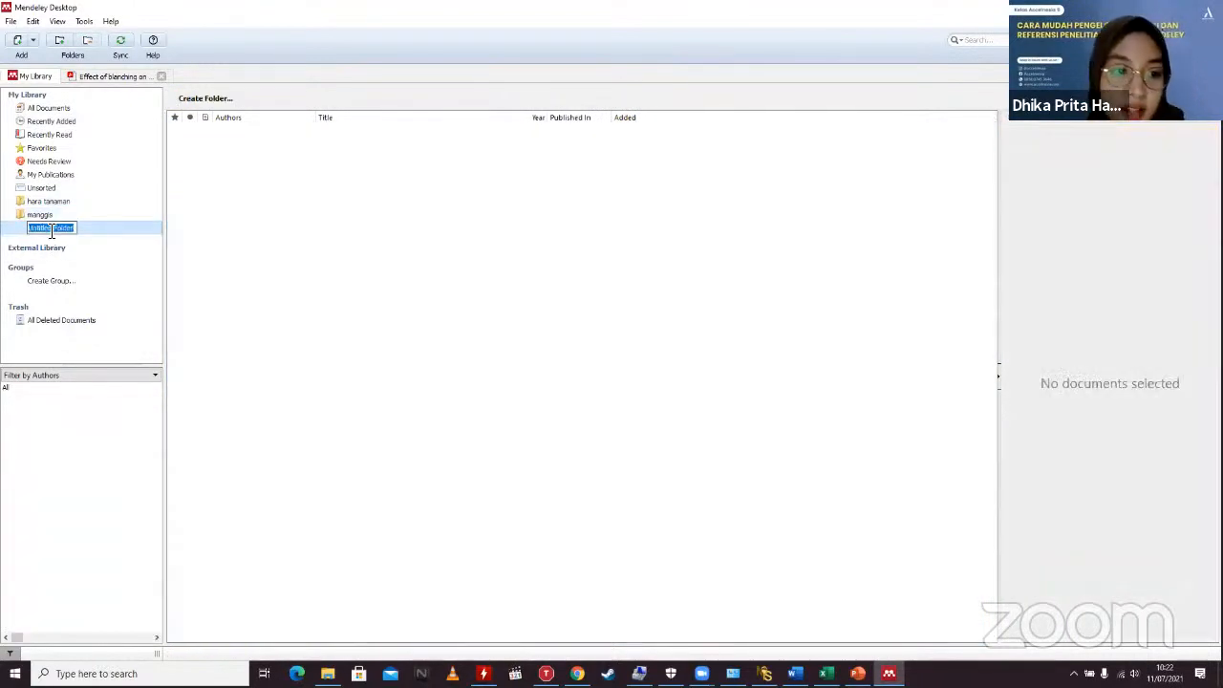
type("kekerin")
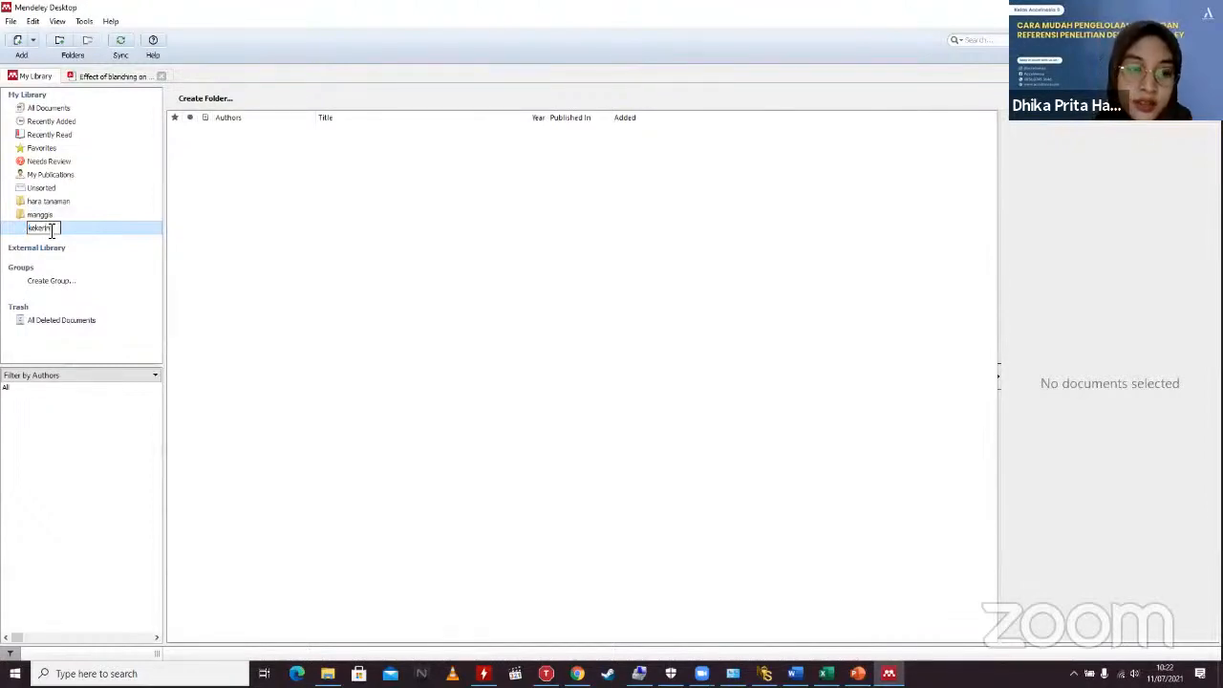
double_click(59, 231)
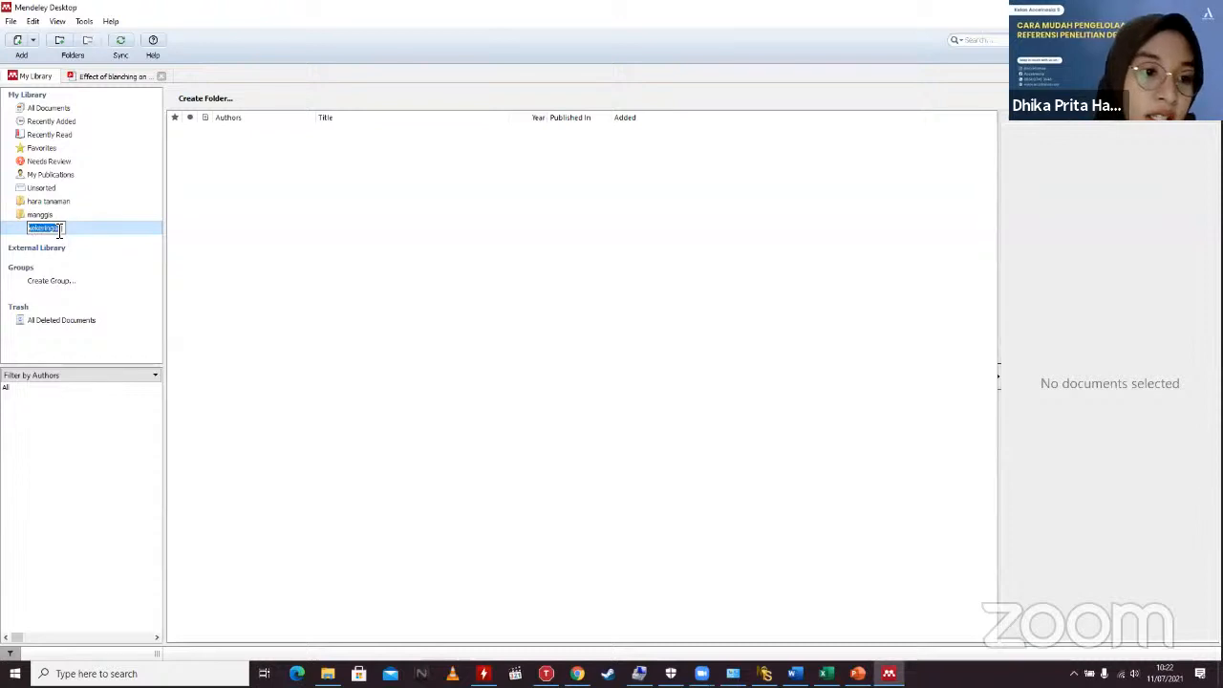
left_click(293, 250)
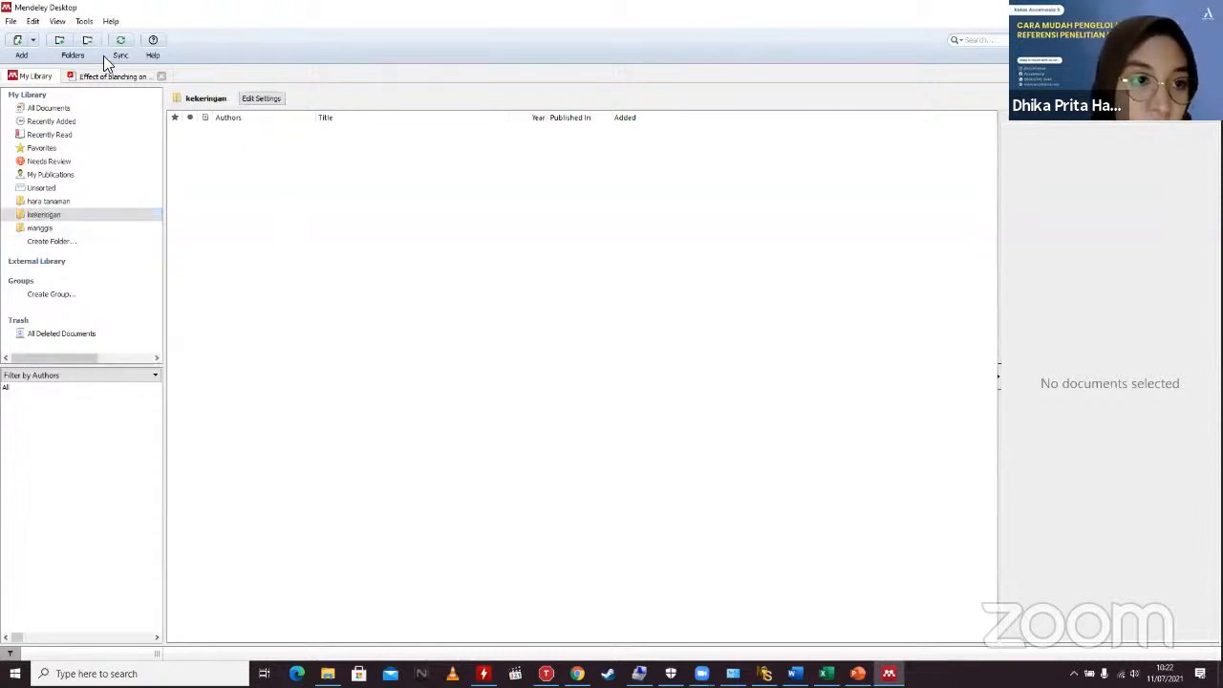
Step: Begin a folder import, then cancel it without adding any documents
left_click(29, 46)
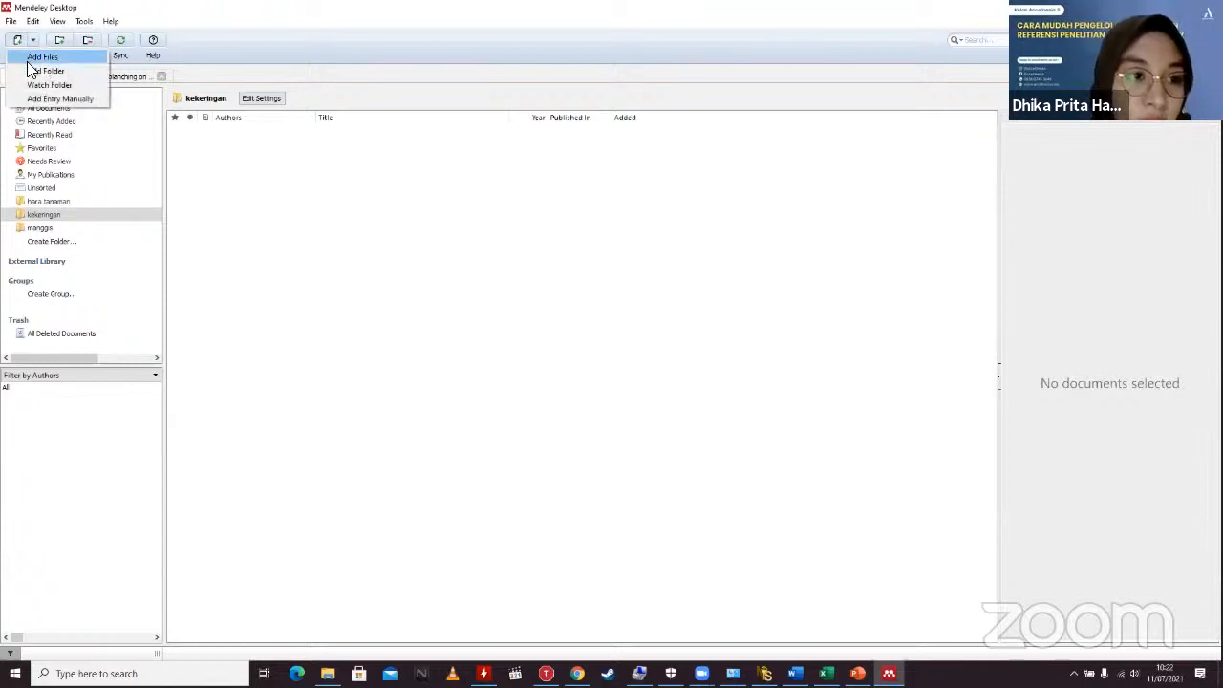
left_click(43, 71)
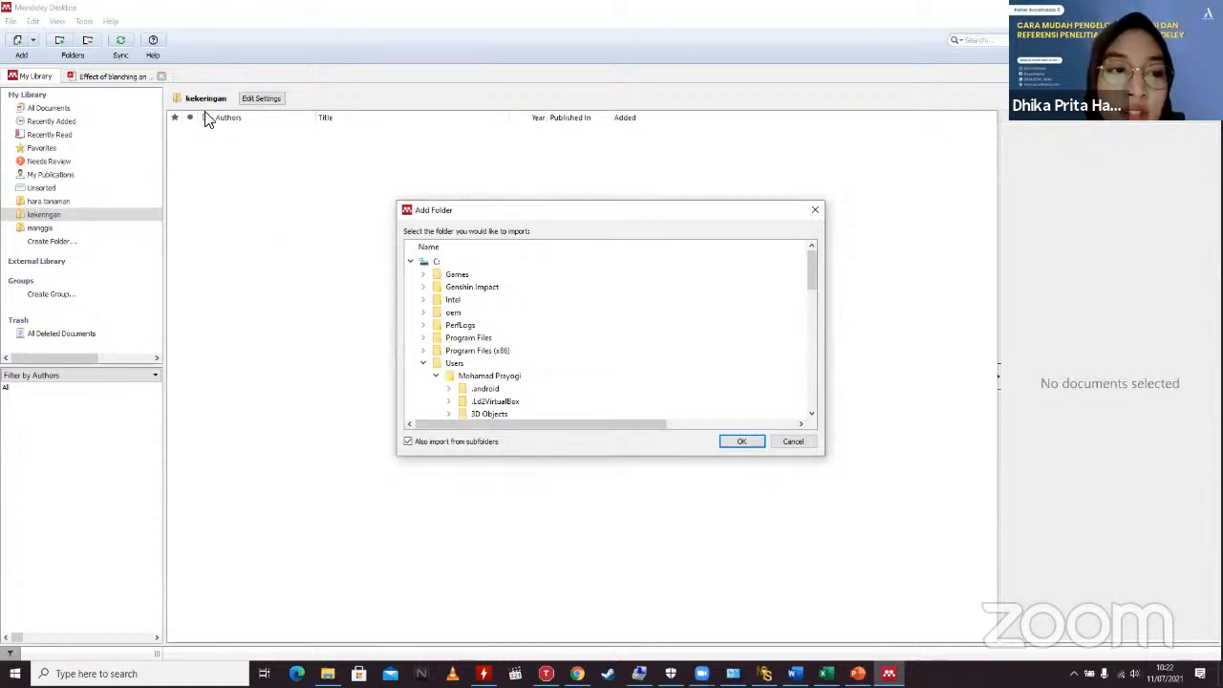
left_click(802, 444)
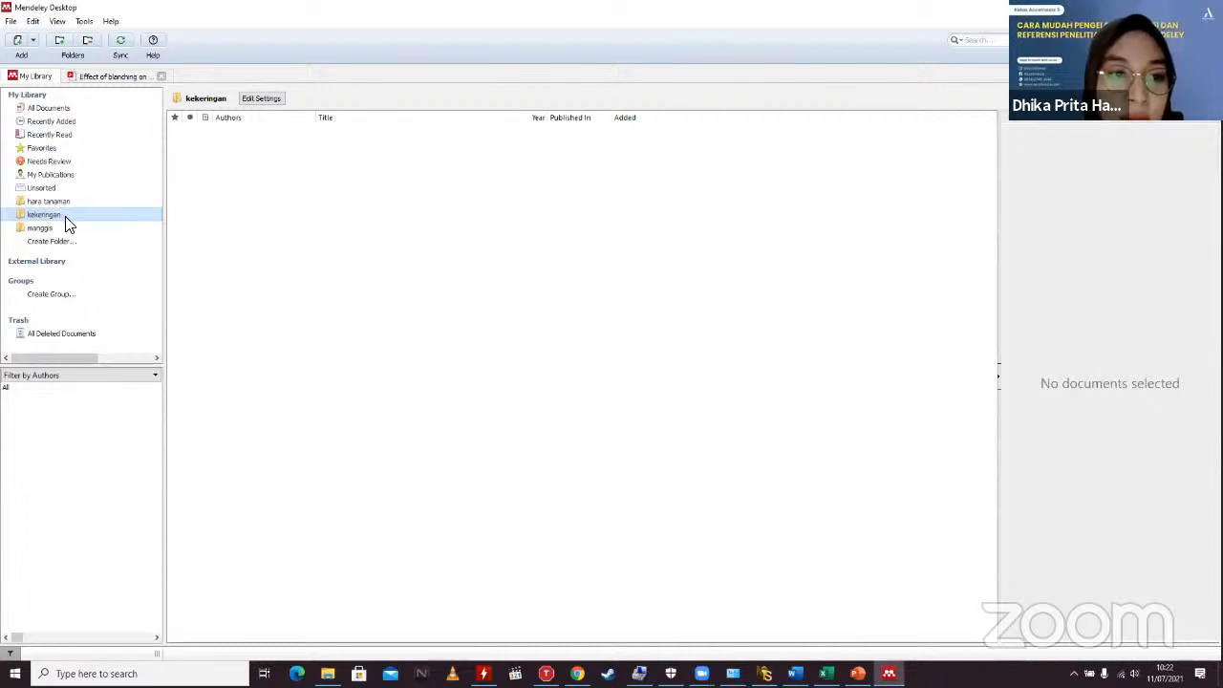
Step: Drag the 2007 agroclimate paper from All Documents into kekeringan, verify it, then start a new folder
left_click(48, 108)
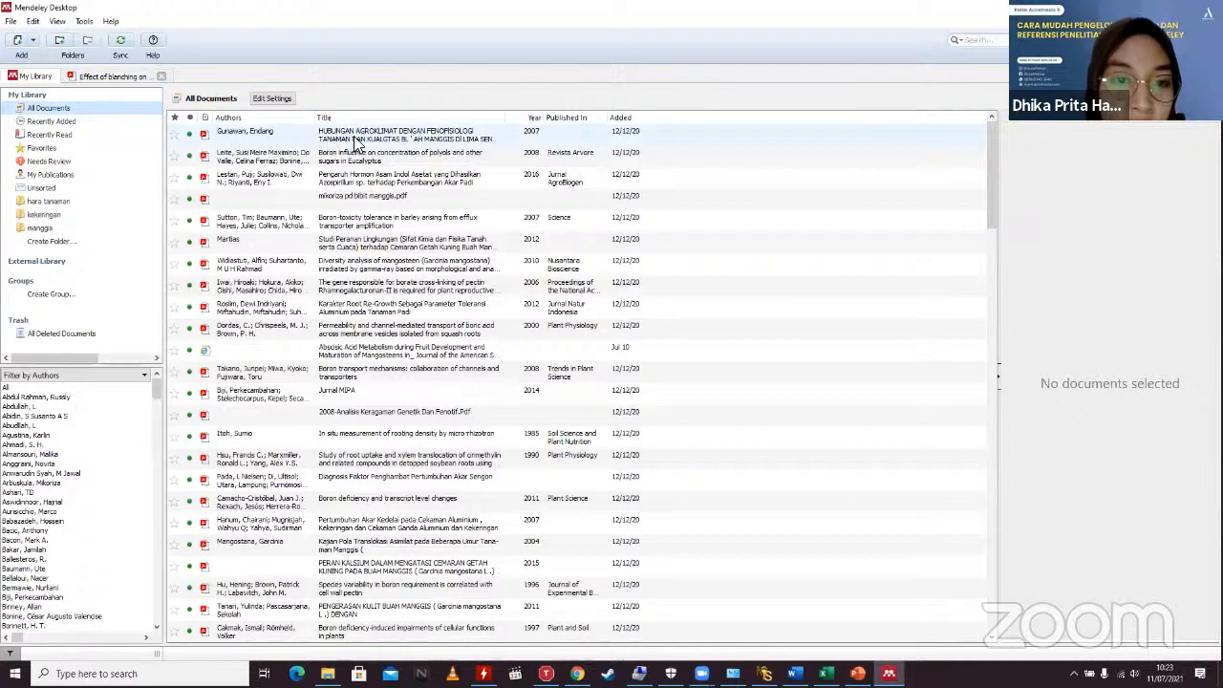
left_click_drag(353, 142, 96, 217)
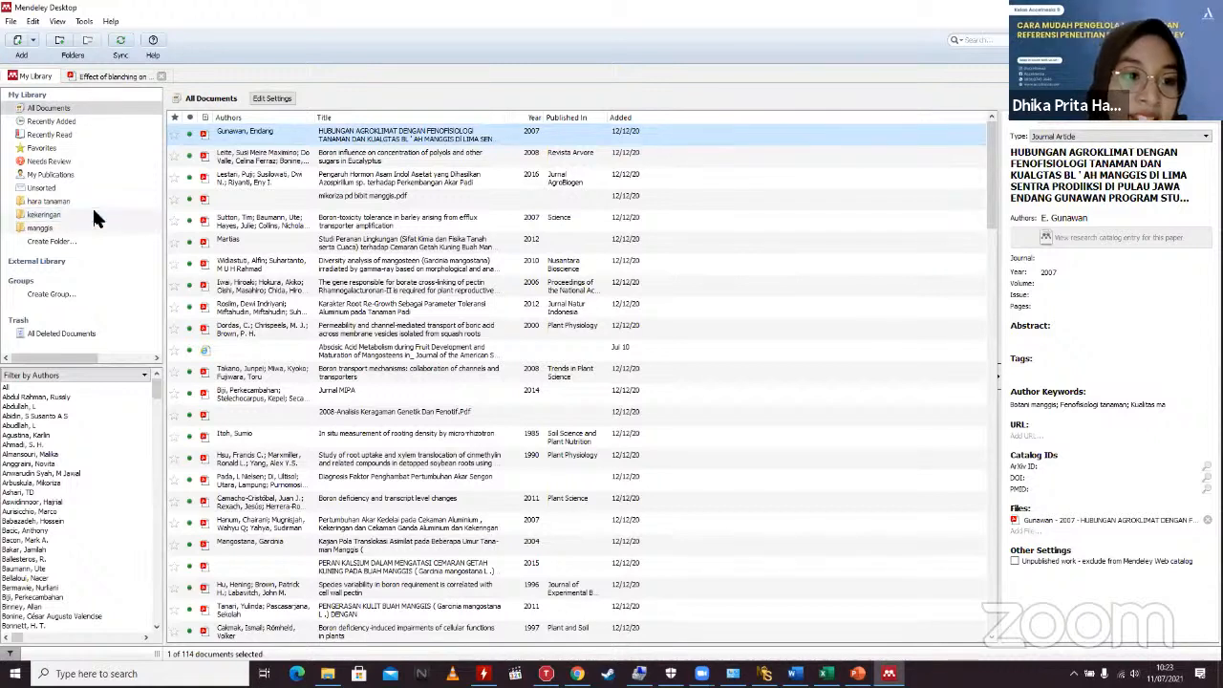
left_click(93, 214)
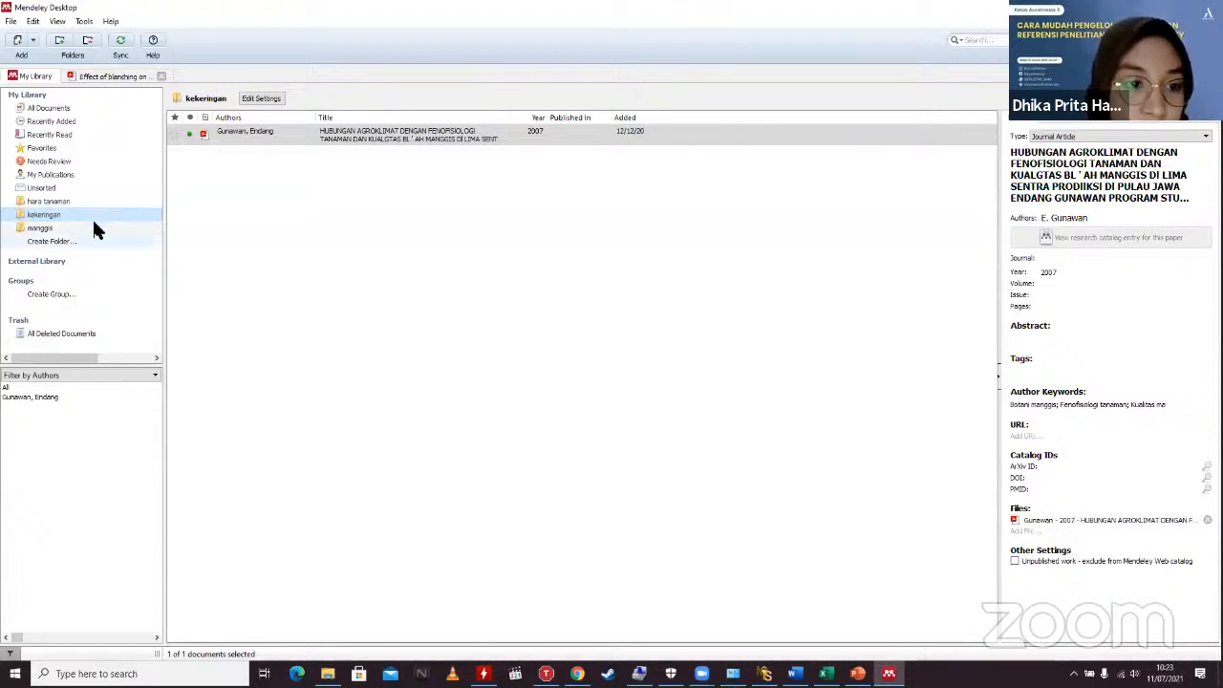
left_click(80, 240)
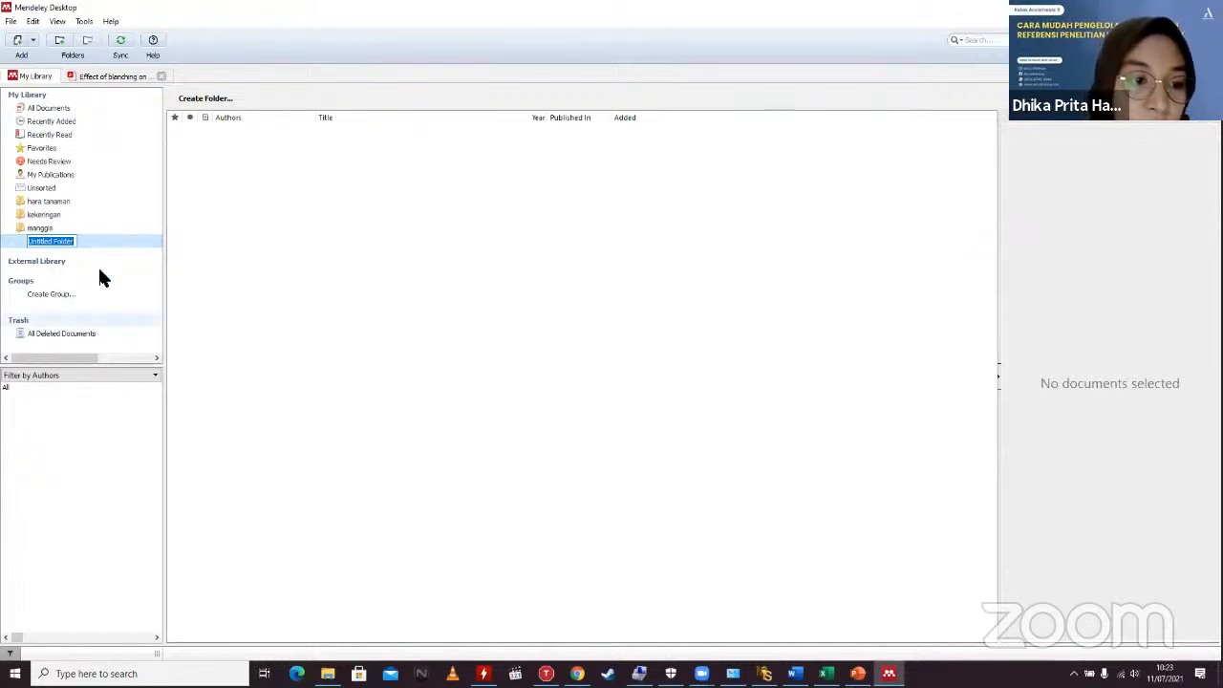
Step: Discard the new Untitled Folder with Esc
key("Escape")
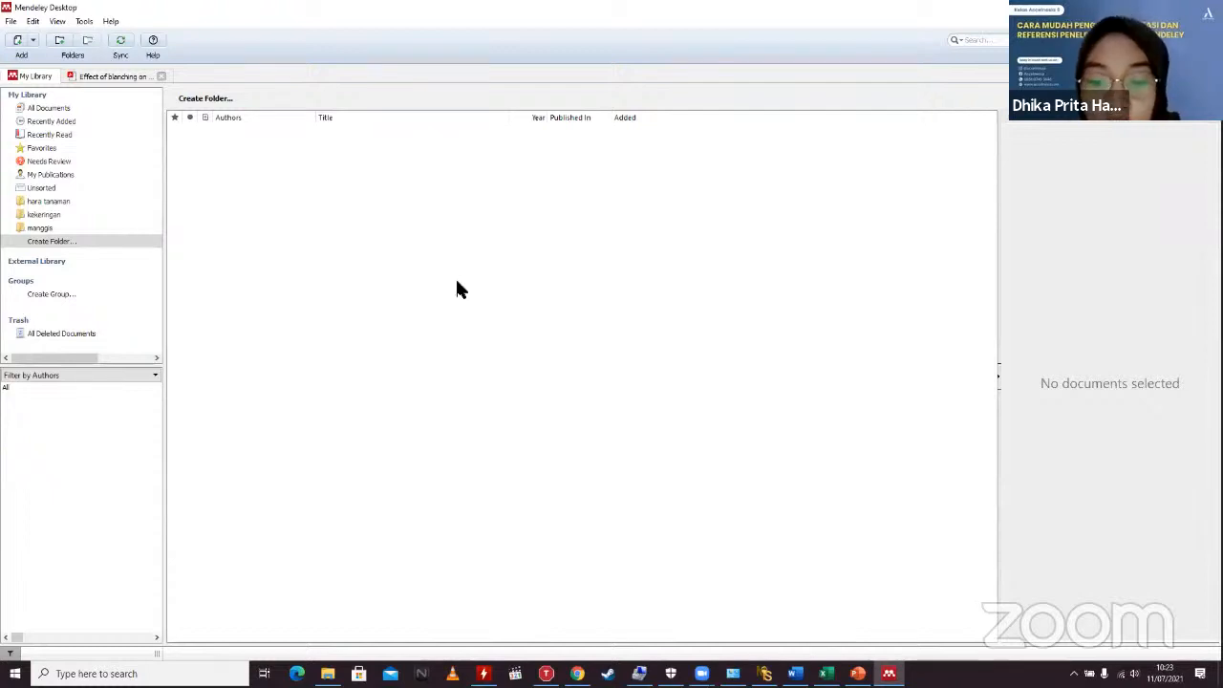
Step: Bring PowerPoint forward and move from slide 13 to the Mendeley Web Importer slide 14
left_click(857, 673)
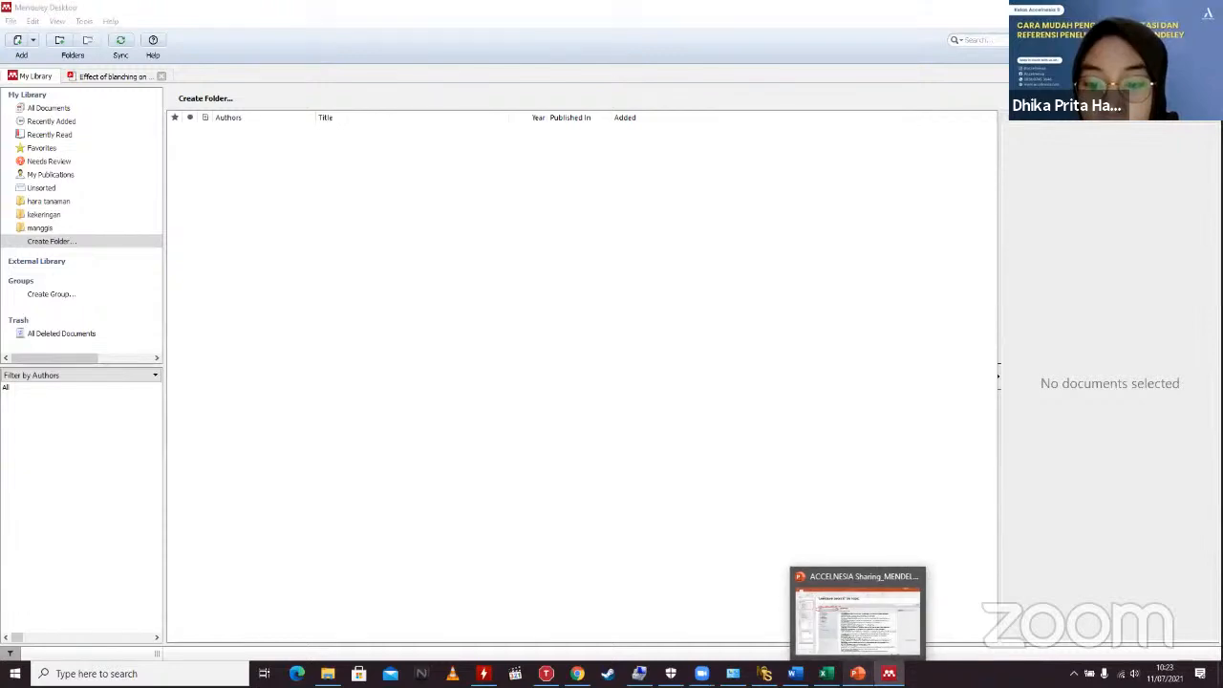
left_click(857, 612)
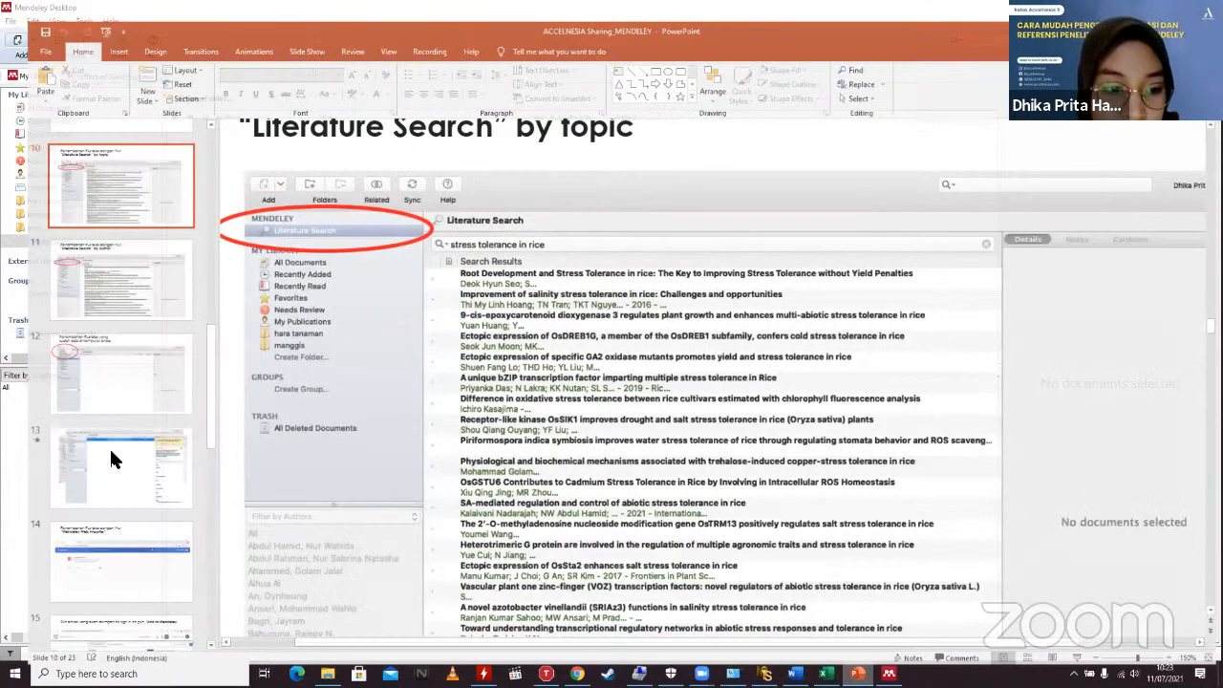
left_click(110, 455)
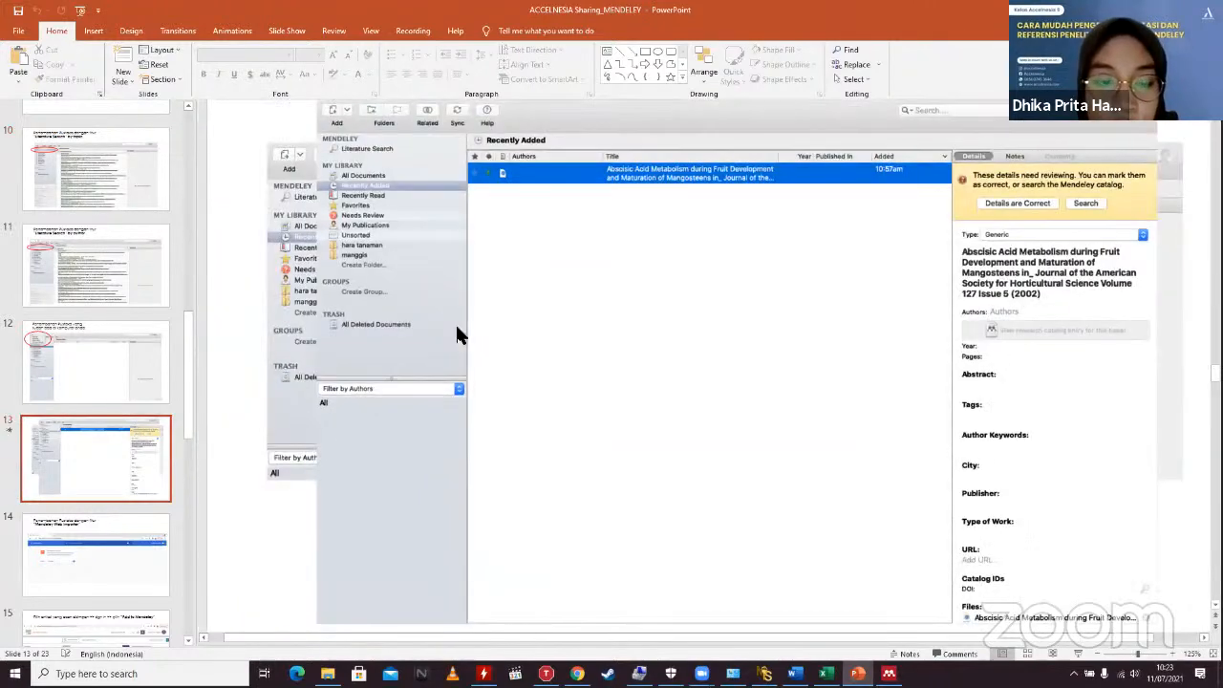
left_click(117, 549)
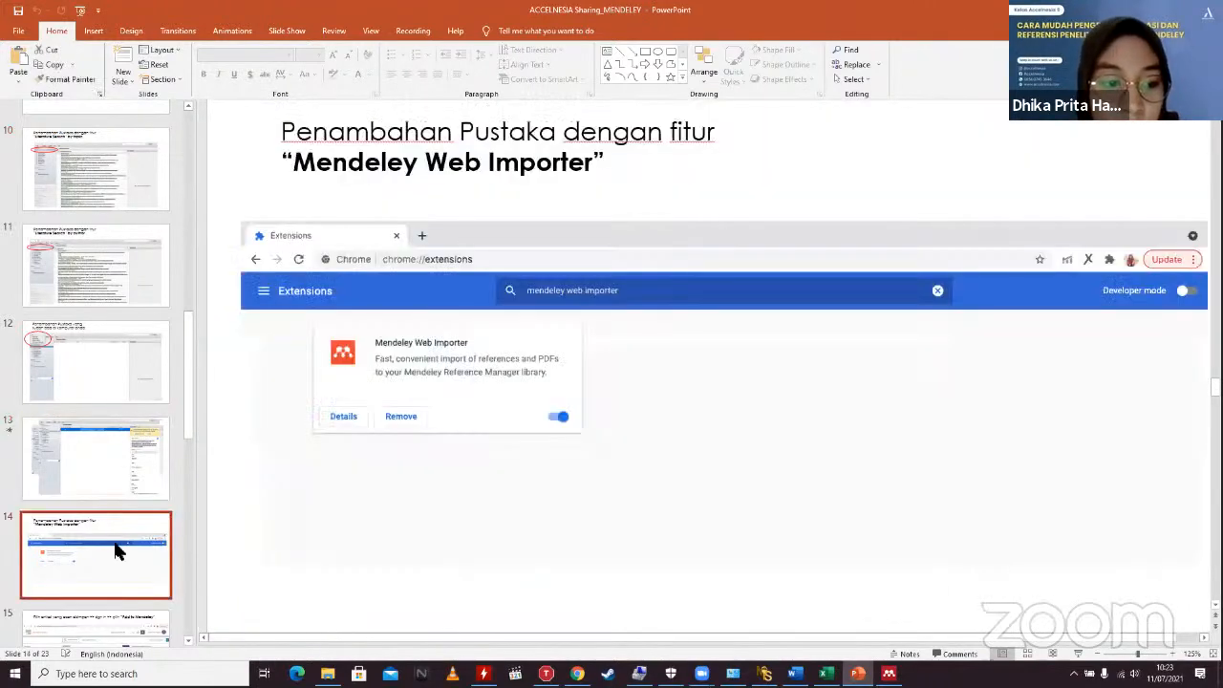
left_click(85, 431)
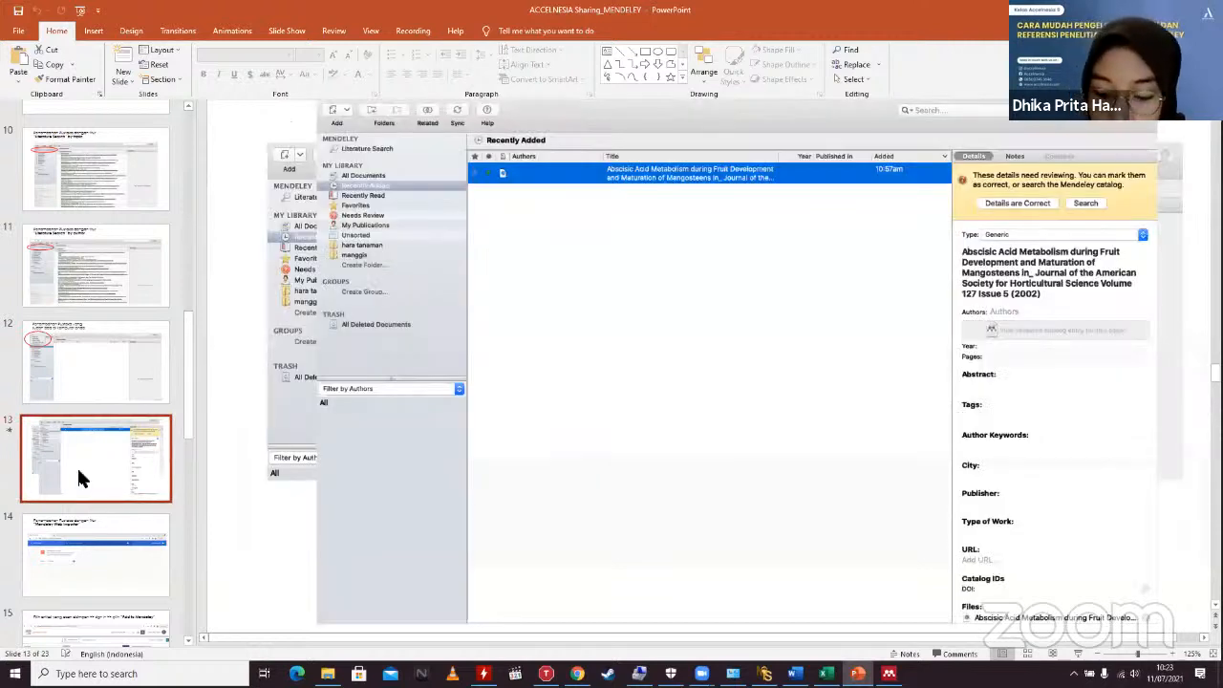
key("Down")
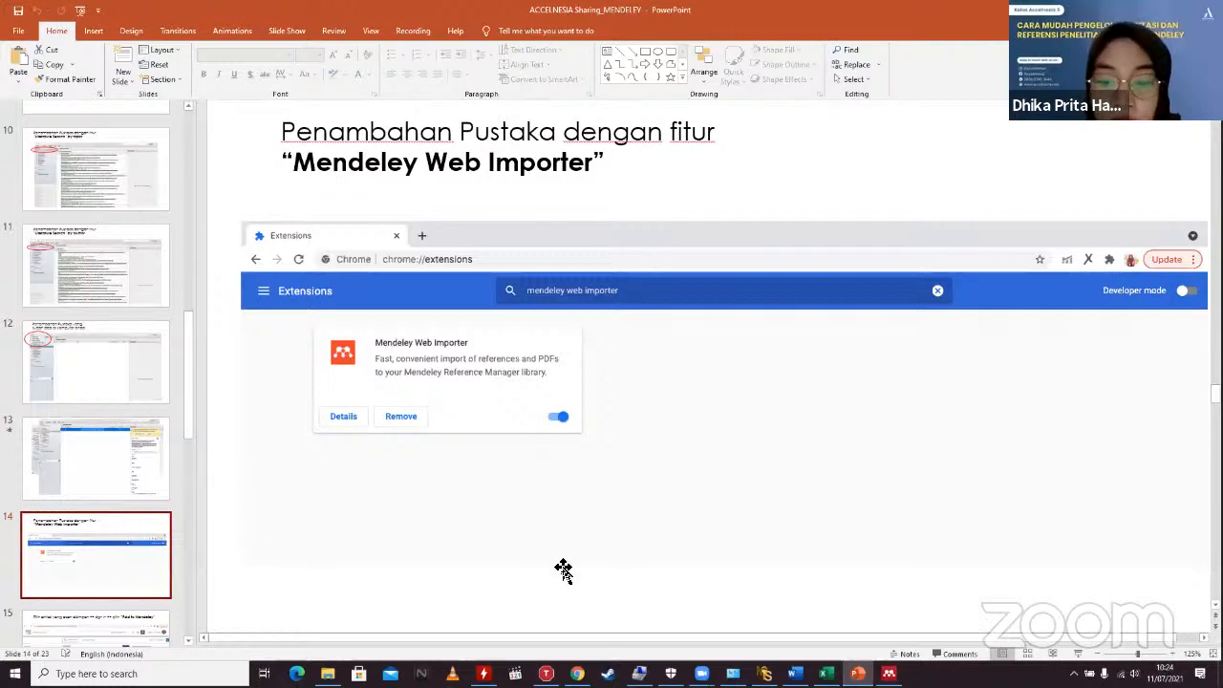
Step: Bring Chrome to the front and open a new tab
mouse_move(577, 674)
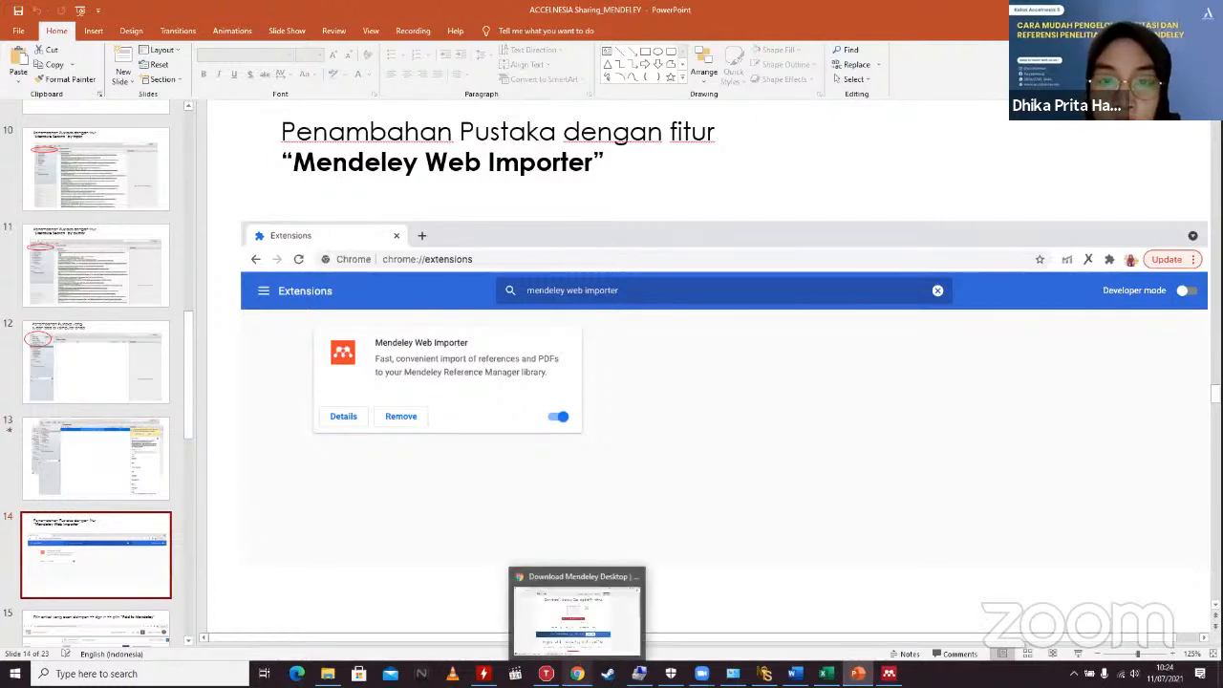
left_click(577, 616)
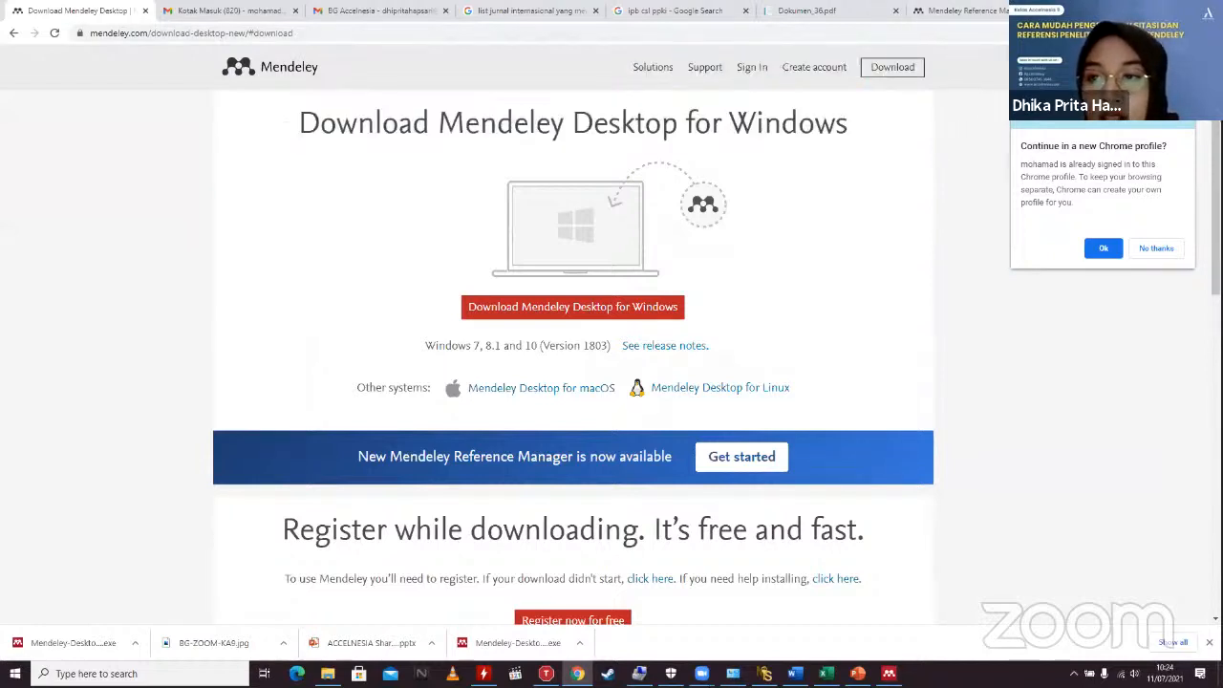
key("ctrl+t")
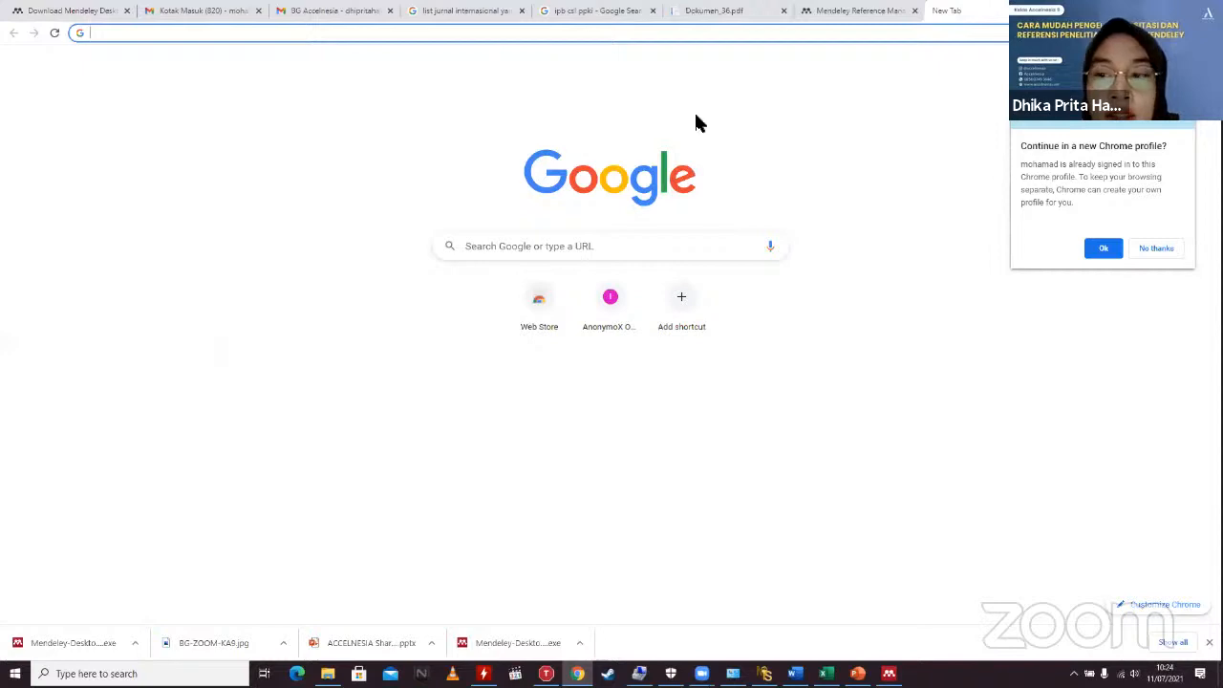
Step: Open the Extensions page from Settings and search installed extensions for Mendeley Web Importer
key("alt+f")
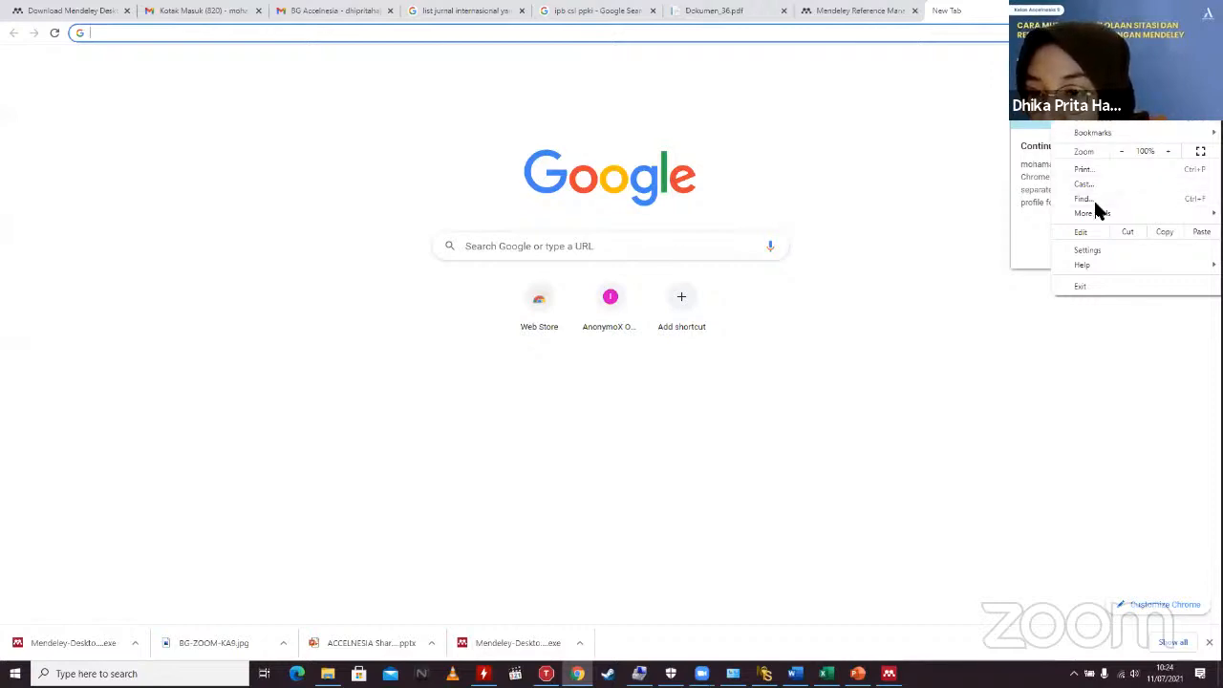
left_click(1095, 249)
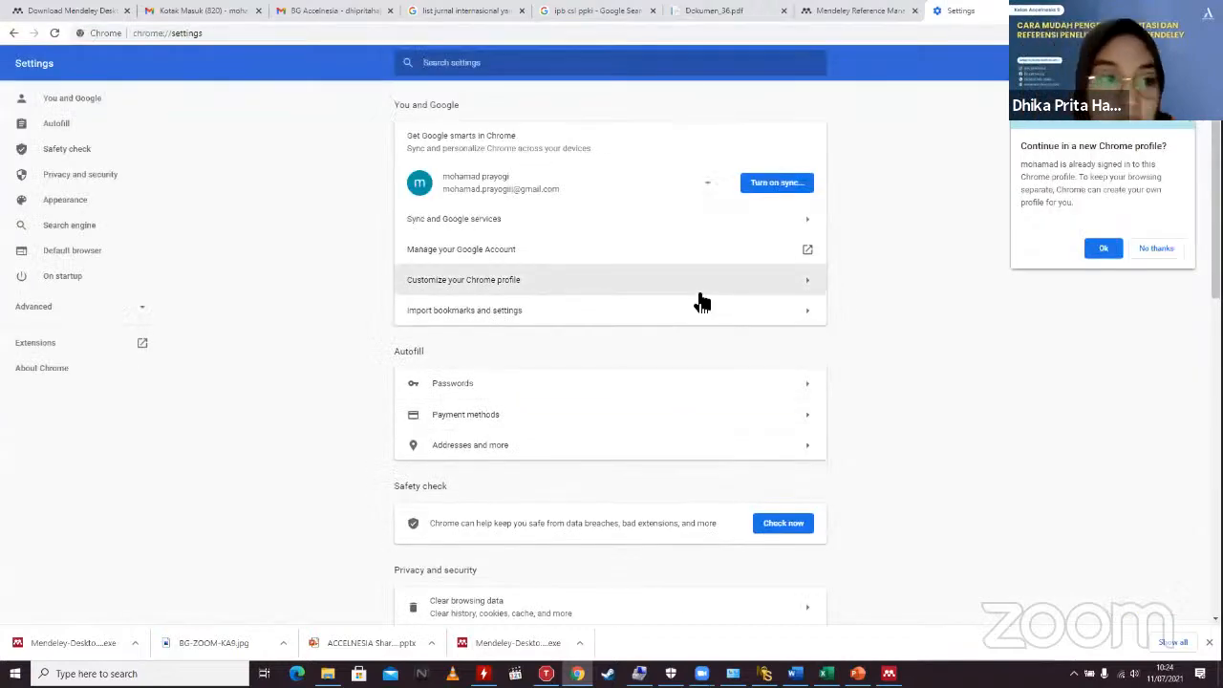
left_click(50, 342)
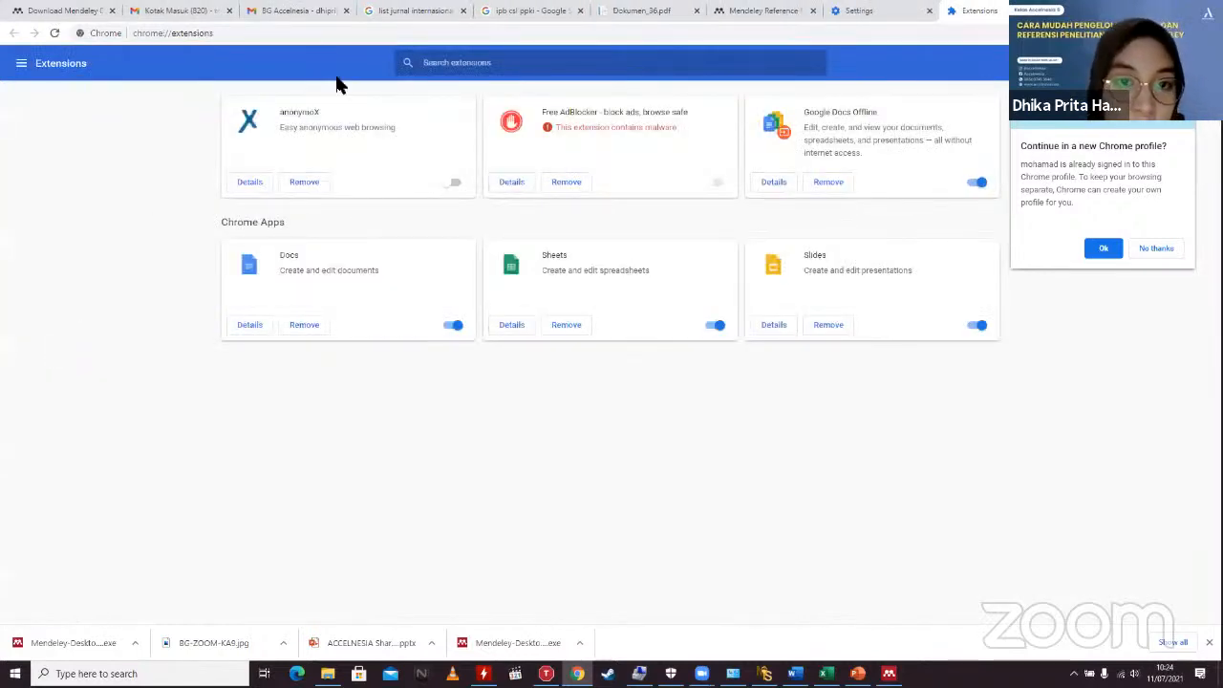
left_click(429, 62)
type("mendeley web importer")
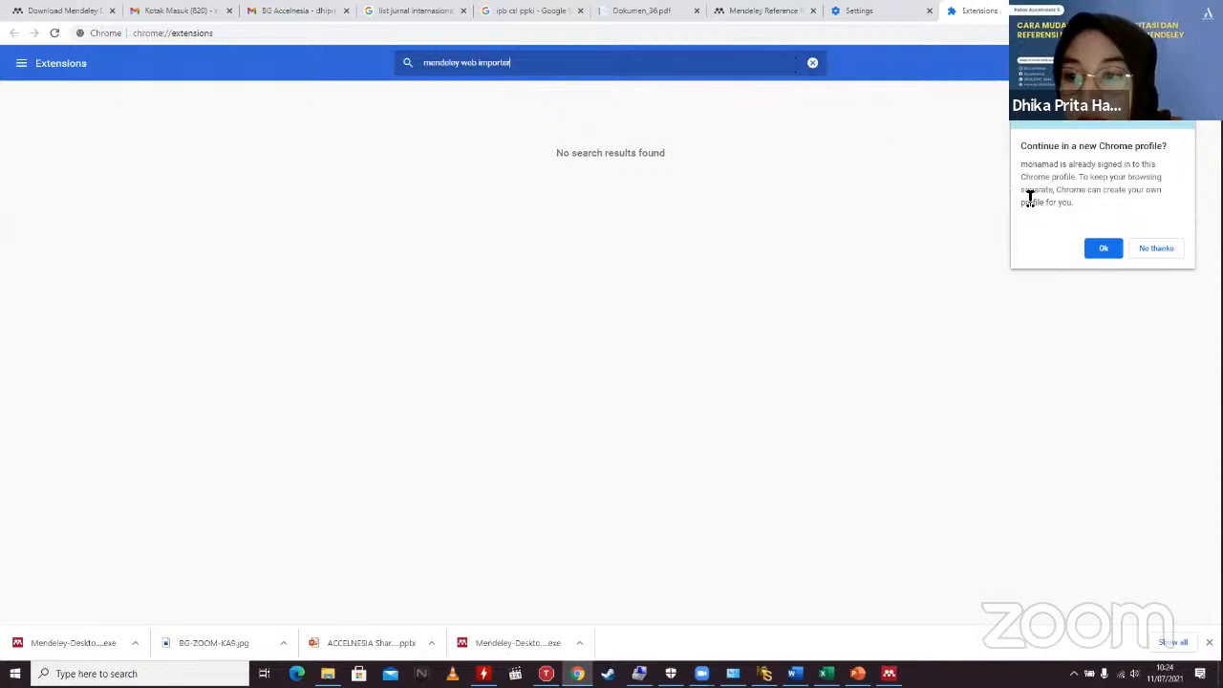
Step: Accept the new Chrome profile and open its Extensions page from Settings in a new tab
left_click(1093, 250)
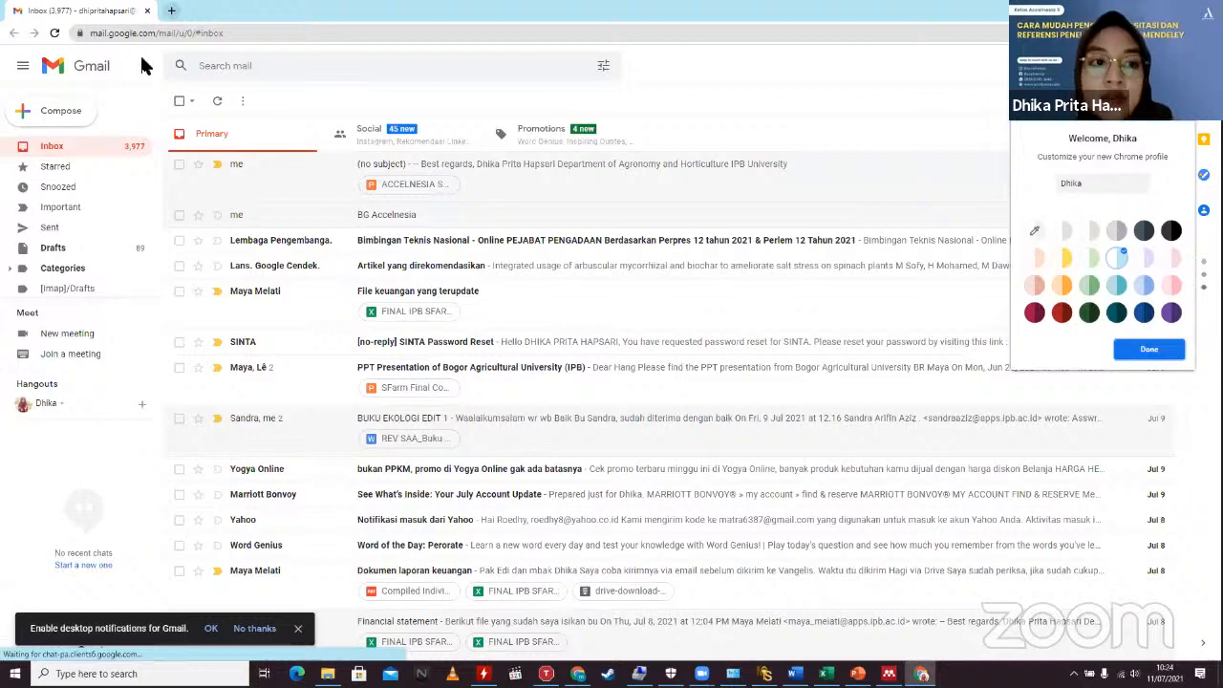
left_click(171, 10)
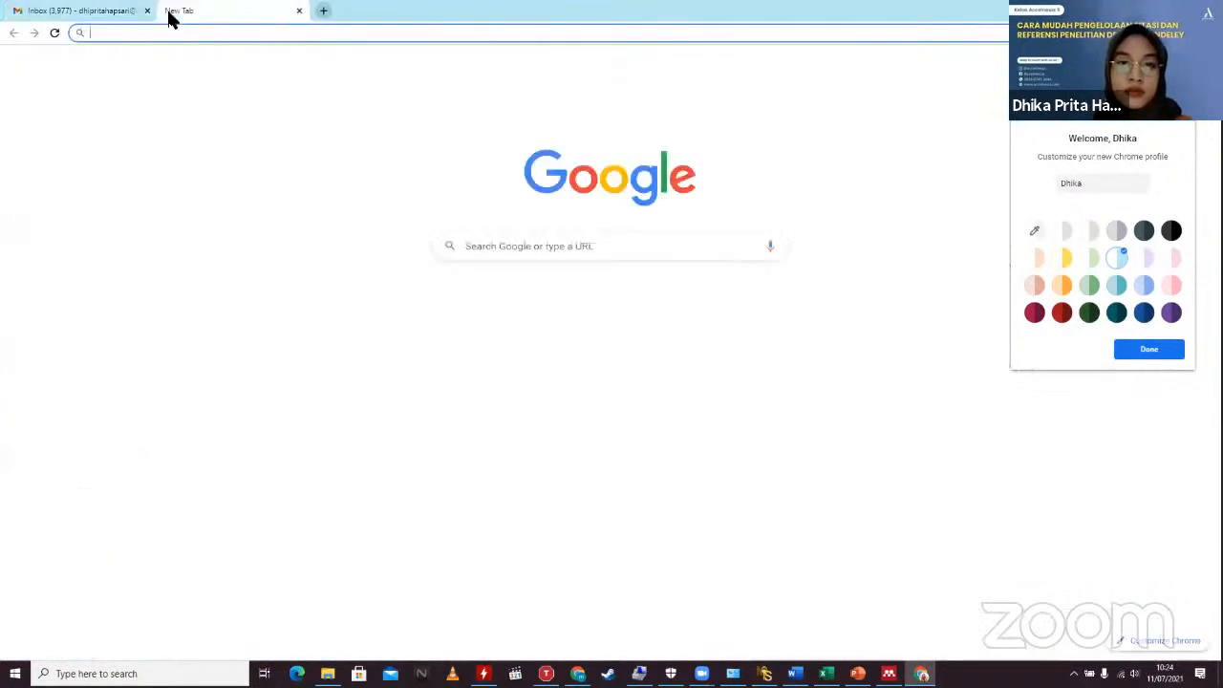
left_click(302, 47)
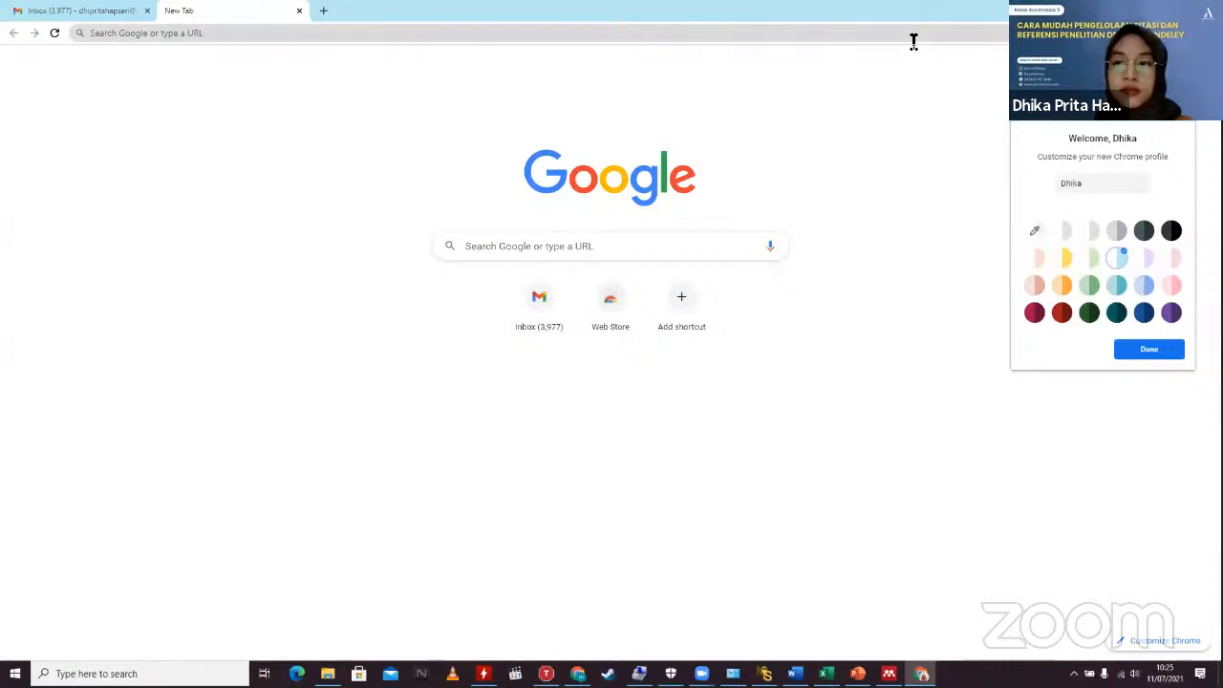
left_click(1211, 32)
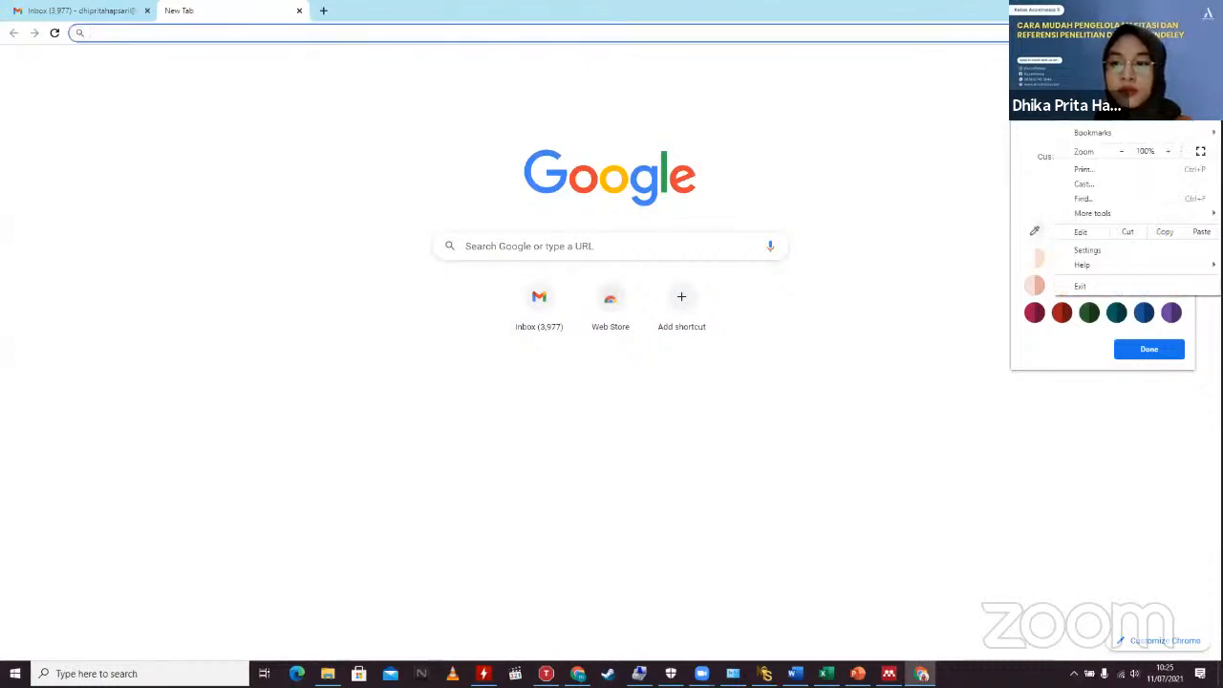
left_click(1089, 249)
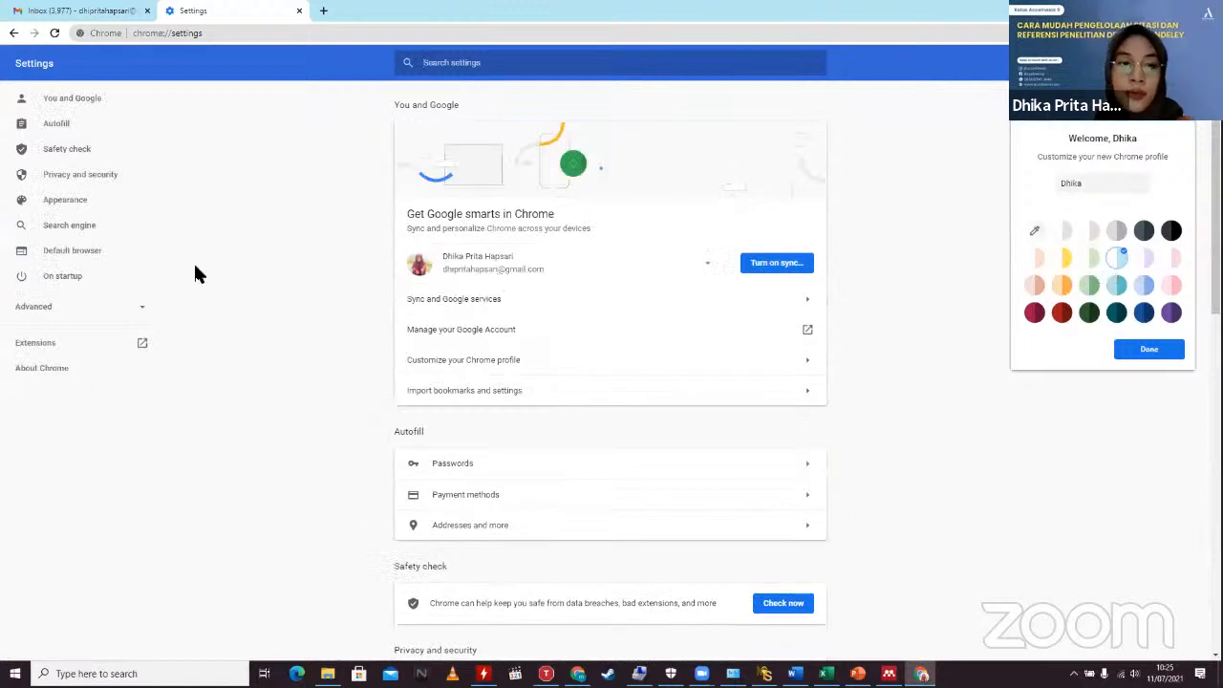
left_click(53, 344)
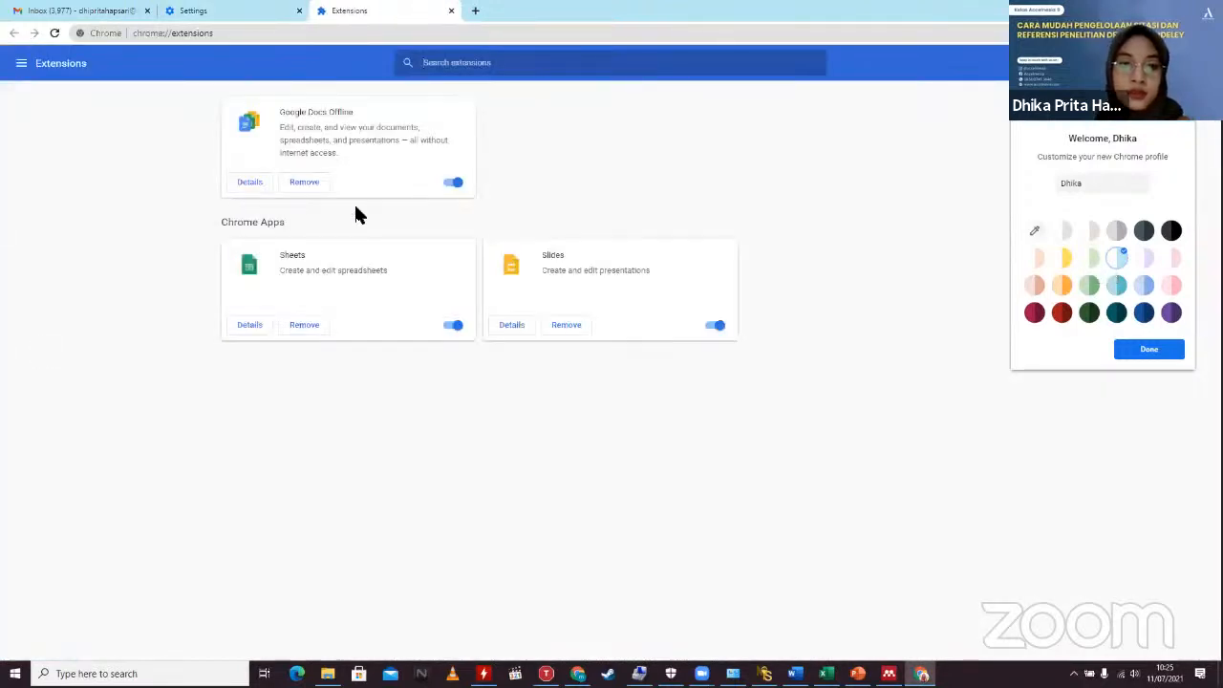
left_click(460, 64)
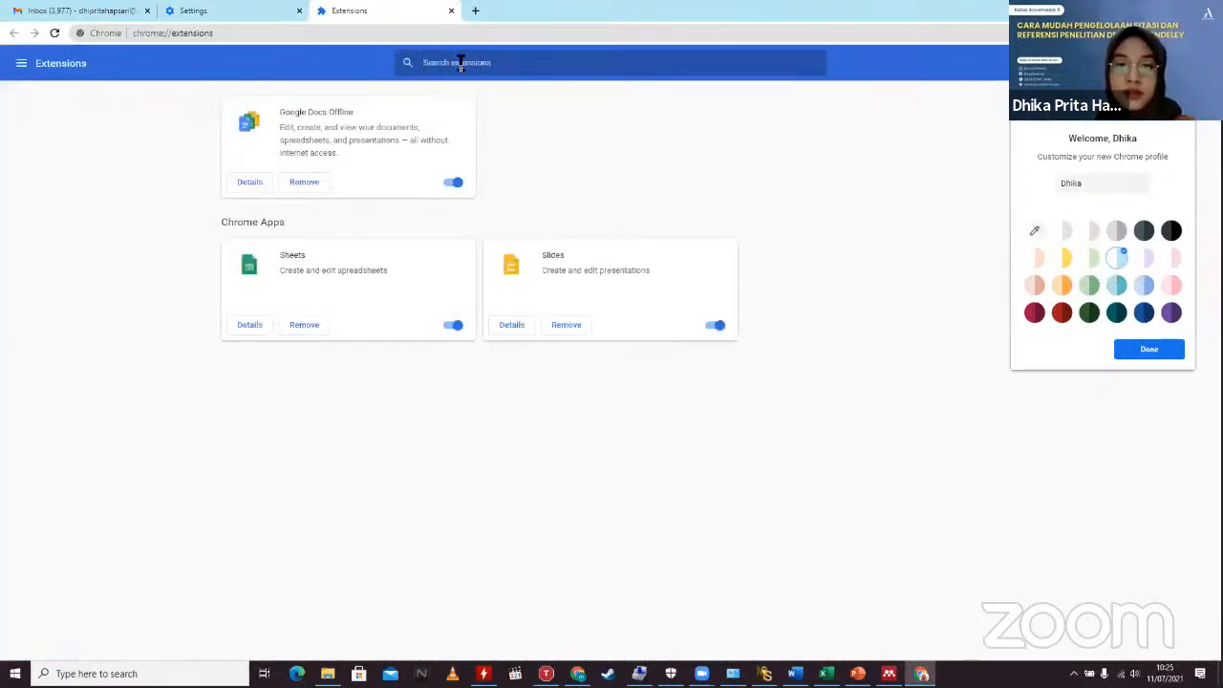
type("me")
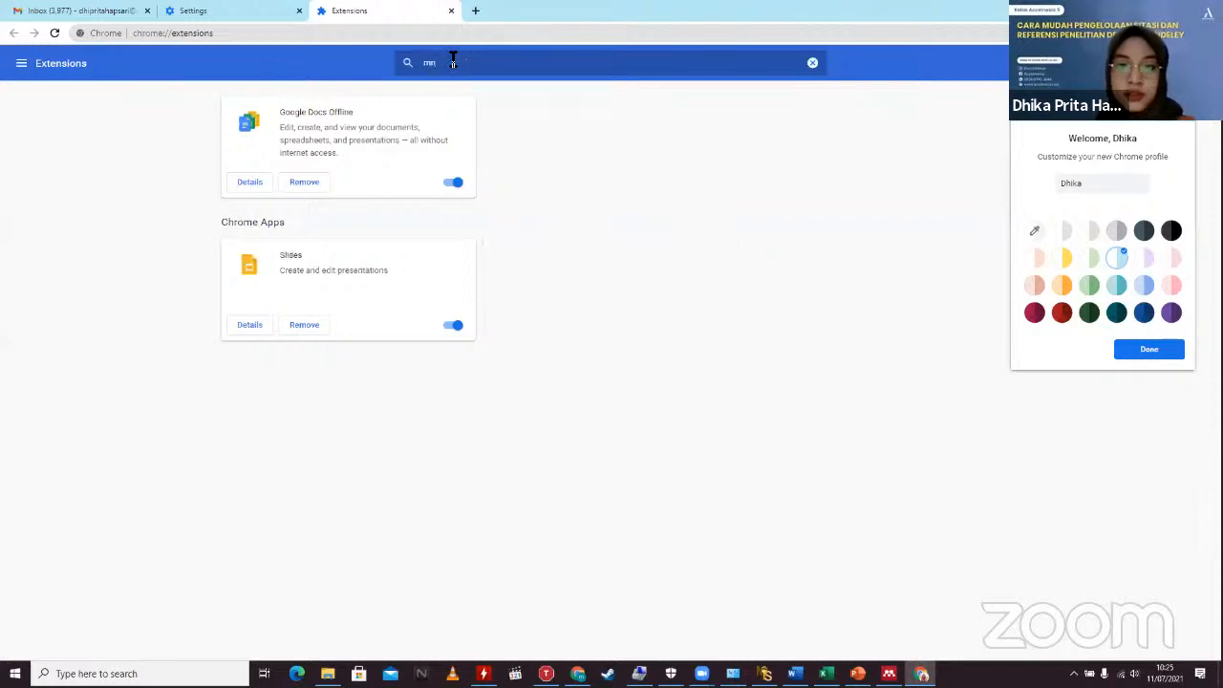
type("ndeley")
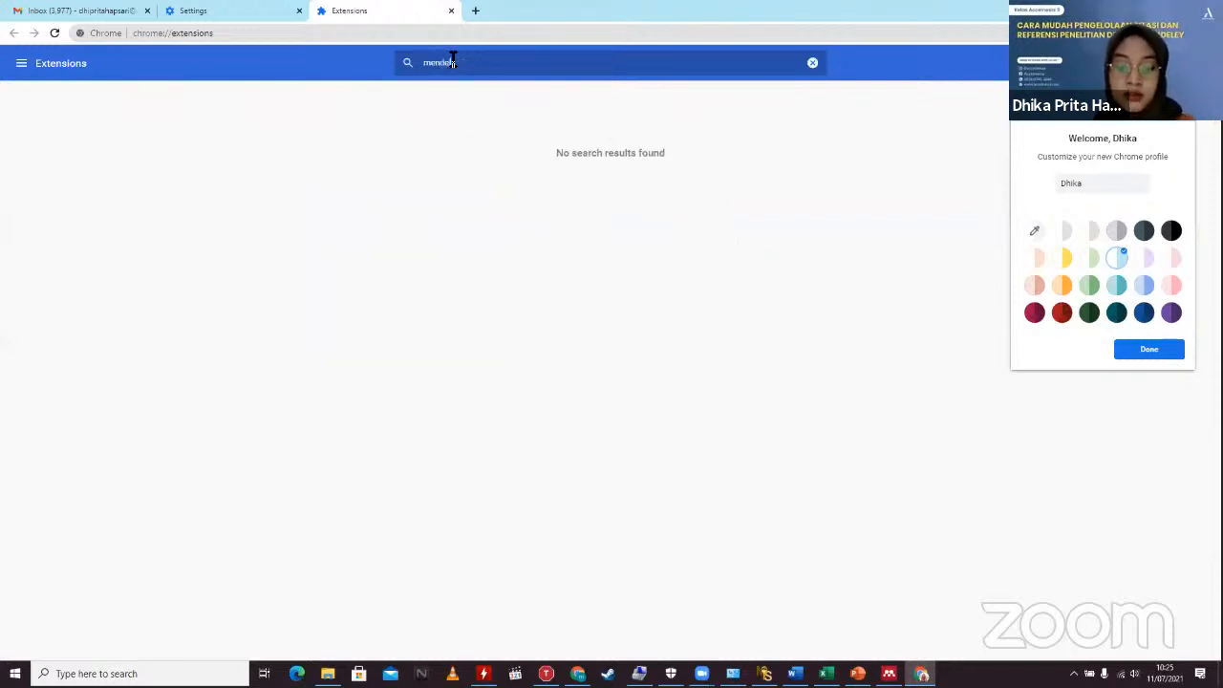
type(" web")
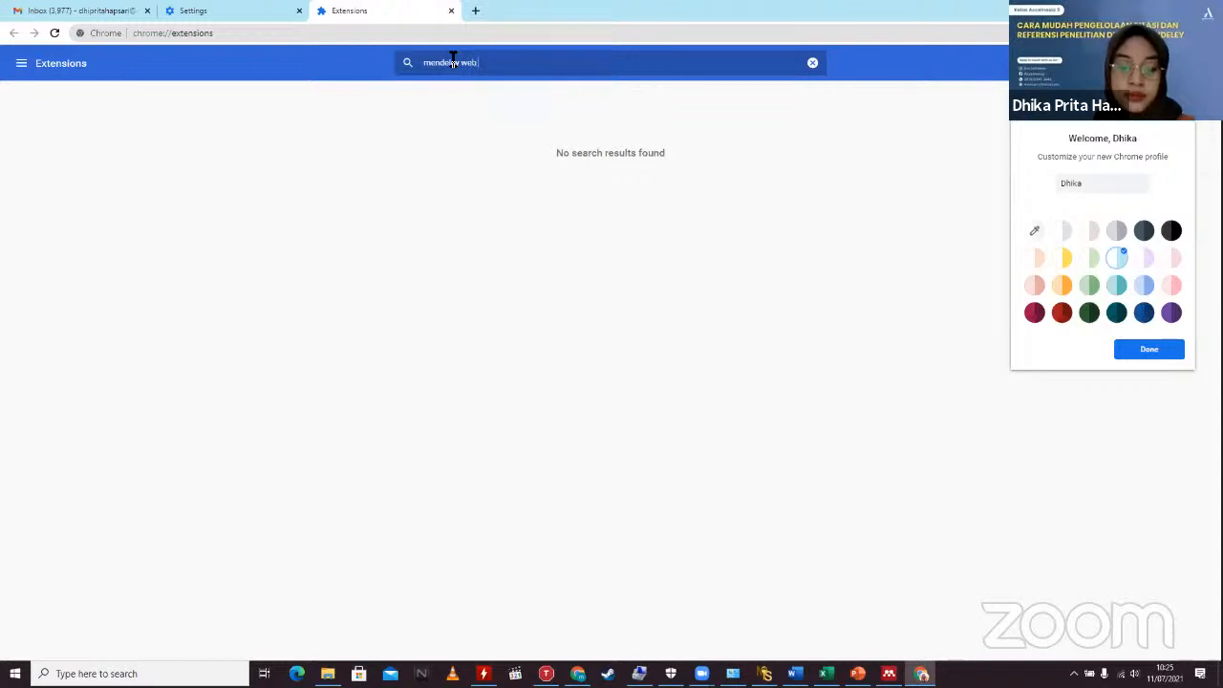
type(" importer")
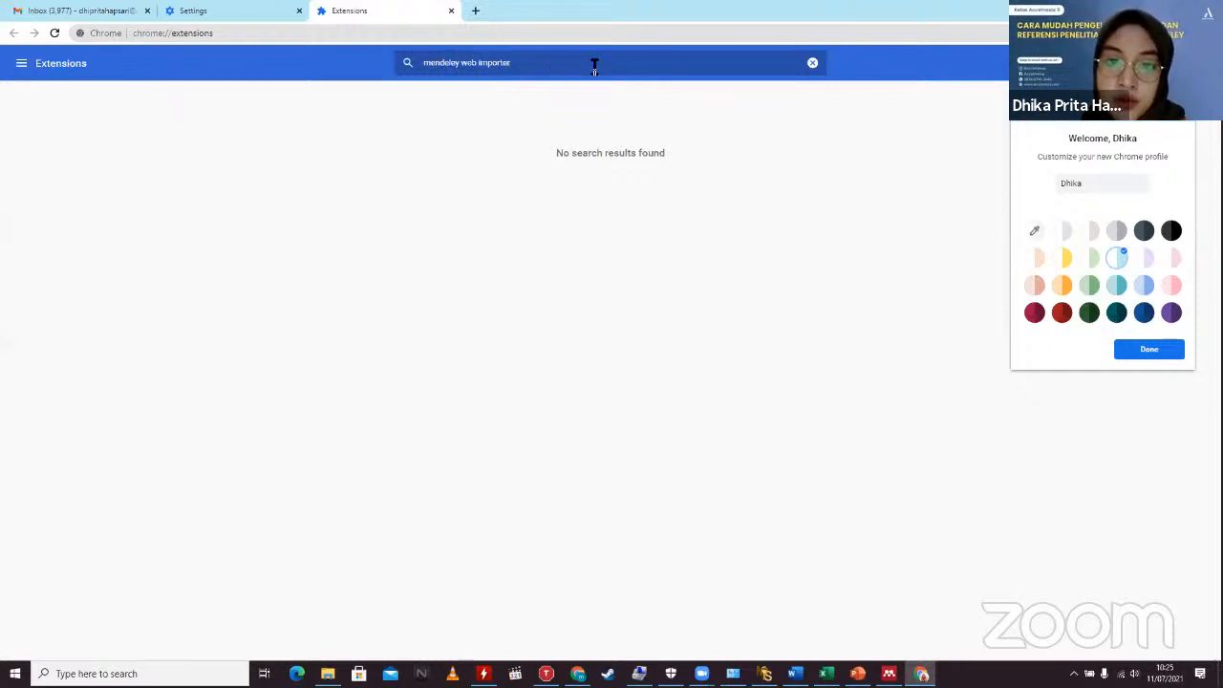
triple_click(638, 67)
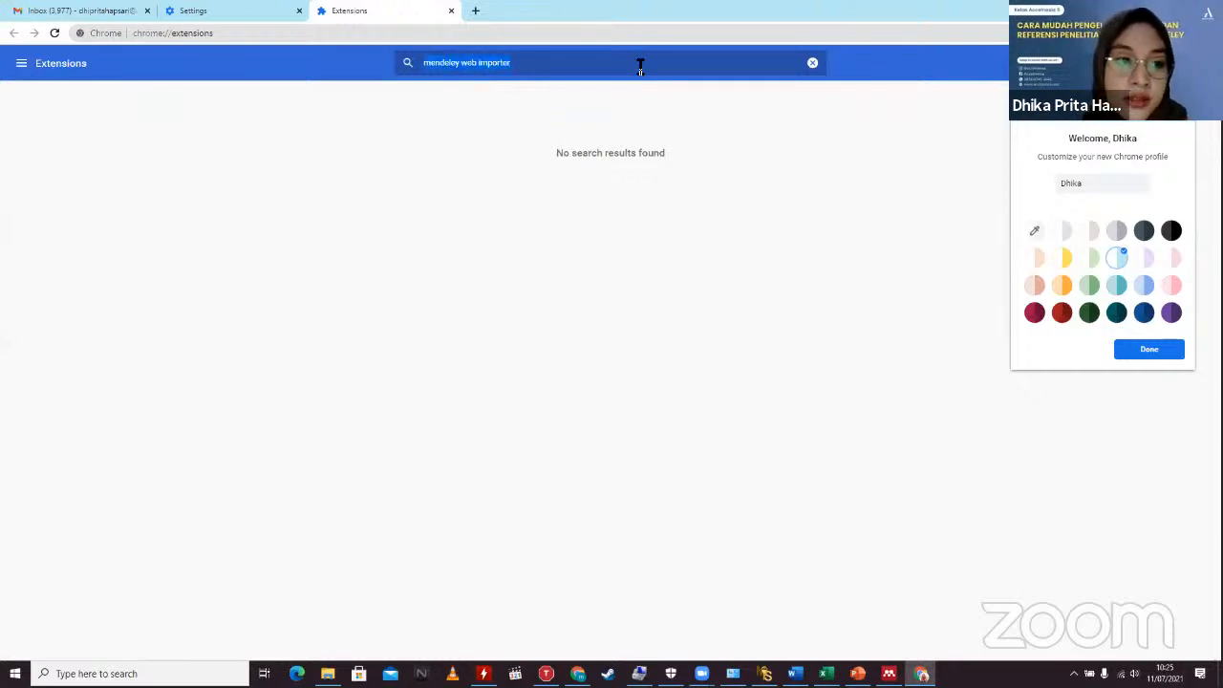
left_click(17, 67)
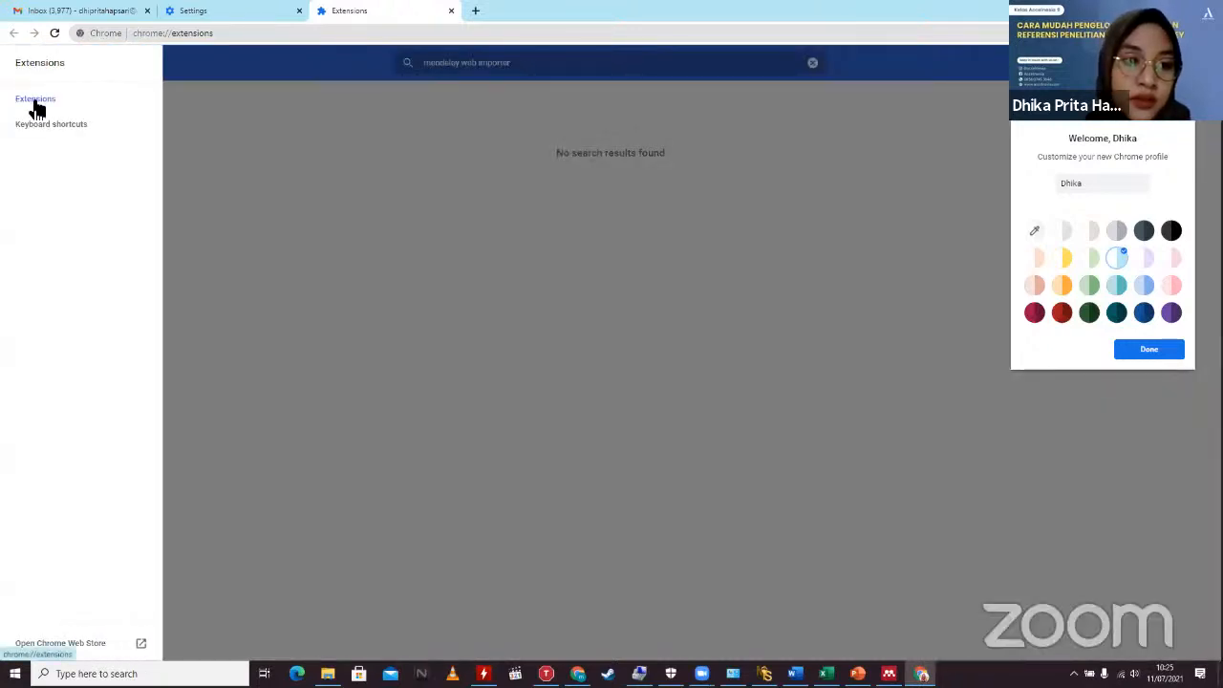
left_click(32, 102)
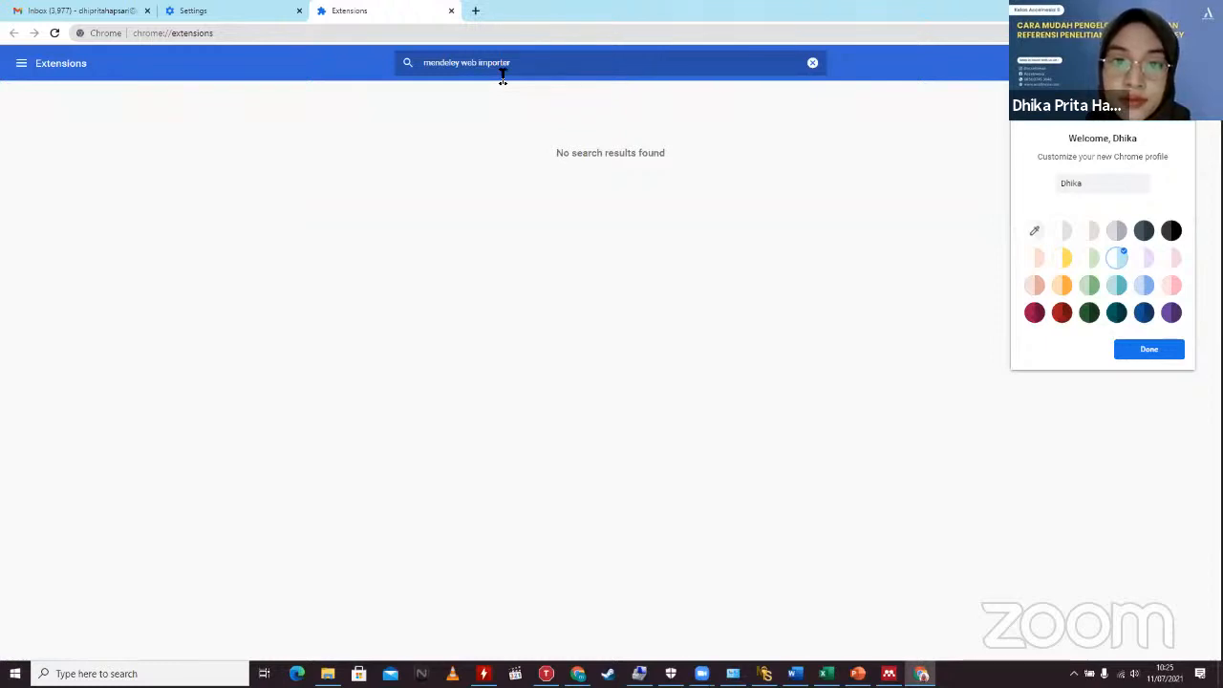
Step: Search 'mendeley web importer', accept cookies on Mendeley's Web Importer page, and follow its Chrome link
left_click(273, 31)
type("m")
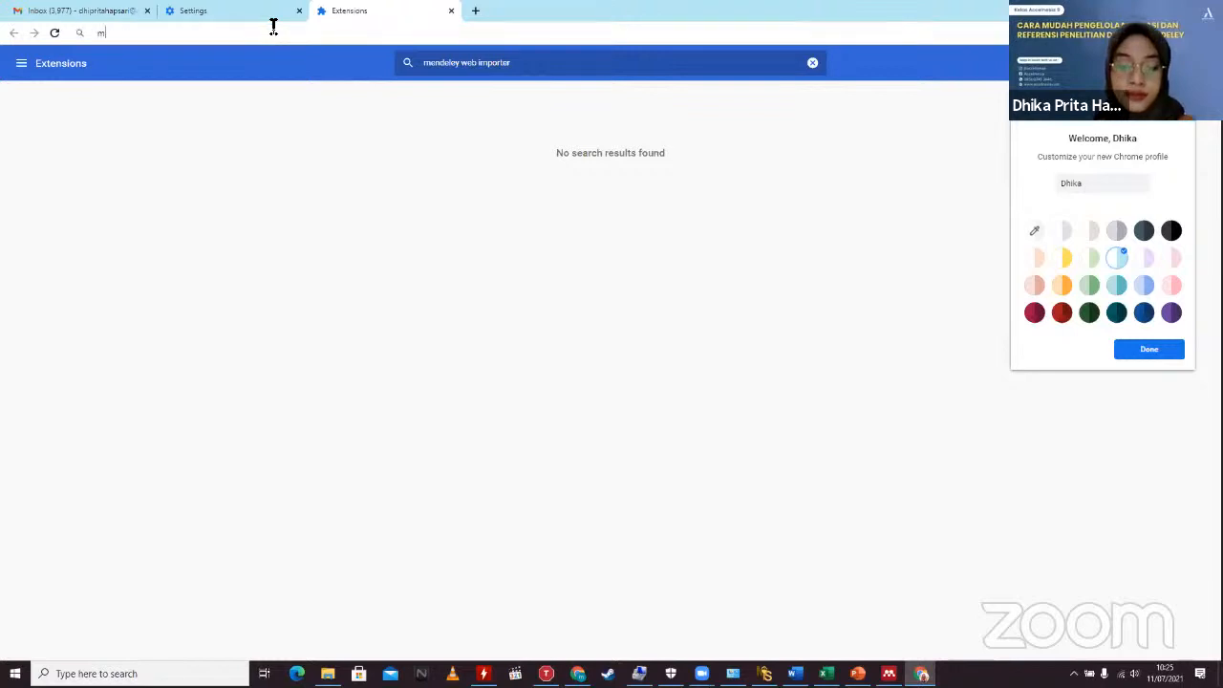
type("endeley web ")
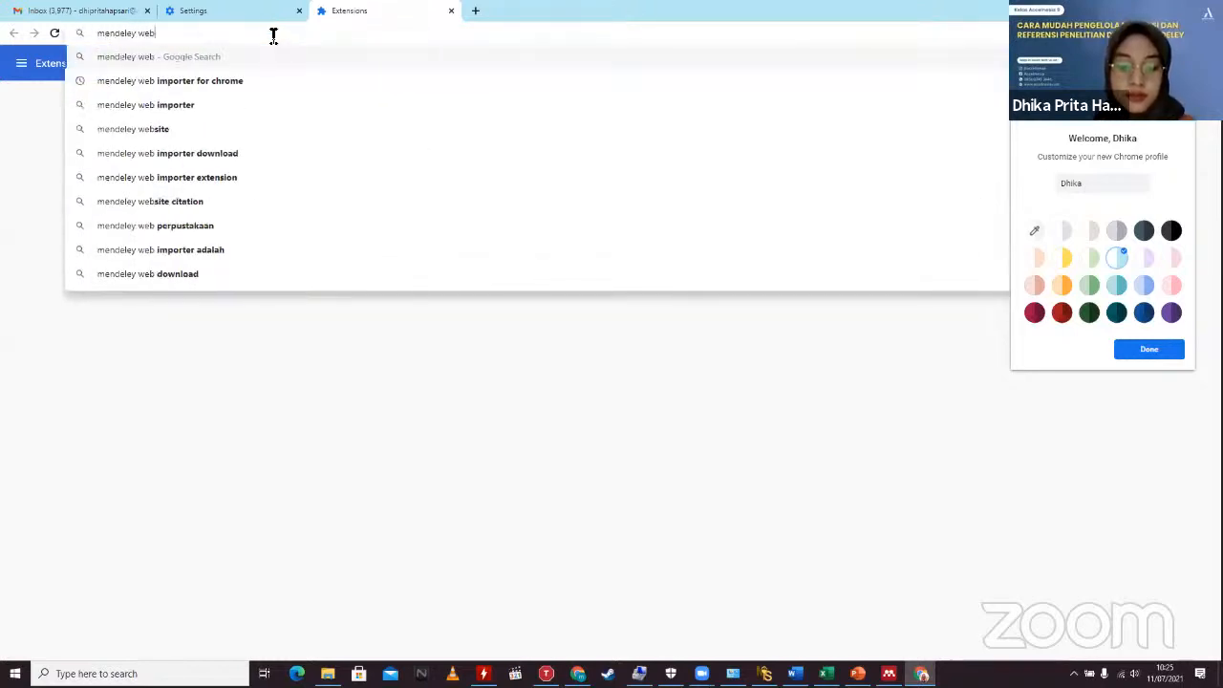
type("importer")
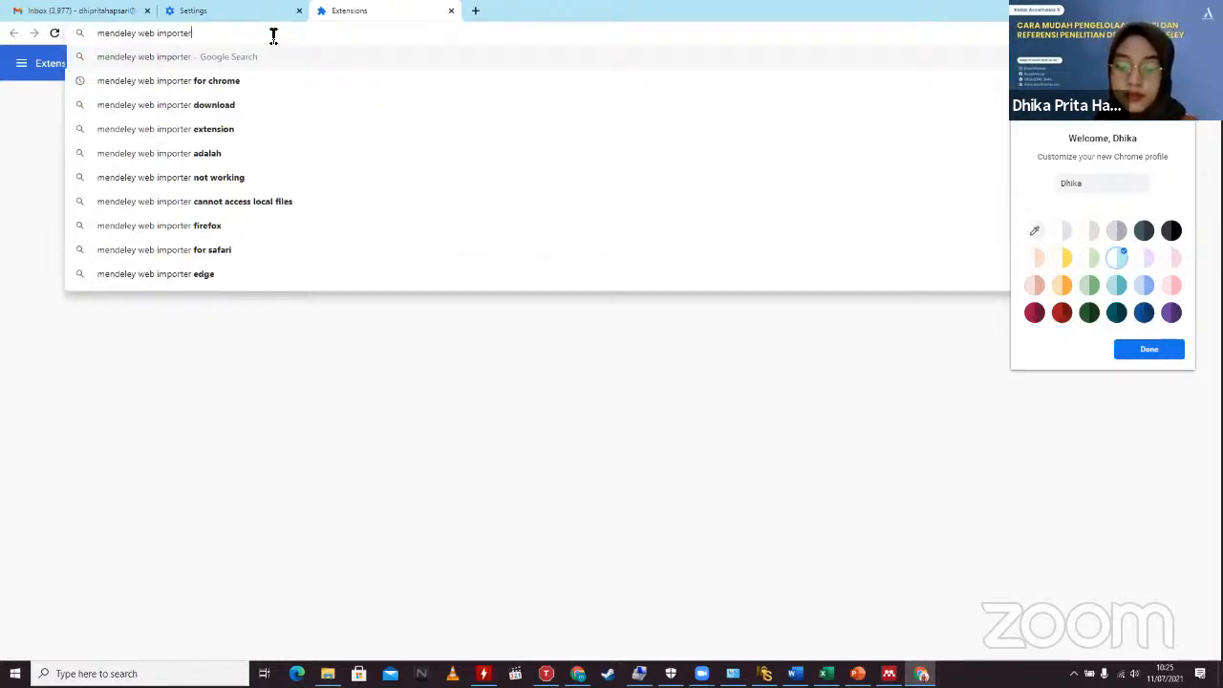
key("Return")
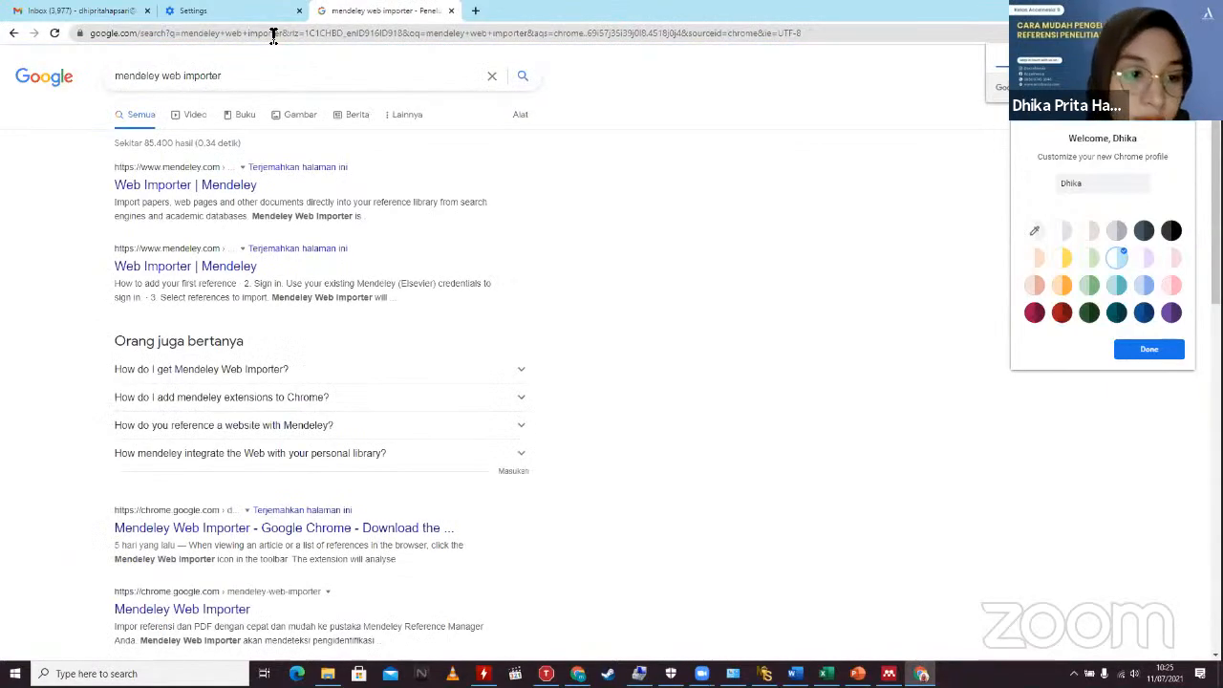
left_click(169, 184)
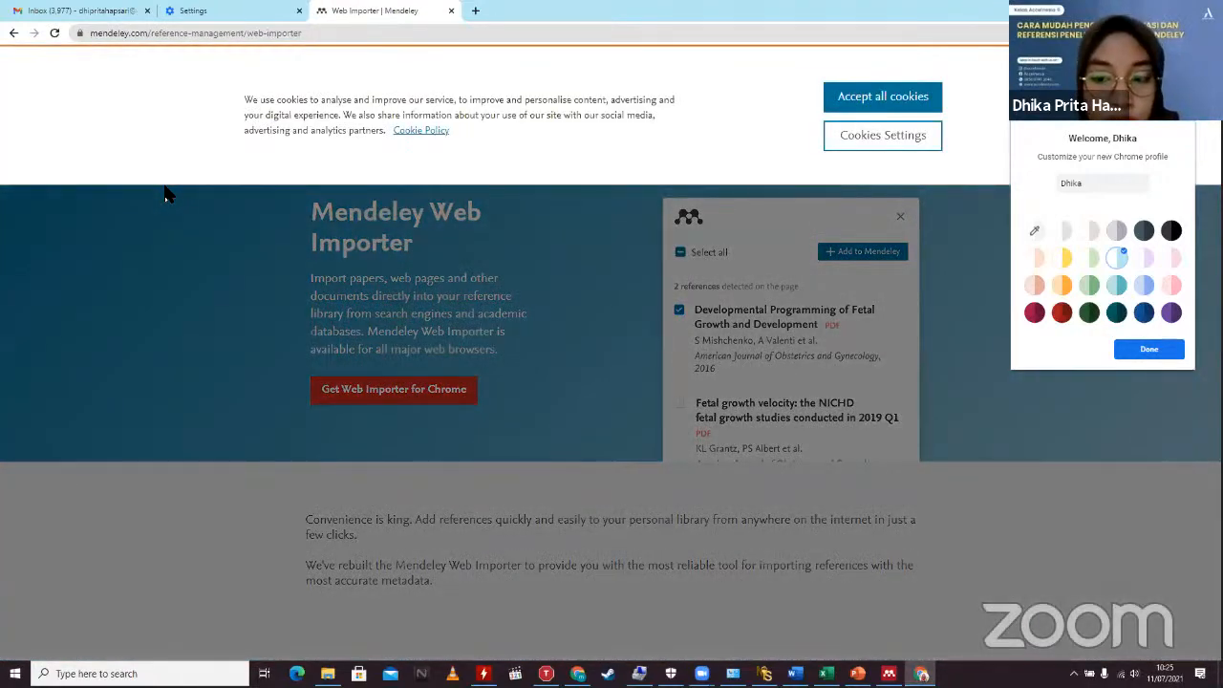
left_click(891, 98)
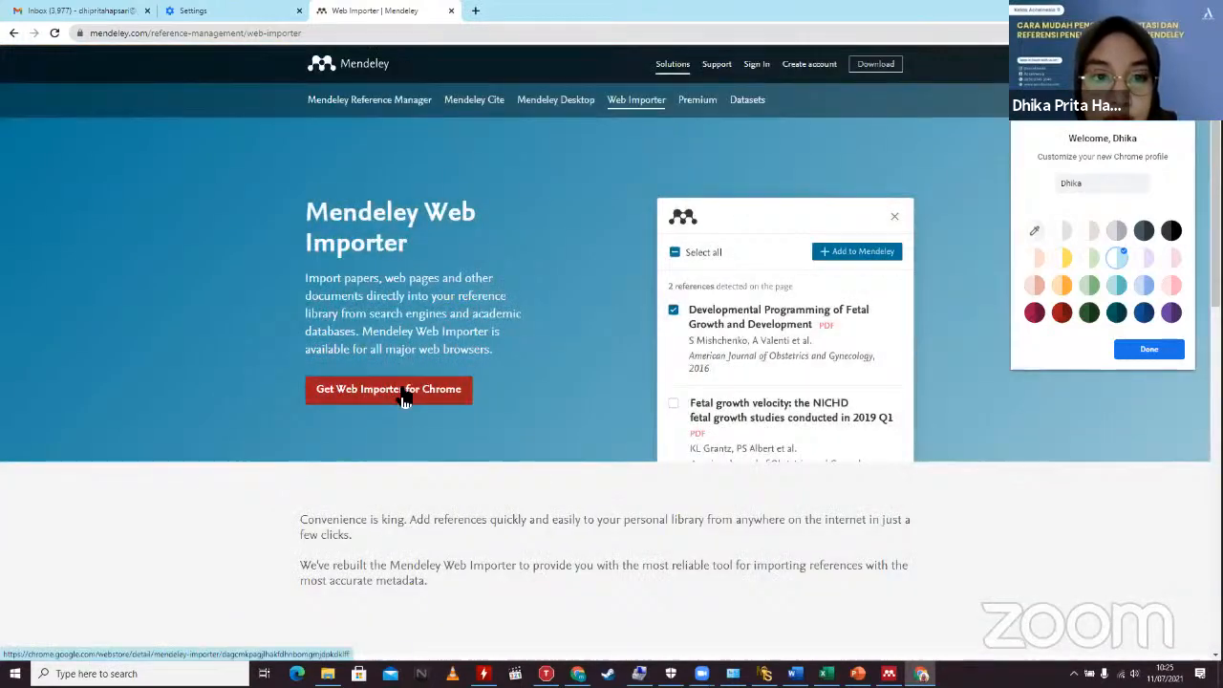
left_click(402, 394)
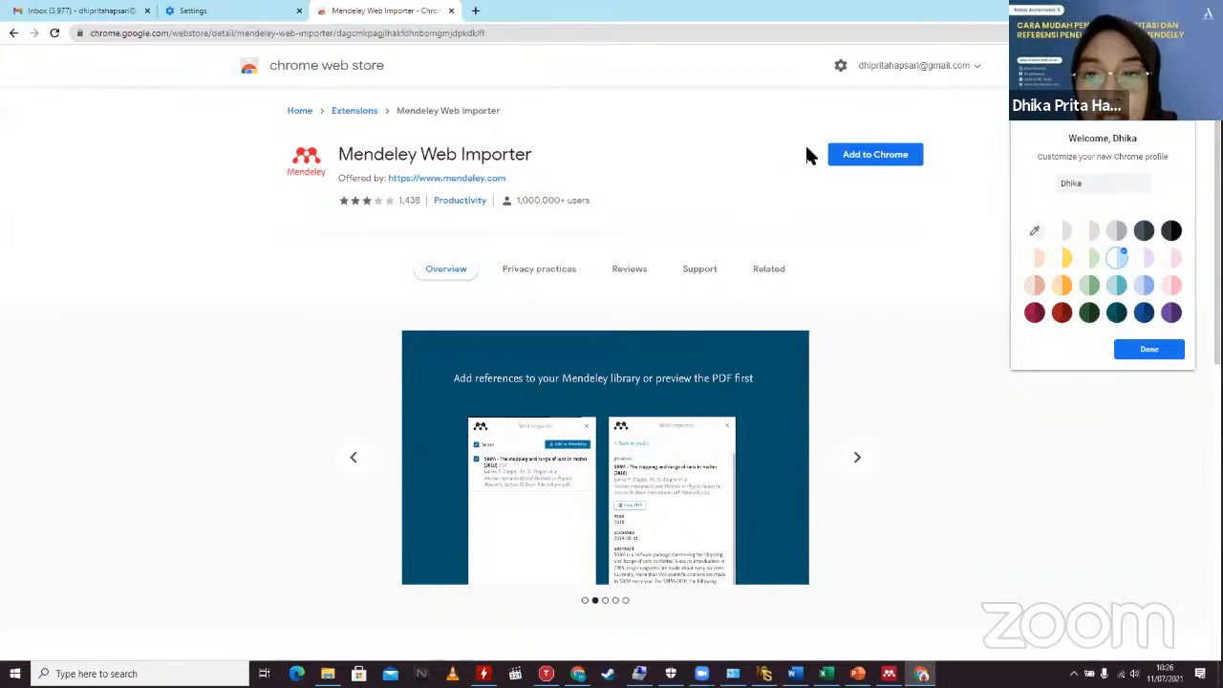
Step: Add the Mendeley Web Importer extension to Chrome, turn on sync, and go back to Settings
left_click(874, 158)
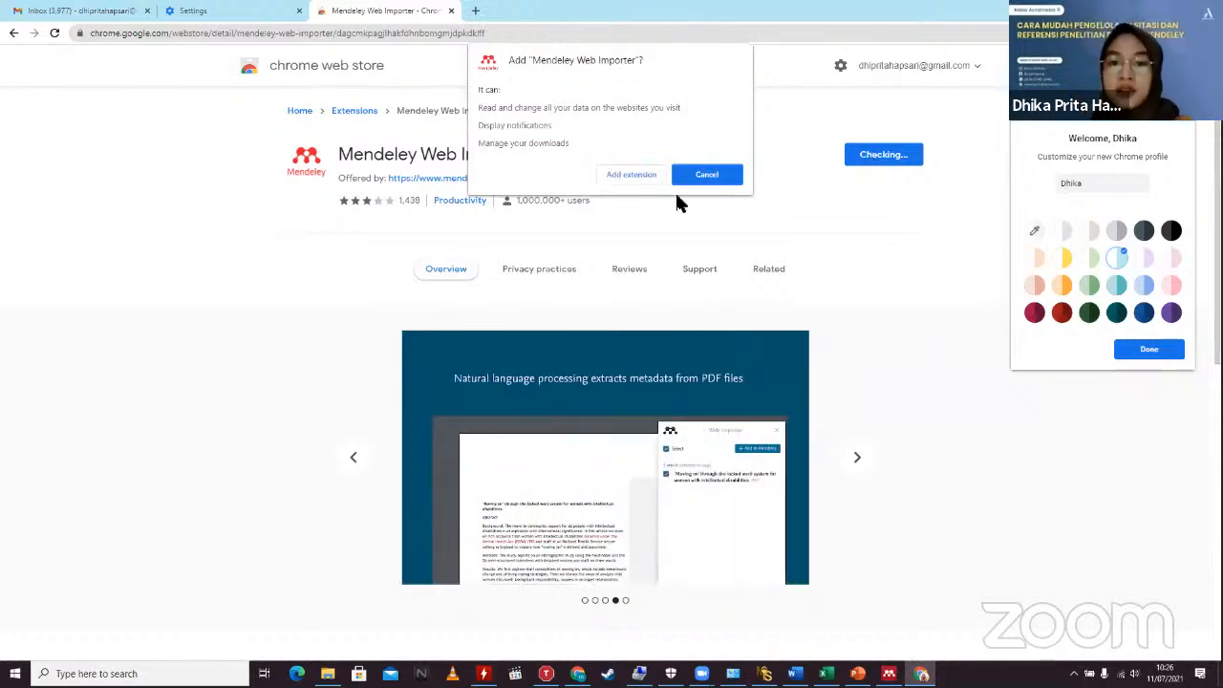
left_click(611, 175)
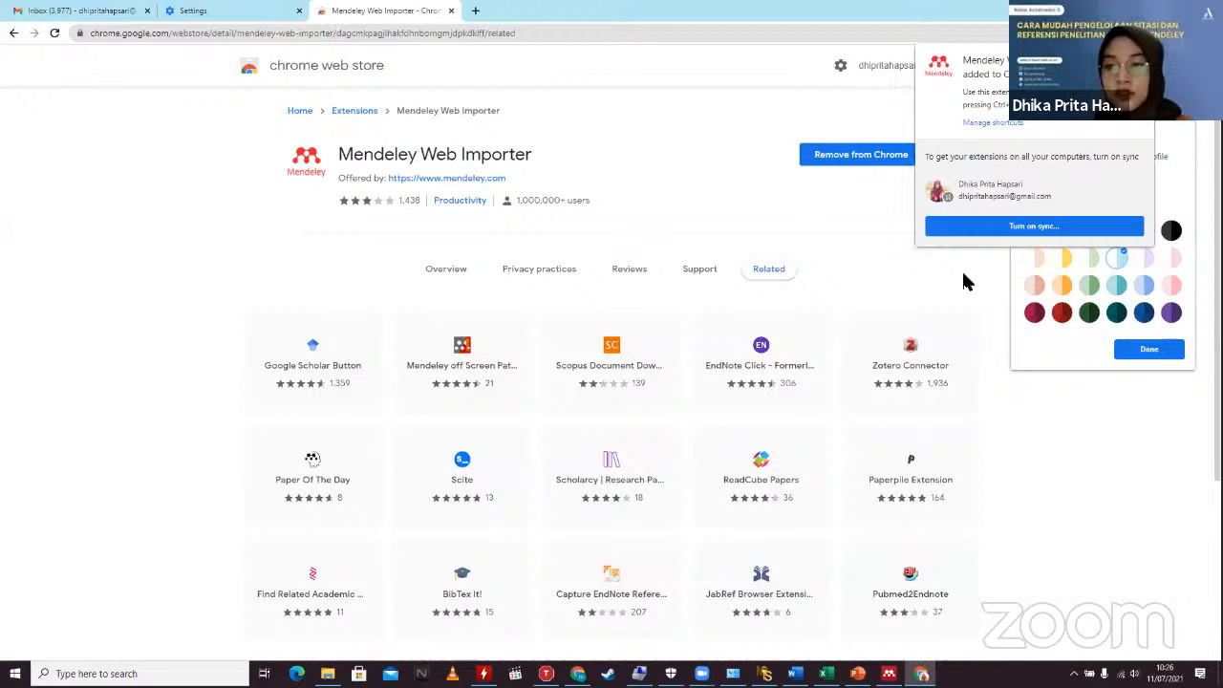
left_click(955, 227)
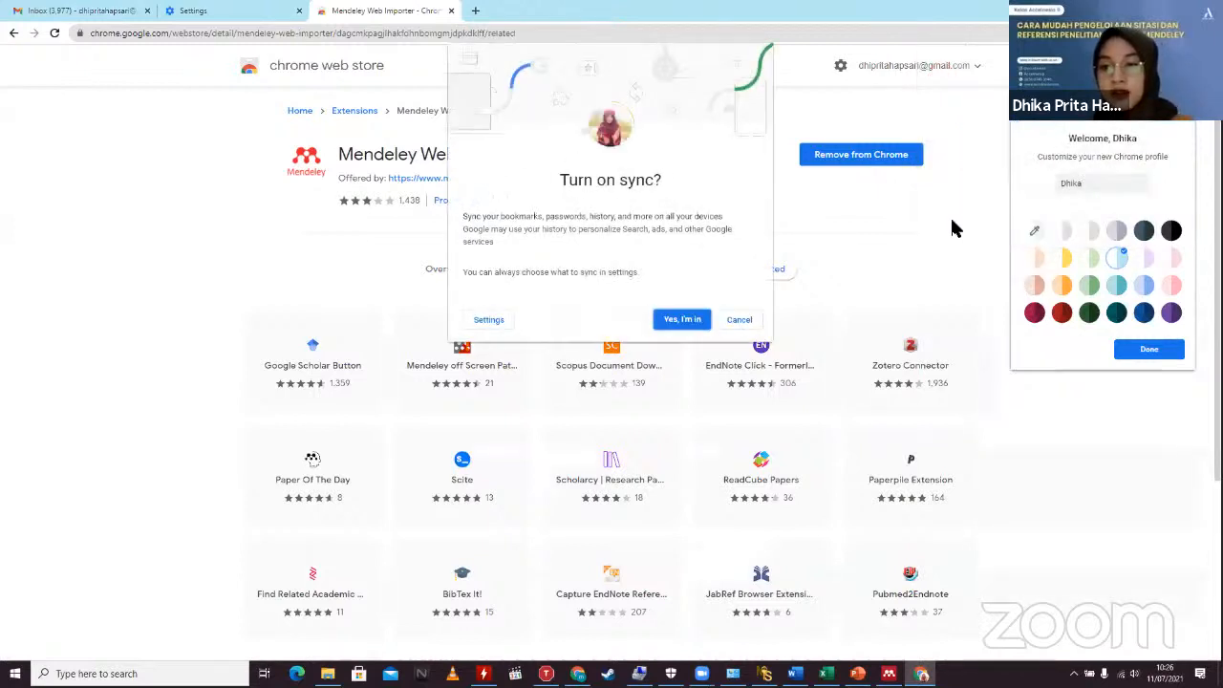
left_click(681, 319)
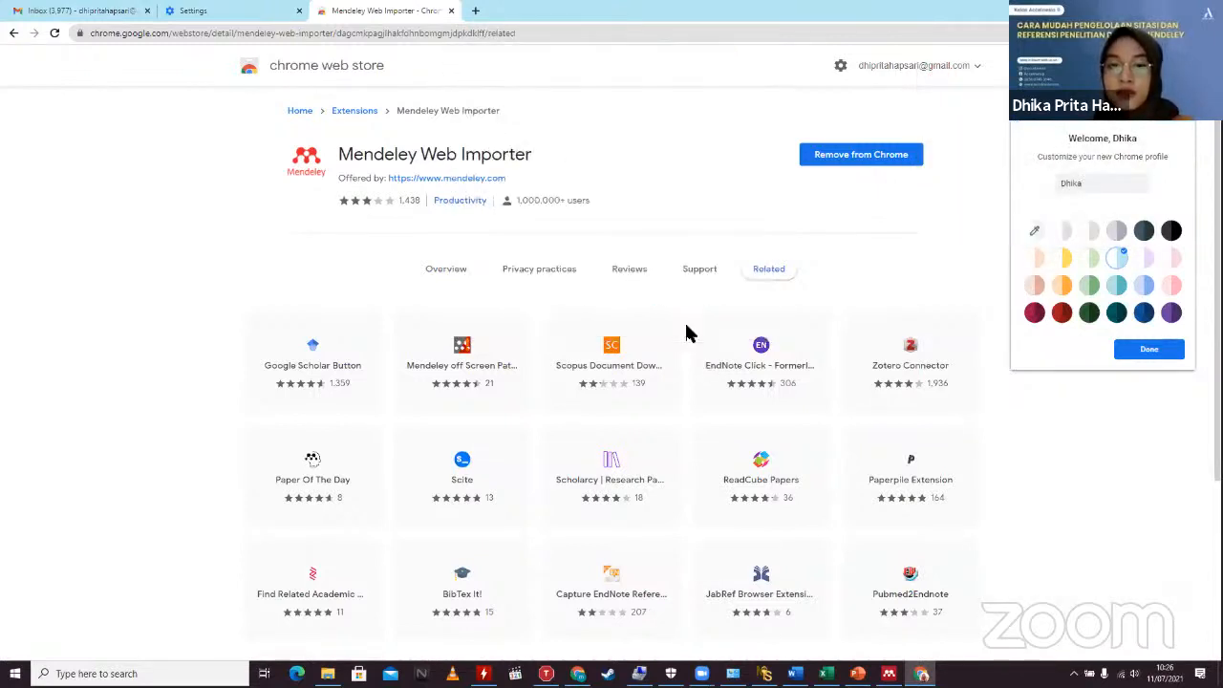
left_click(194, 13)
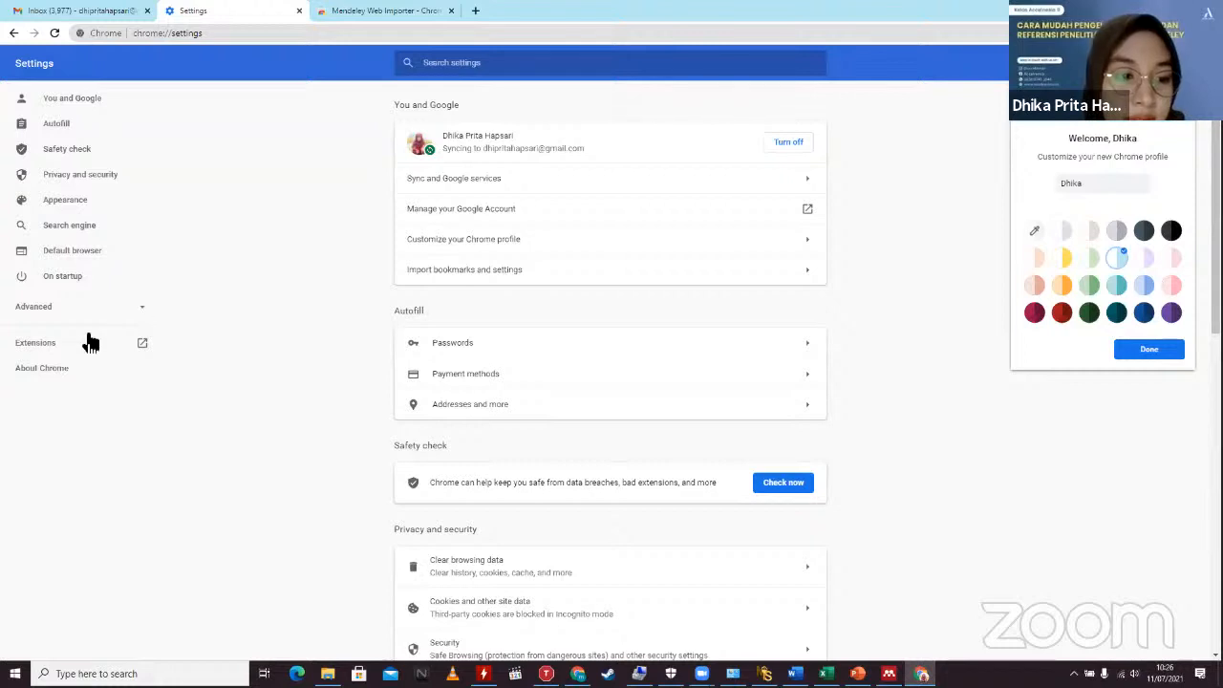
Step: Check chrome://extensions for Mendeley Web Importer, then go back to its Web Store page
left_click(53, 344)
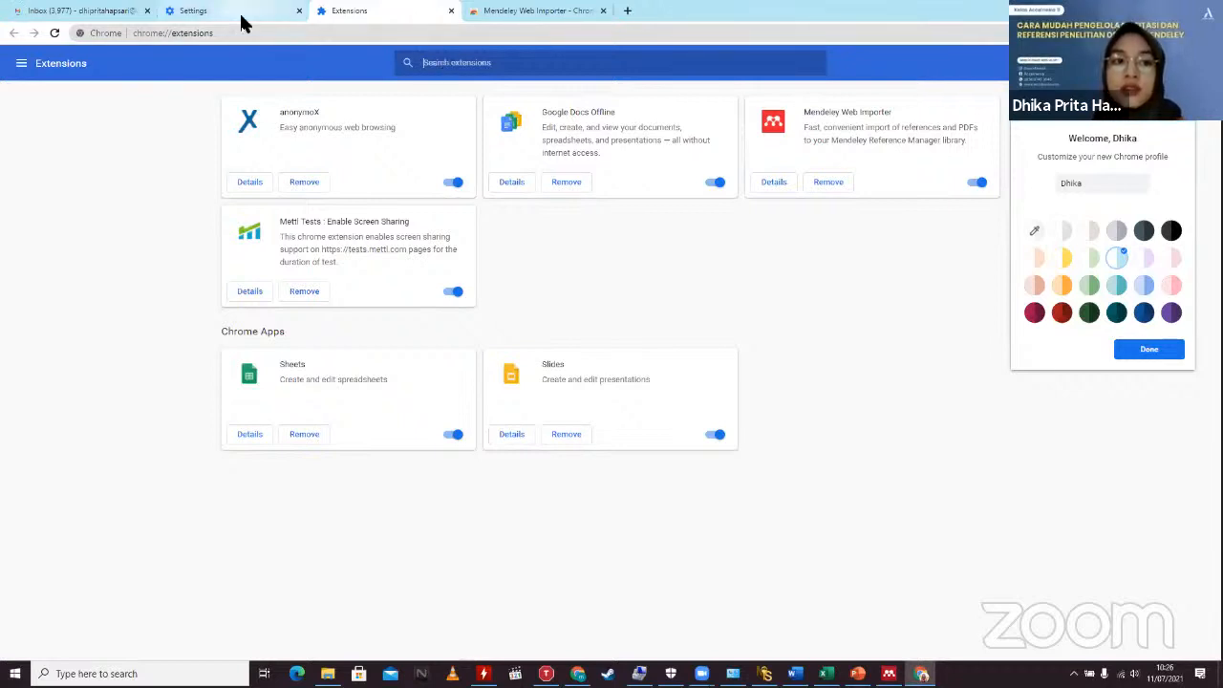
left_click(209, 19)
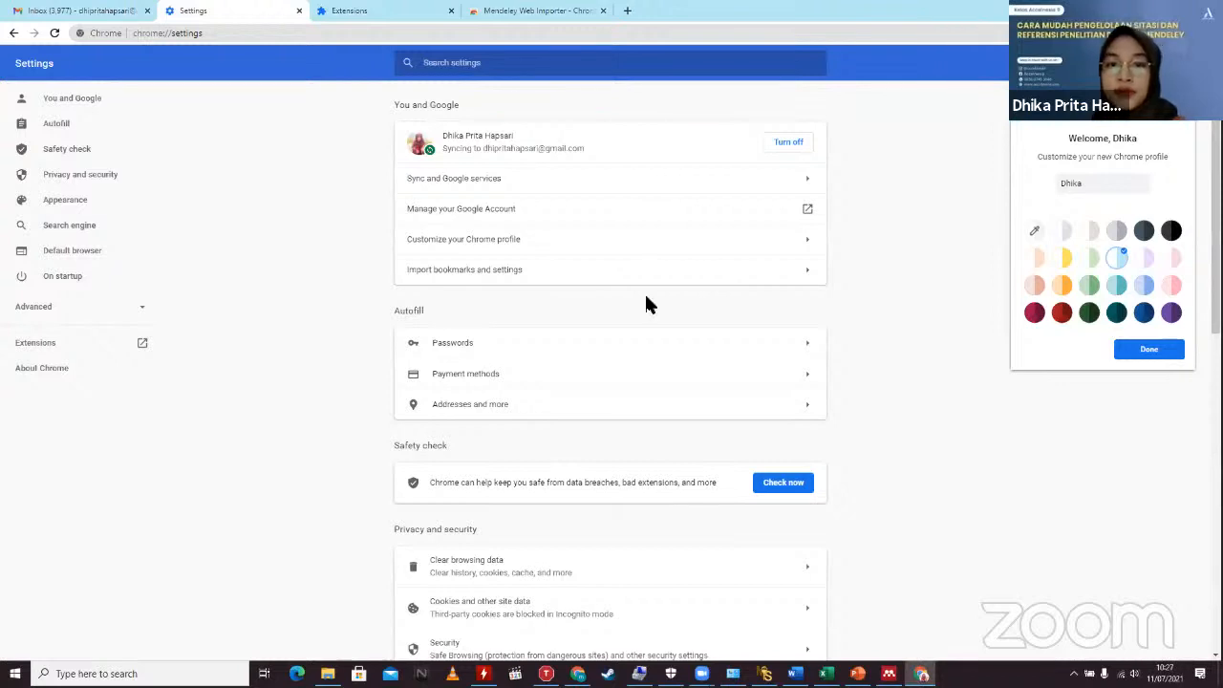
left_click(505, 13)
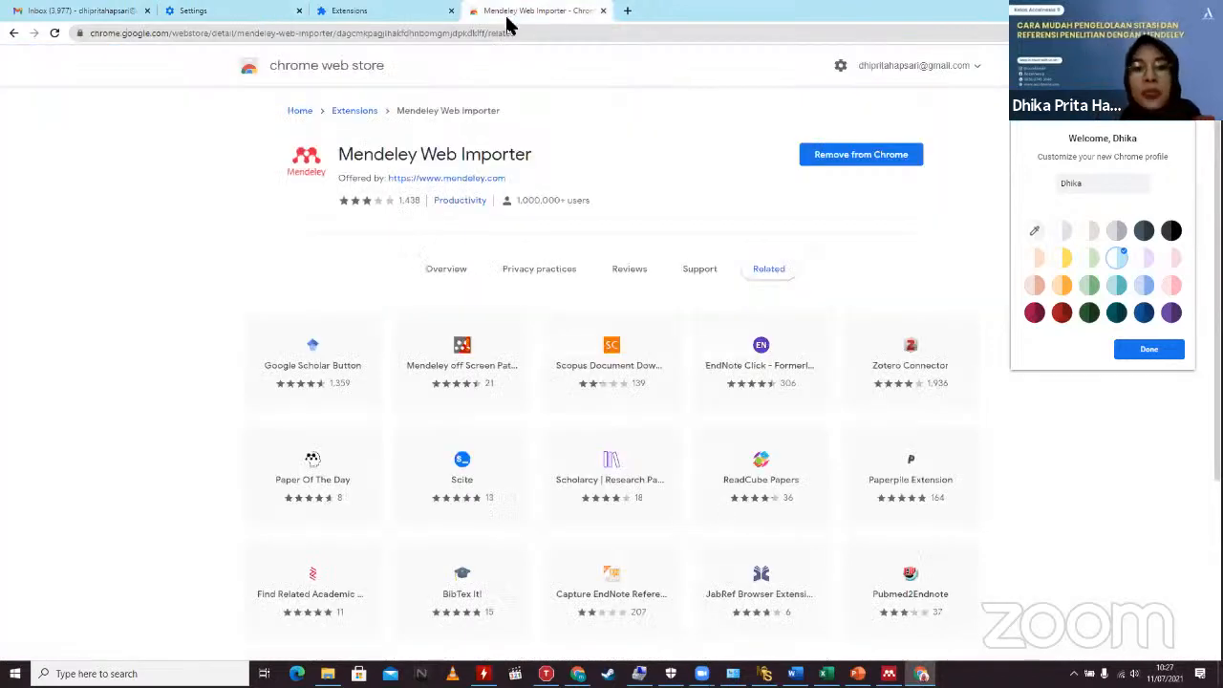
left_click(519, 37)
type("me")
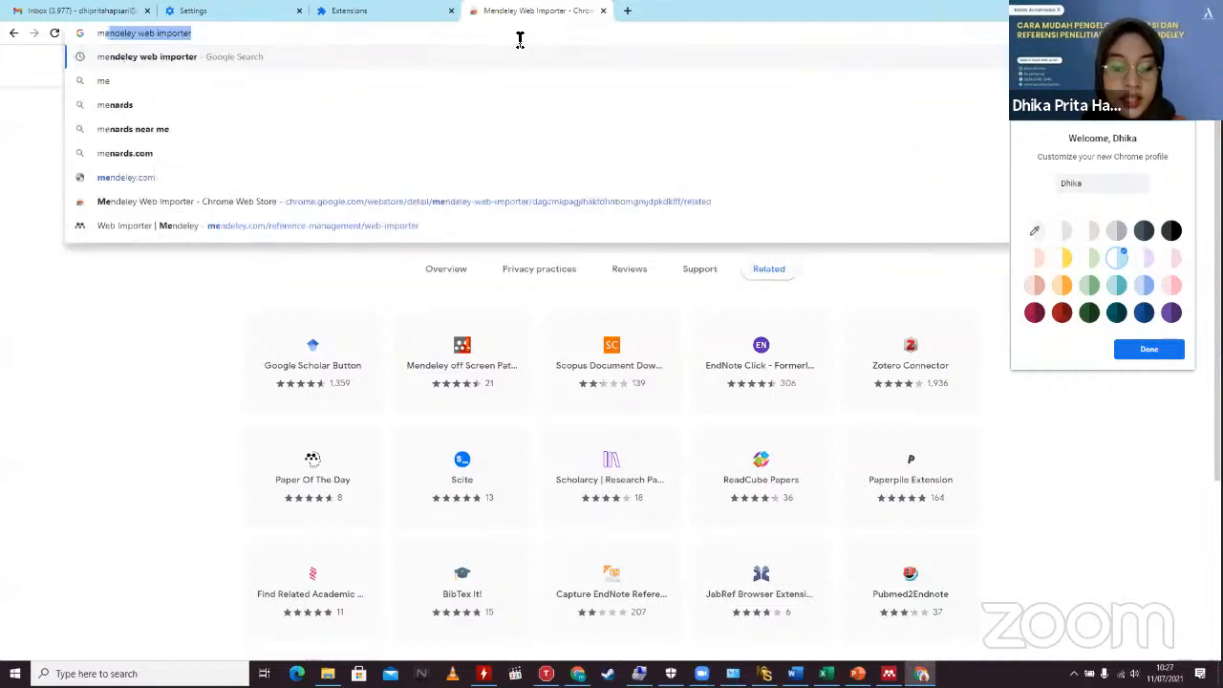
type("ndeley")
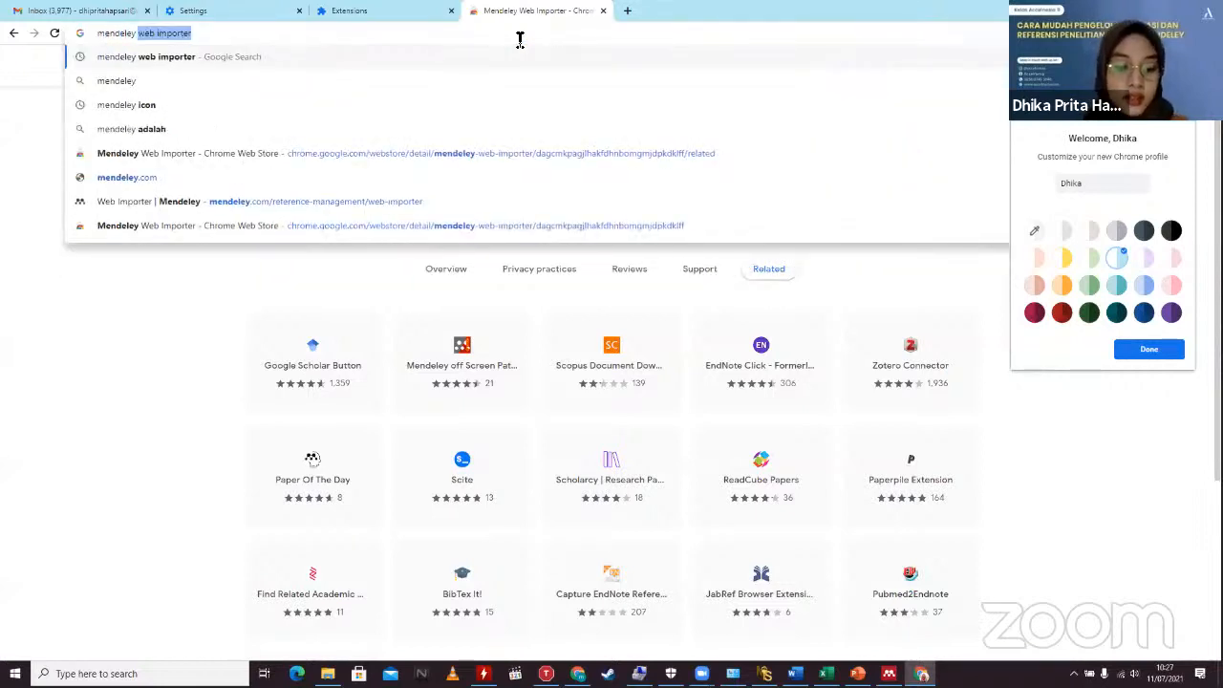
type(" web importer")
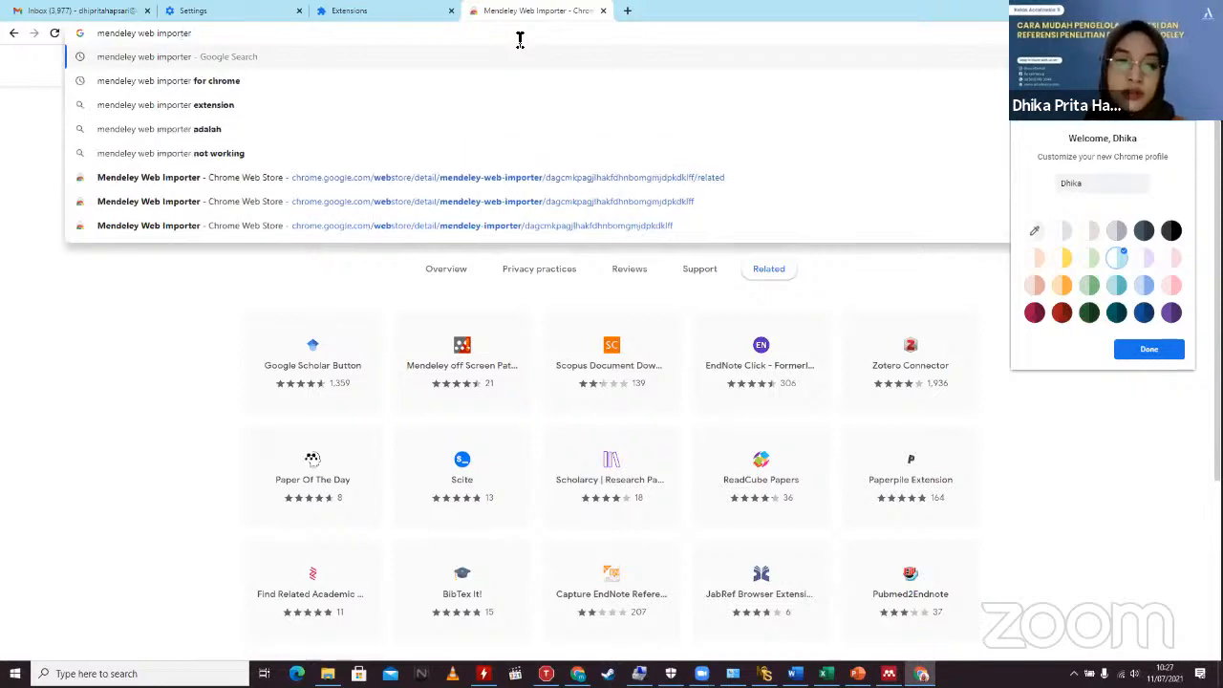
key("Return")
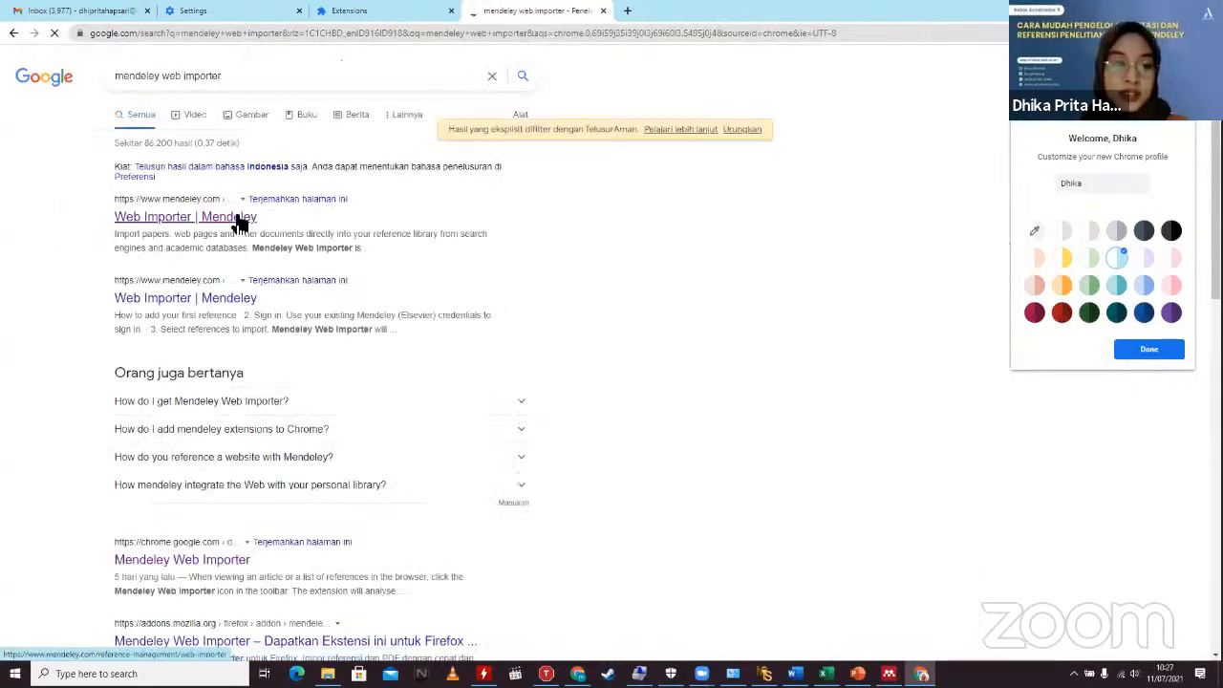
left_click(153, 222)
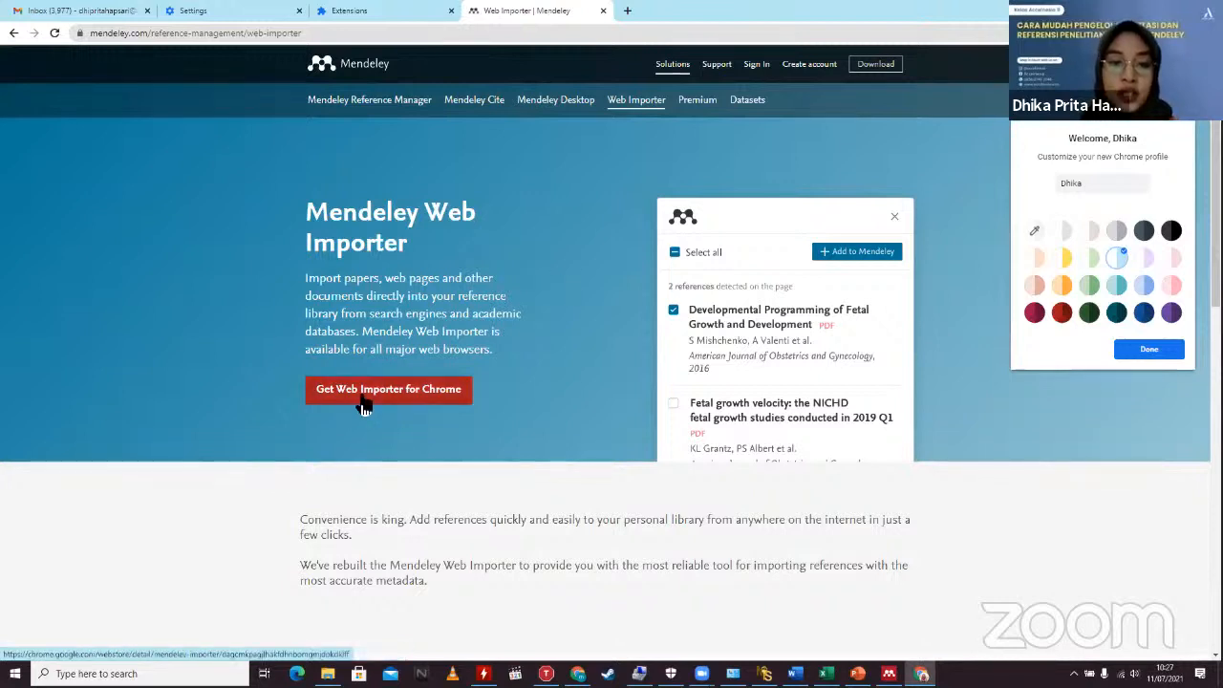
left_click(403, 386)
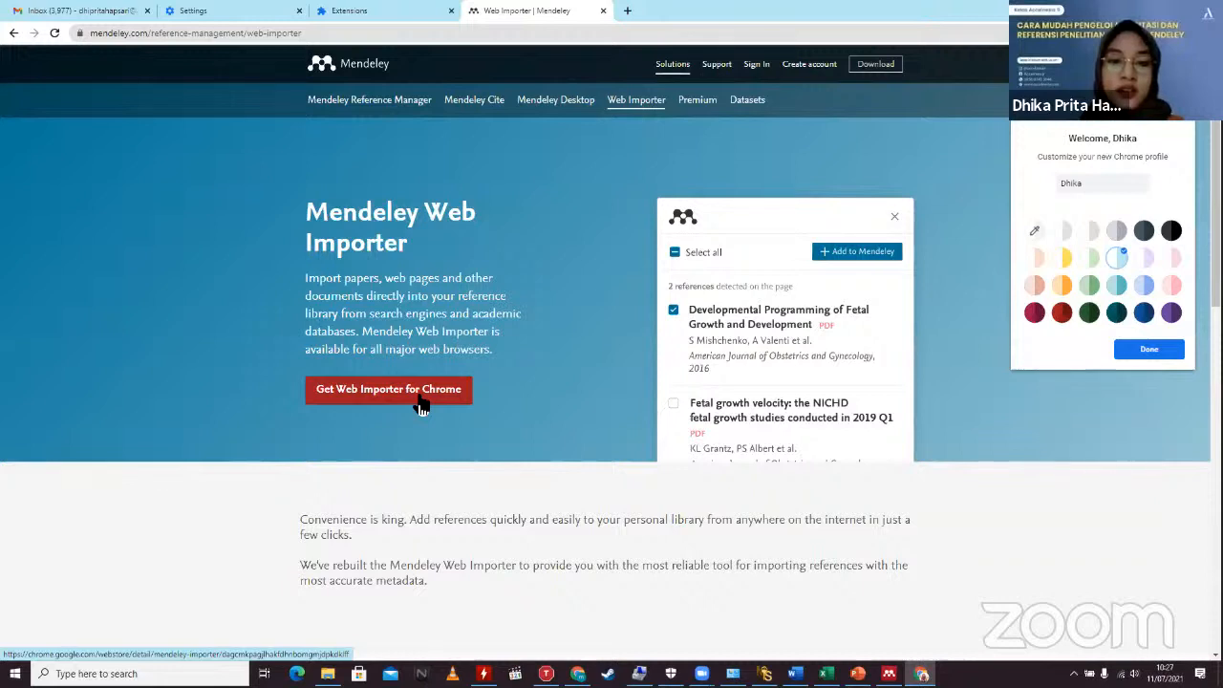
left_click(412, 403)
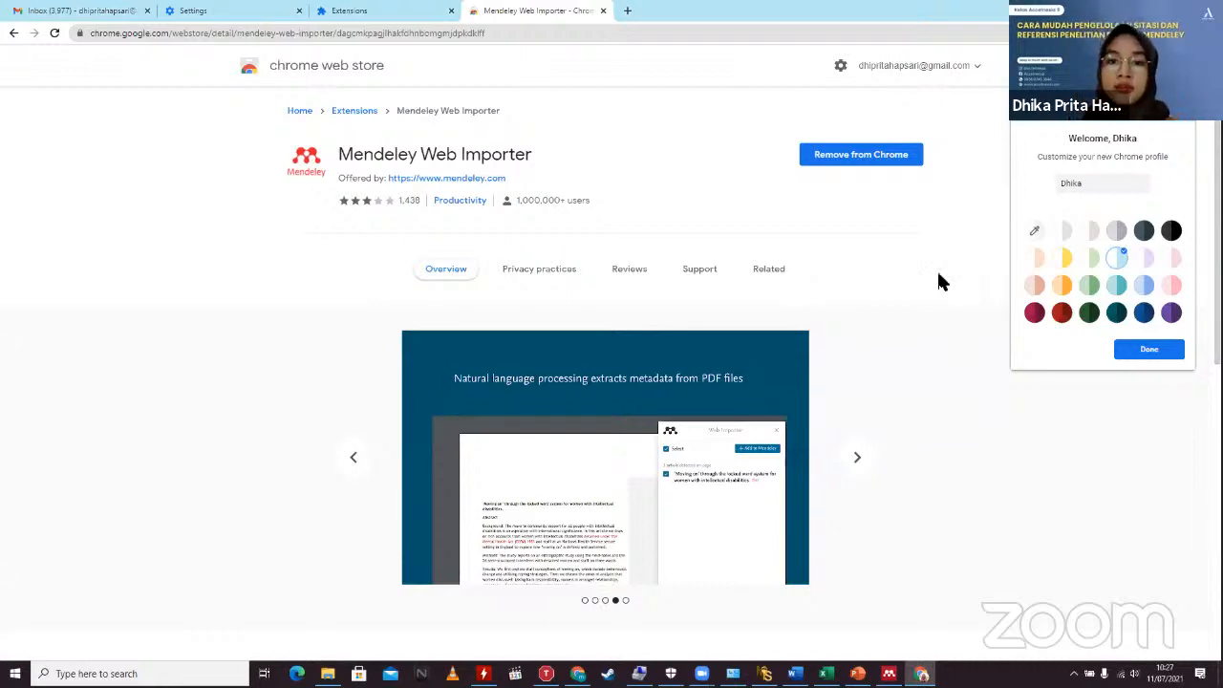
Step: Open a new Chrome tab and begin a search with 'goo'
left_click(628, 11)
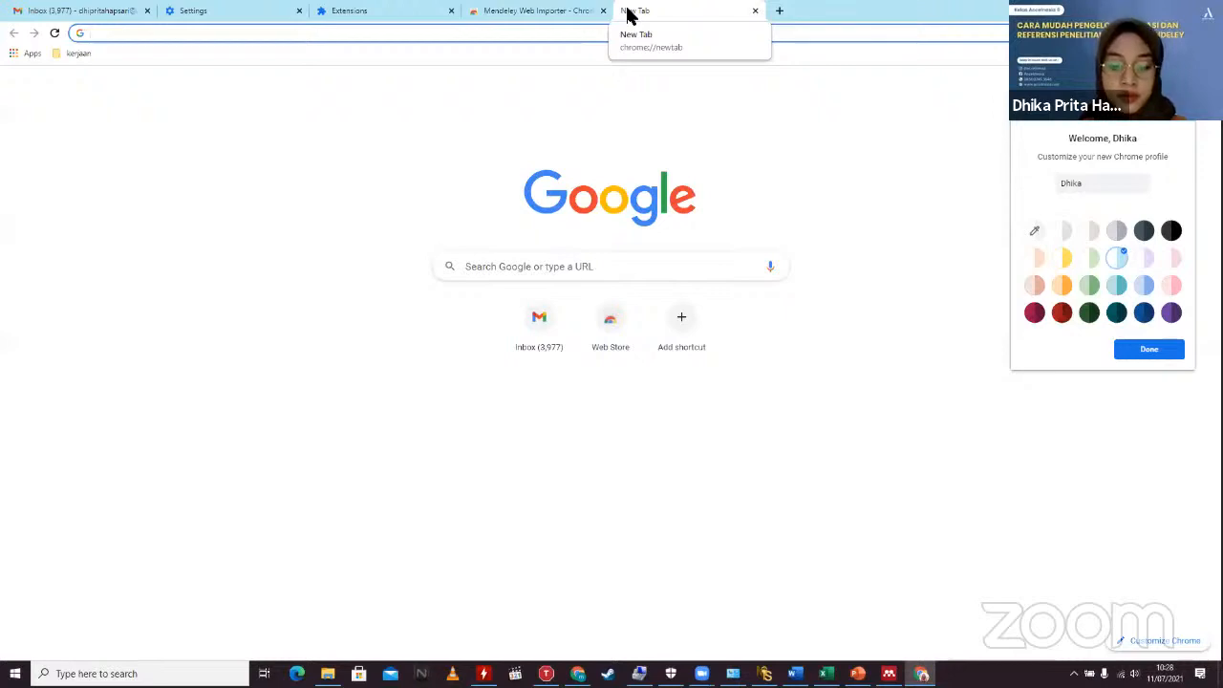
type("goo")
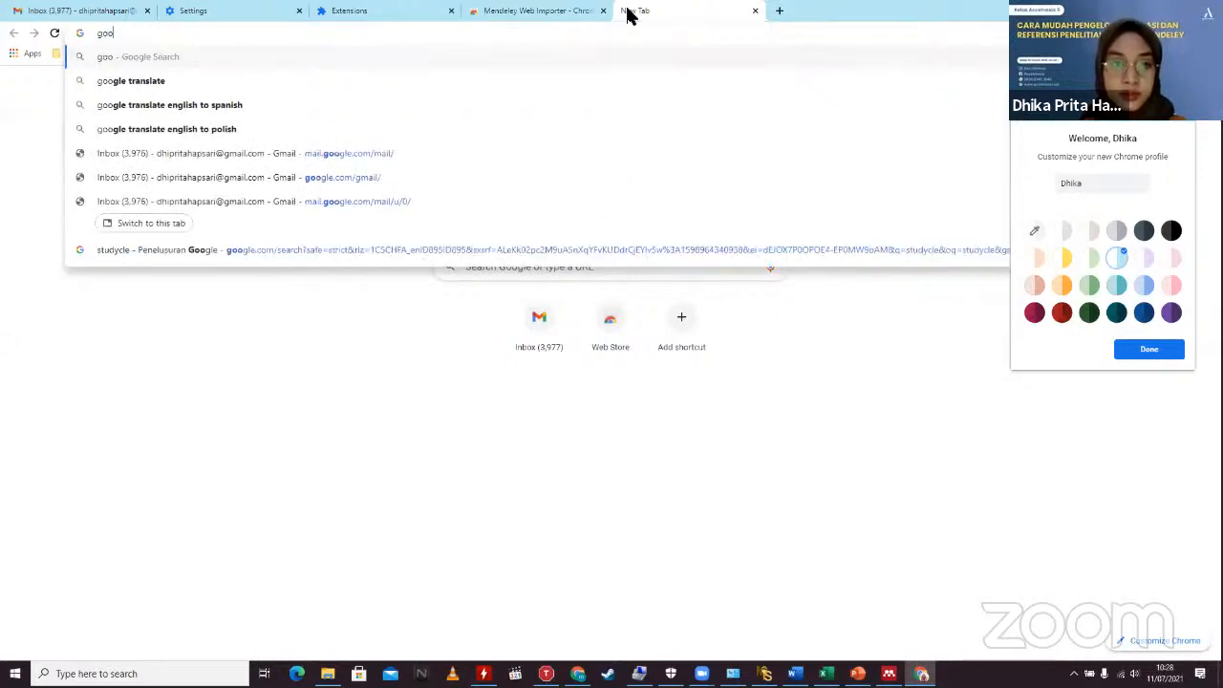
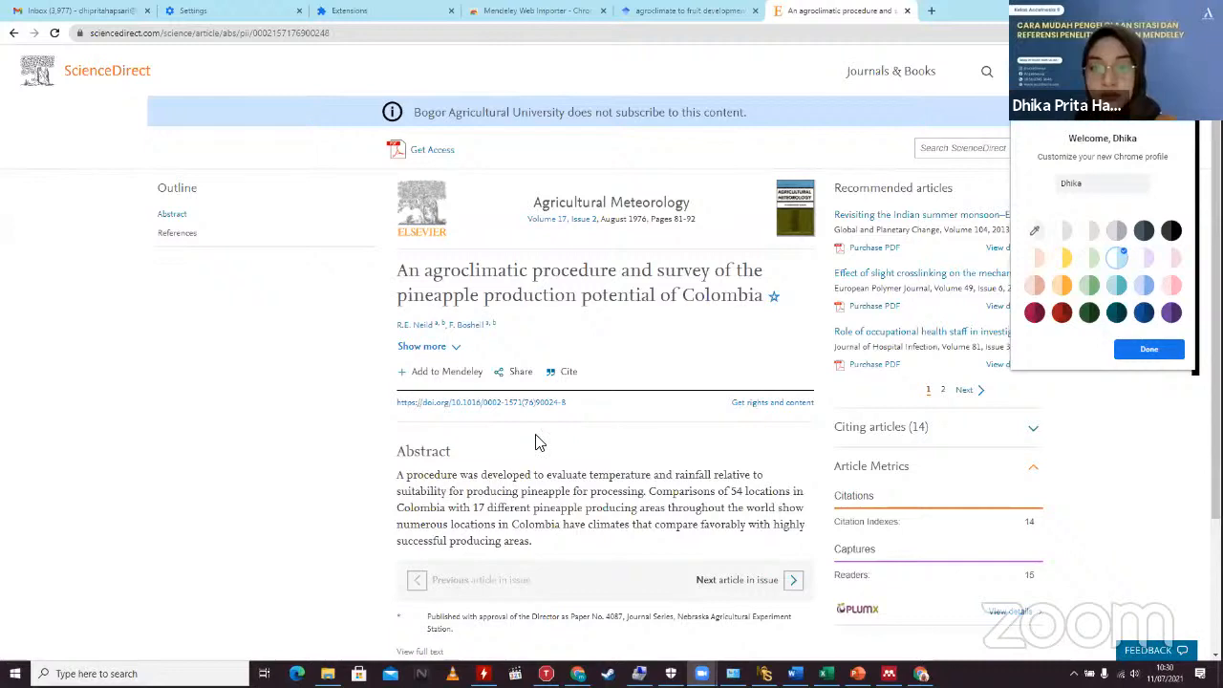
left_click(227, 439)
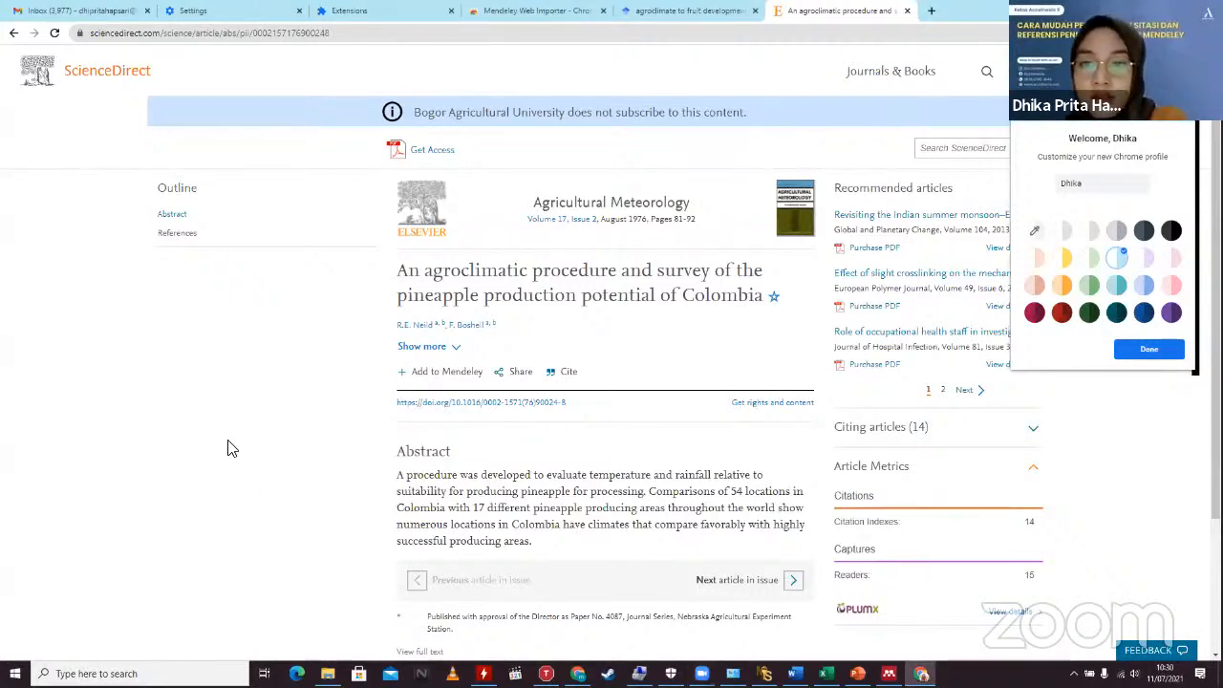
scroll(228, 448, "down", 2)
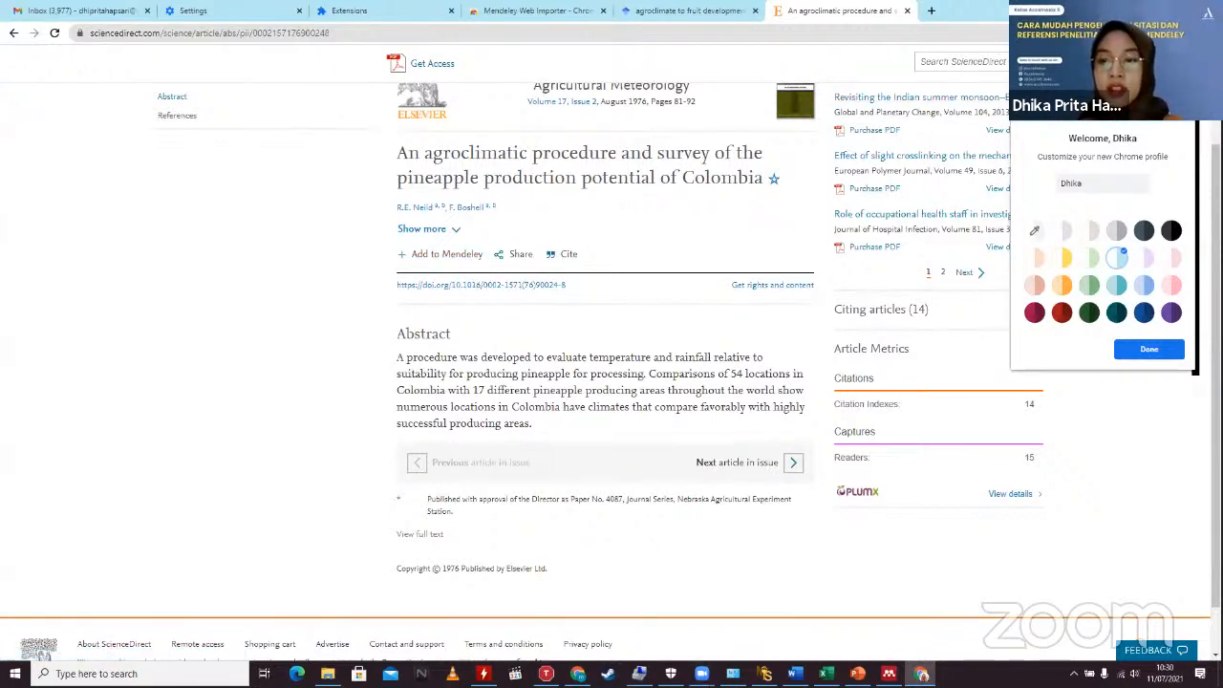
left_click(1141, 351)
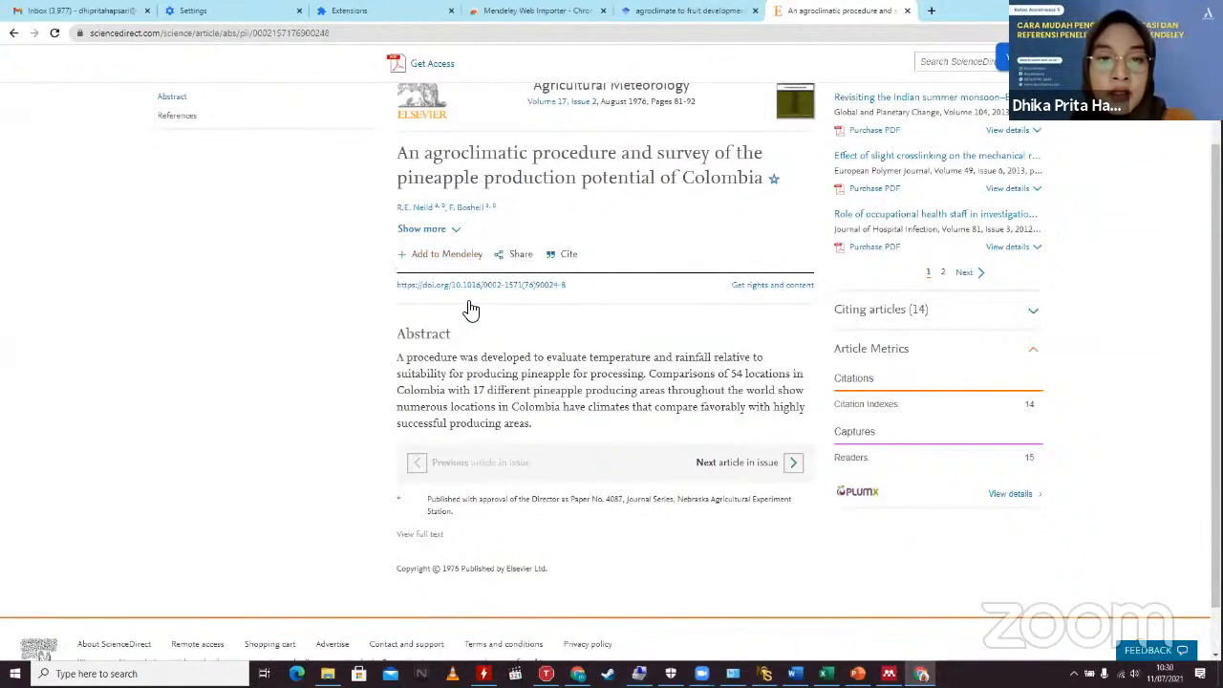
Step: Send the pineapple article to Mendeley Web Importer and sign in to the Mendeley account
left_click(431, 258)
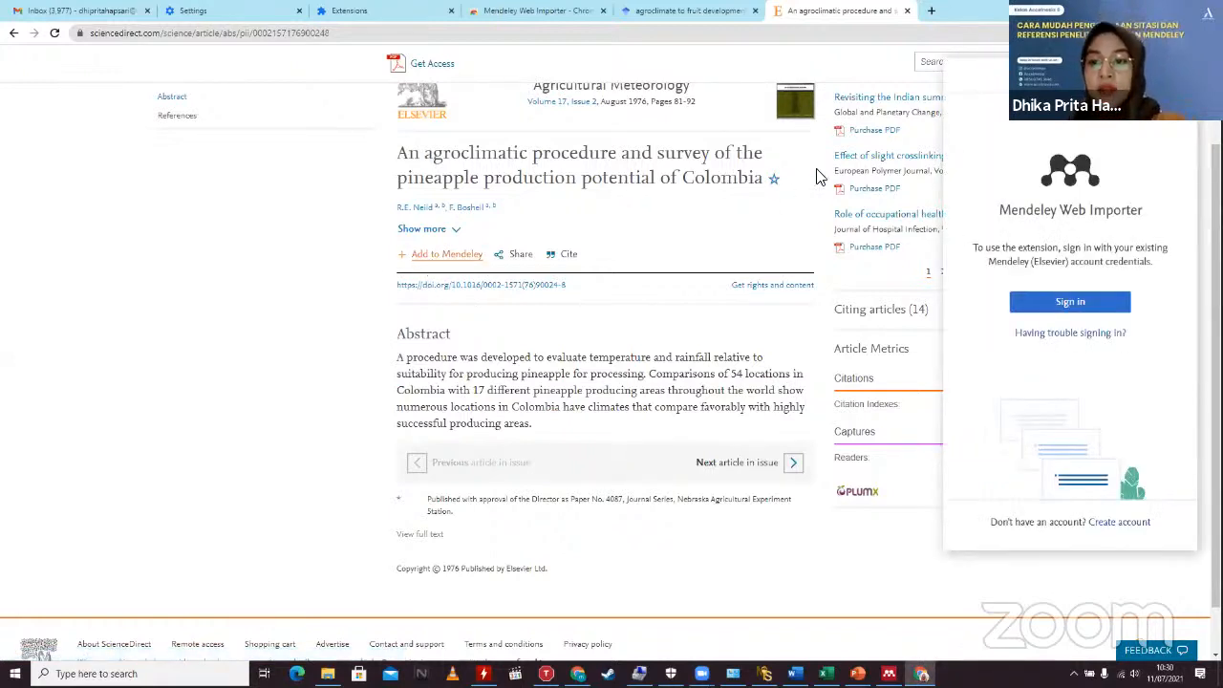
left_click(1060, 302)
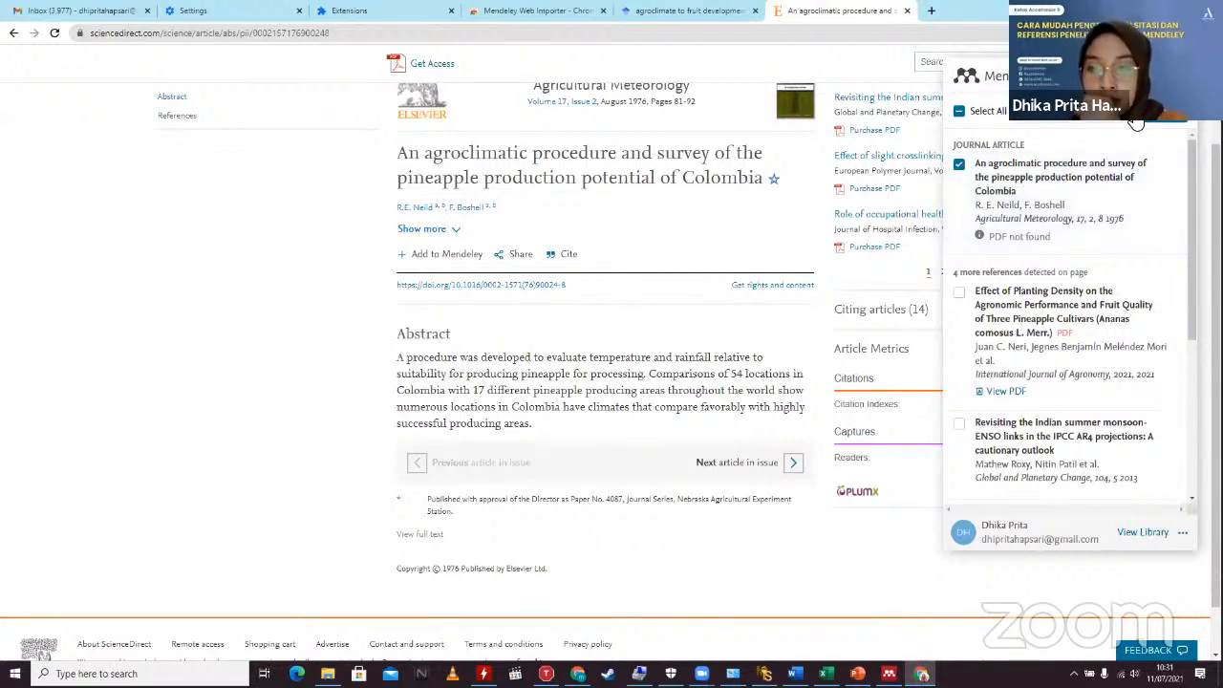
Step: Add the checked 1976 pineapple article to the library, then bring up Mendeley Desktop
left_click(1136, 122)
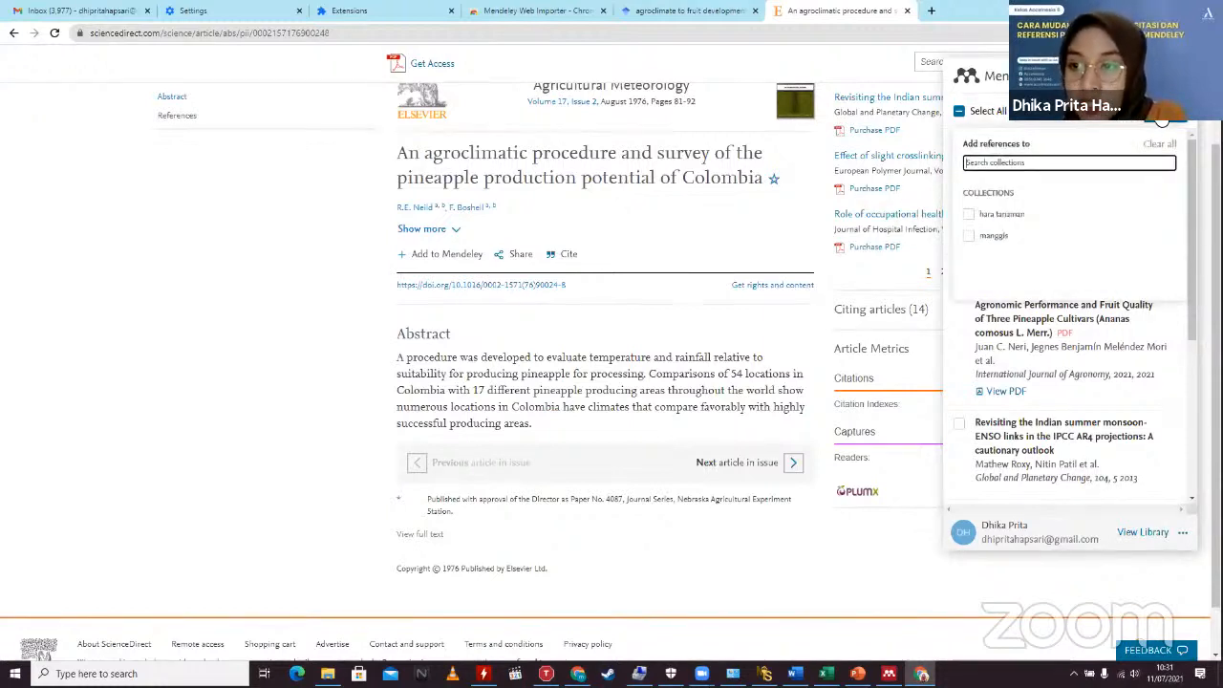
left_click(1167, 121)
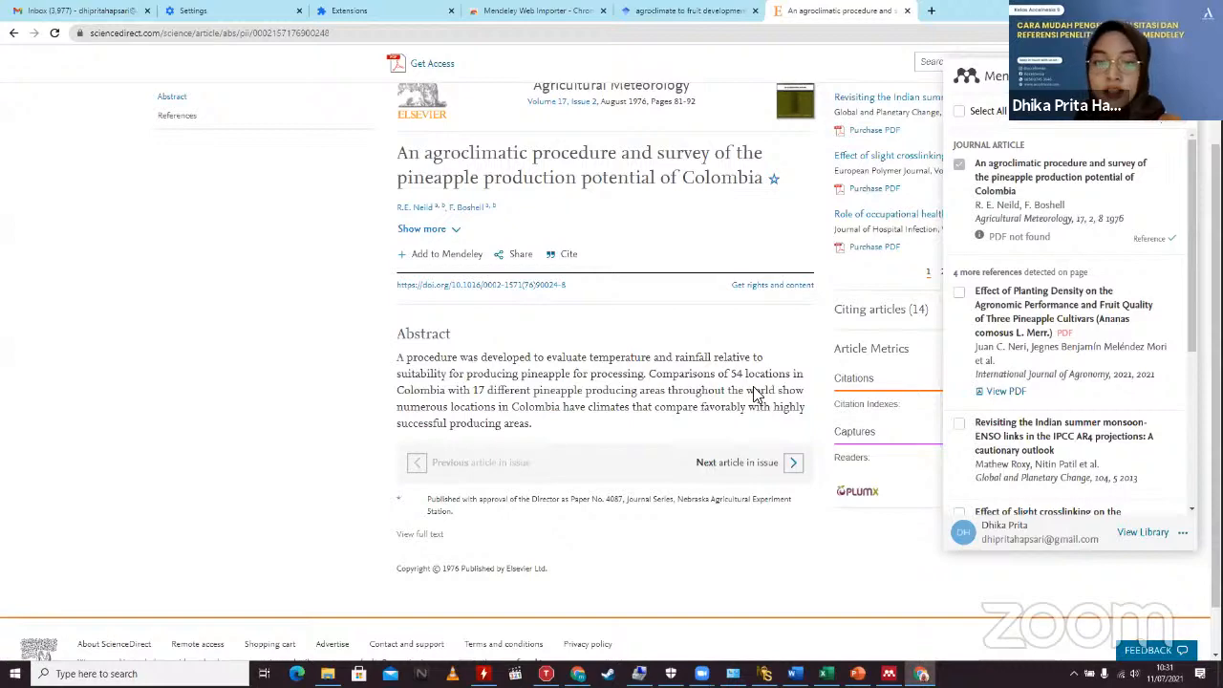
left_click(880, 662)
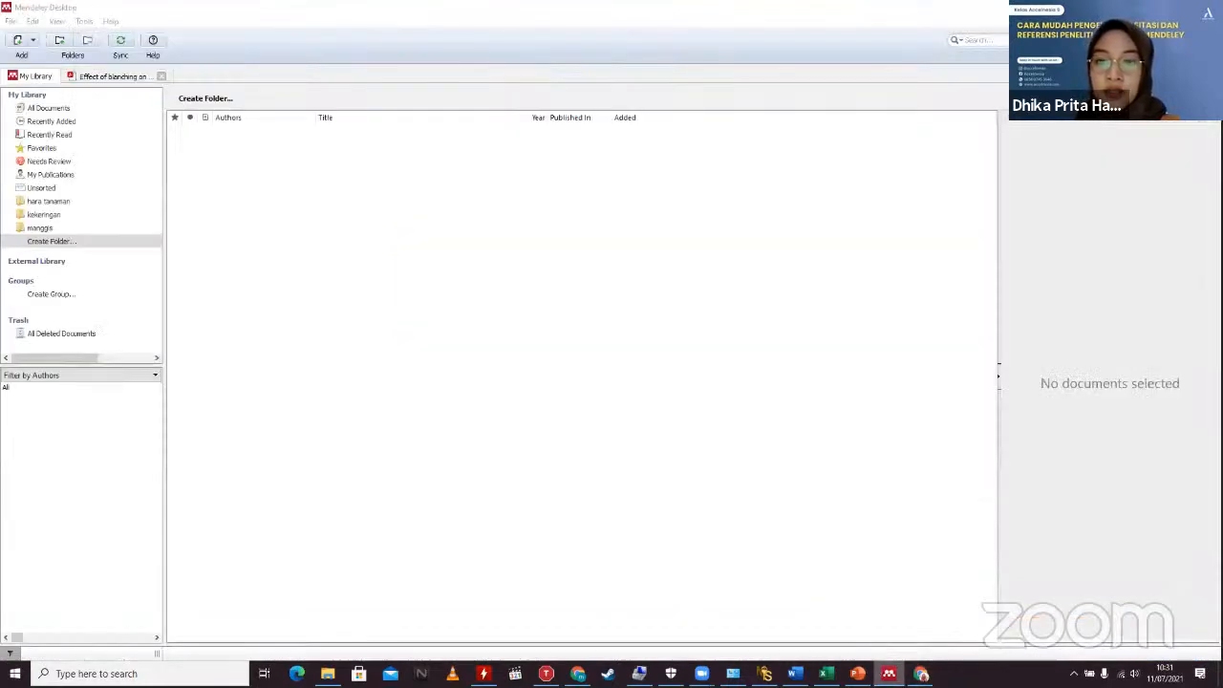
Step: Sync the Mendeley Desktop library with the online account
left_click(921, 674)
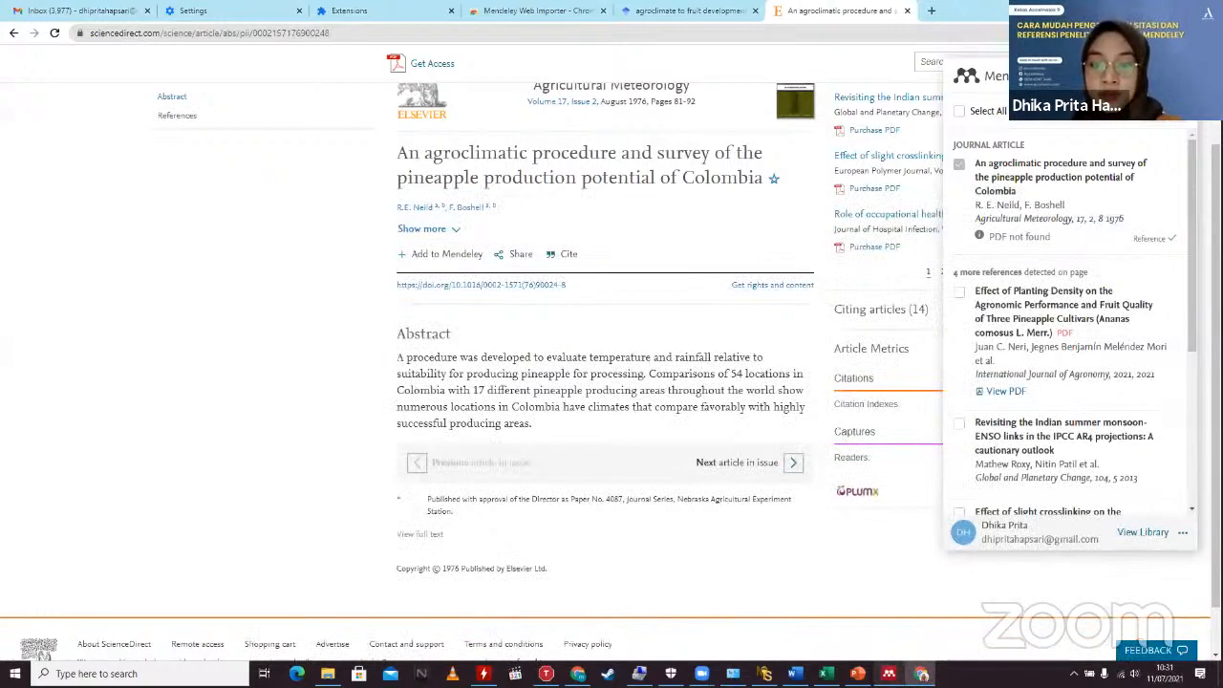
left_click(889, 673)
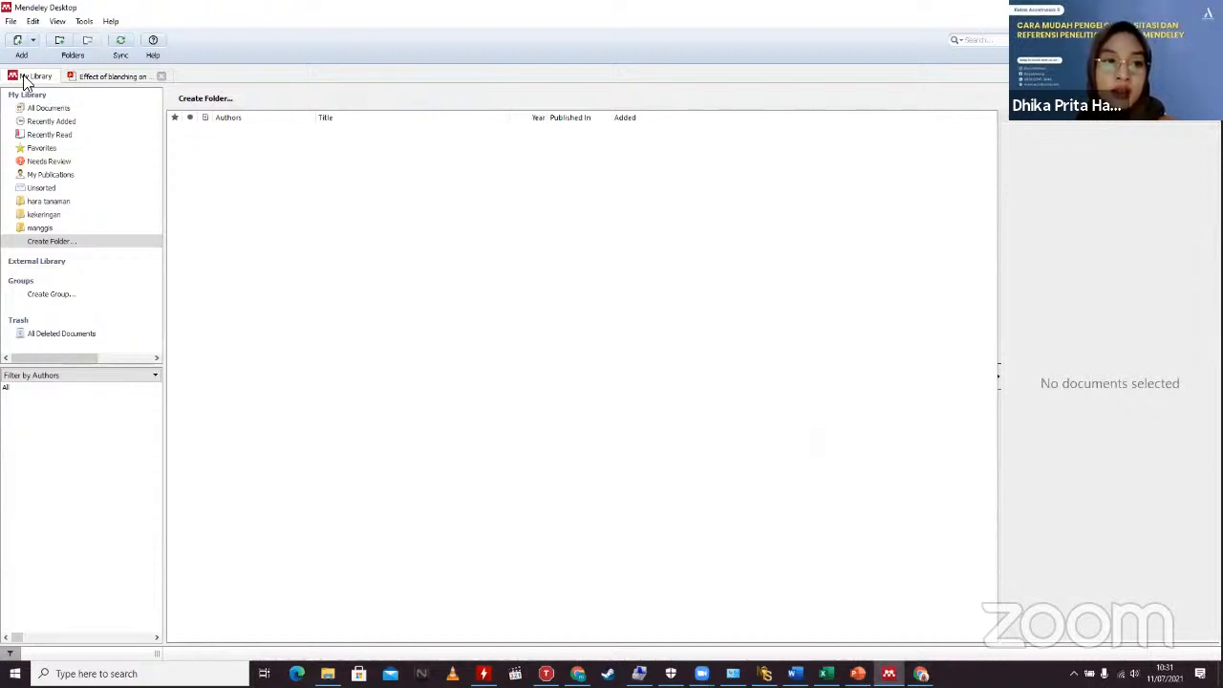
left_click(119, 43)
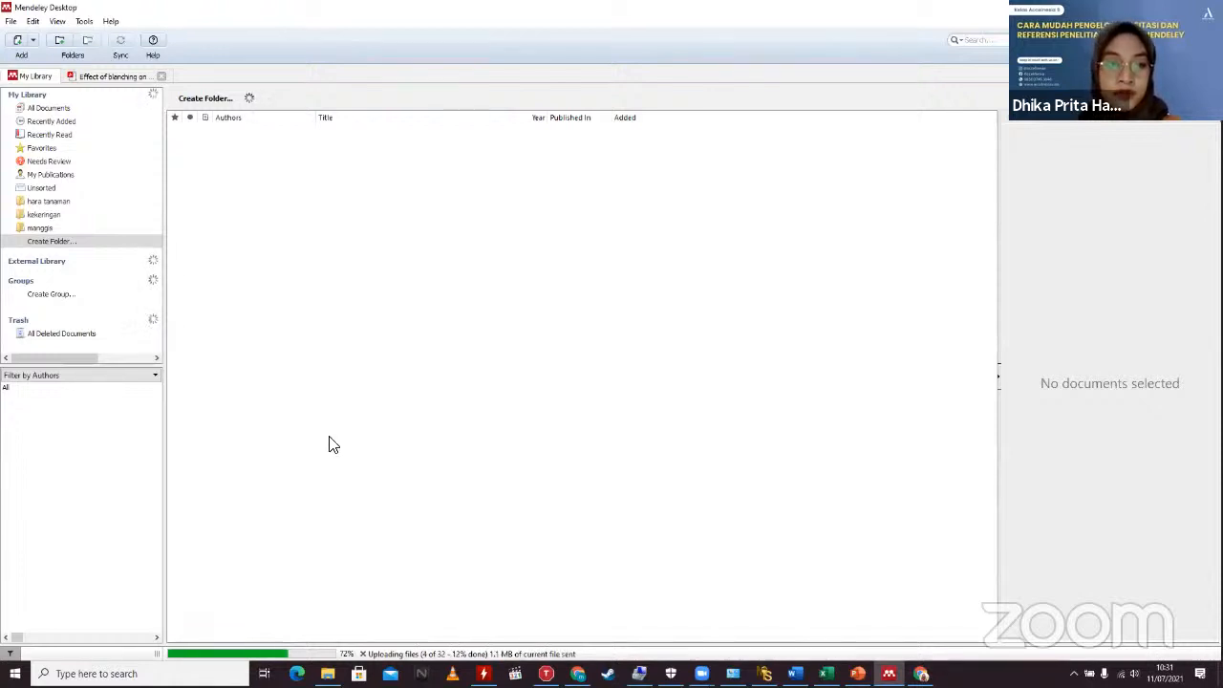
Step: Find the 1976 pineapple article in Recently Added, then return to the ScienceDirect page
left_click(58, 122)
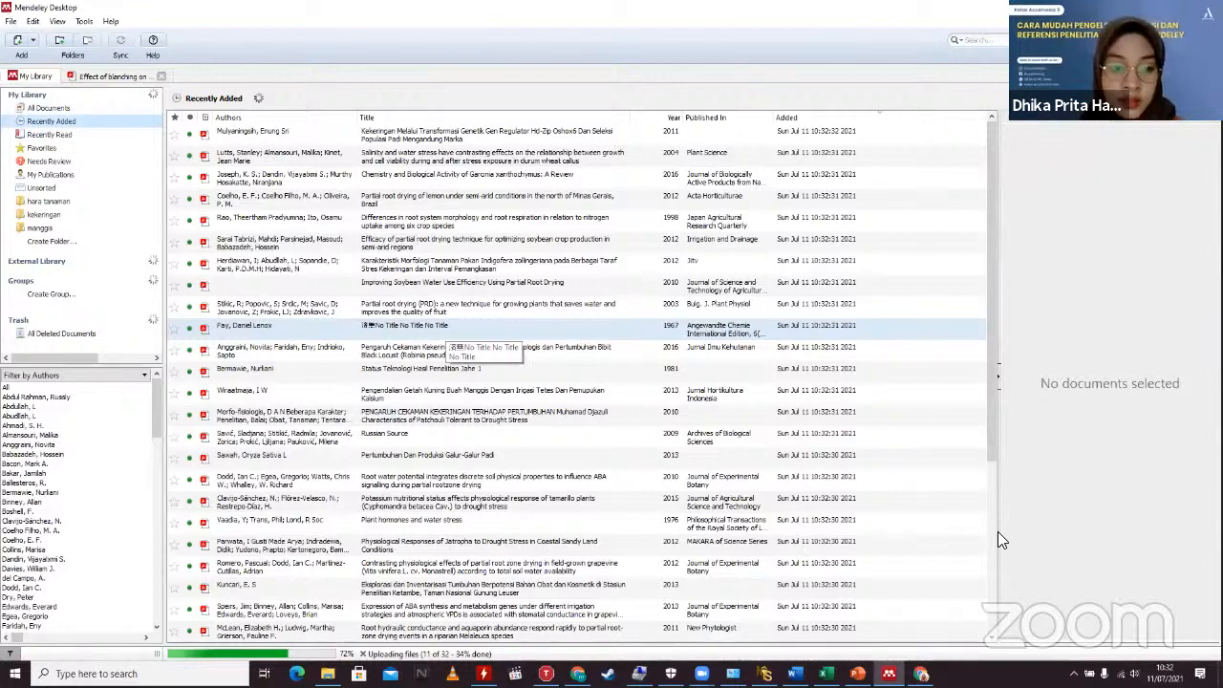
scroll(994, 533, "down", 3)
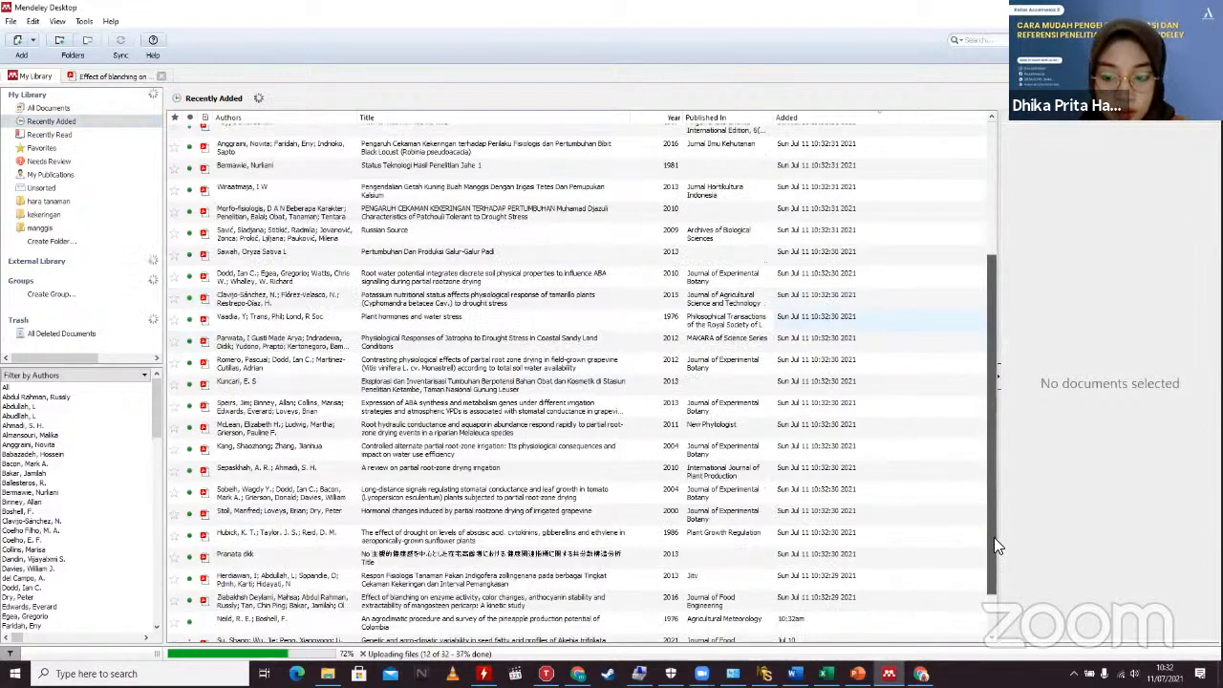
scroll(994, 548, "down", 1)
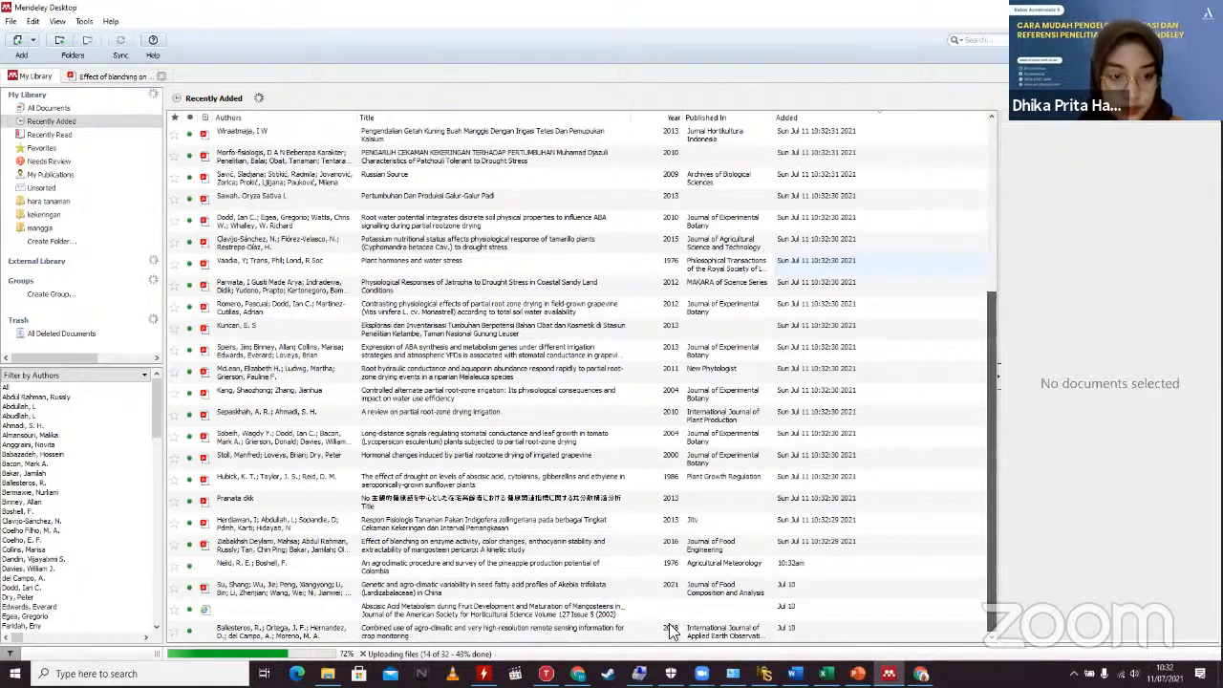
scroll(669, 623, "up", 4)
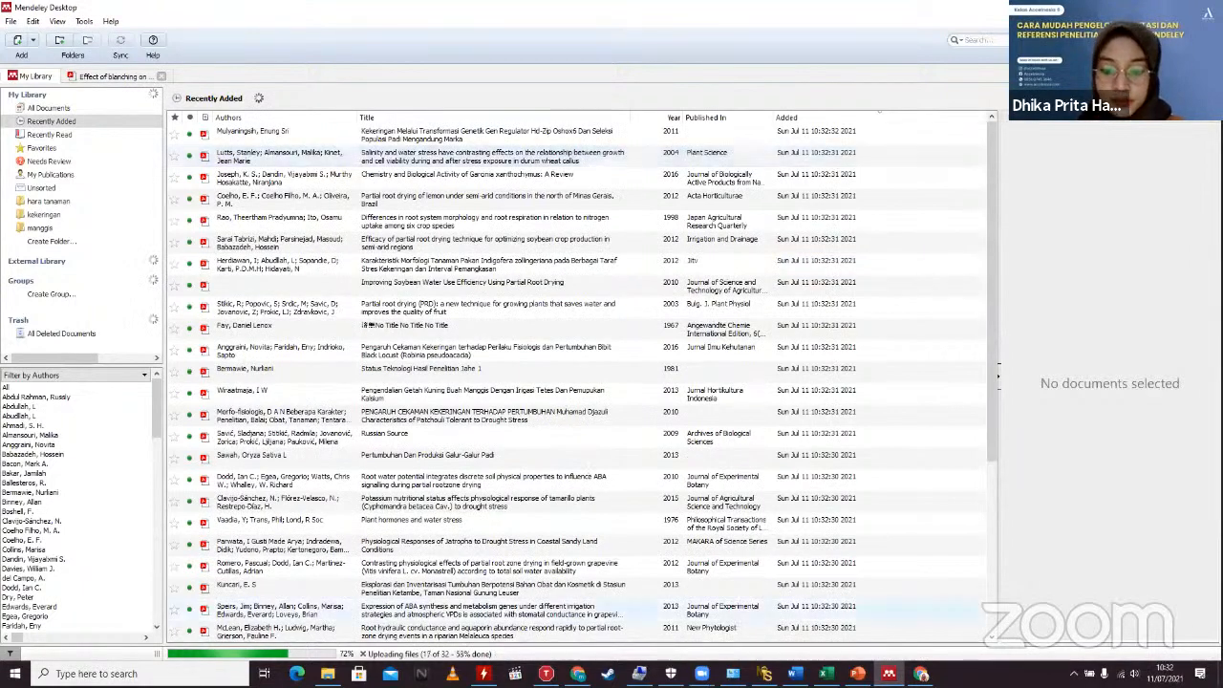
mouse_move(921, 673)
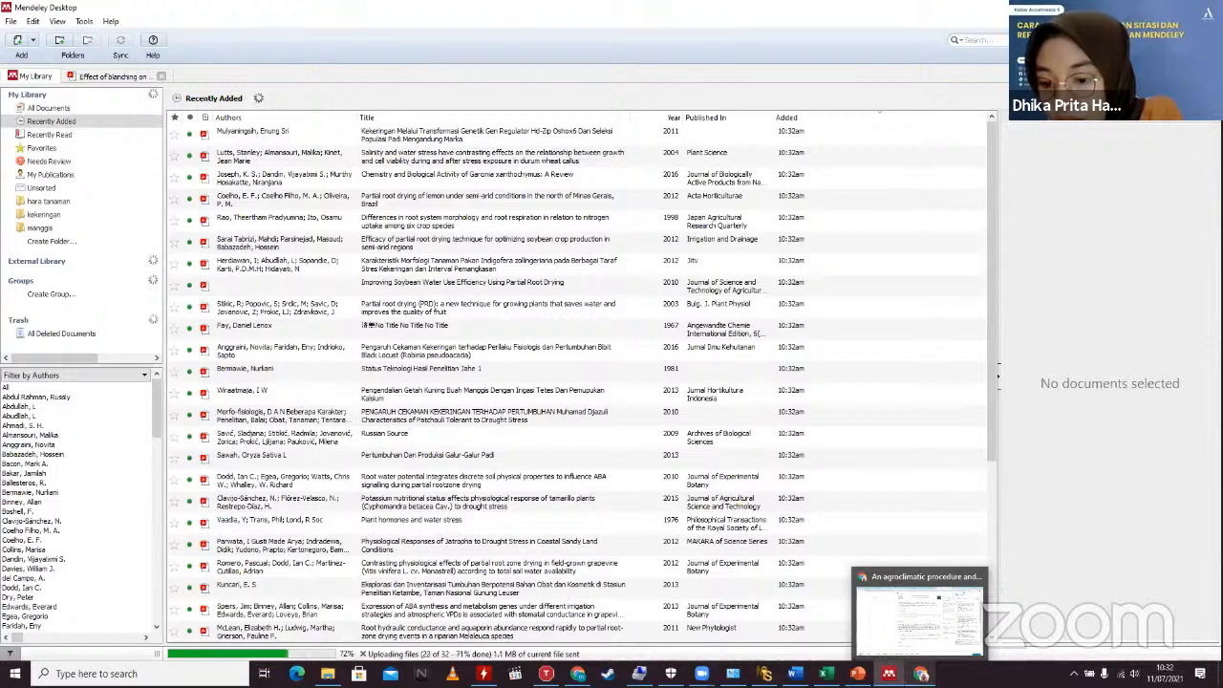
key("alt+Tab")
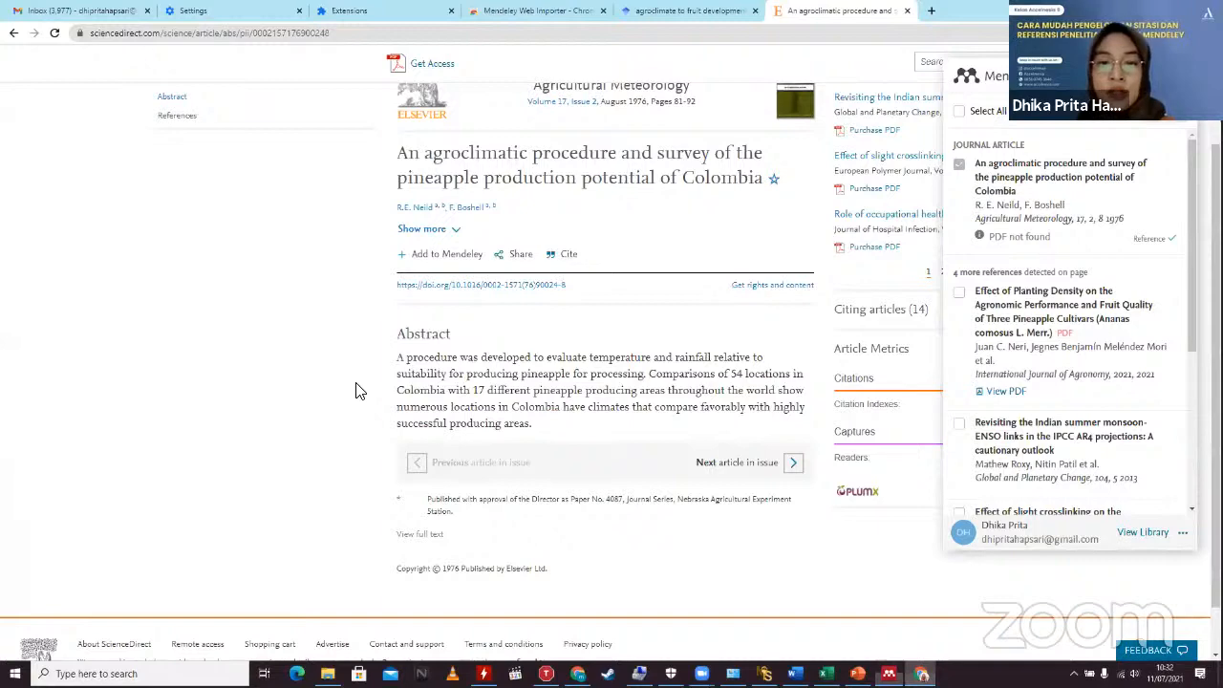
Step: Review the ScienceDirect article, select all its page text, and return to Mendeley Desktop's library
scroll(358, 391, "up", 1)
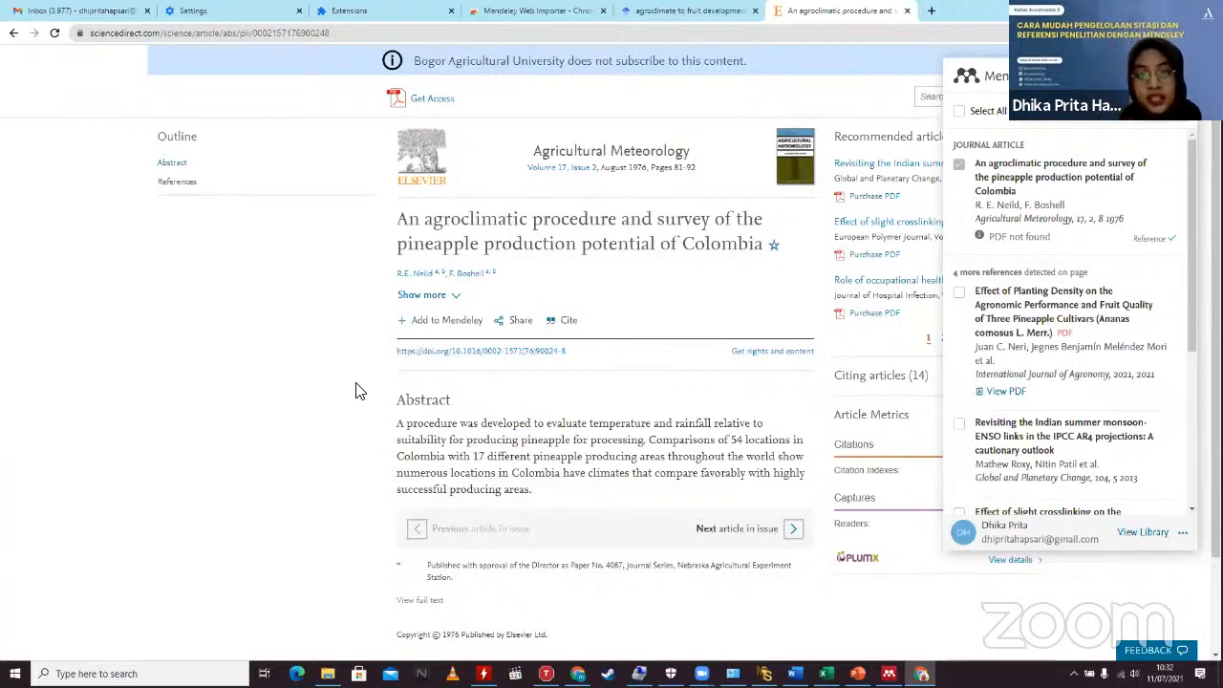
scroll(584, 244, "down", 1)
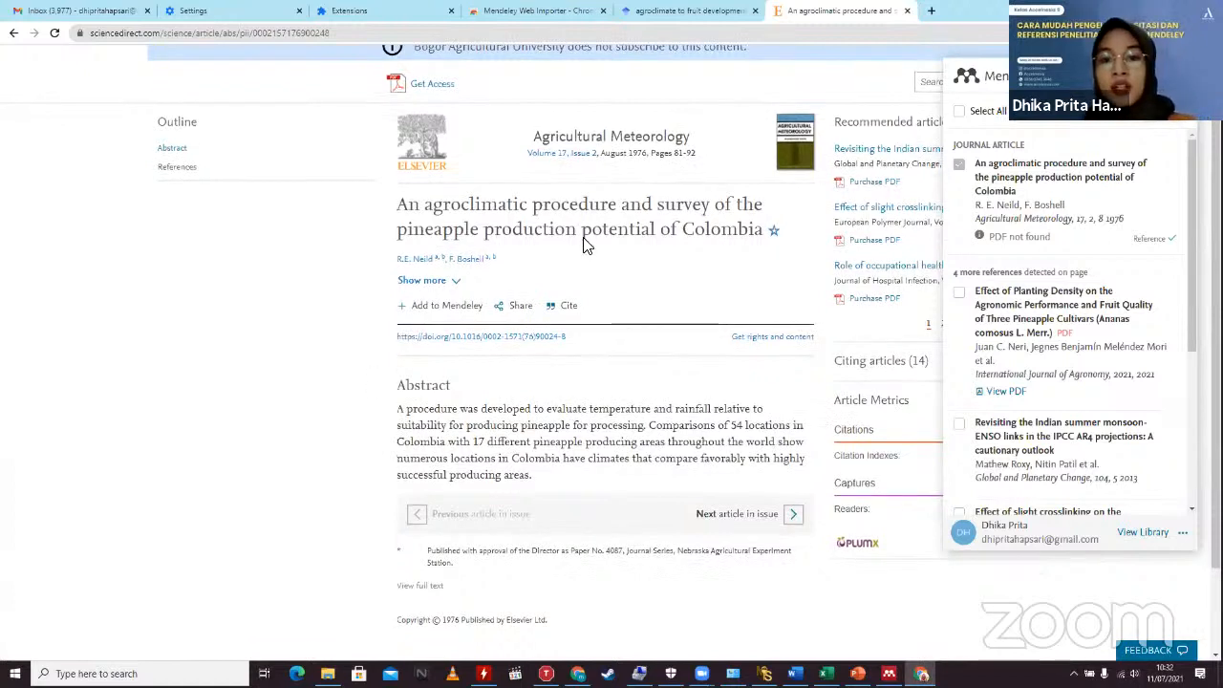
scroll(473, 254, "up", 1)
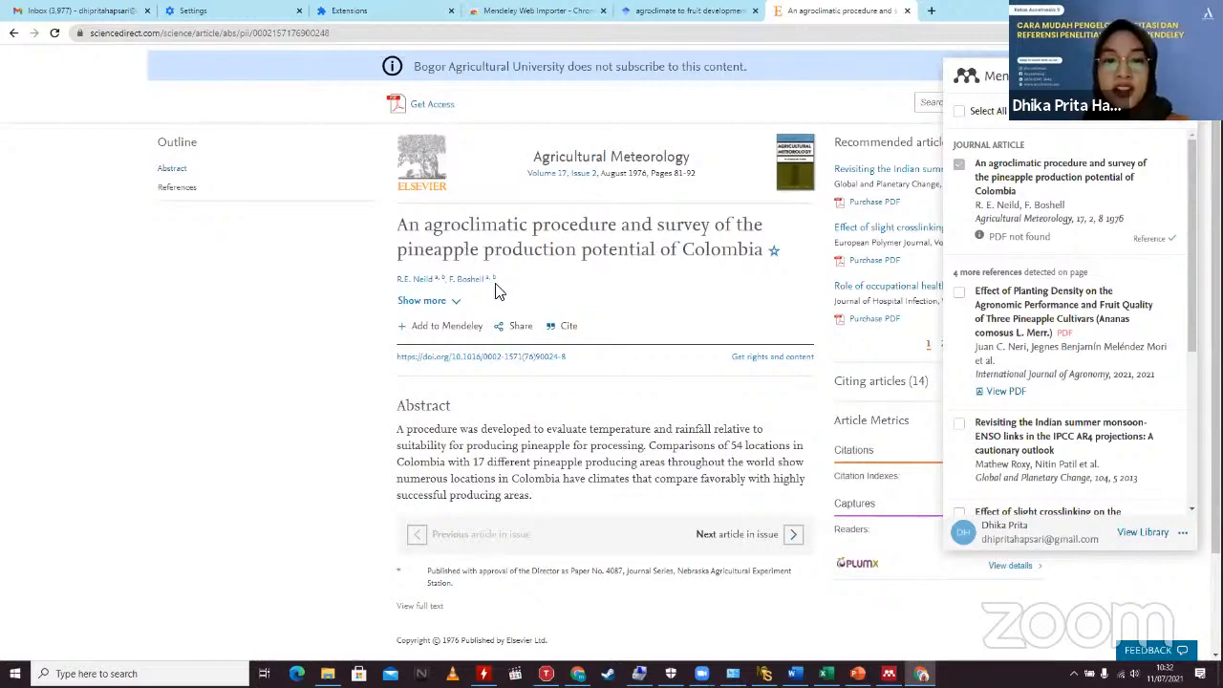
scroll(586, 287, "down", 3)
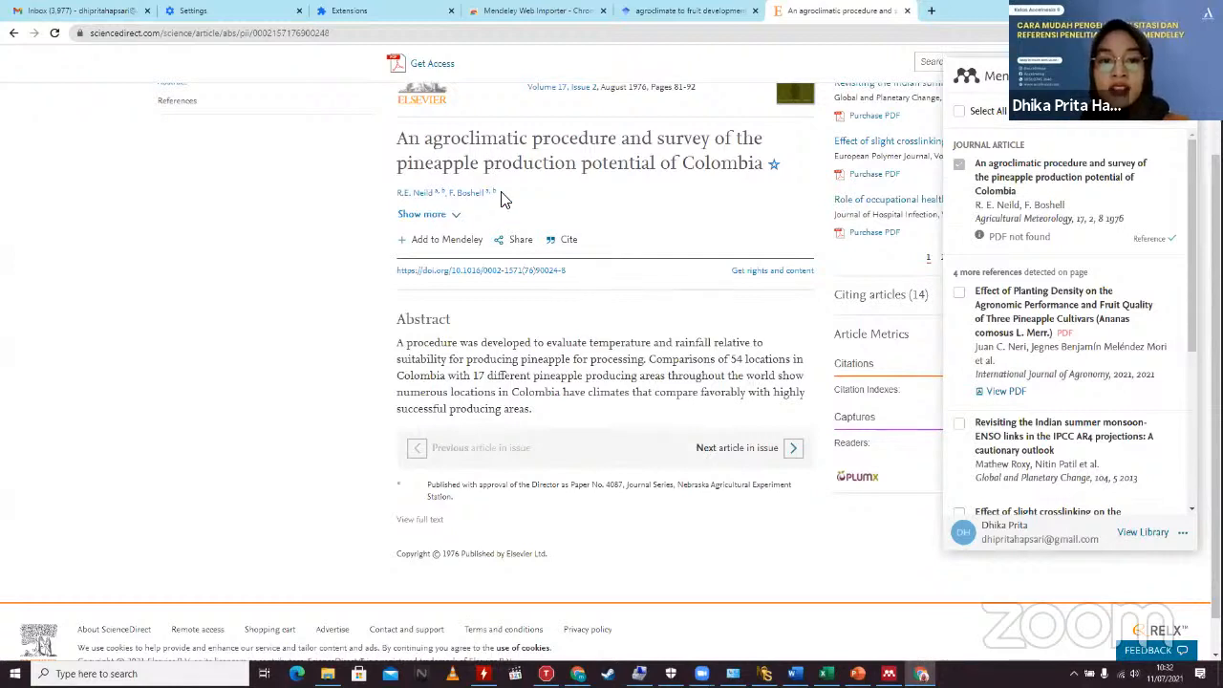
scroll(573, 182, "down", 1)
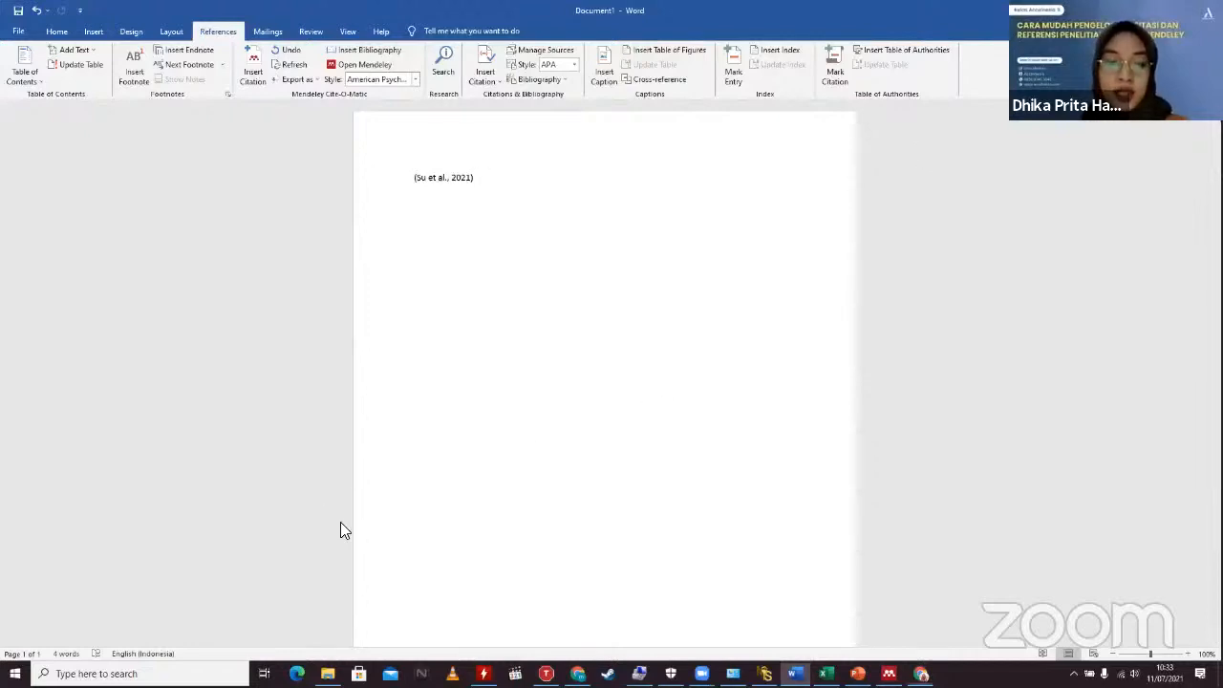
key("alt+Tab")
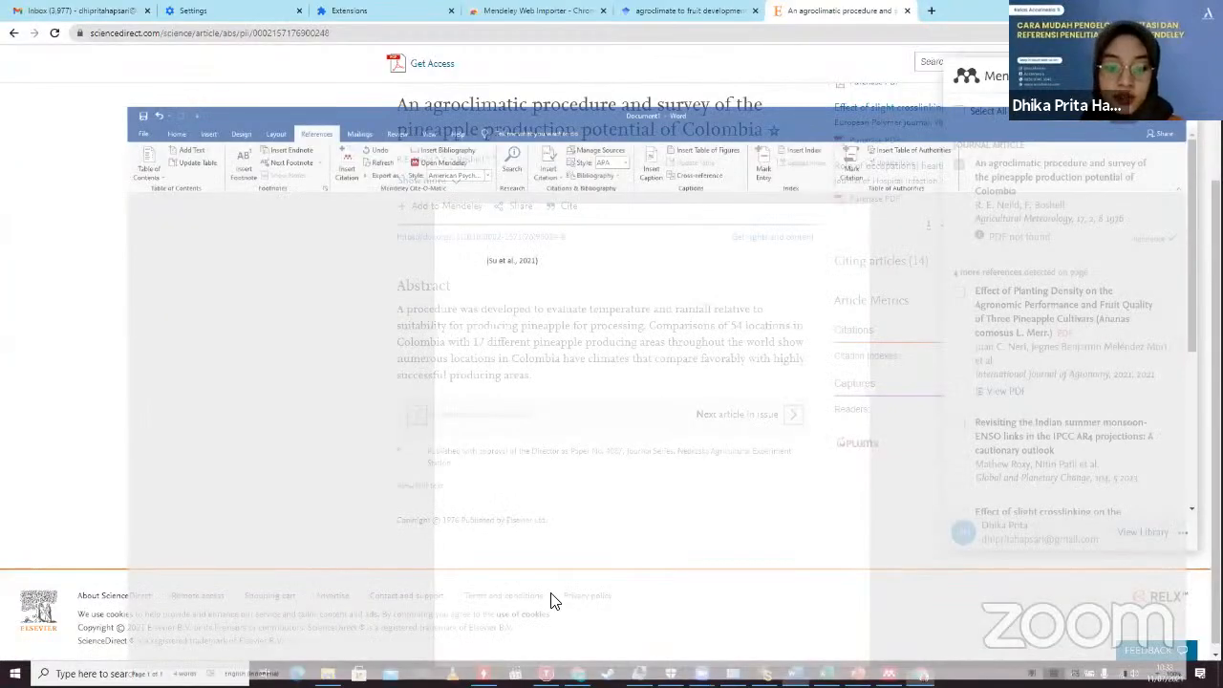
key("ctrl+a")
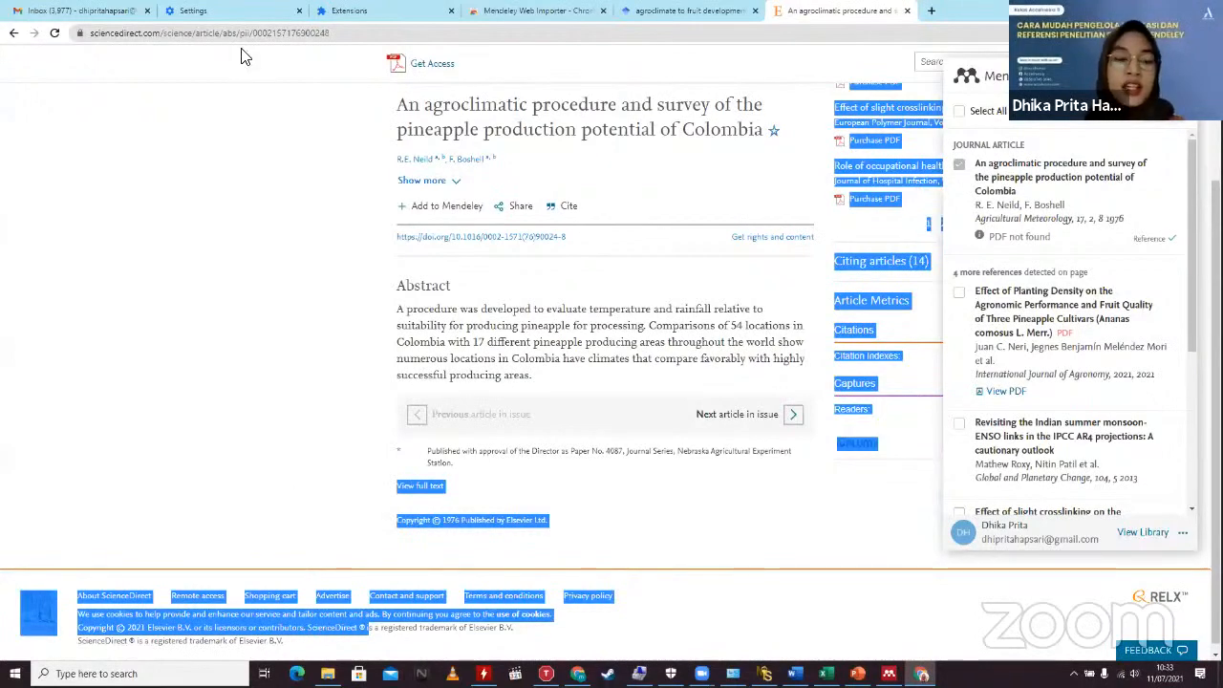
key("alt+Tab")
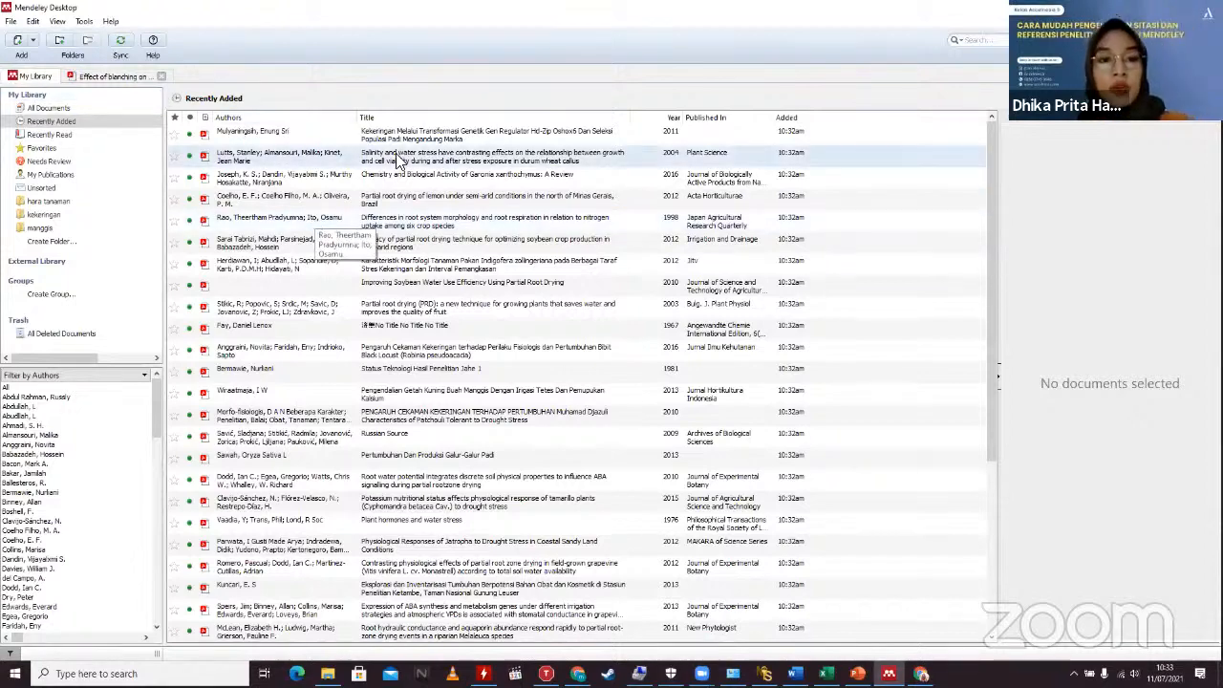
Step: Search the Mendeley library for 'agrocli', which finds only the pineapple article
scroll(546, 303, "down", 3)
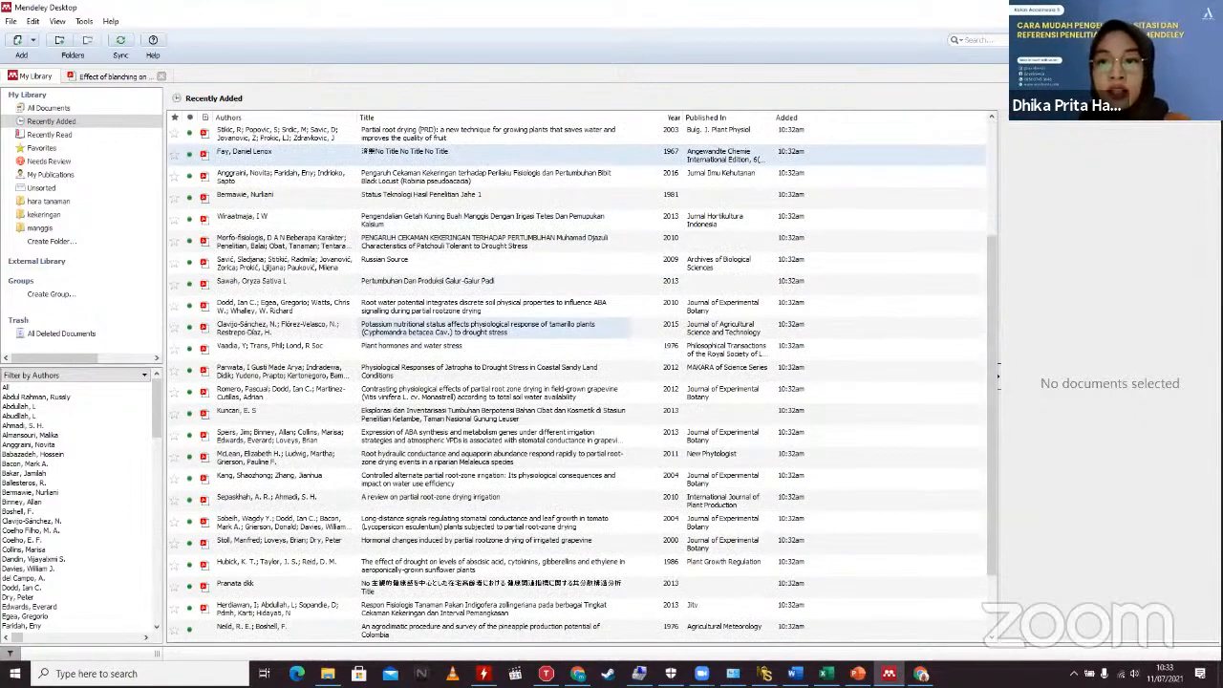
scroll(581, 382, "up", 3)
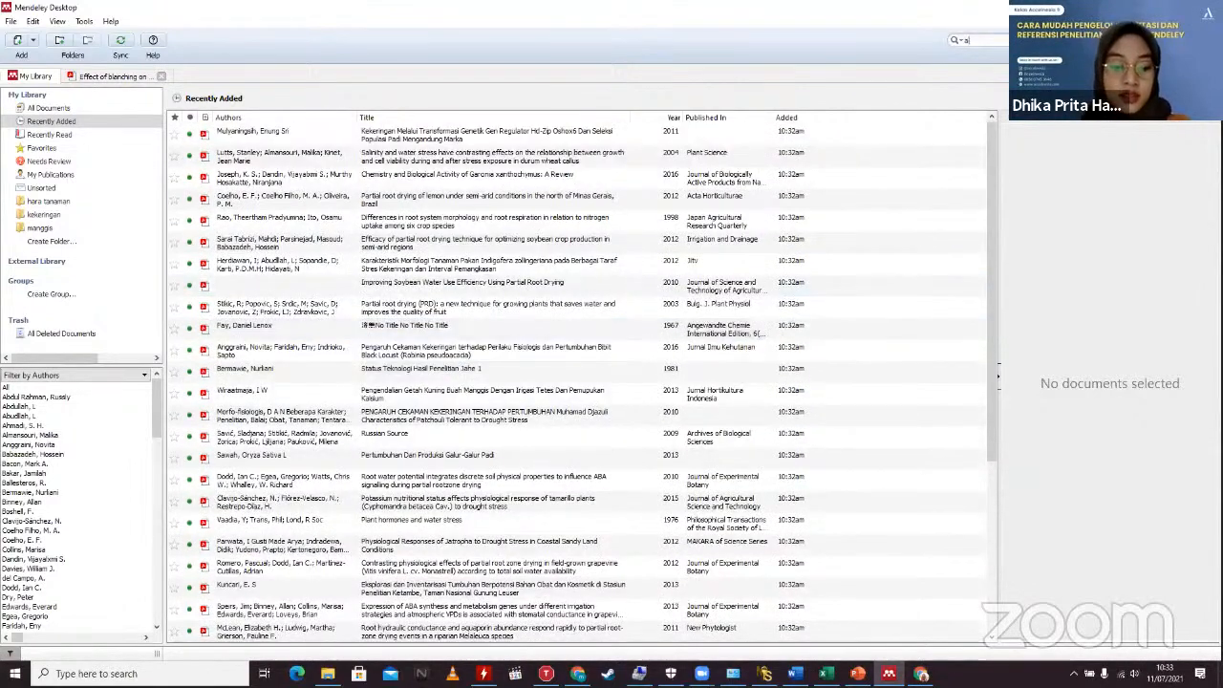
type("g")
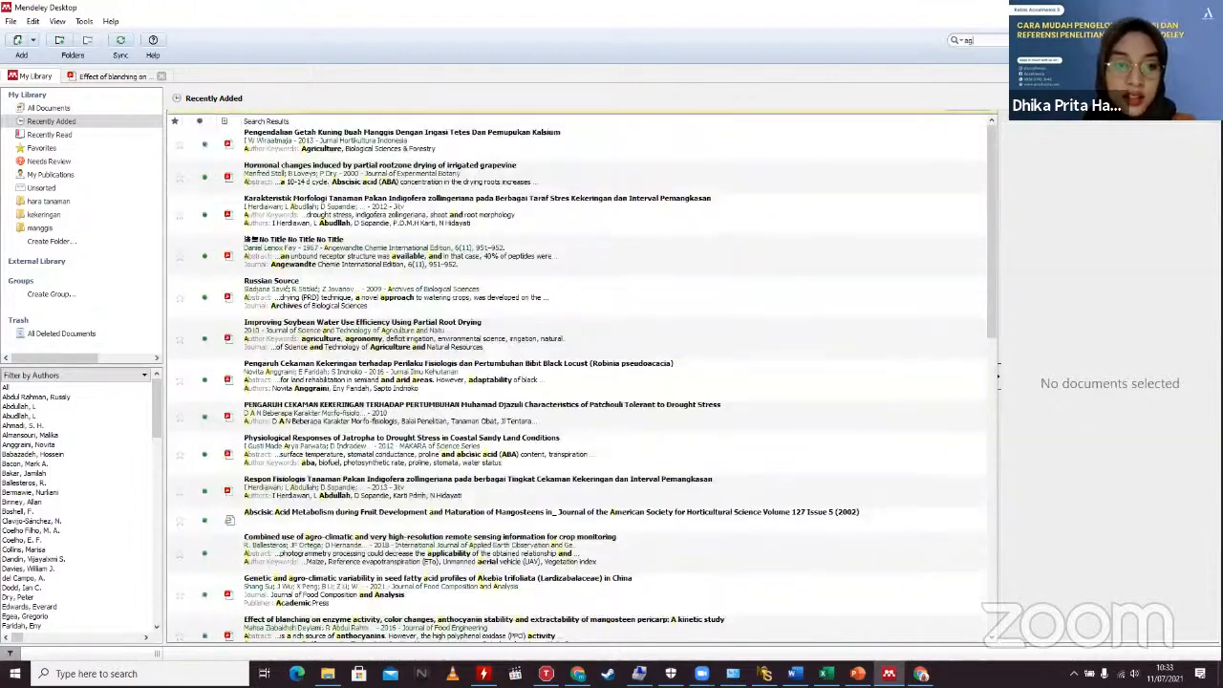
type("ro")
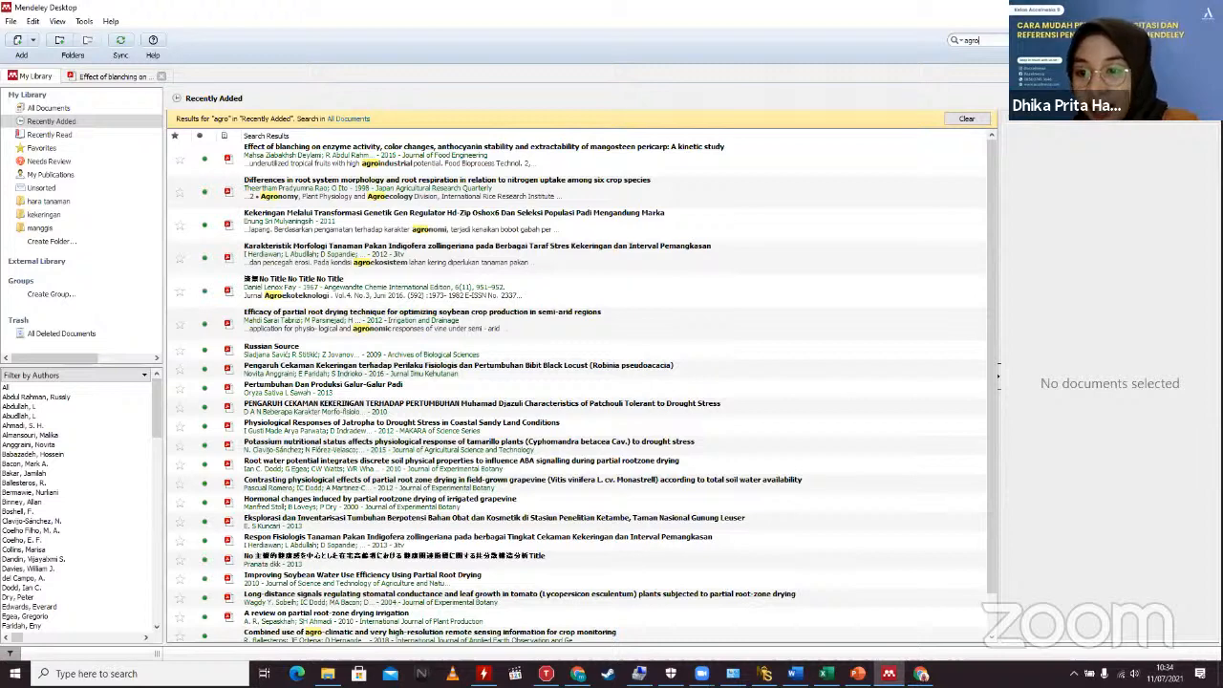
key("alt+Tab")
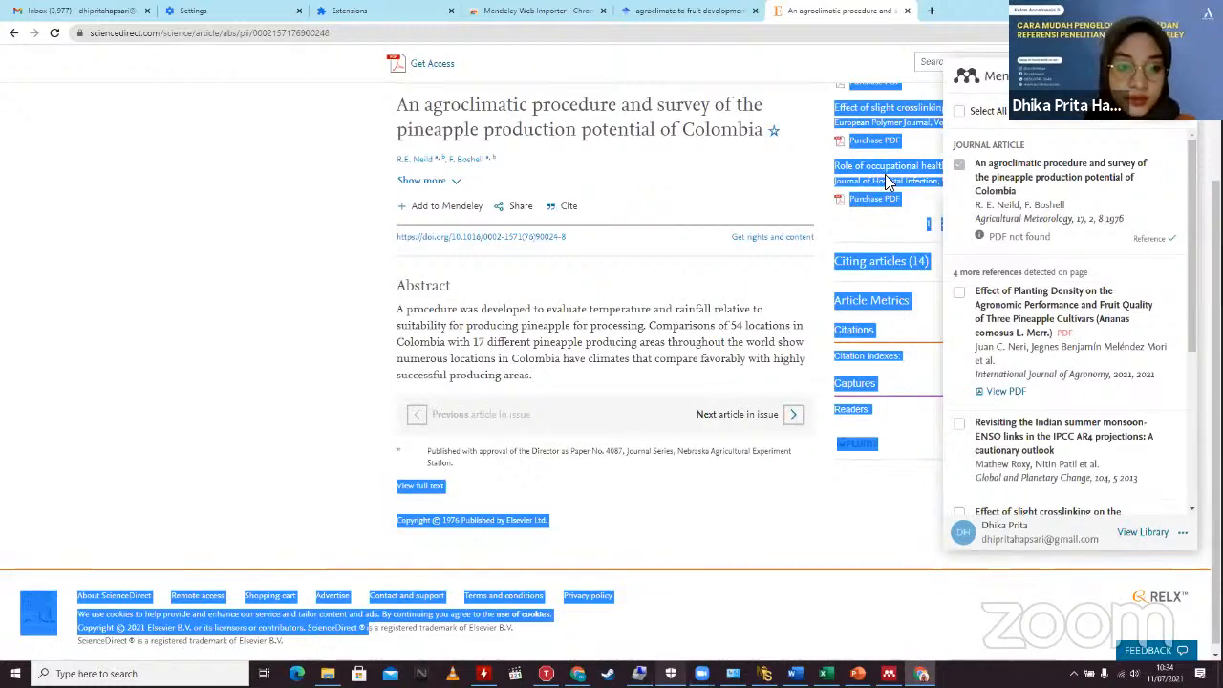
key("alt+Tab")
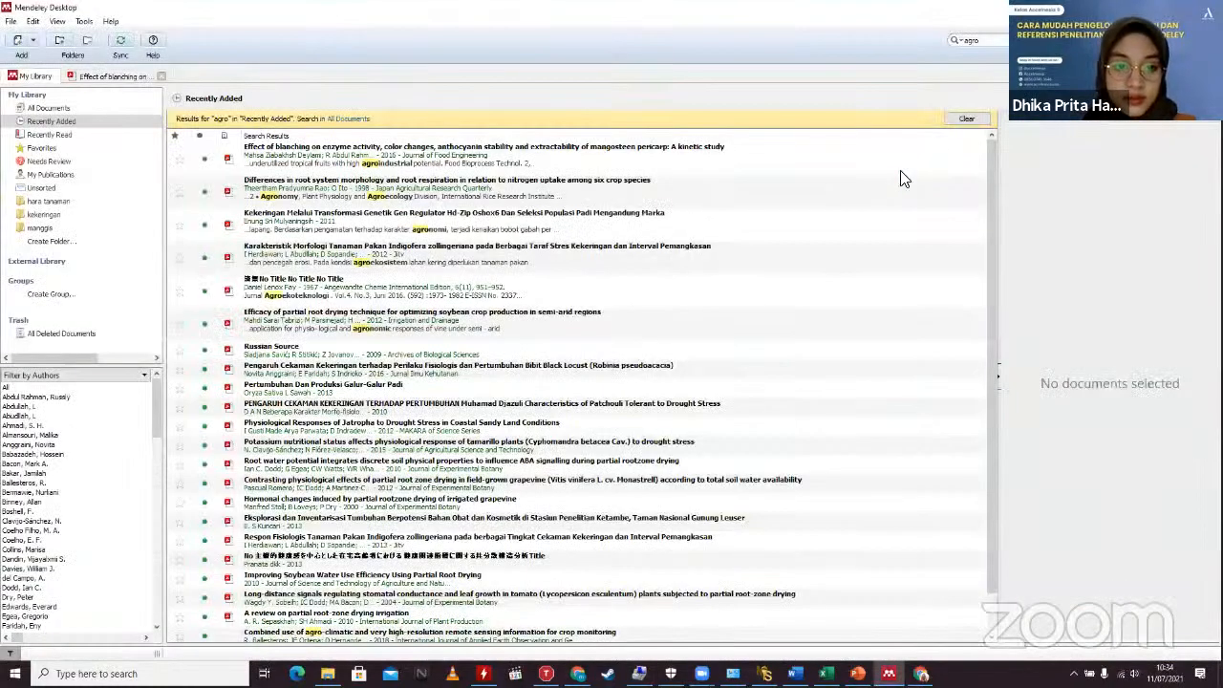
type("cl")
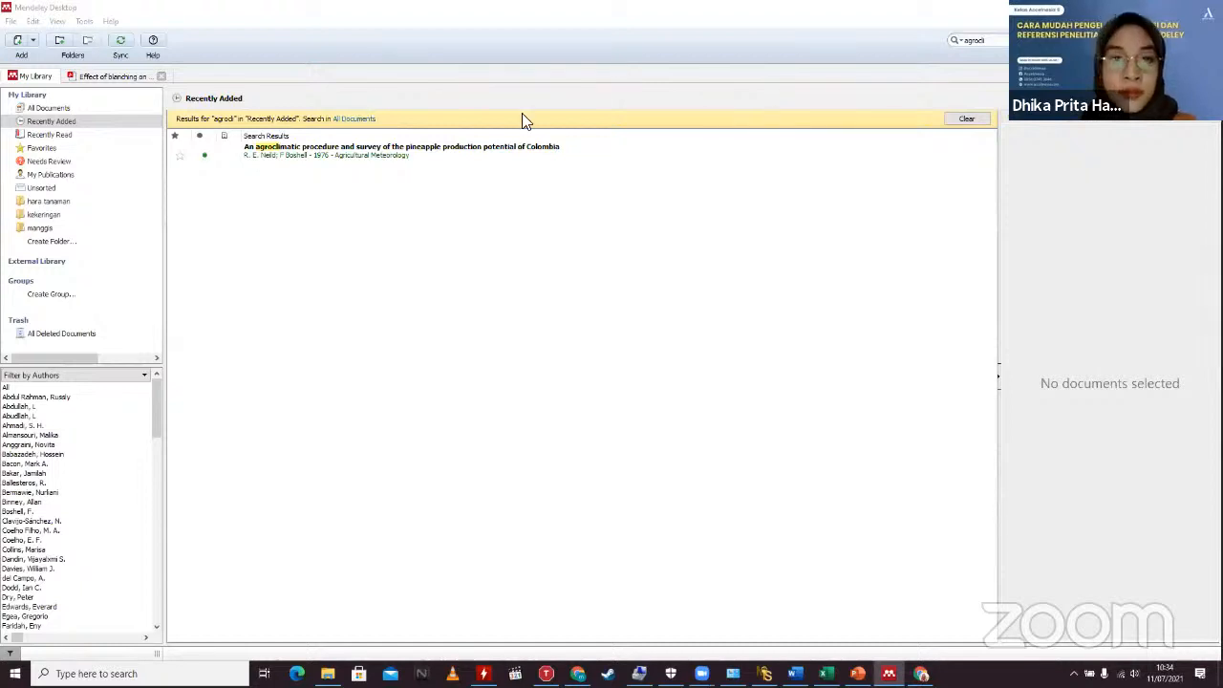
Step: Clear the search in Recently Added and select the Improving Soybean Water Use Efficiency paper
left_click(444, 218)
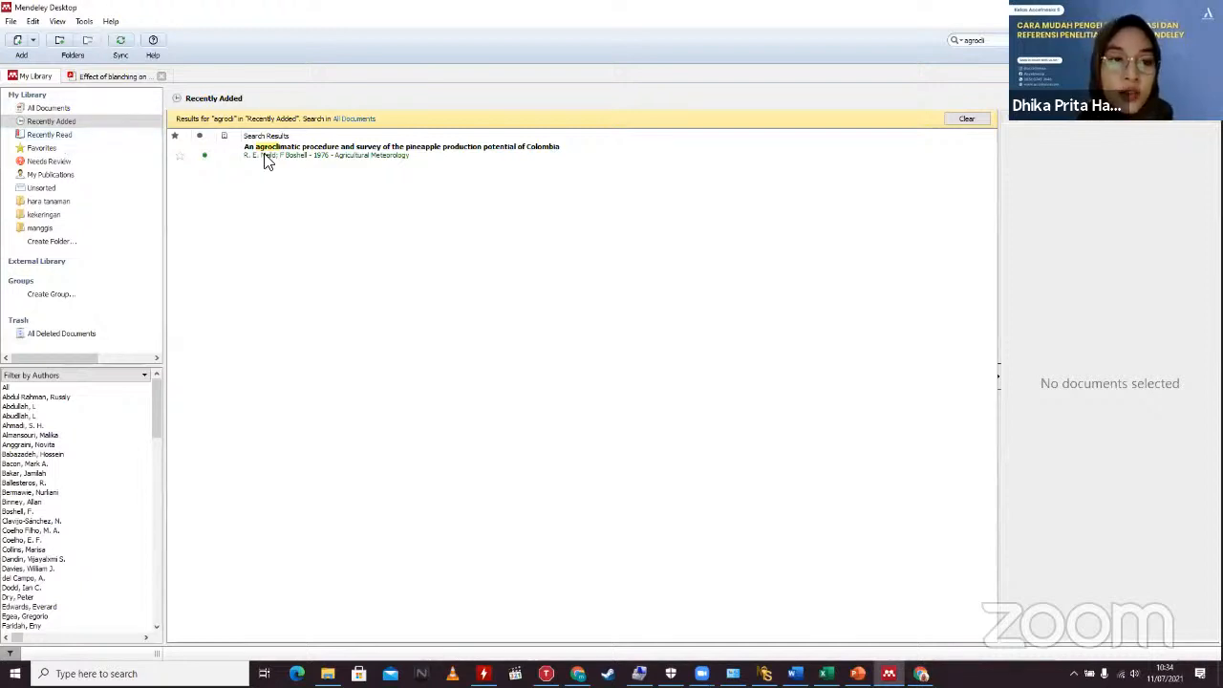
left_click(56, 136)
left_click(51, 122)
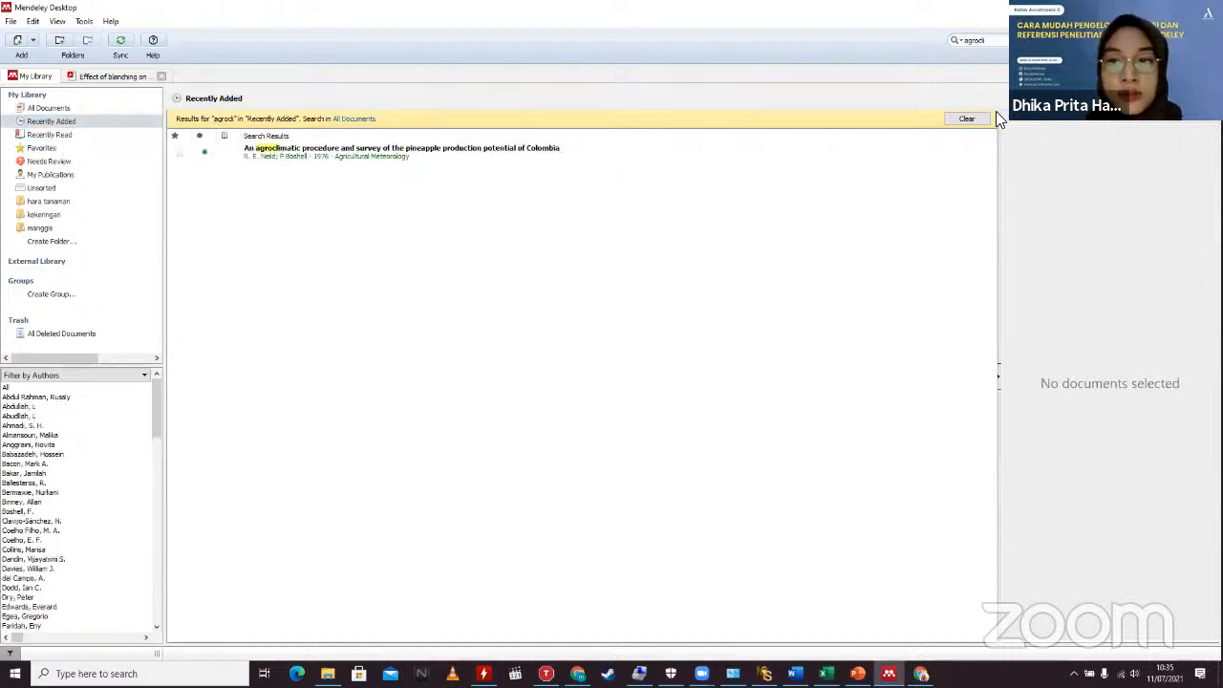
left_click(1116, 40)
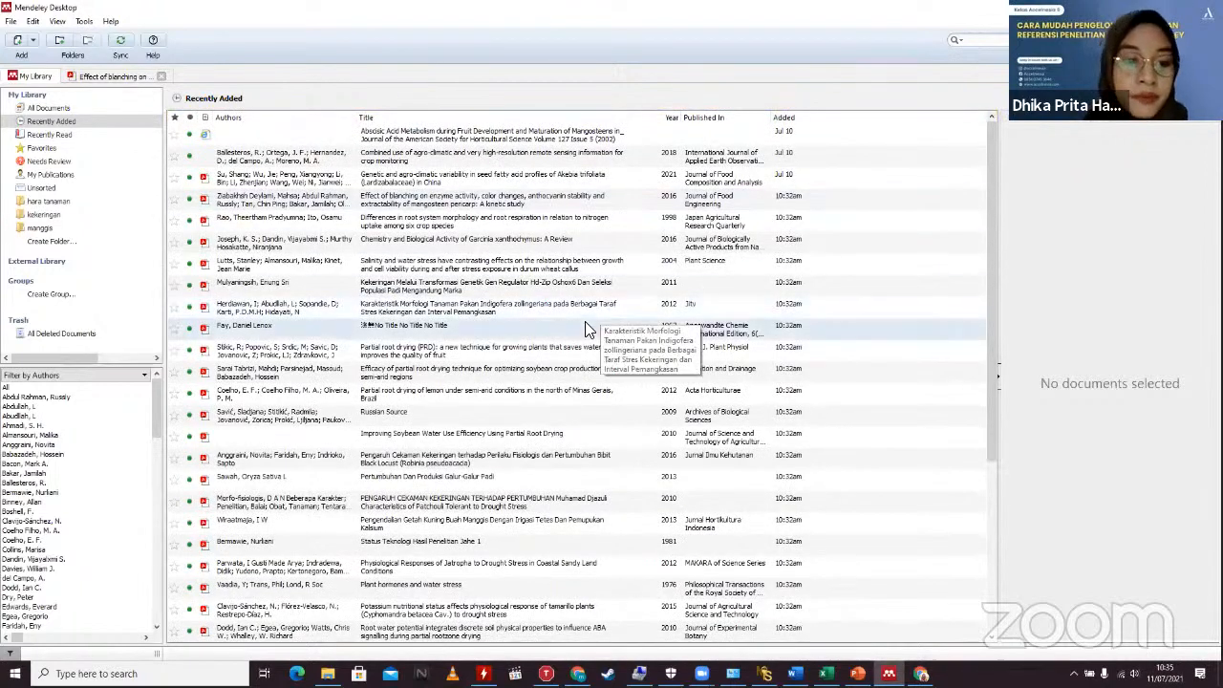
left_click(453, 438)
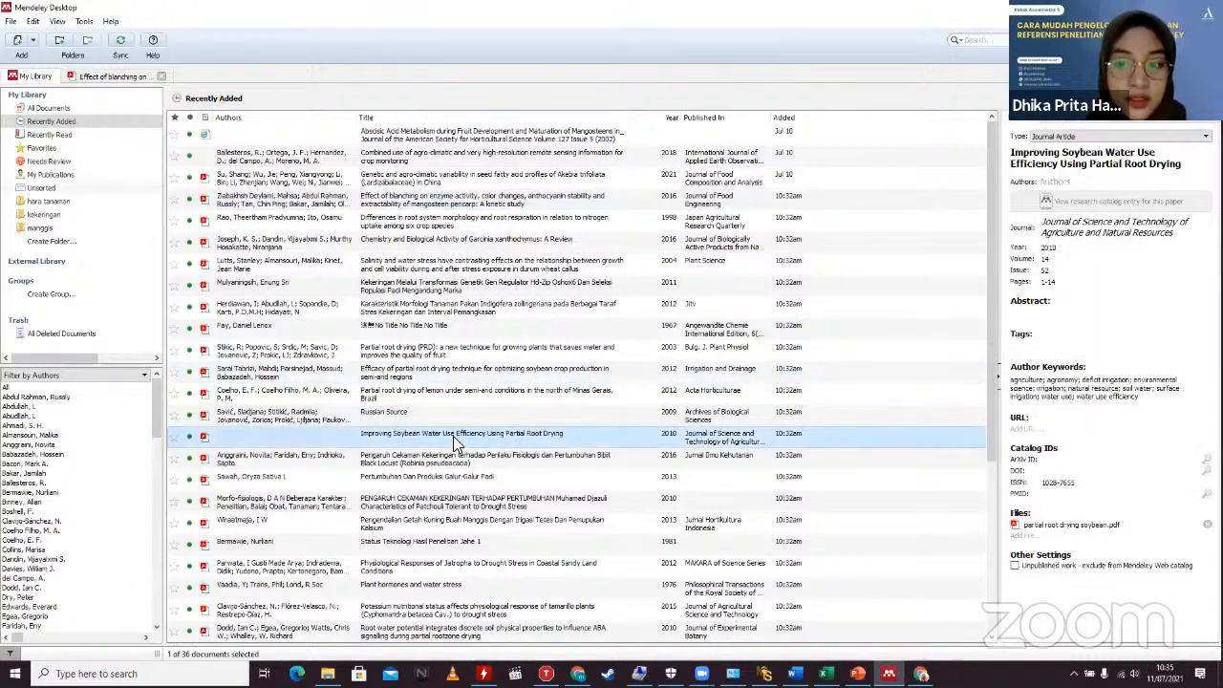
double_click(453, 438)
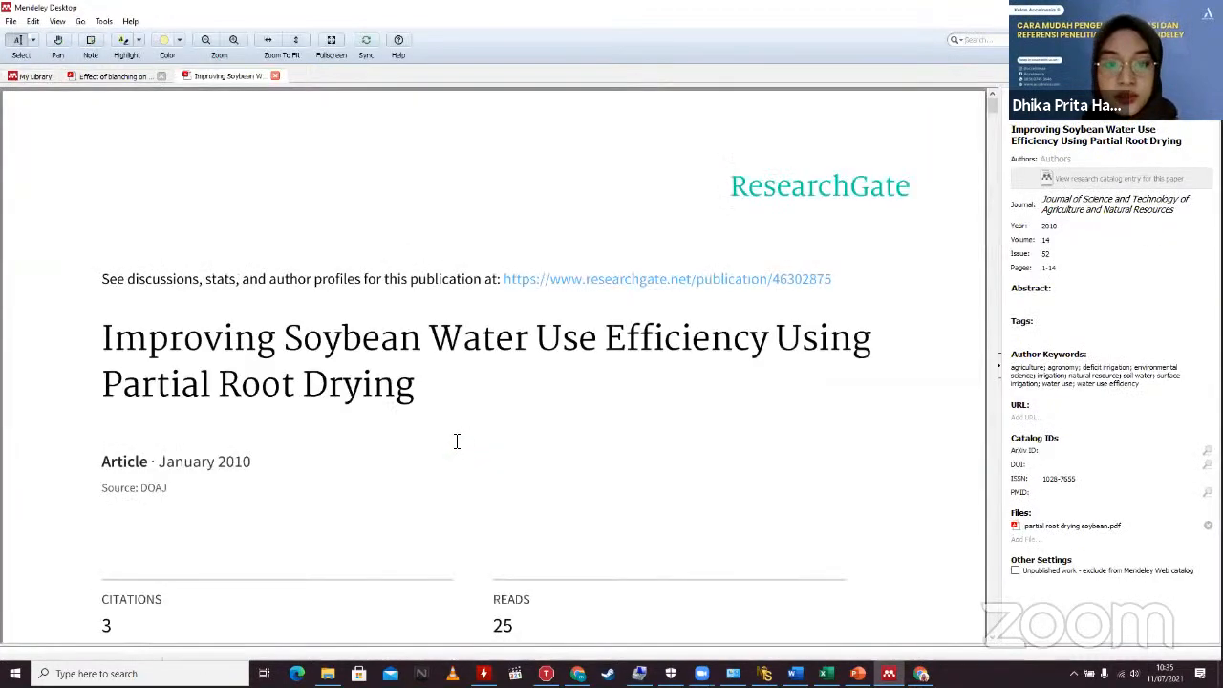
scroll(457, 440, "down", 3)
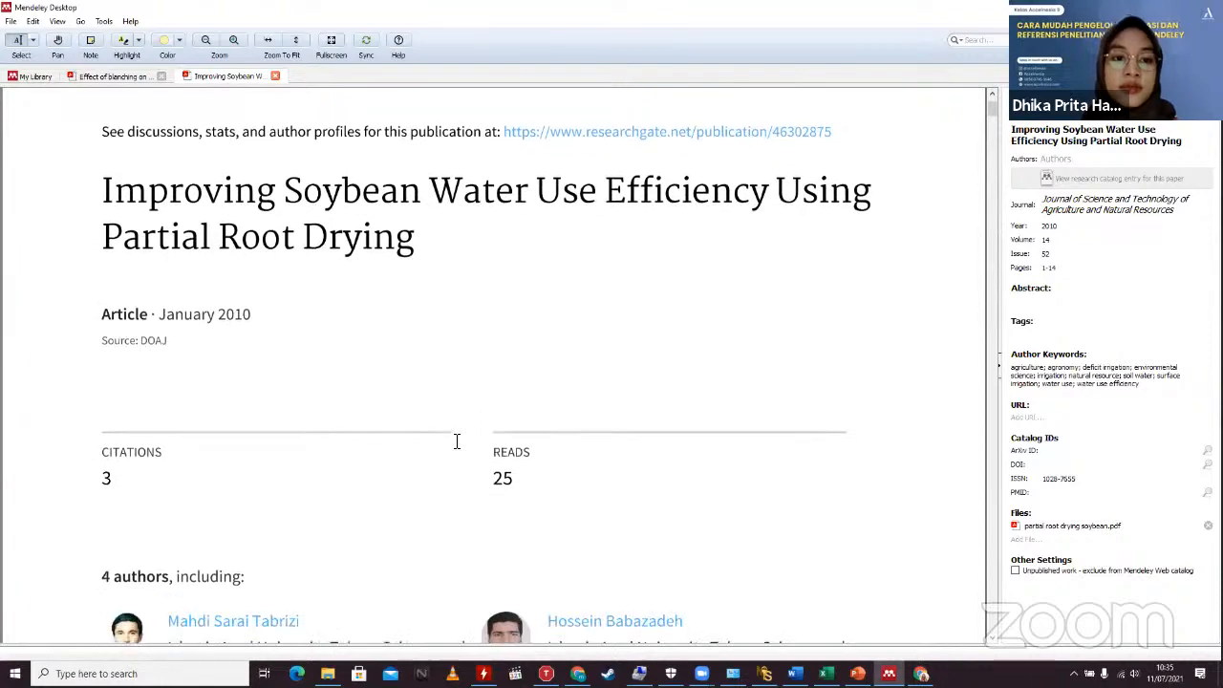
scroll(456, 440, "up", 3)
scroll(457, 440, "down", 3)
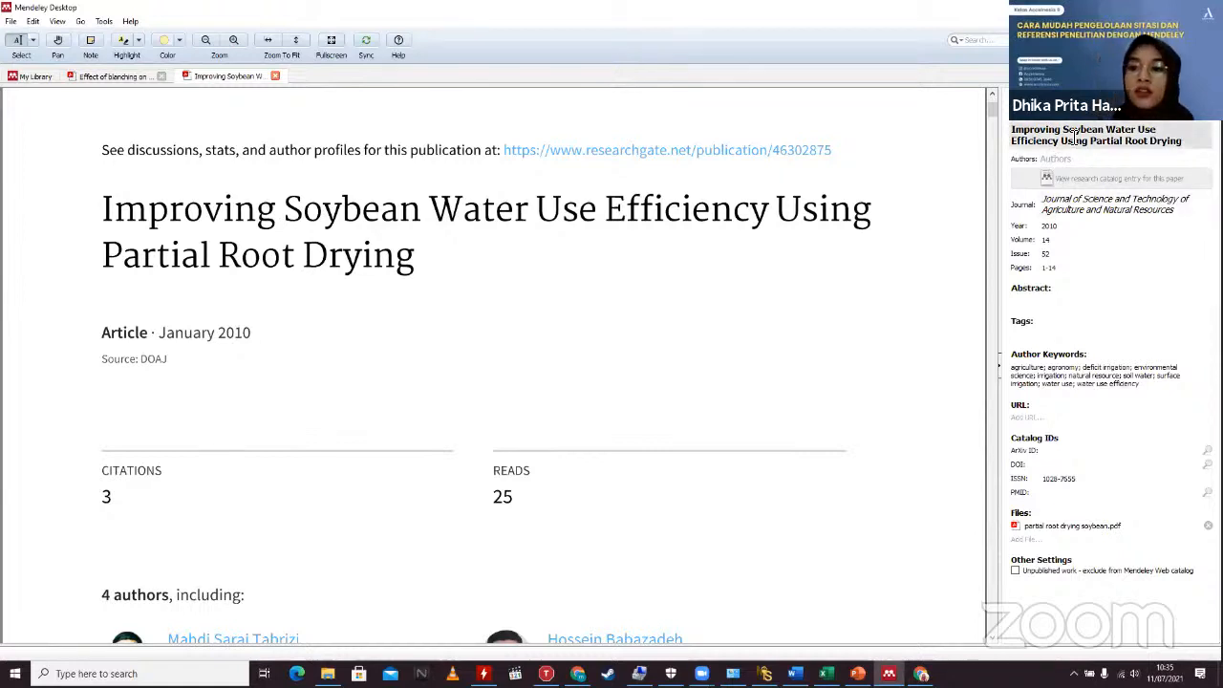
Step: Enter the soybean paper's two authors, as named in its PDF, into the Authors field
left_click(1074, 155)
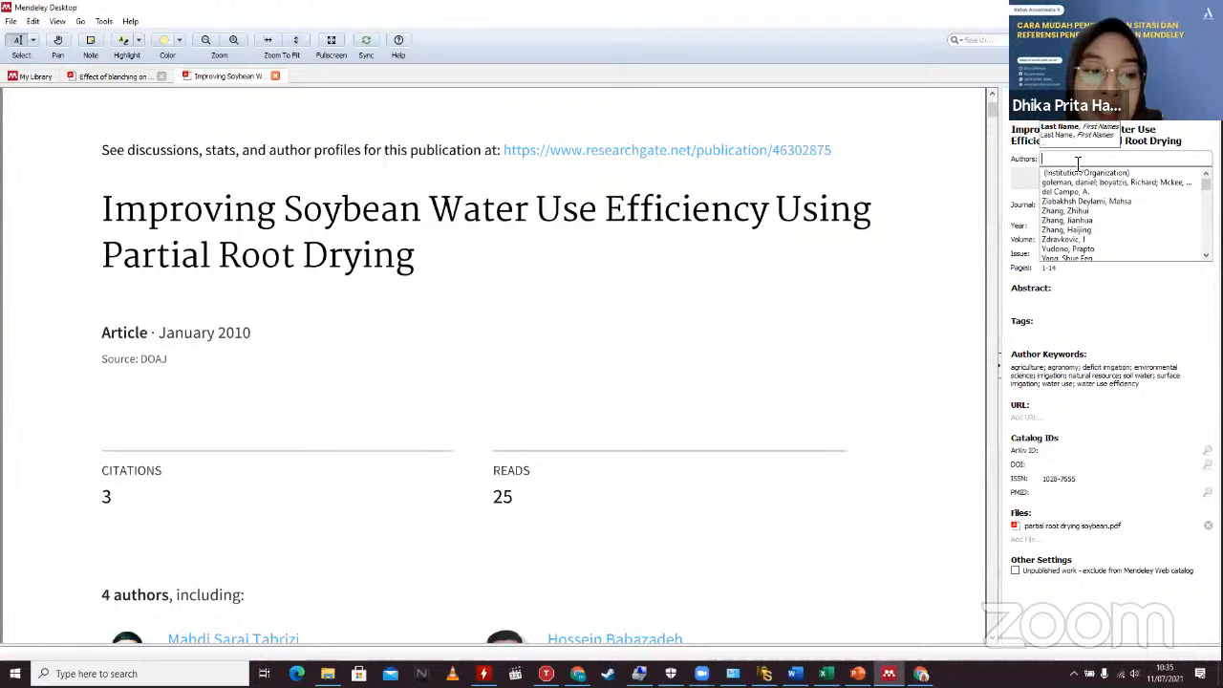
scroll(1051, 172, "down", 4)
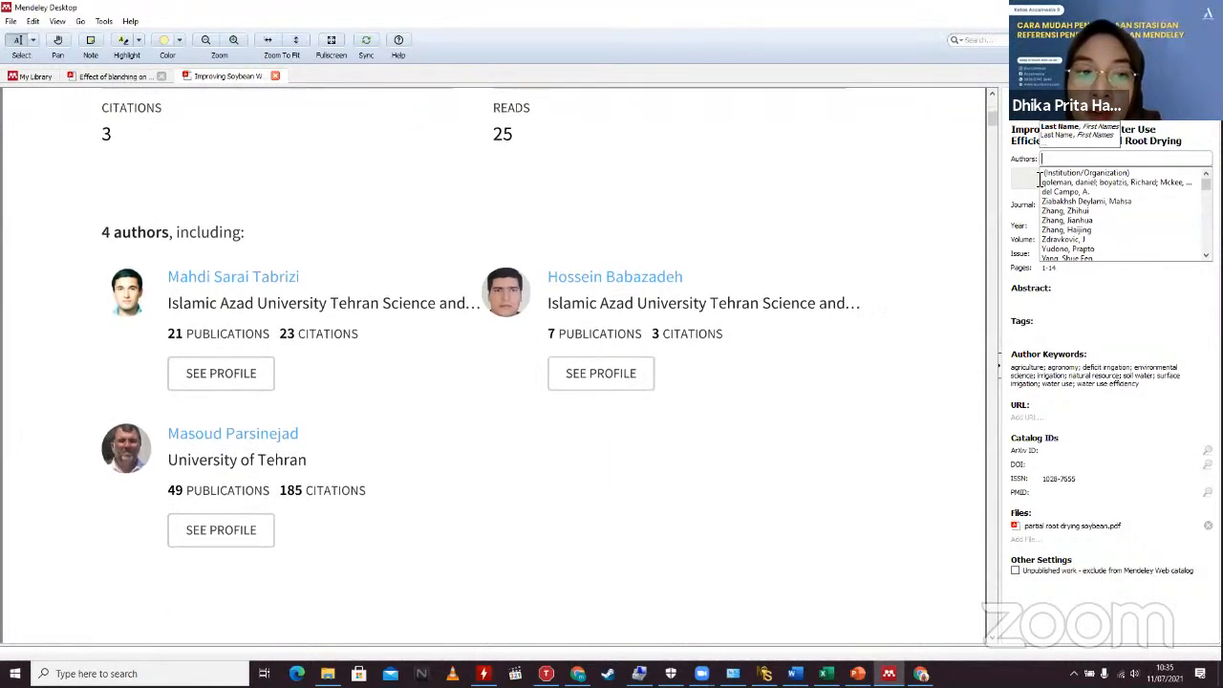
scroll(1078, 216, "down", 2)
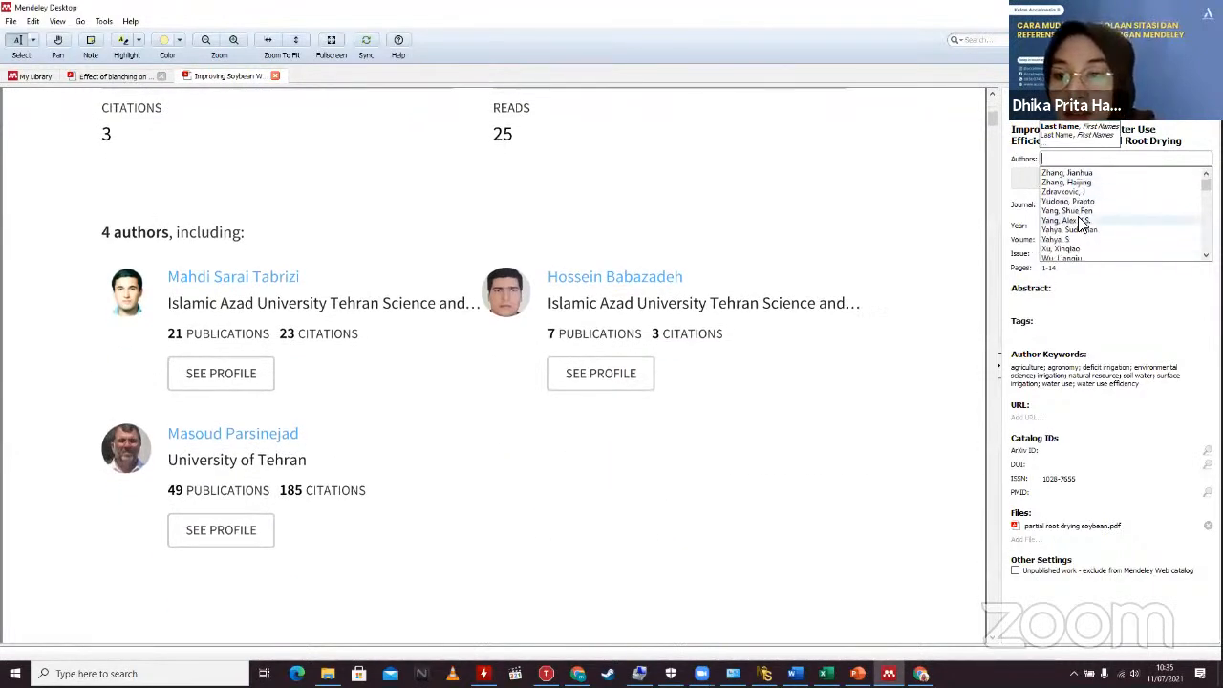
scroll(1080, 219, "up", 1)
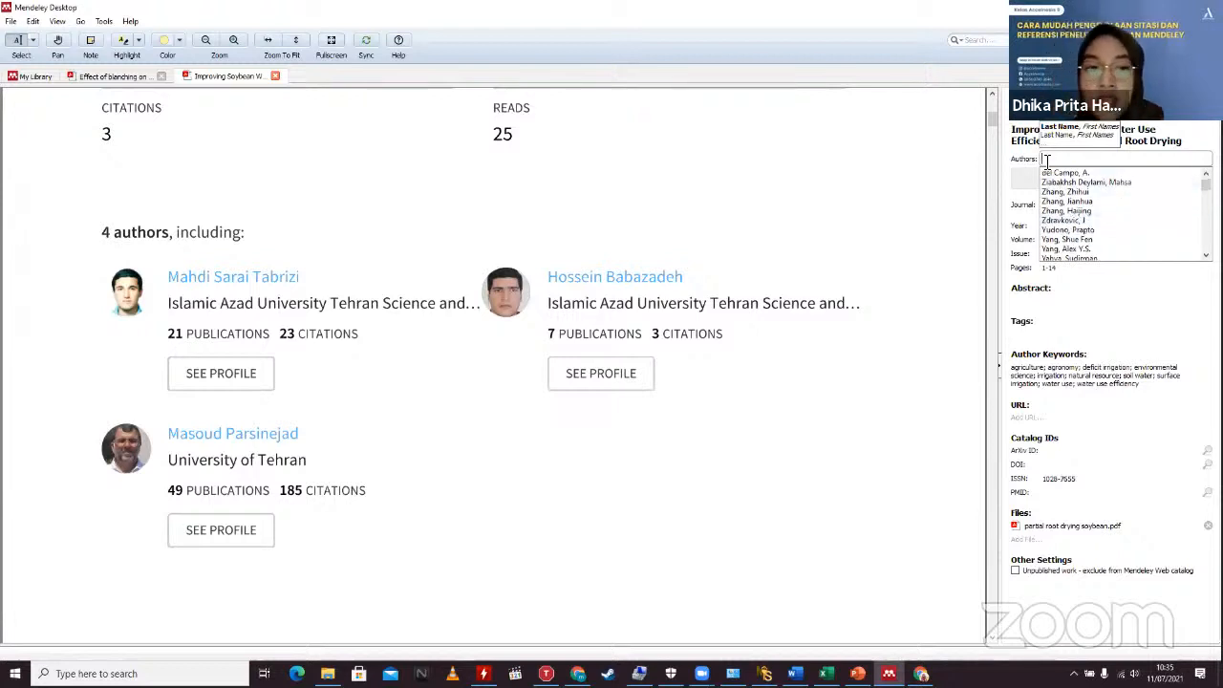
type("IMAhdi")
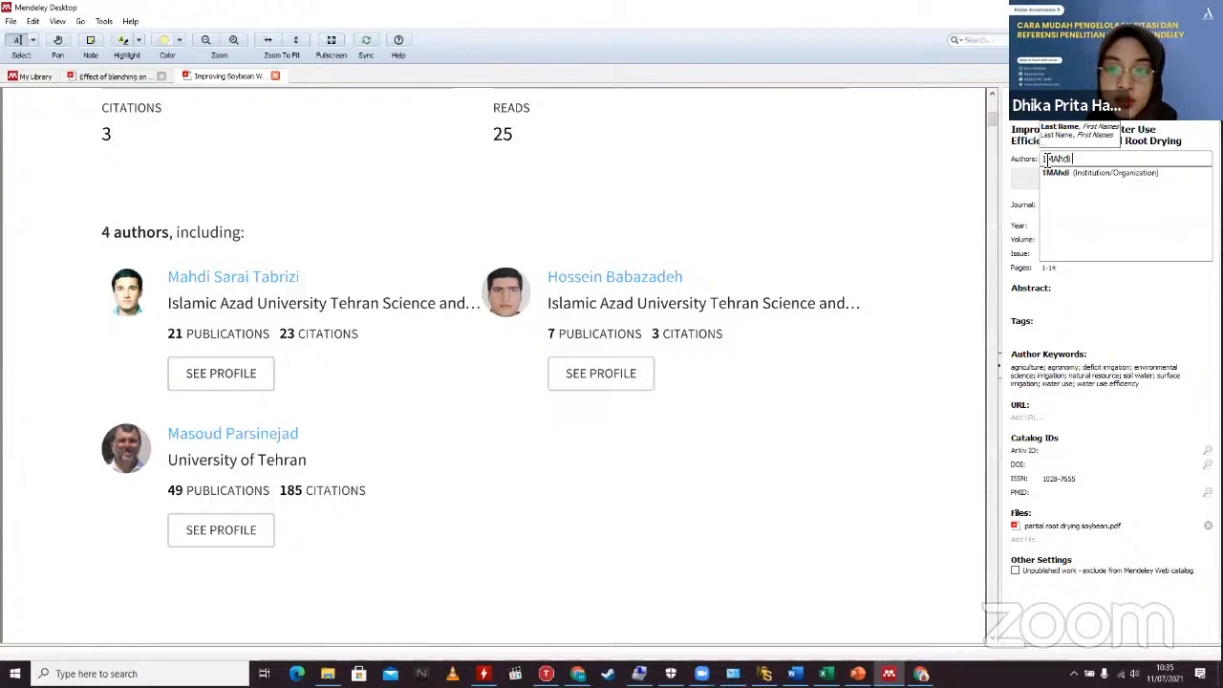
key("BackSpace")
key("BackSpace")
key("BackSpace")
key("BackSpace")
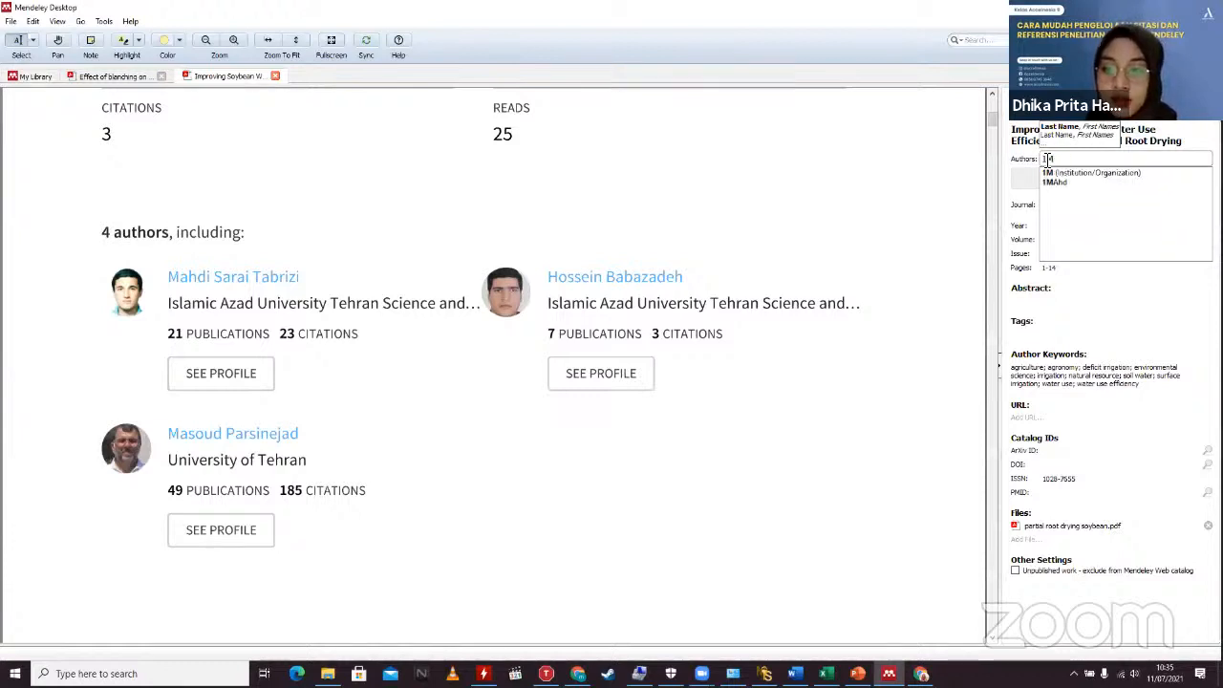
type("ahdi")
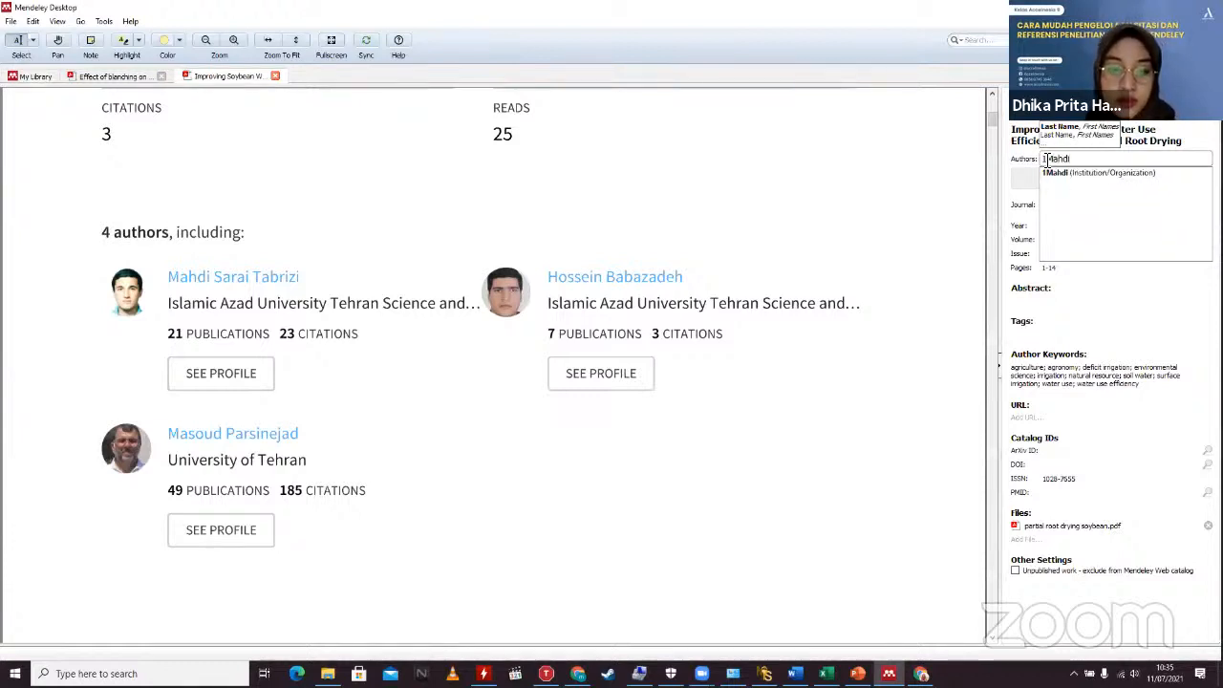
type(" Sara")
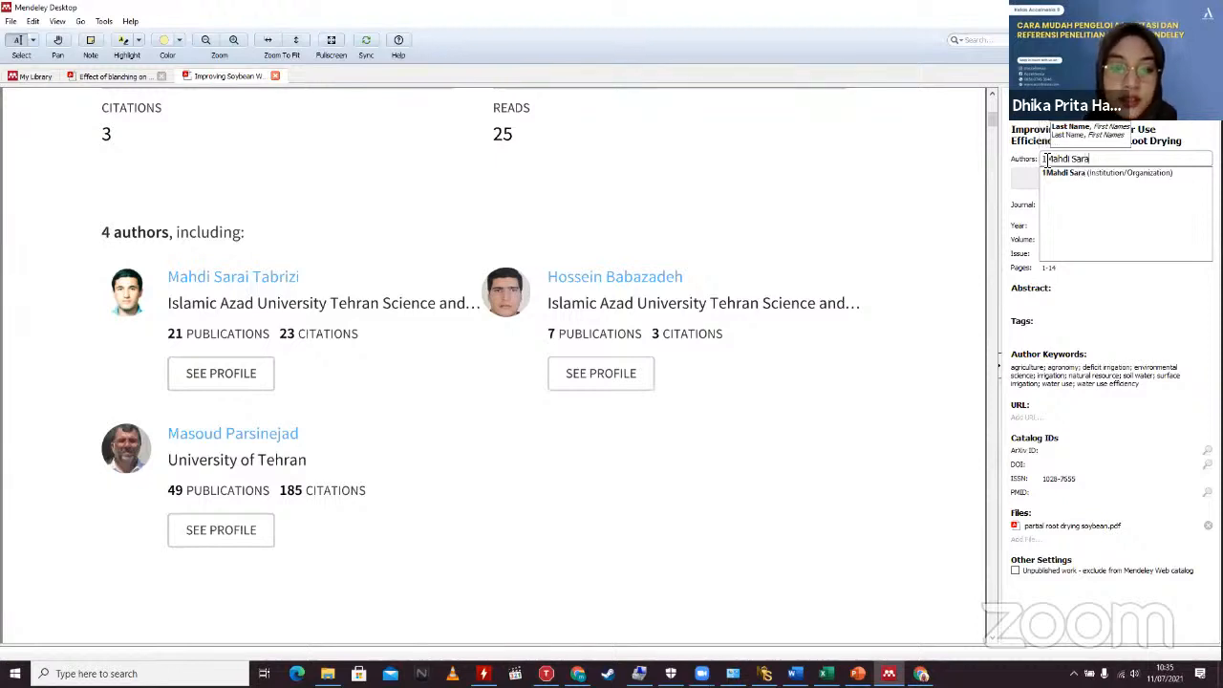
type("i Ta")
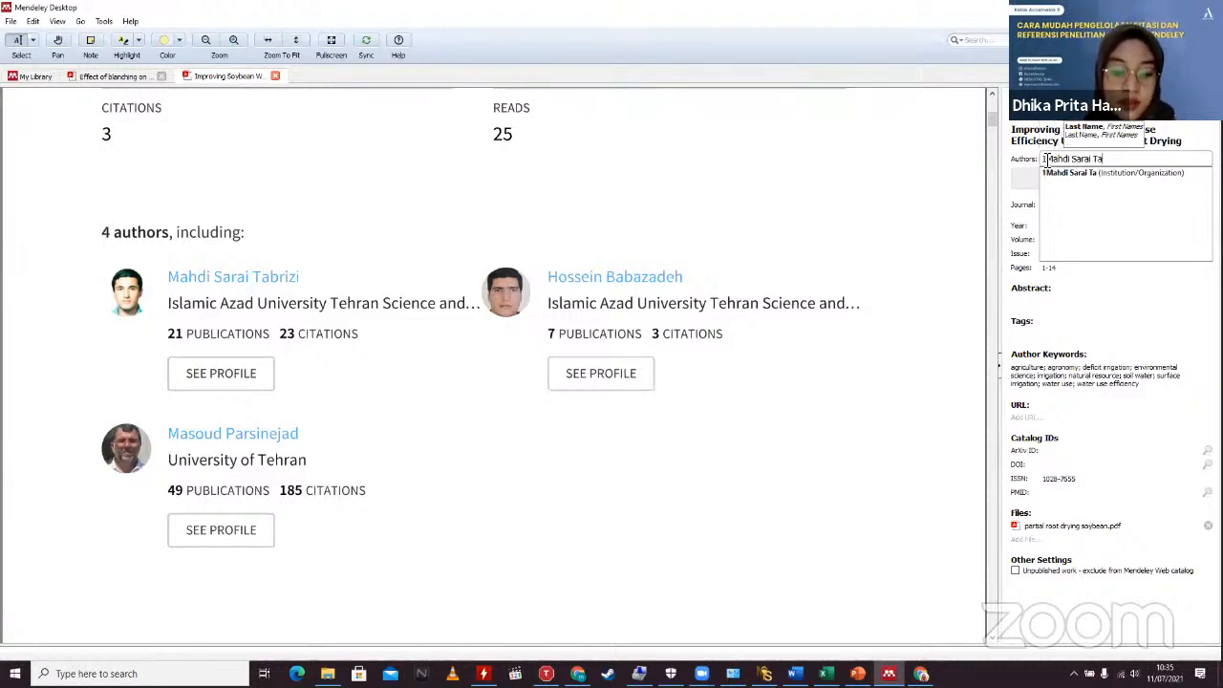
type("brizi")
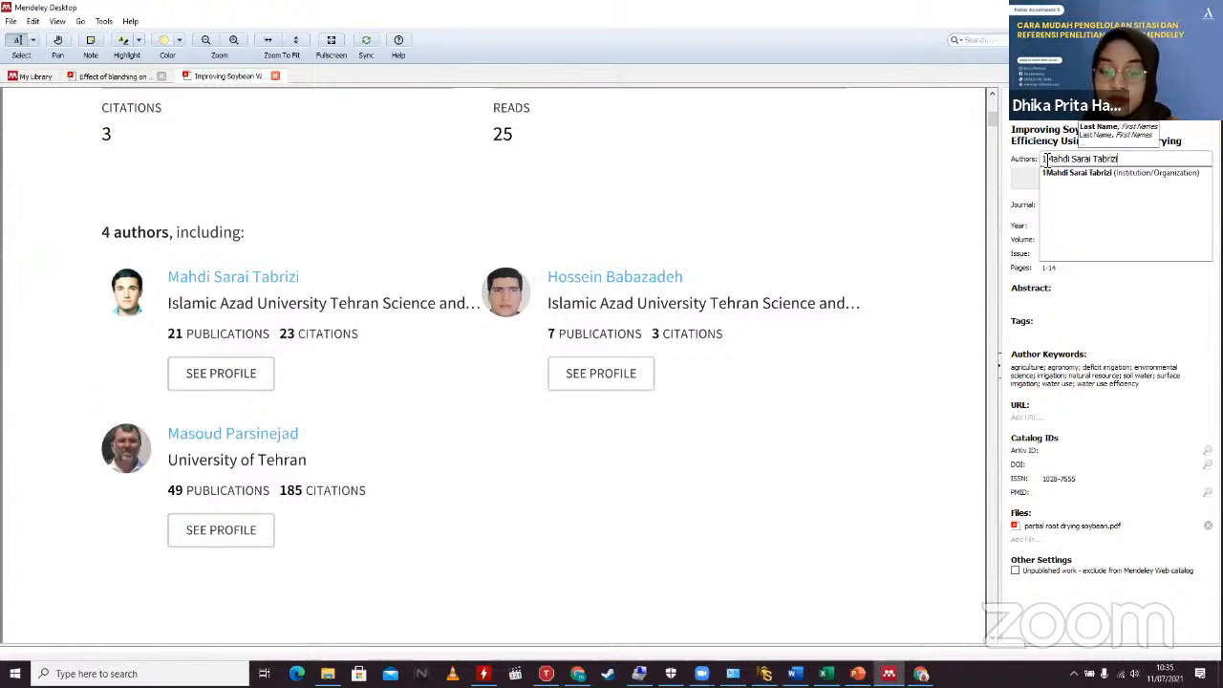
key("Return")
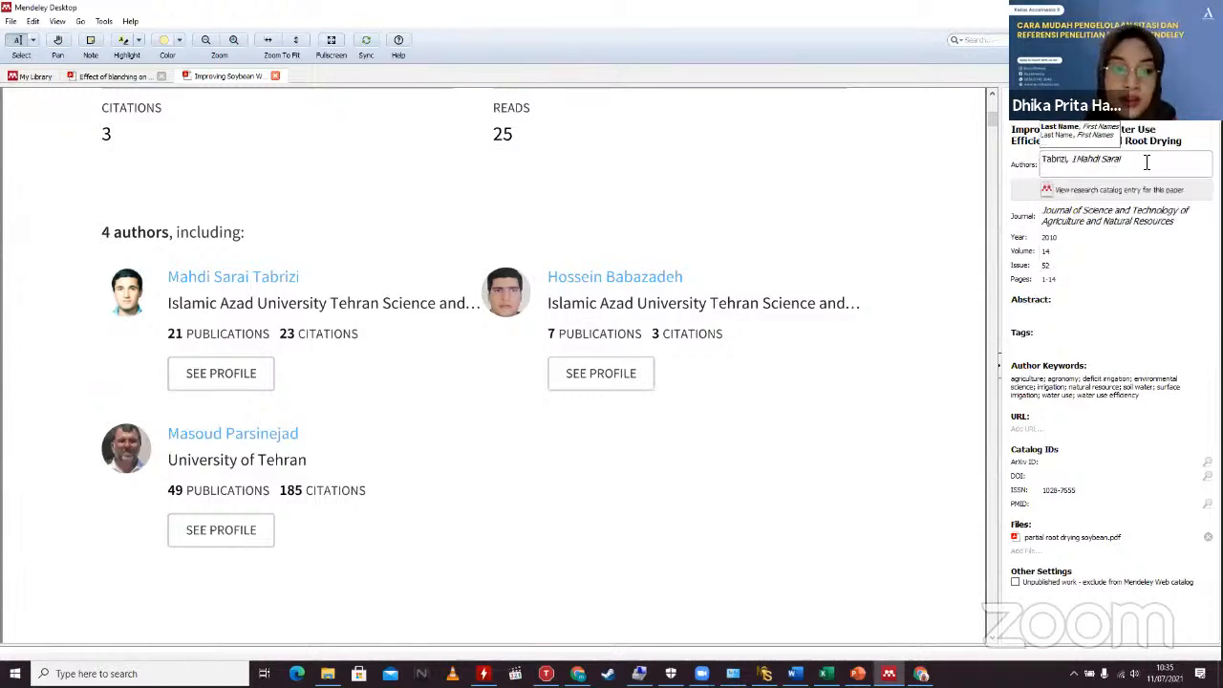
type("M")
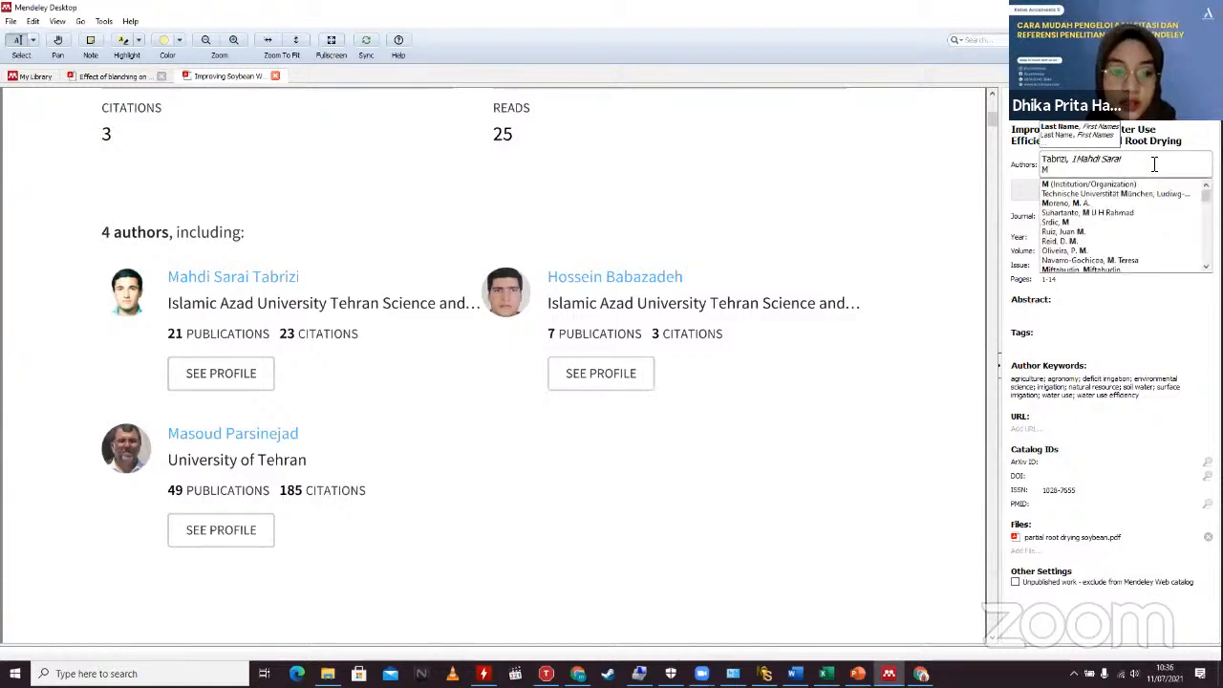
type("asoud")
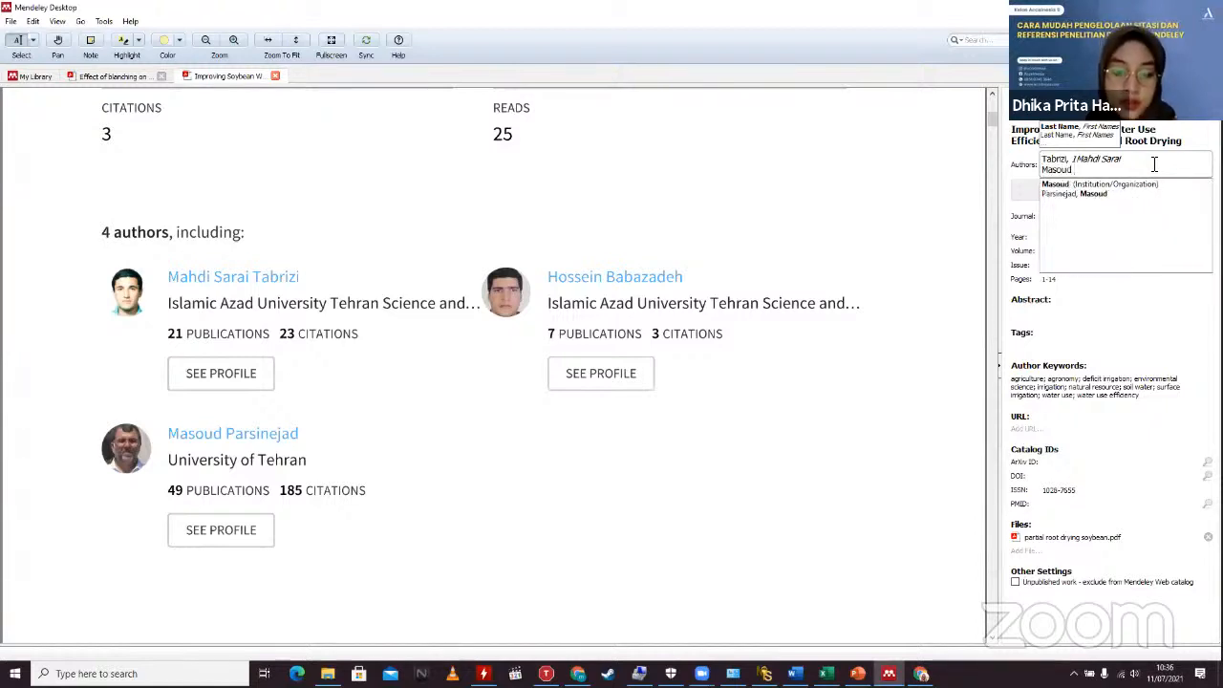
type(" PAr")
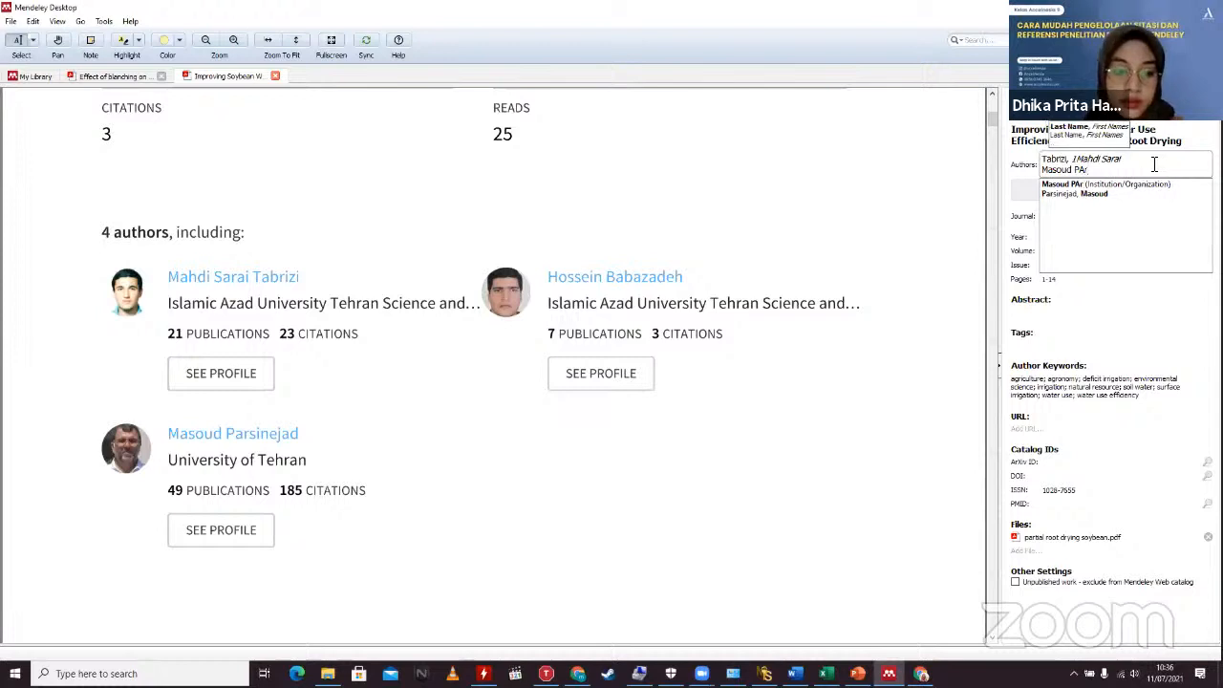
type("sinejad")
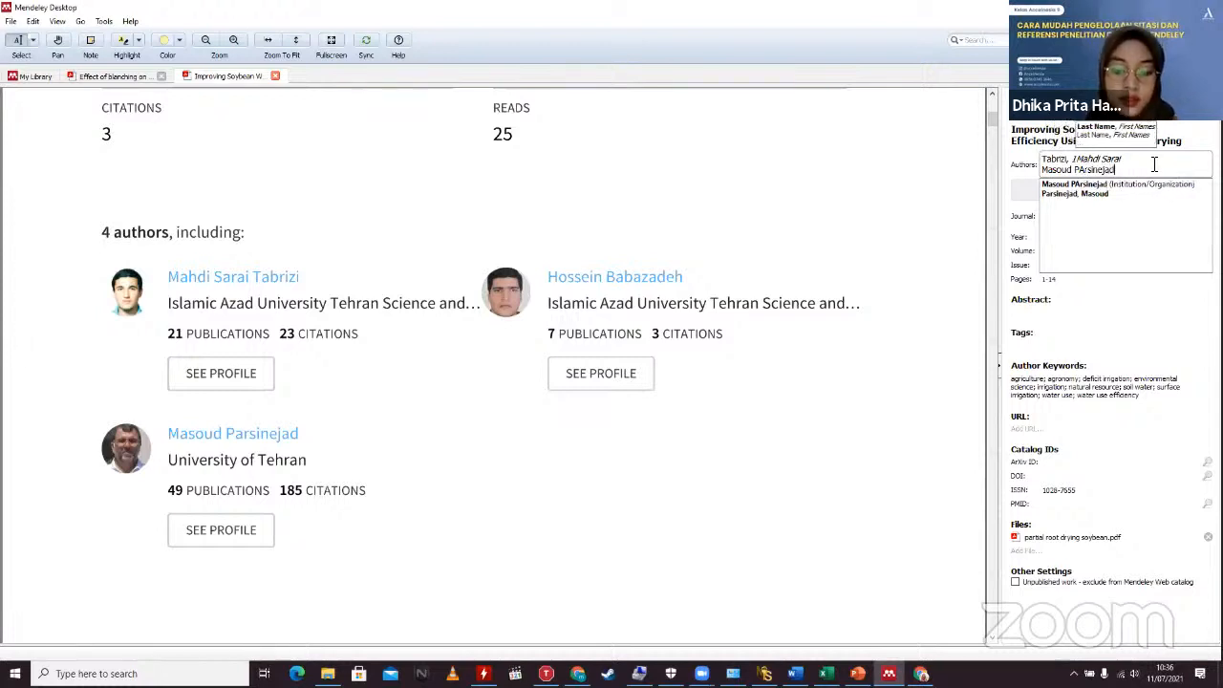
key("Return")
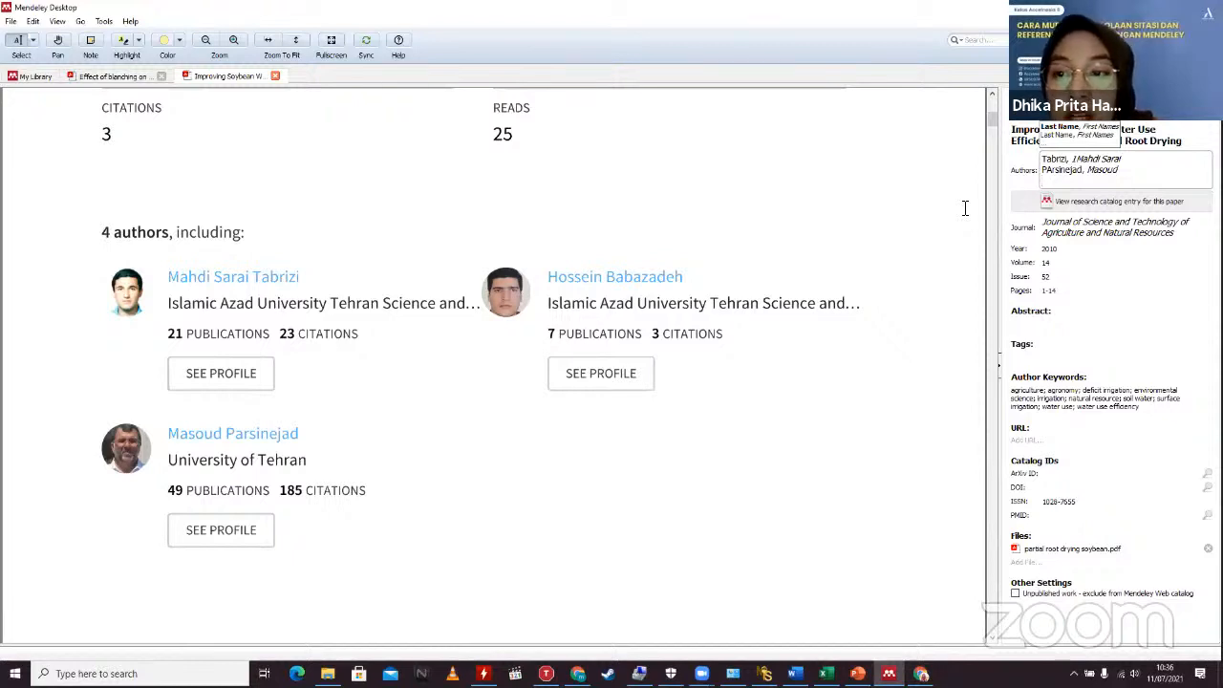
left_click(965, 208)
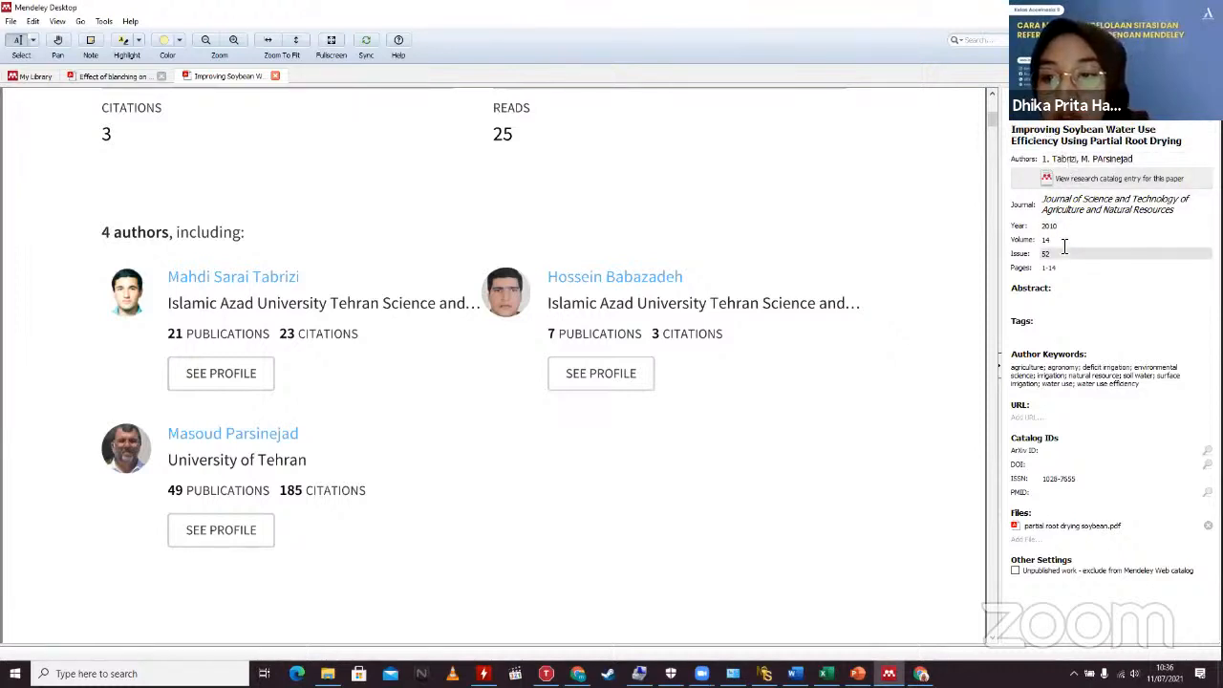
Step: Look over the Effect of blanching and soybean PDF tabs, then return to My Library
scroll(898, 312, "up", 6)
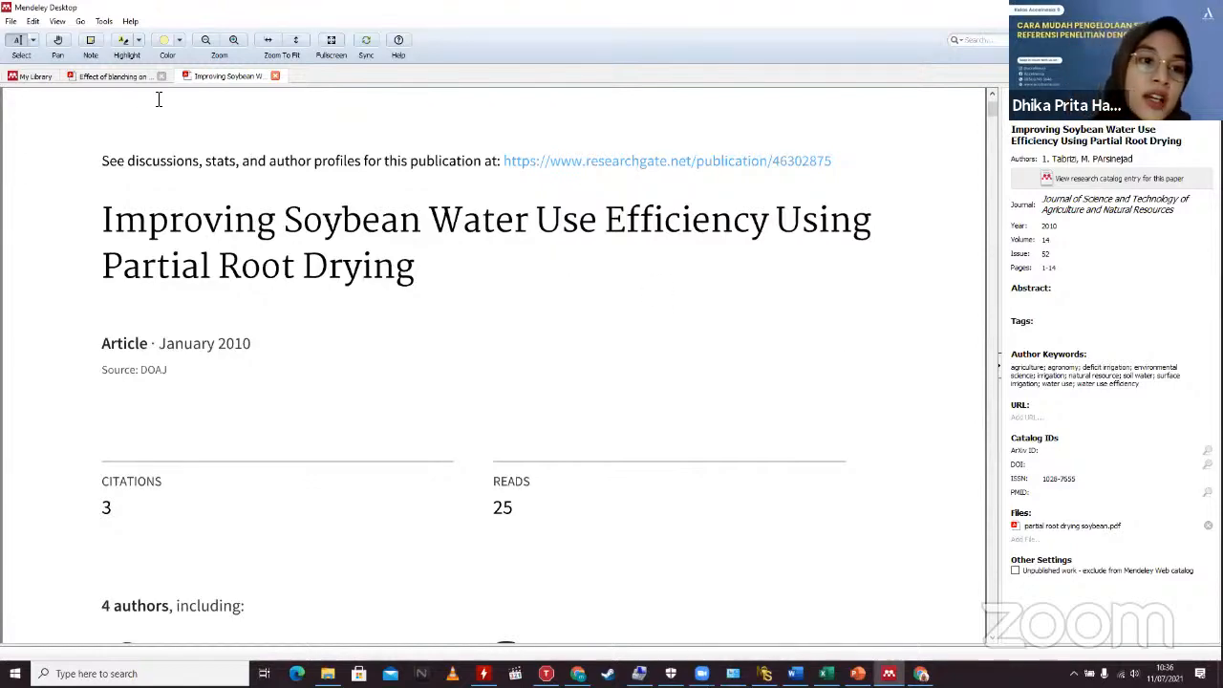
left_click(113, 77)
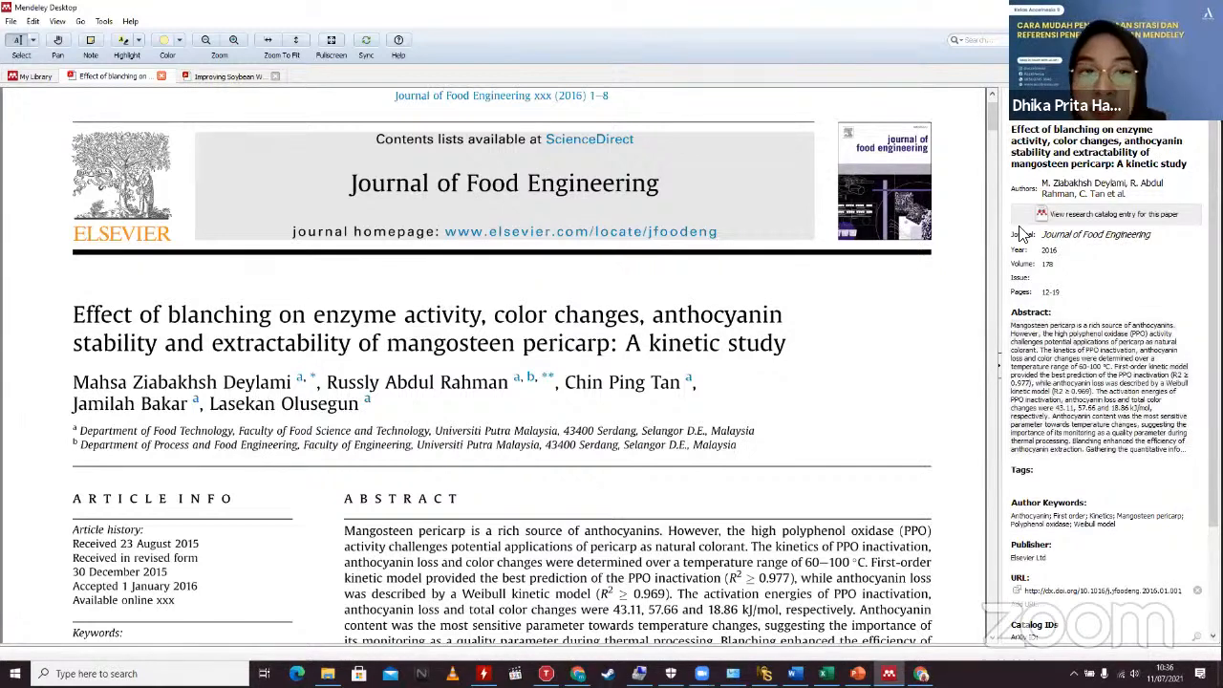
left_click(224, 77)
scroll(379, 297, "down", 3)
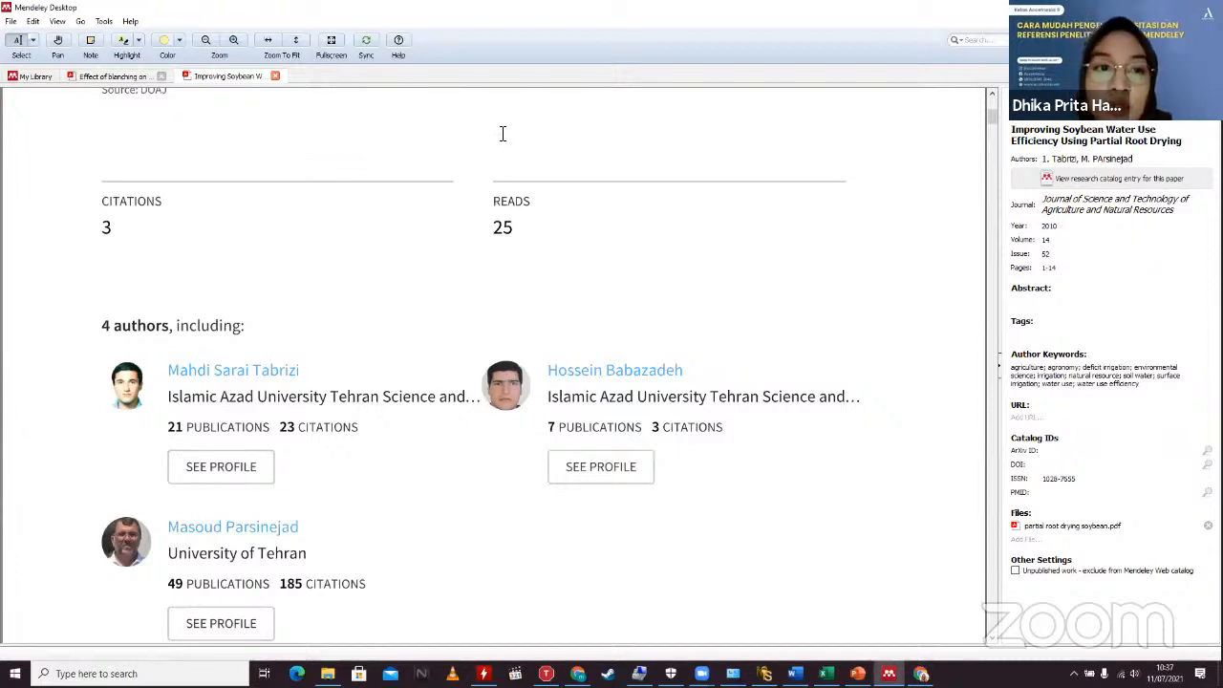
left_click(28, 77)
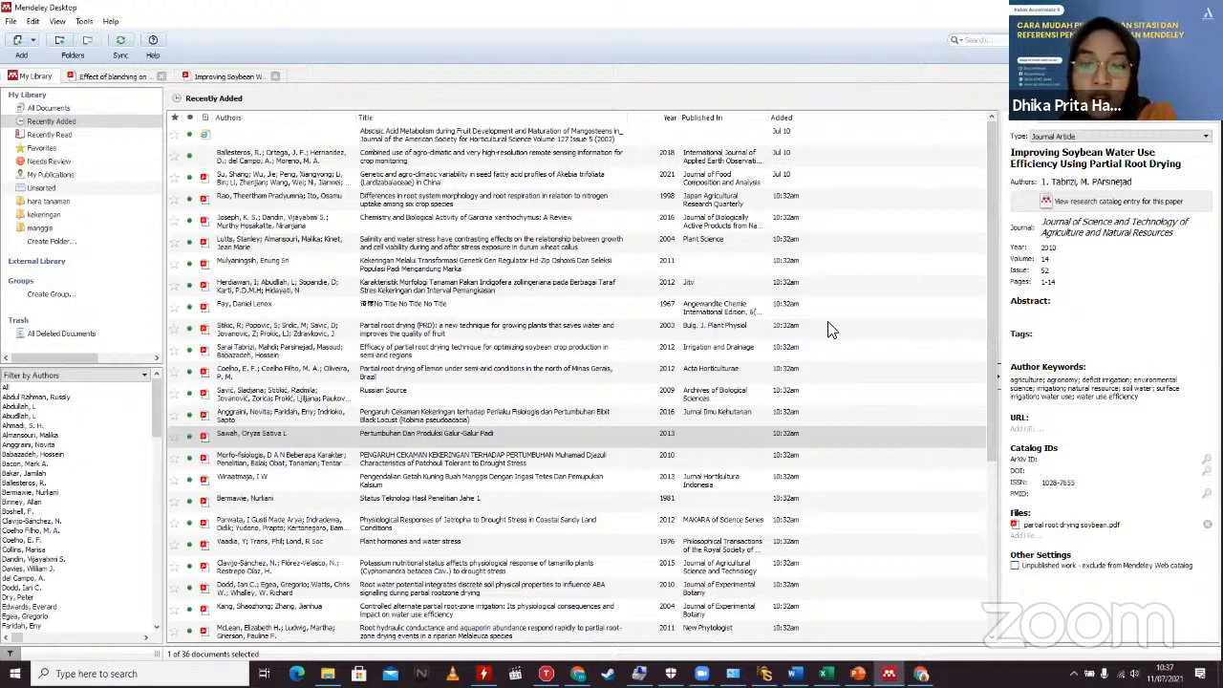
Step: Close Word's Document1 with its (Su et al., 2021) citation without saving
key("alt+Tab")
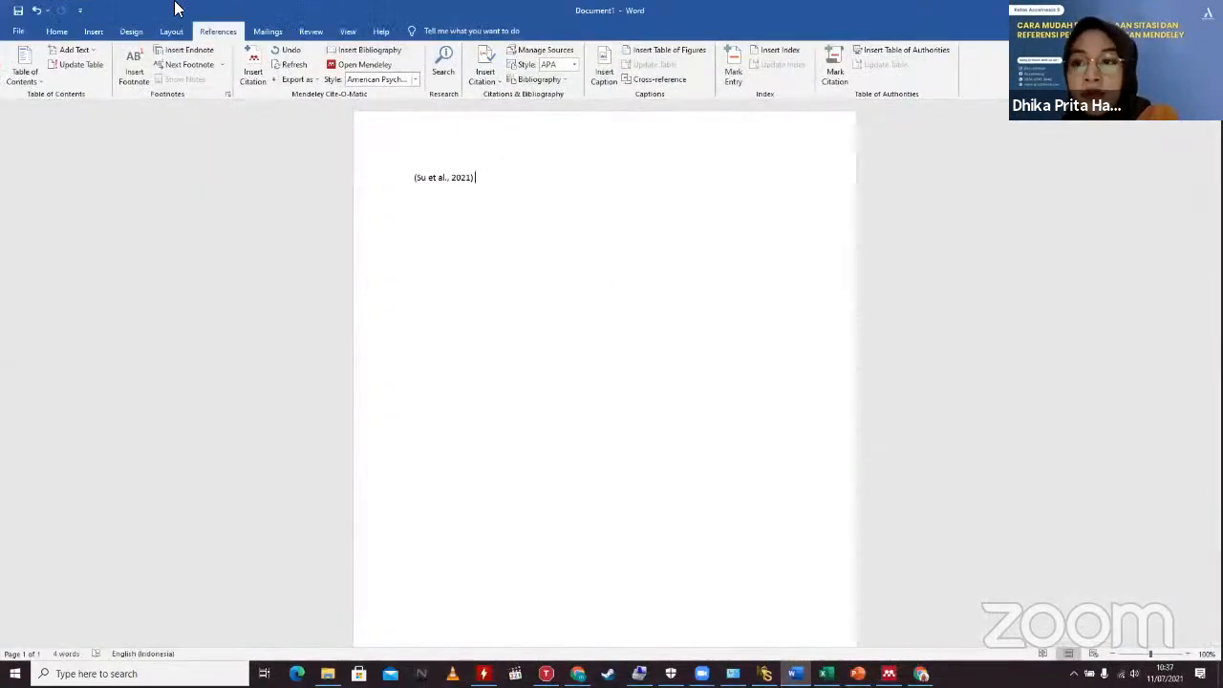
left_click(1206, 11)
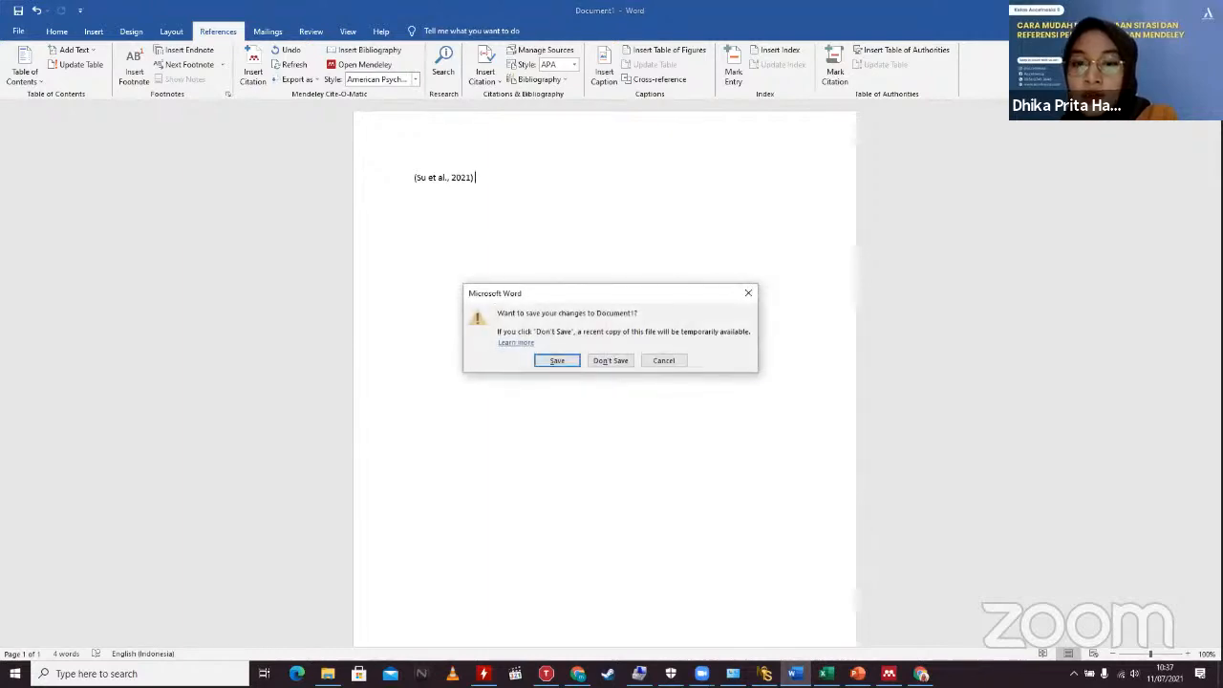
left_click(623, 361)
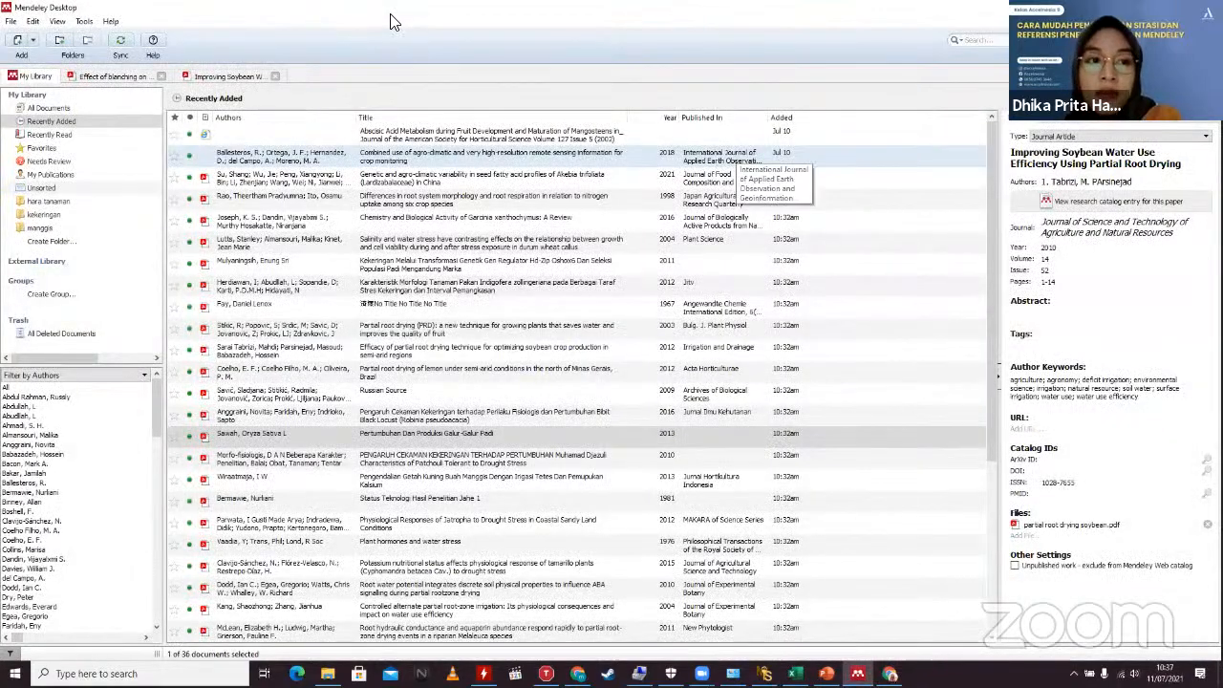
left_click(86, 21)
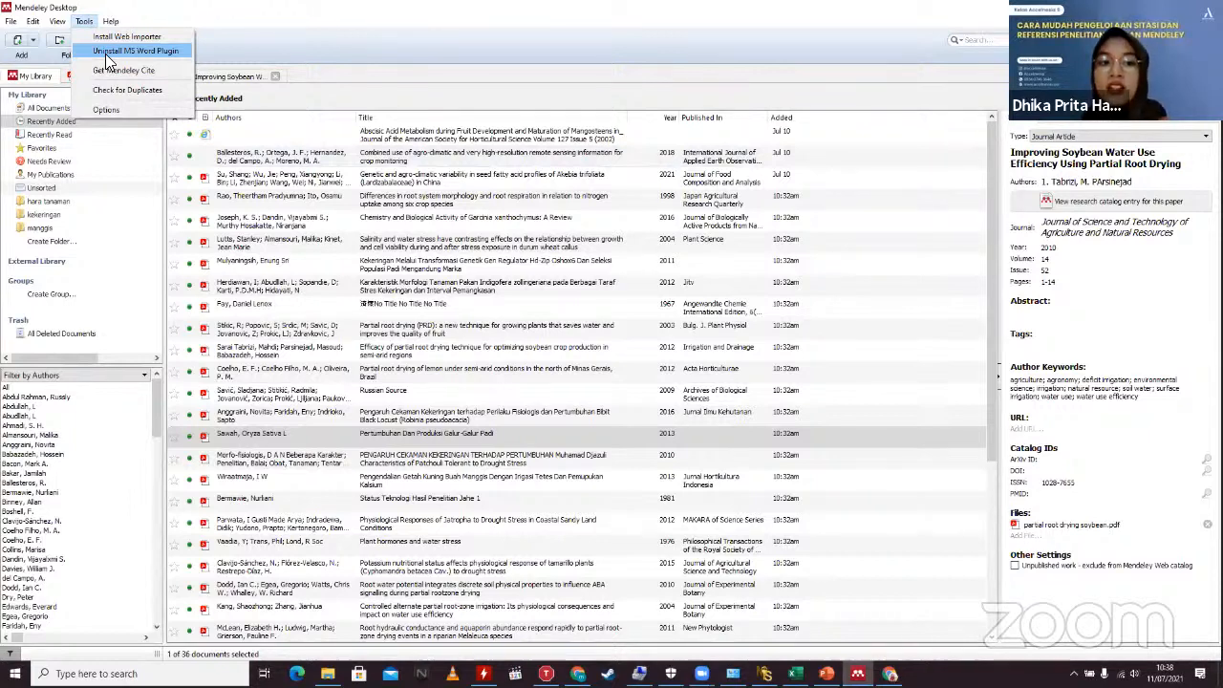
left_click(363, 26)
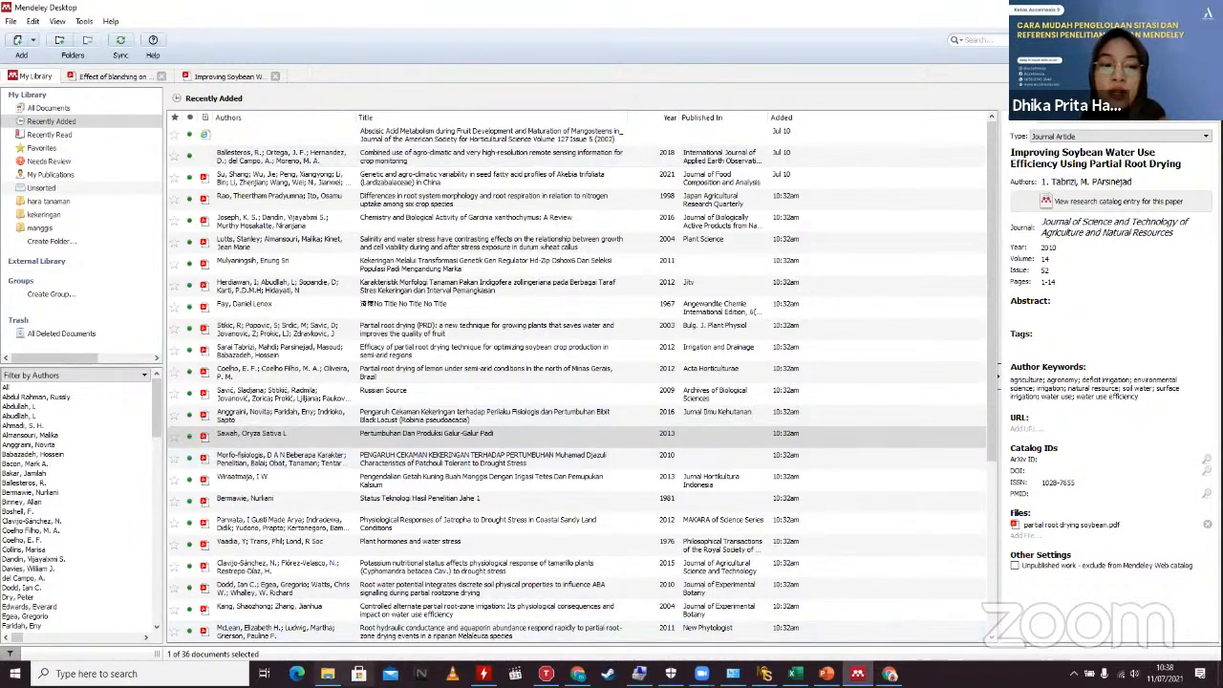
Step: Launch Word from the Start search and create a blank document with the References tab showing
left_click(65, 673)
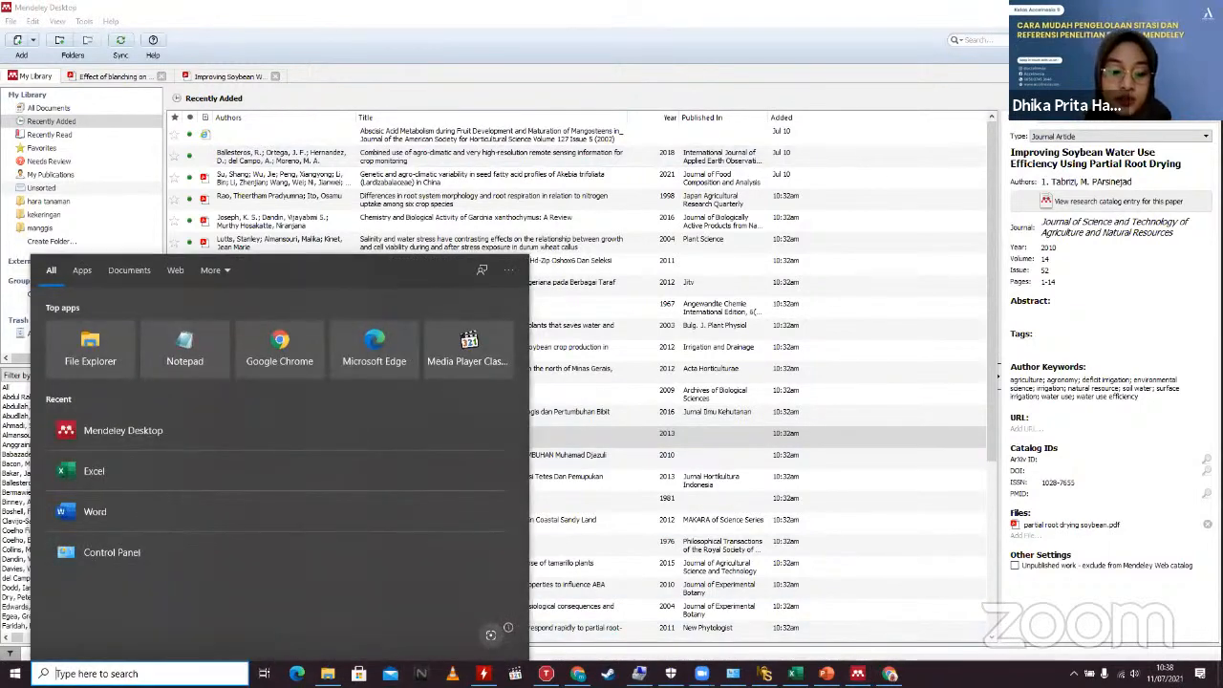
type("word")
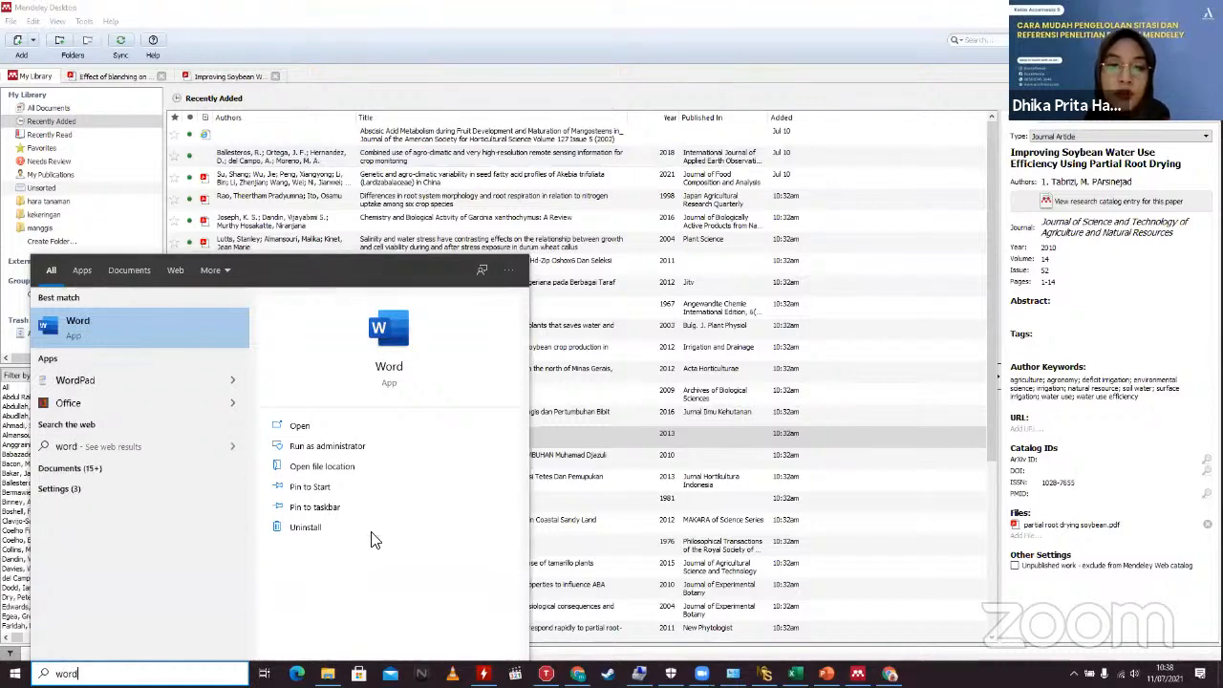
left_click(389, 344)
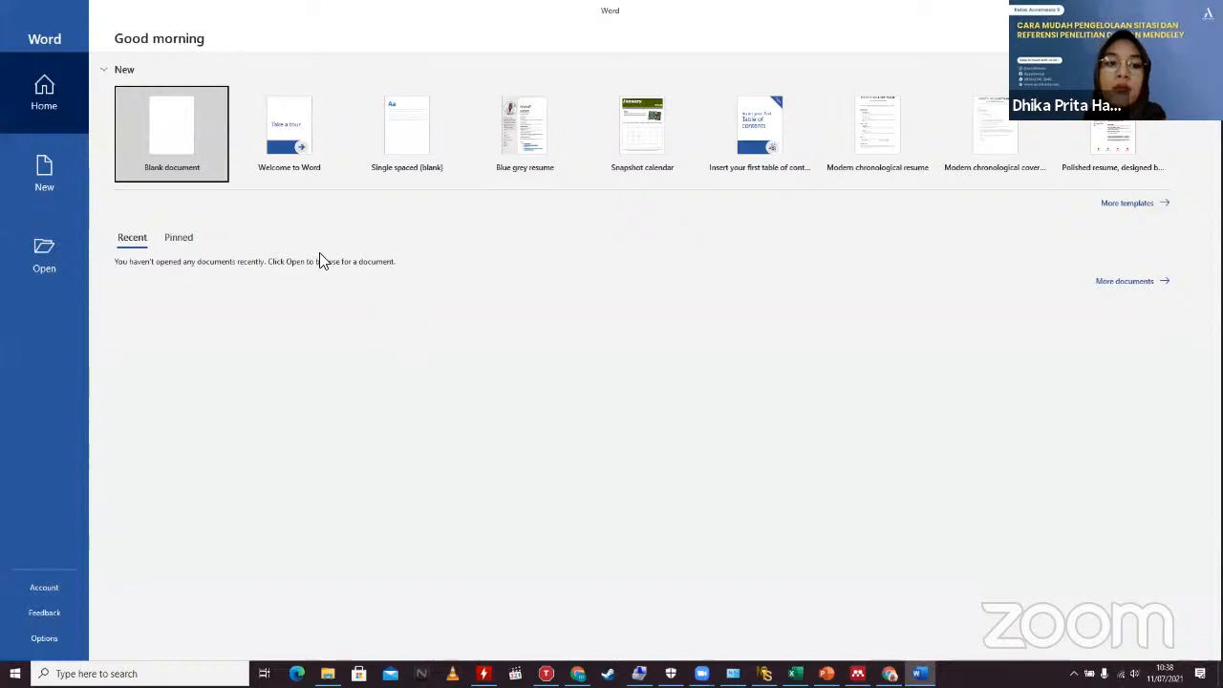
left_click(181, 134)
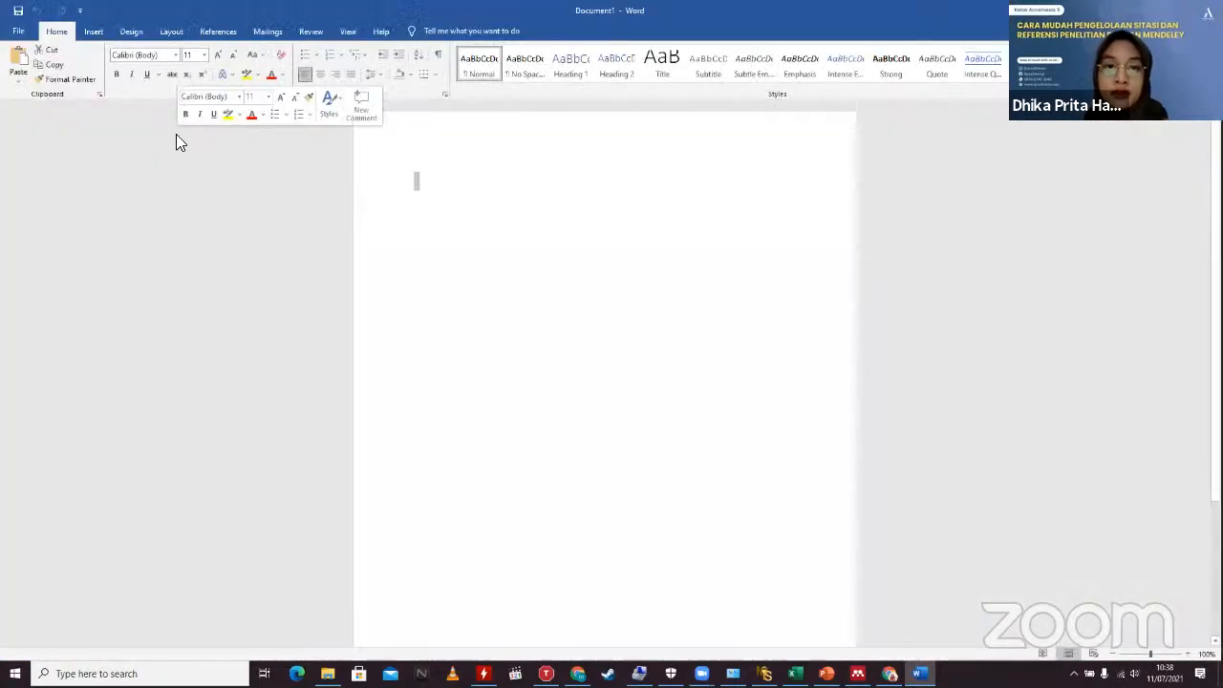
left_click(214, 31)
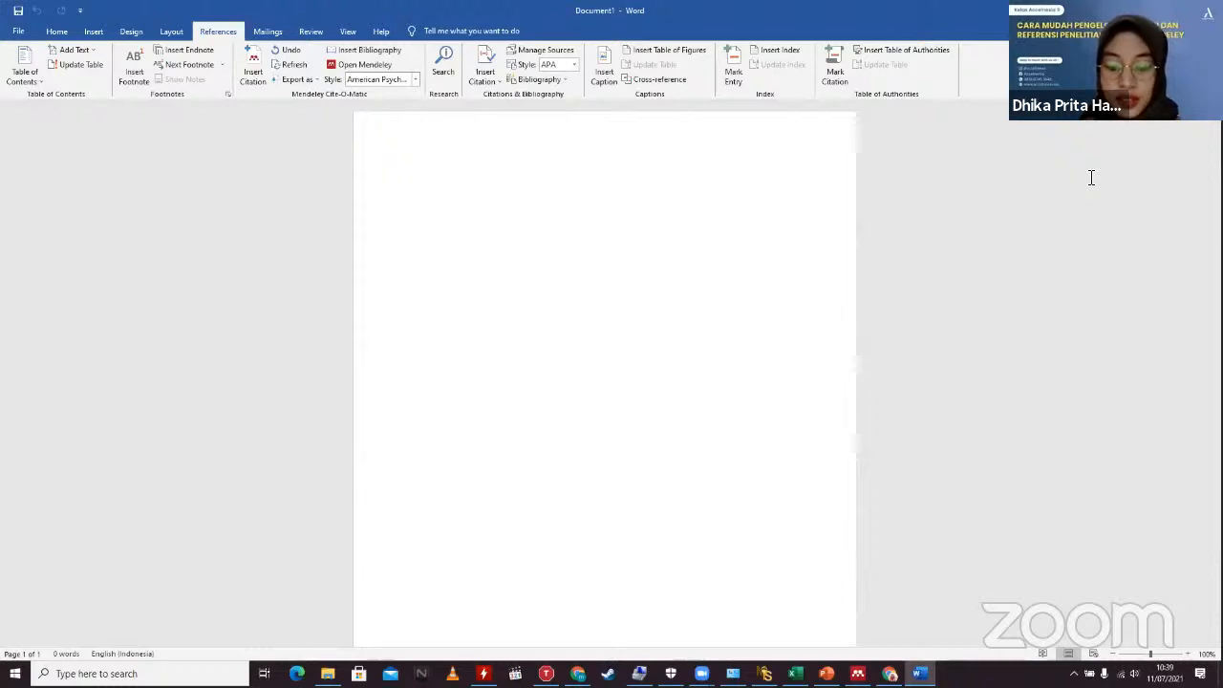
Step: Type 'Perkembangan buah dipengaruhi oleh agroklimat, seperti suhu, kelembaban dan curah hujan'
type("PErke")
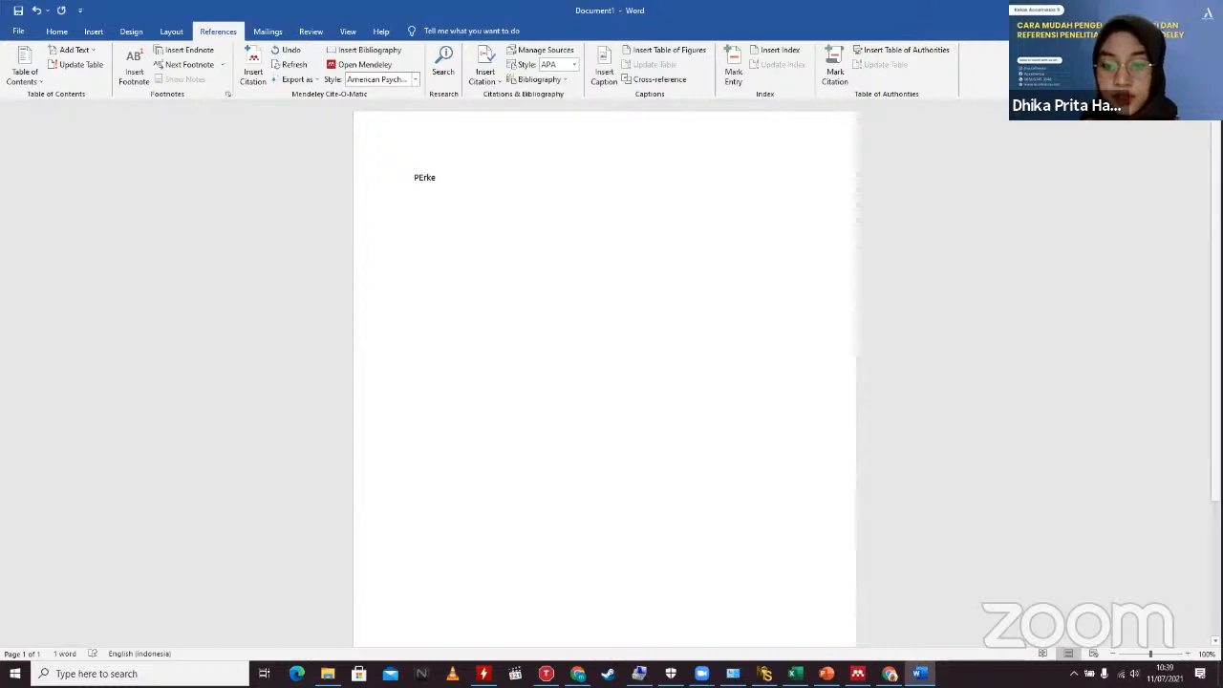
scroll(605, 383, "up", 6)
scroll(605, 373, "up", 1)
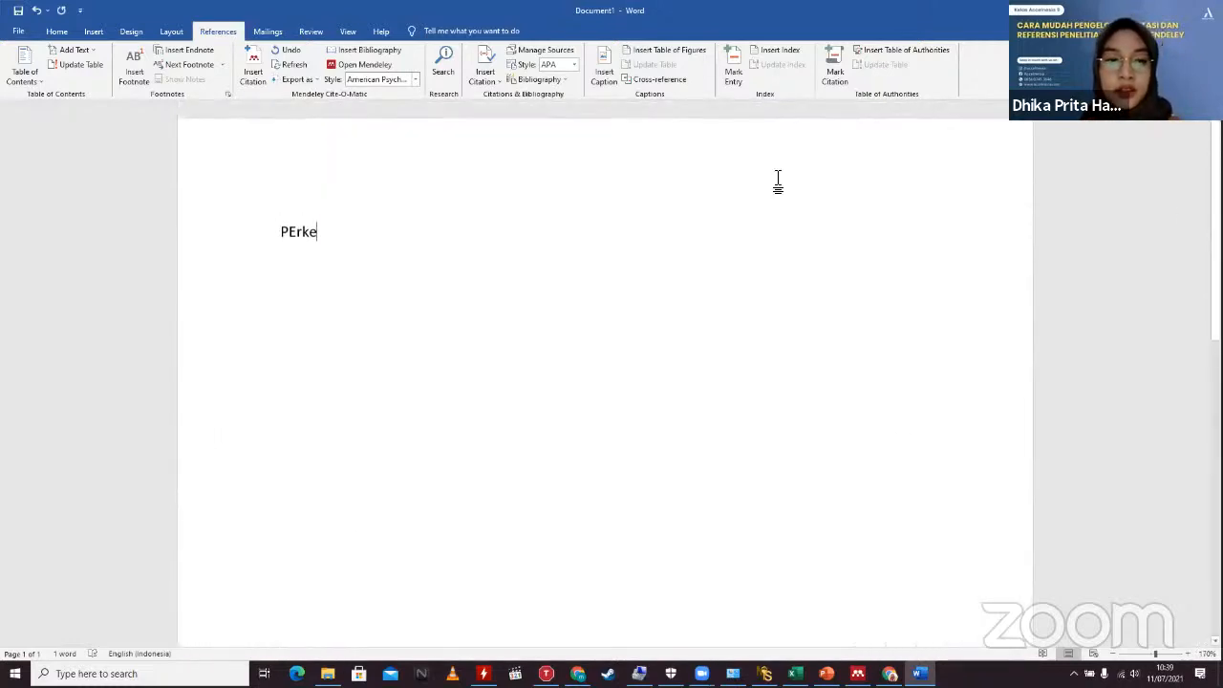
type("mbangan")
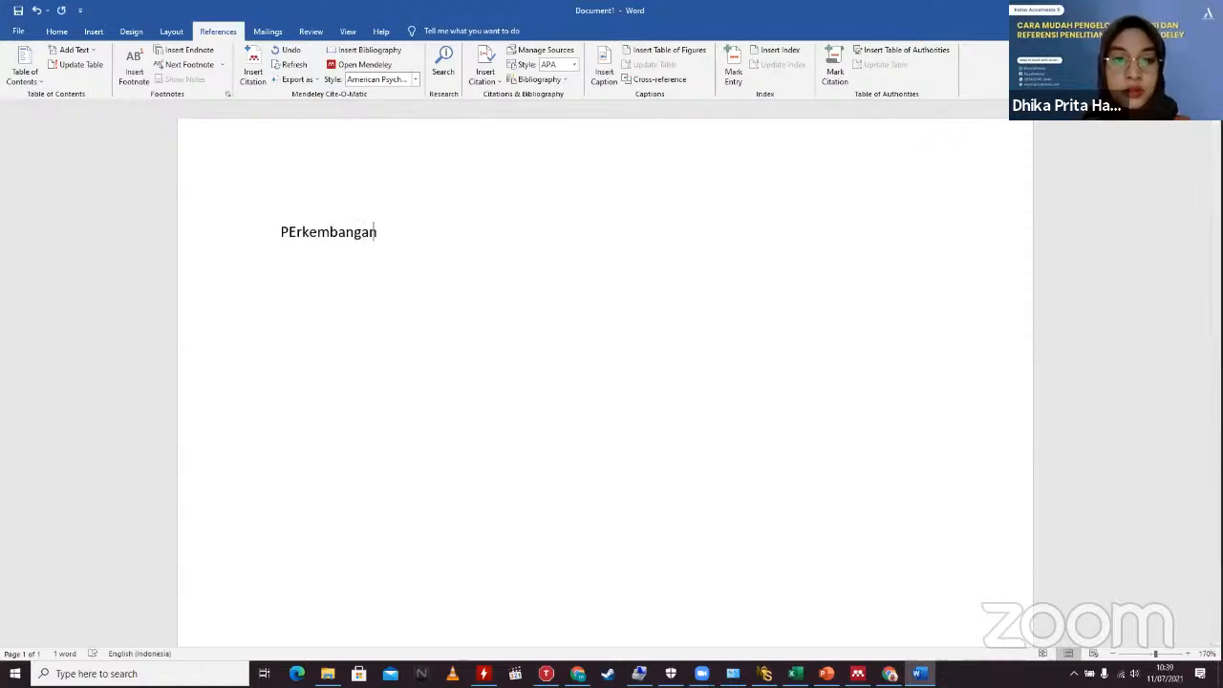
key("BackSpace")
key("BackSpace")
key("BackSpace")
key("BackSpace")
key("BackSpace")
key("BackSpace")
key("BackSpace")
key("BackSpace")
key("BackSpace")
key("BackSpace")
key("BackSpace")
key("BackSpace")
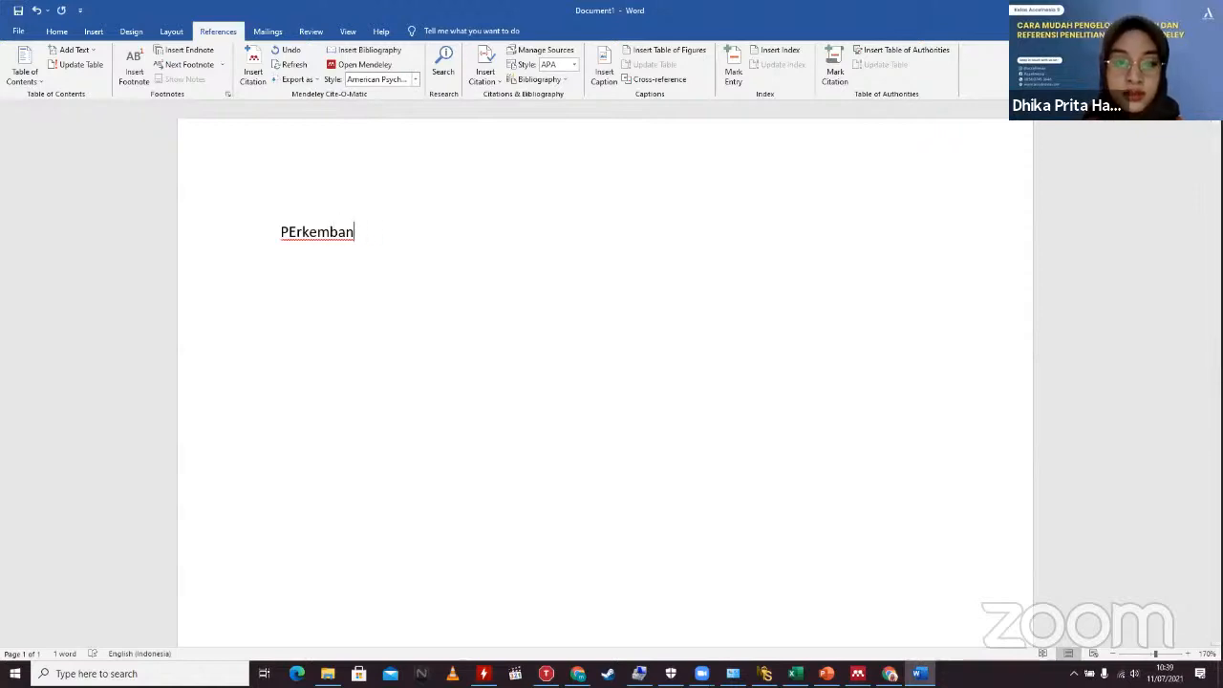
type("e")
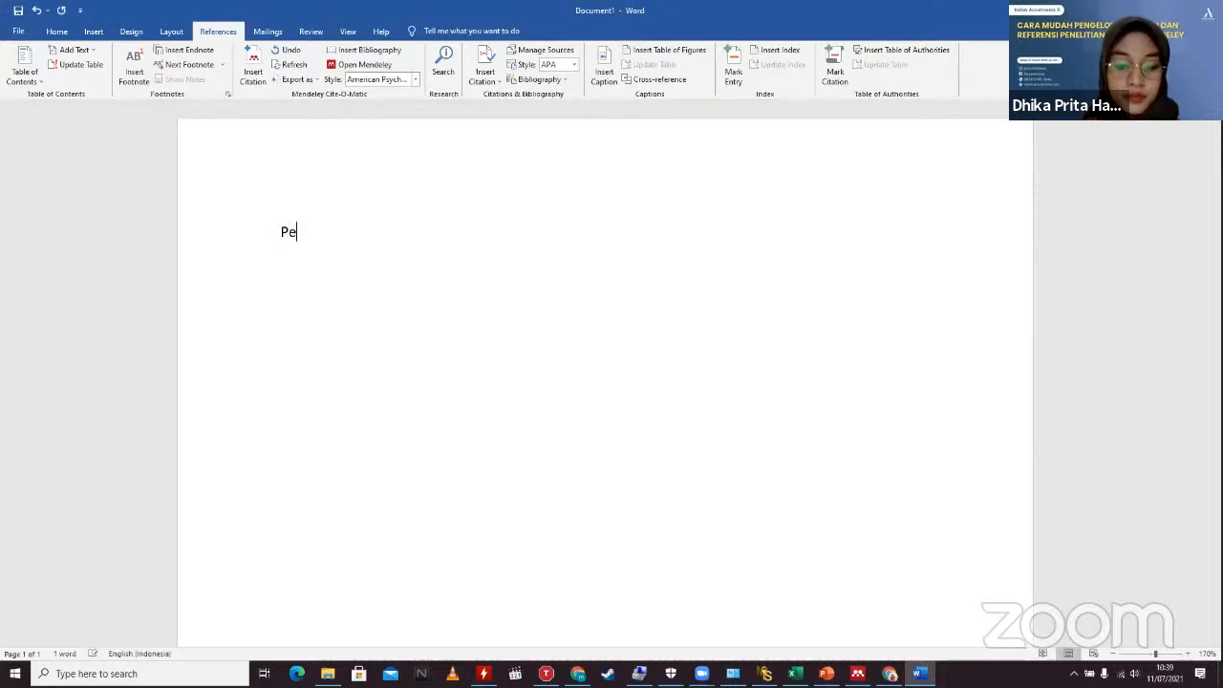
type("rkembangan buah dipengaruhi oleh ag")
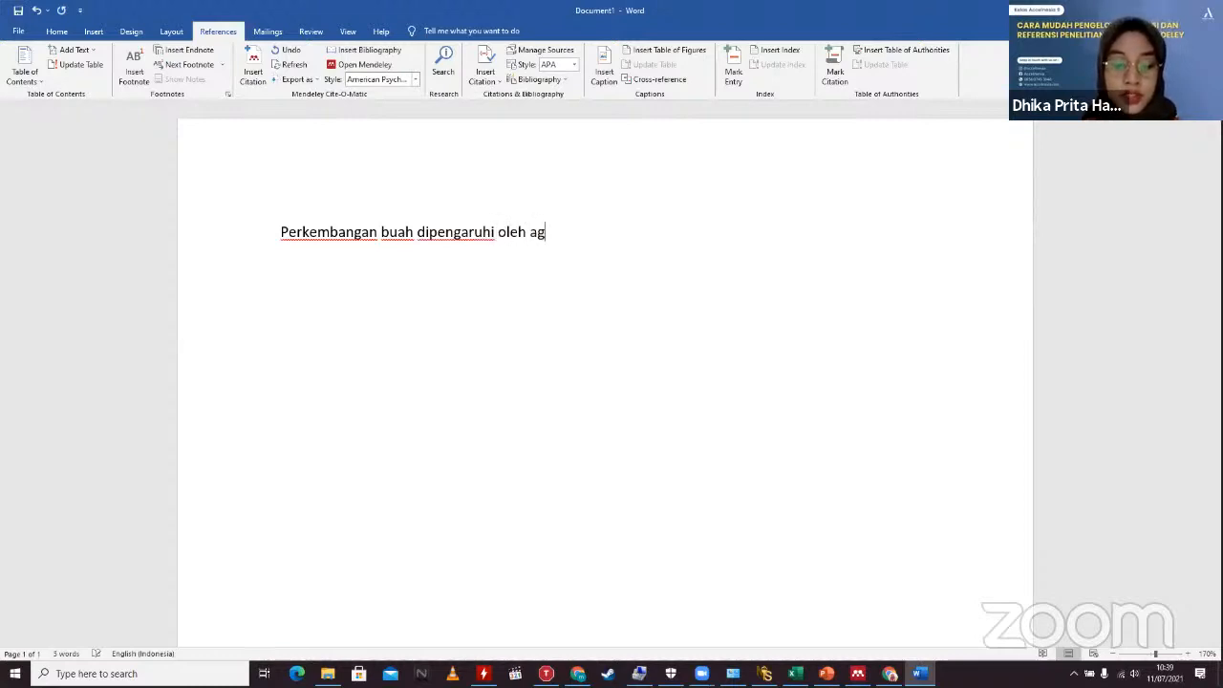
type("roklimat, seper")
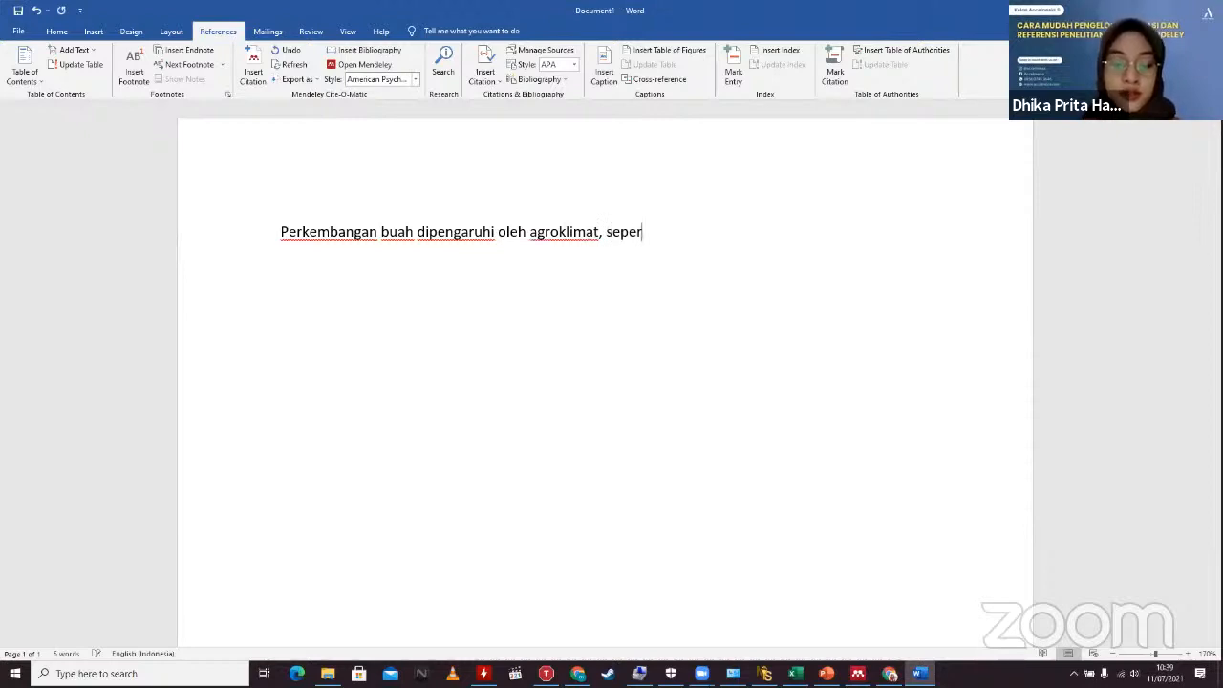
type("tis")
key("BackSpace")
type("suhu, kelembaban dan cura h huj")
key("BackSpace")
key("BackSpace")
key("BackSpace")
key("BackSpace")
key("BackSpace")
key("BackSpace")
key("BackSpace")
type("hujan")
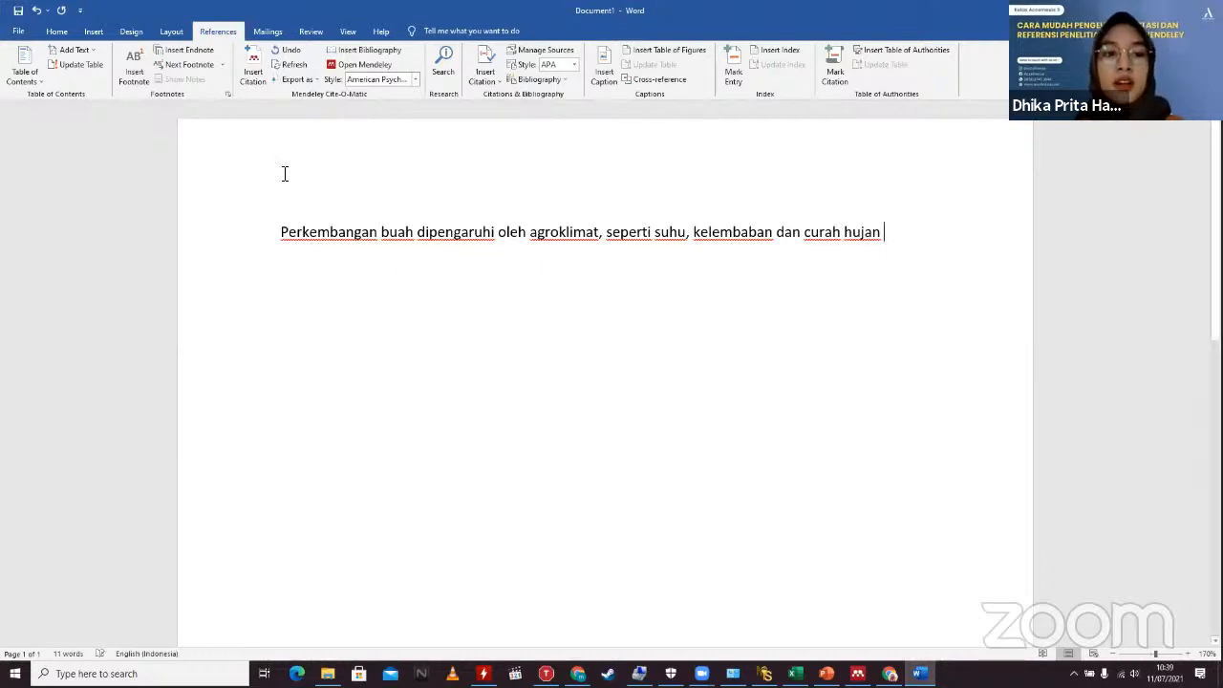
Step: Search Mendeley for 'wira' and insert the (Wiraatmaja, 2013) citation after the sentence
left_click(257, 55)
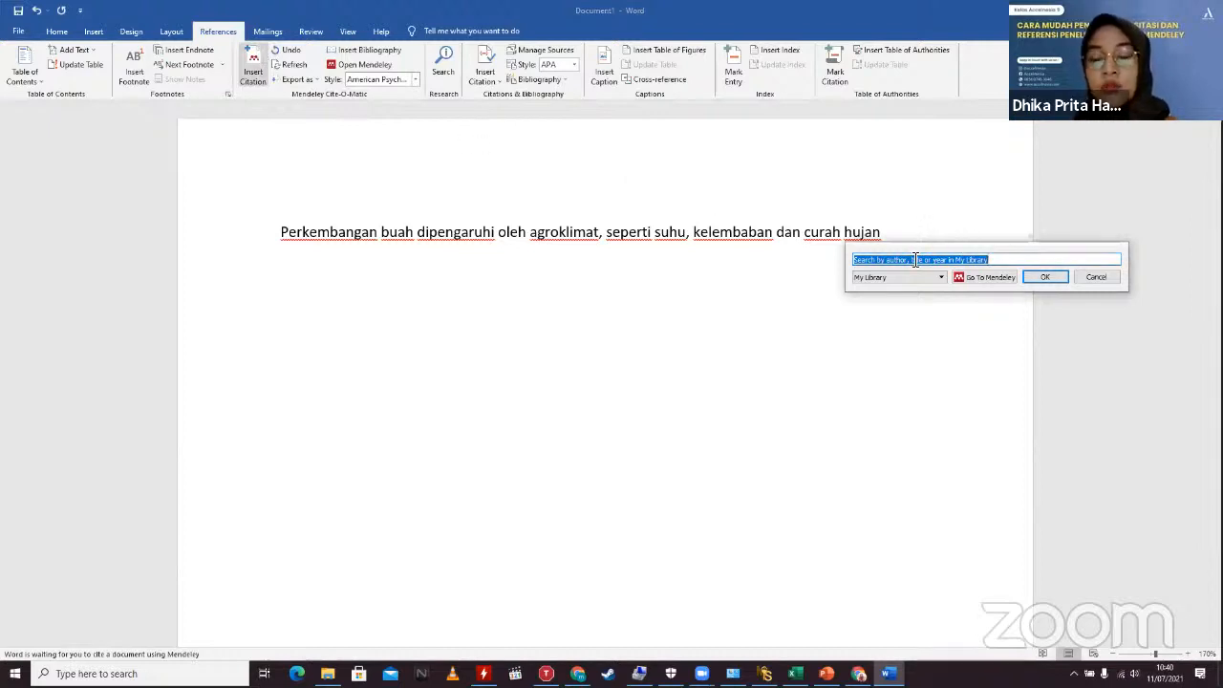
left_click_drag(866, 260, 995, 259)
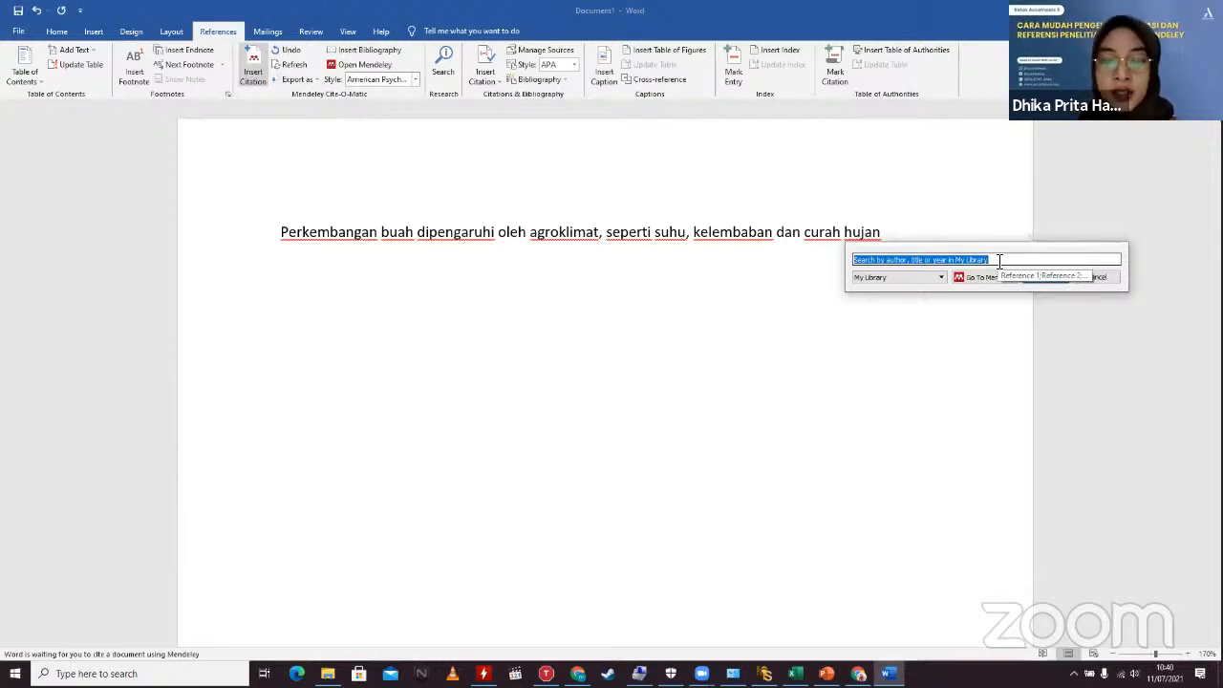
type("s")
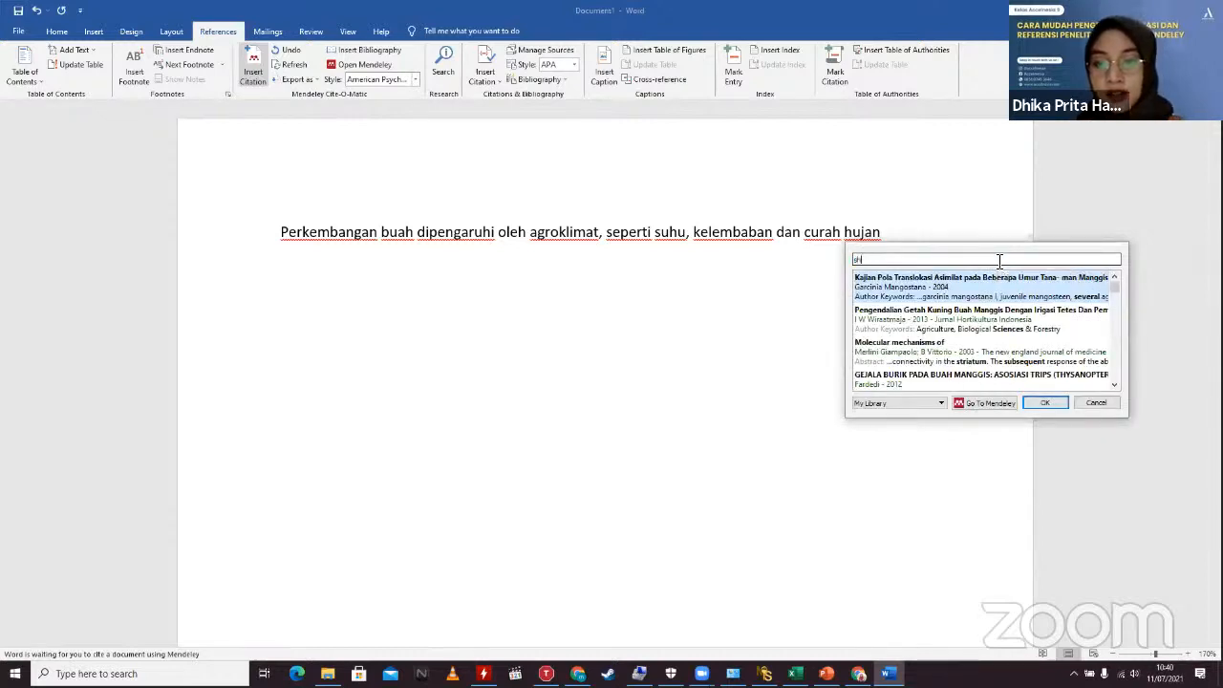
key("BackSpace")
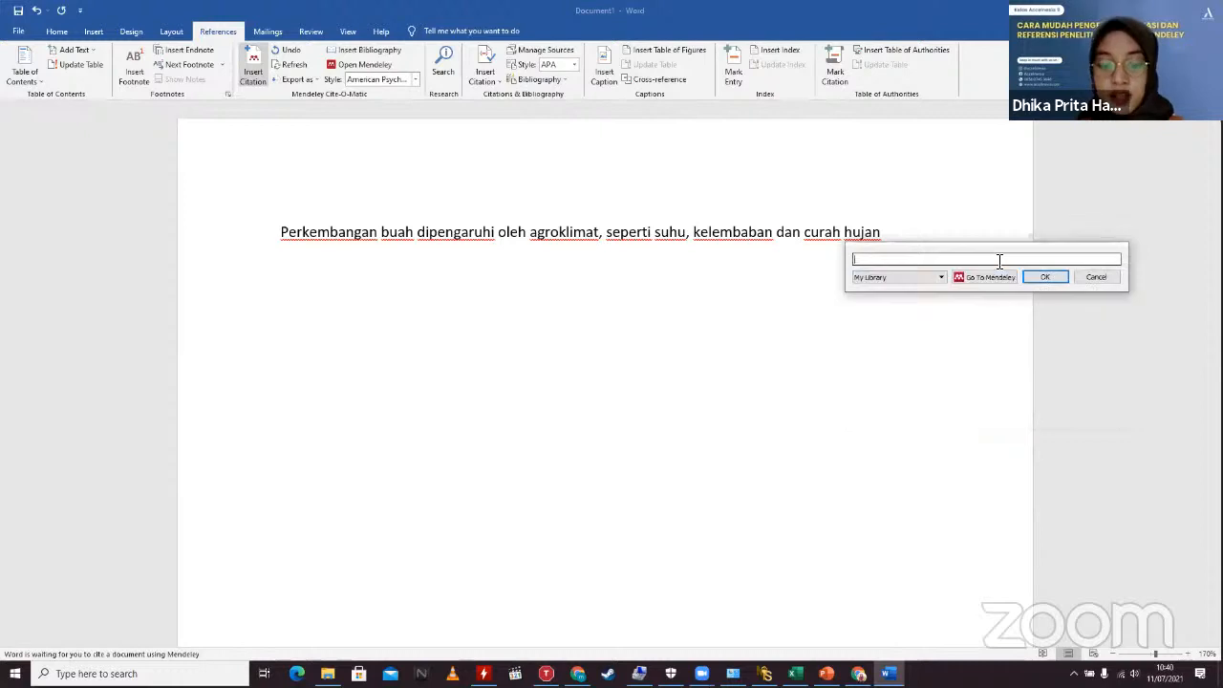
type("wira")
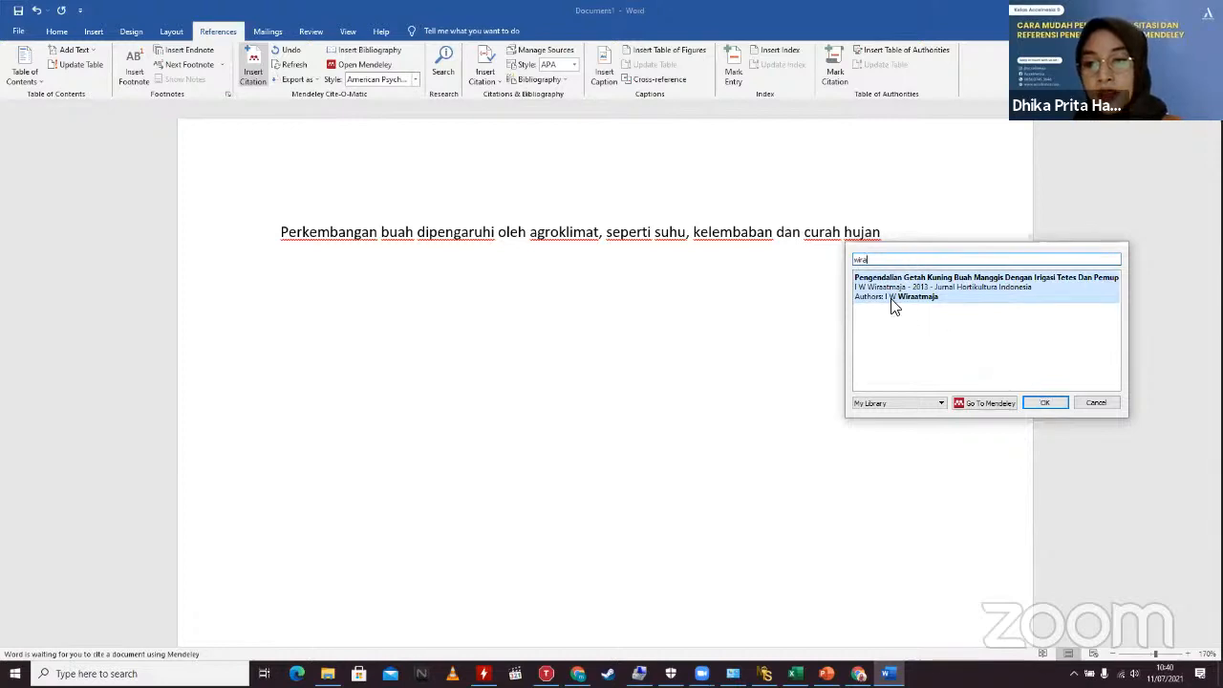
left_click(1045, 402)
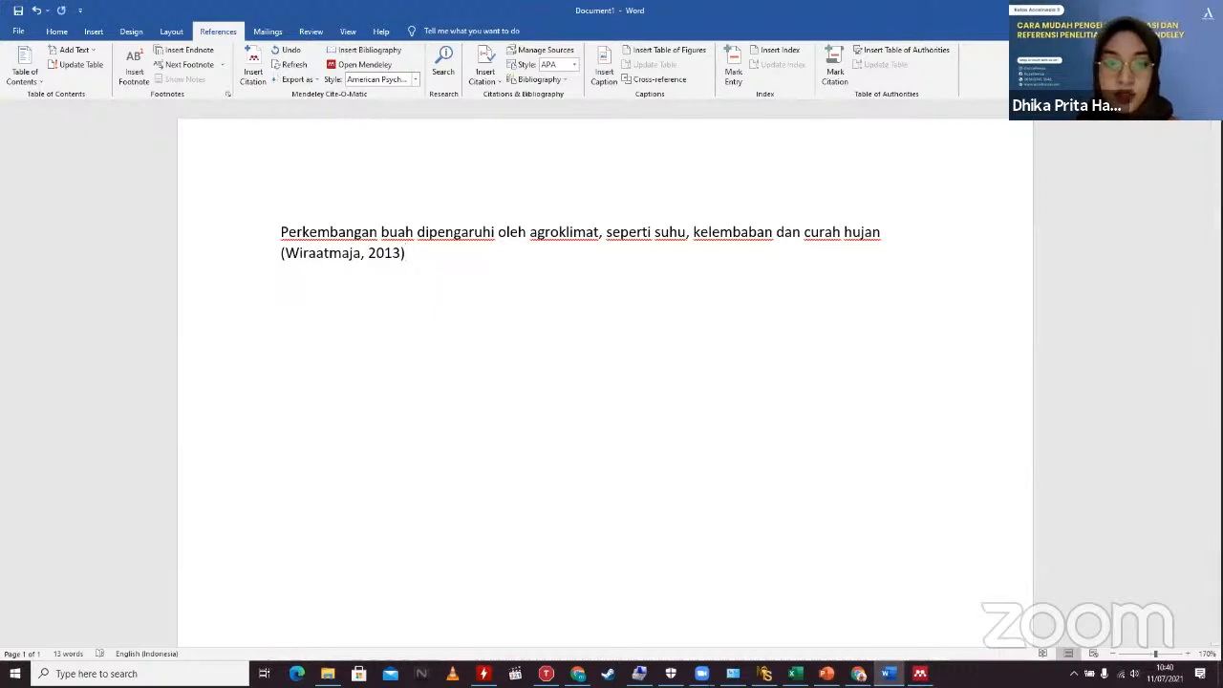
Step: End the cited sentence with a period, then type 'Semakin tinggi suhu maka perkembangan buah akan semakin cepat' below
type(".")
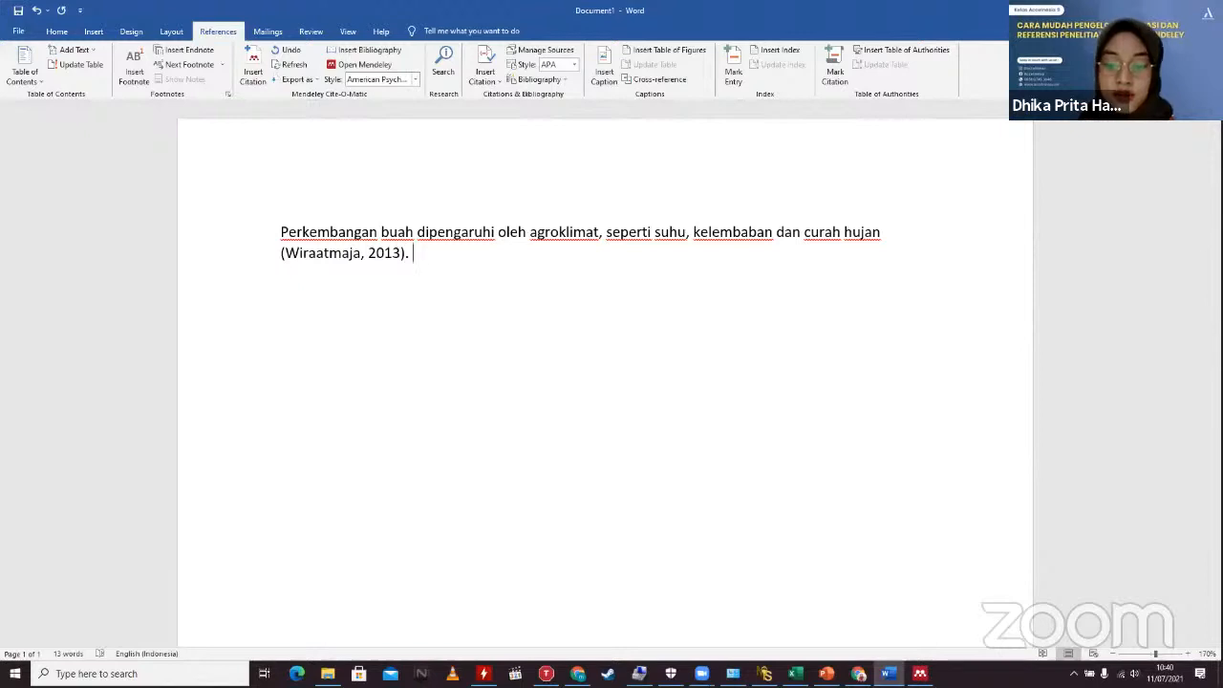
key("Return")
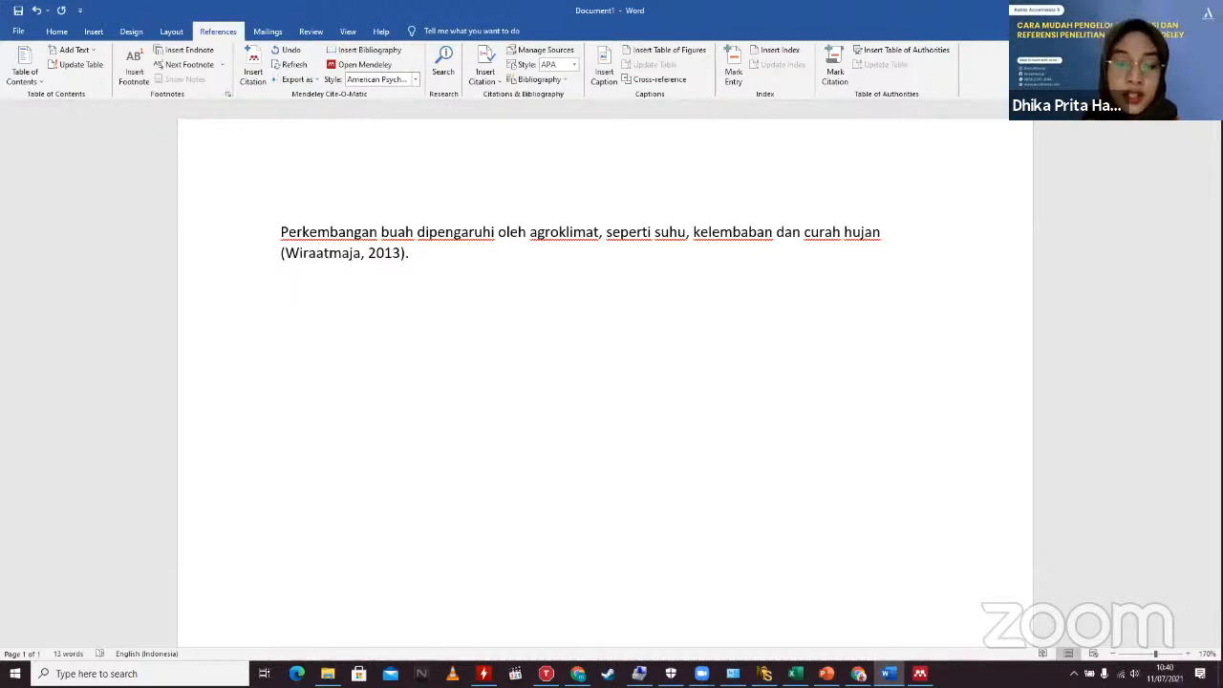
type("Semak")
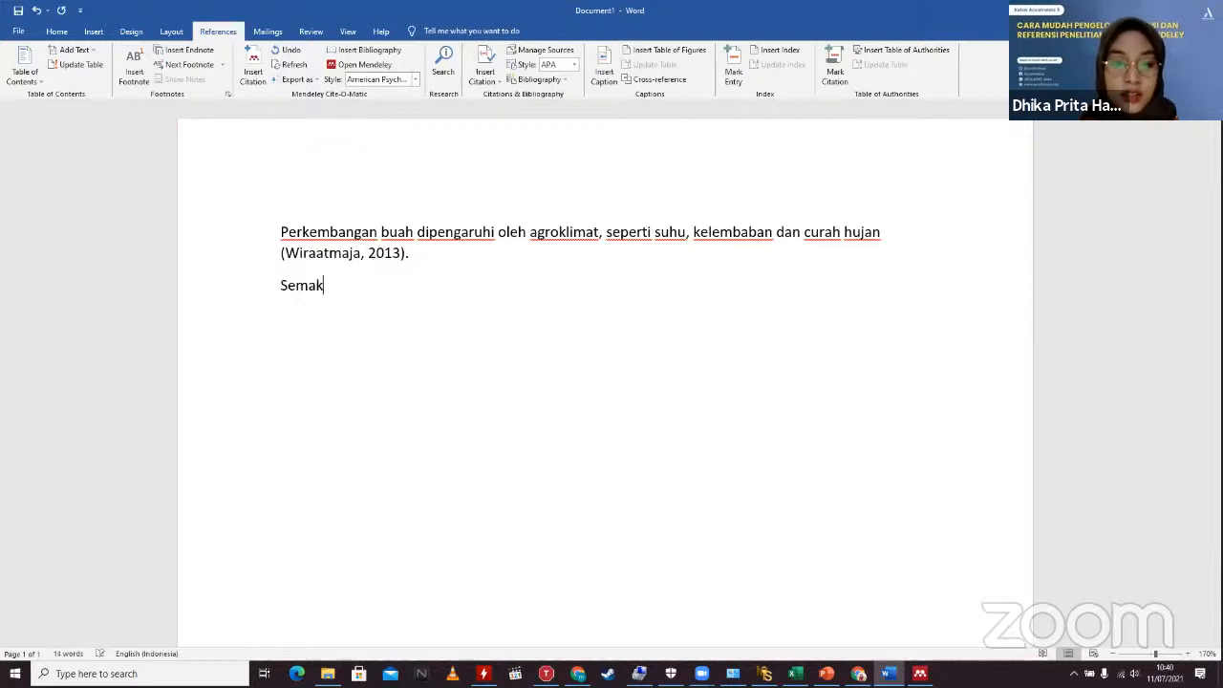
type("in tinggu")
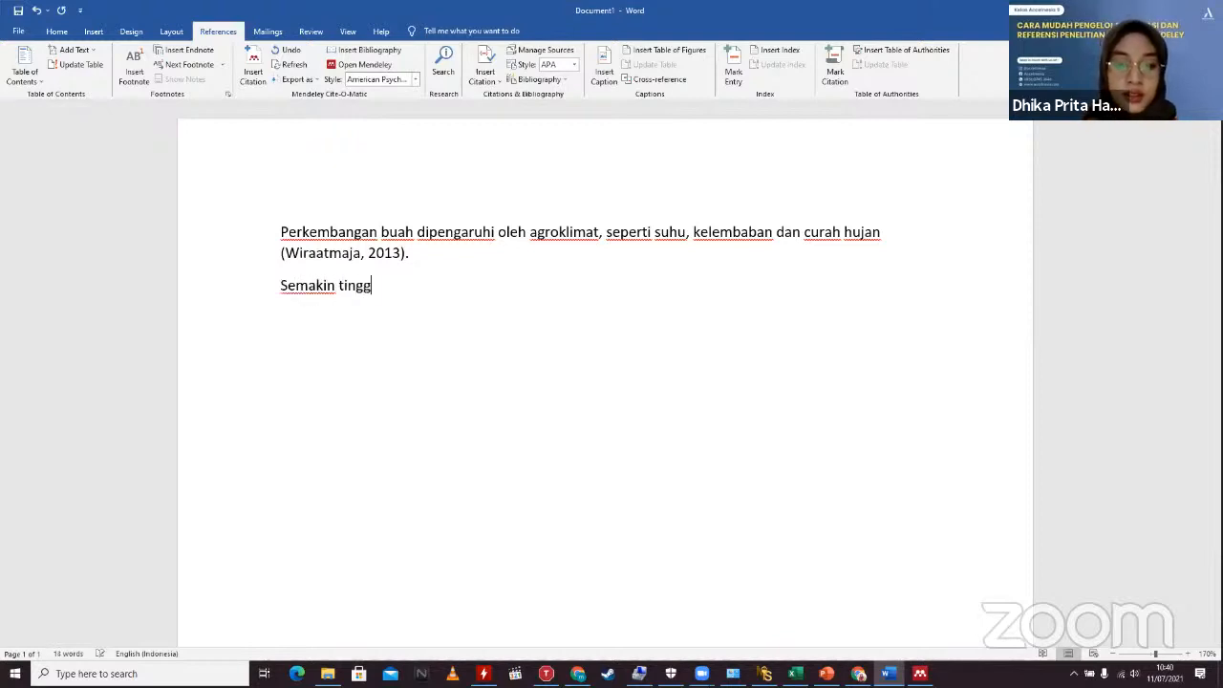
key("BackSpace")
key("BackSpace")
type("i")
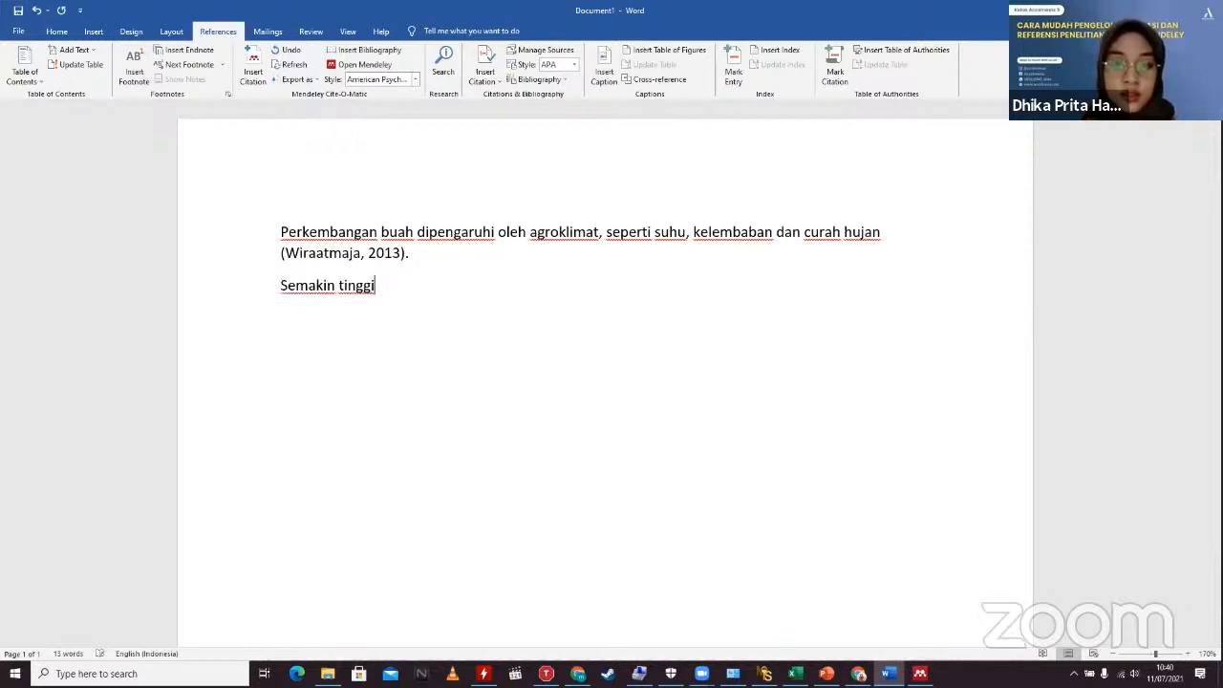
type(" suhu m")
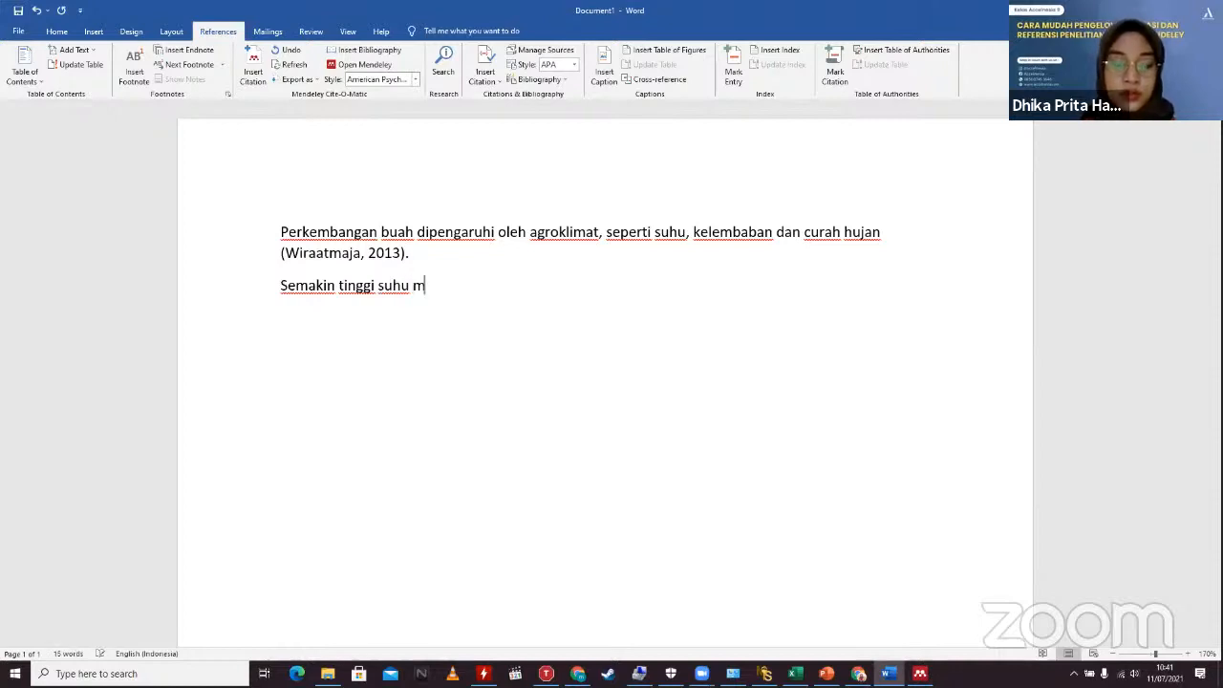
type("aka perke")
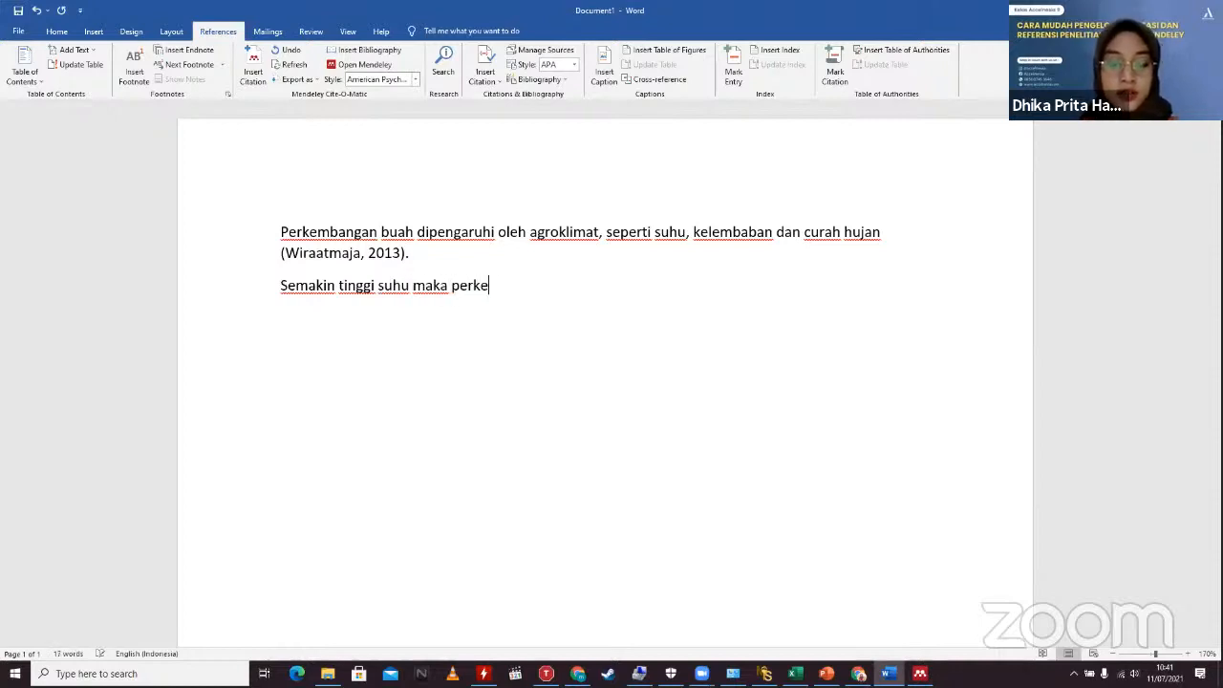
type("mbangan buah ")
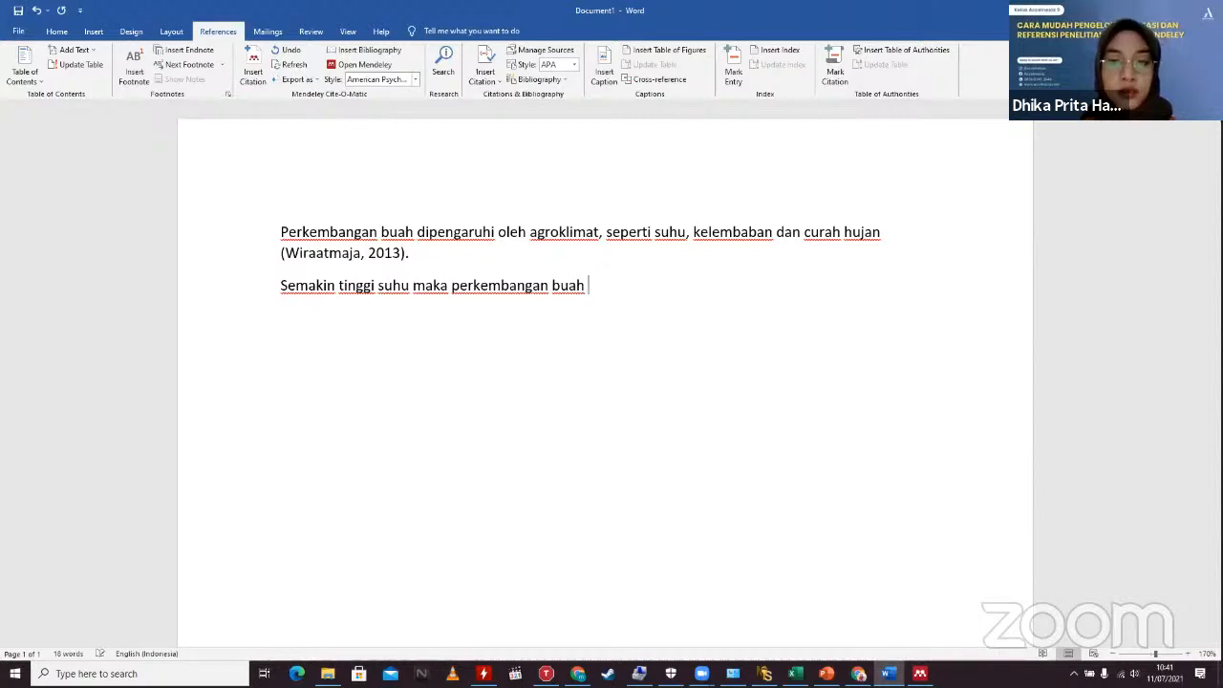
type("akan semakin")
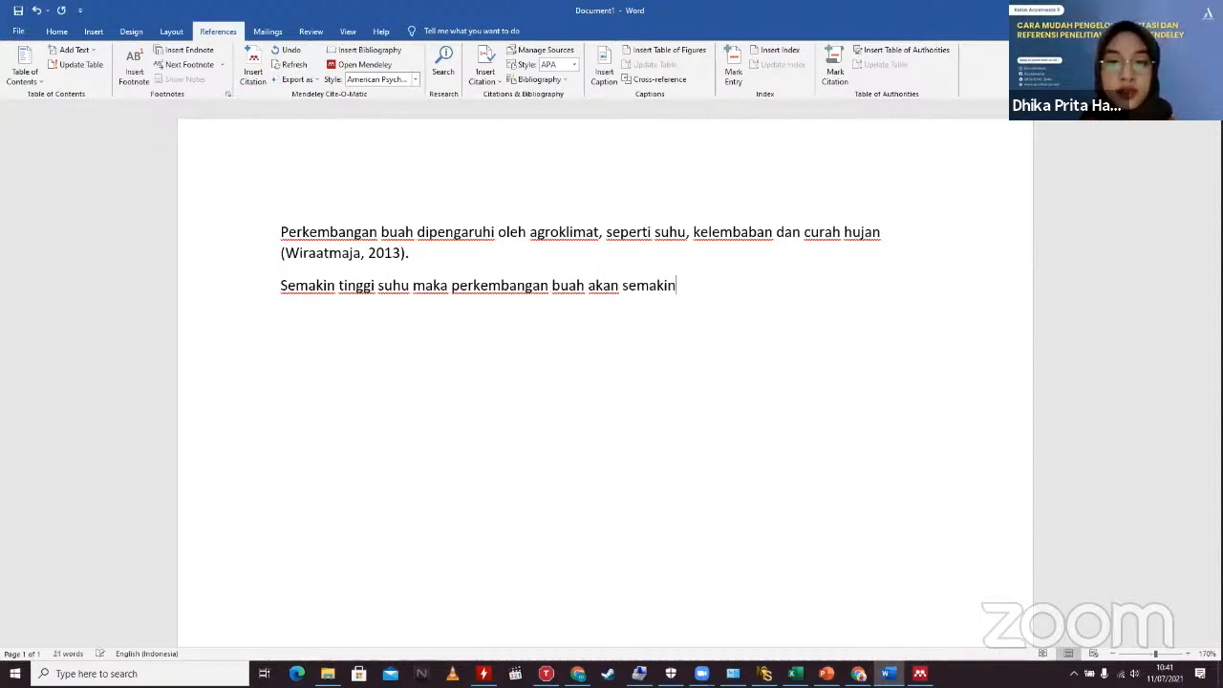
type(" cepat.")
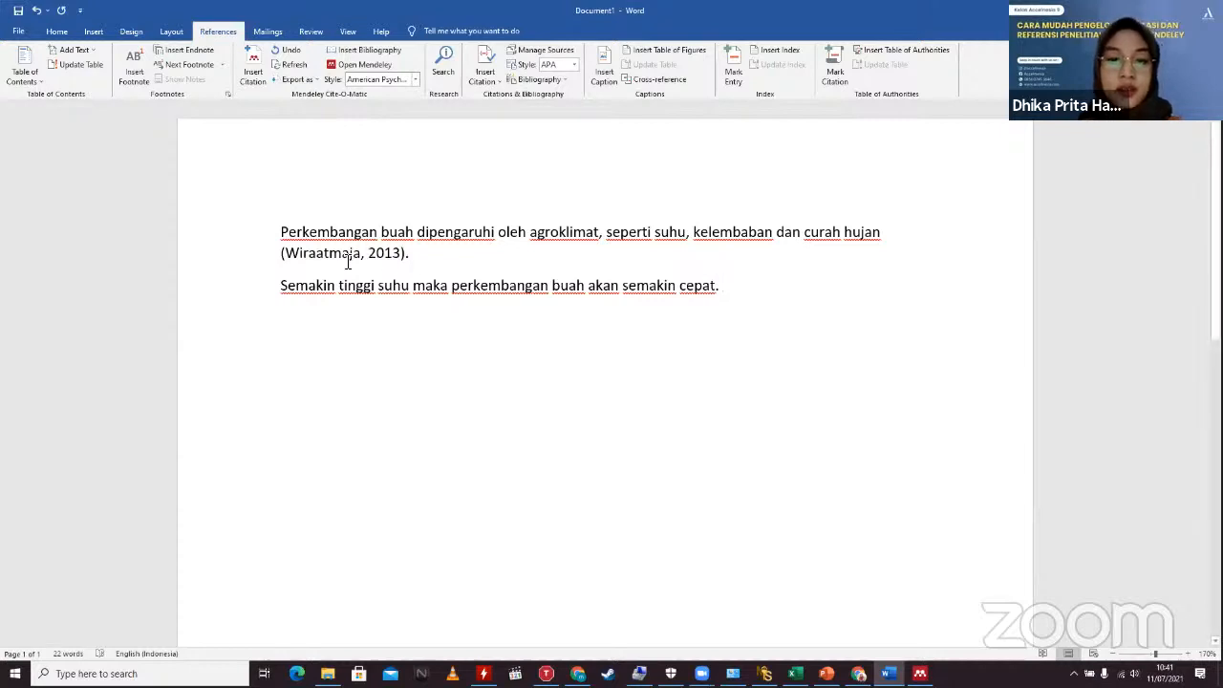
left_click(280, 286)
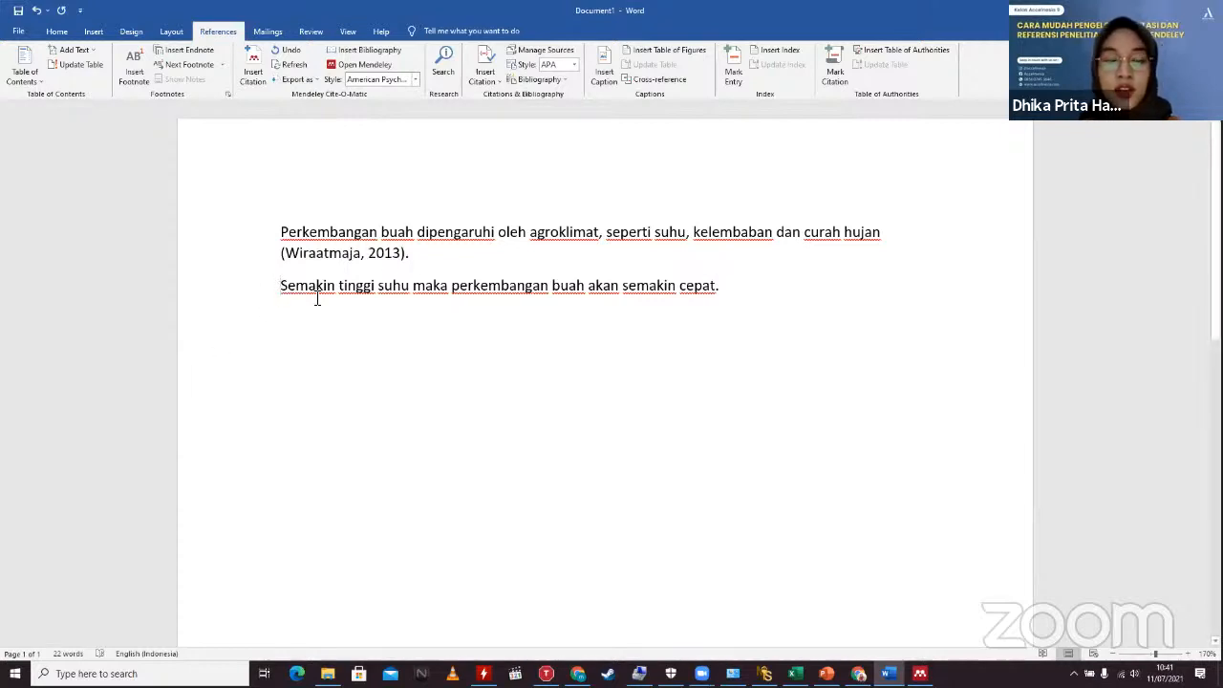
Step: Start a Mendeley citation and switch over to Mendeley Desktop to choose the reference
left_click(253, 63)
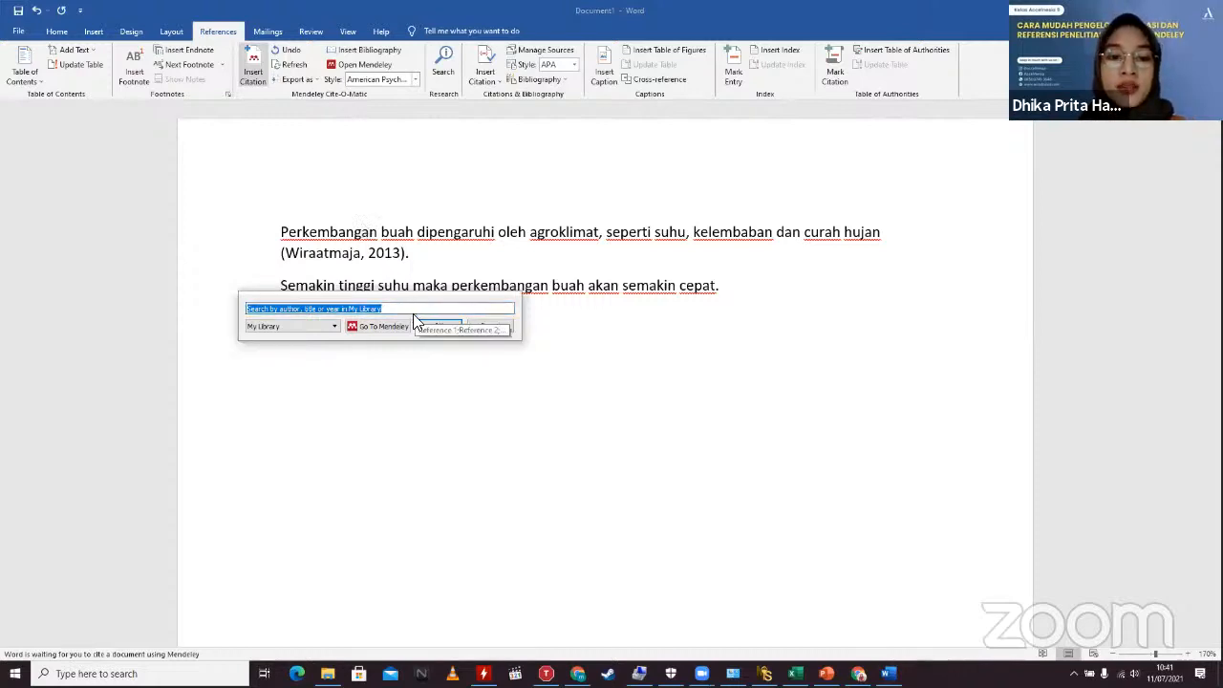
left_click(385, 327)
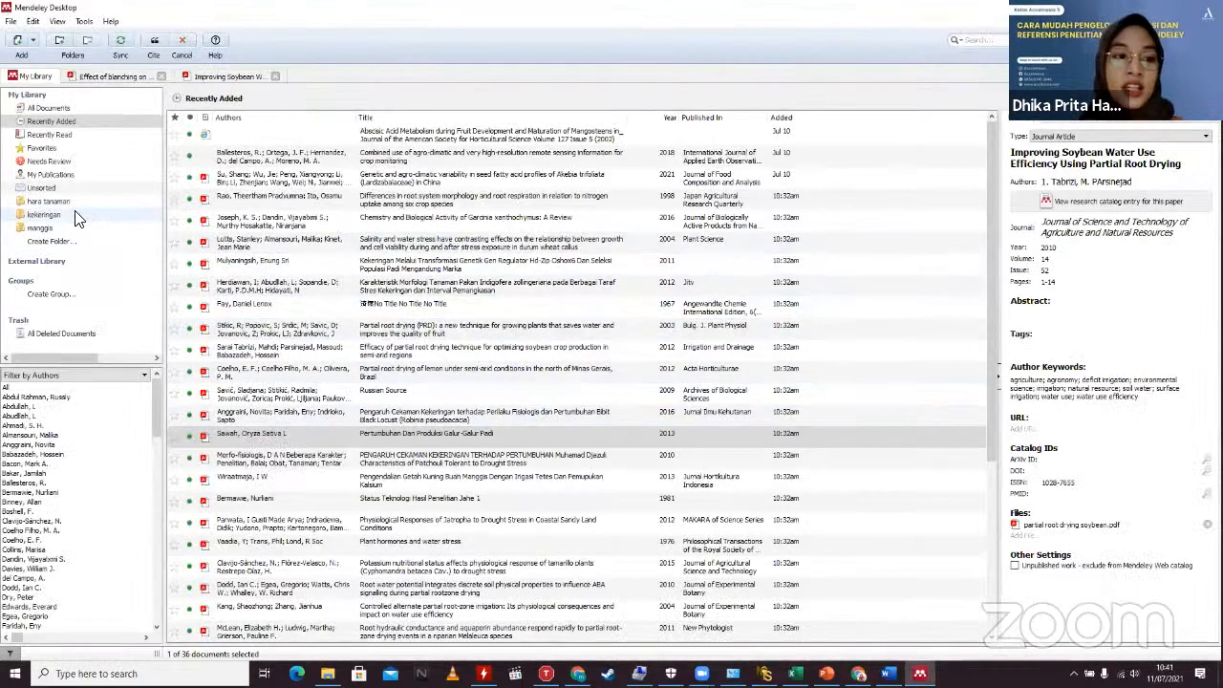
Step: Preview the Gunawan 2007 paper from the kekeringan folder, then cite it into Word
left_click(76, 214)
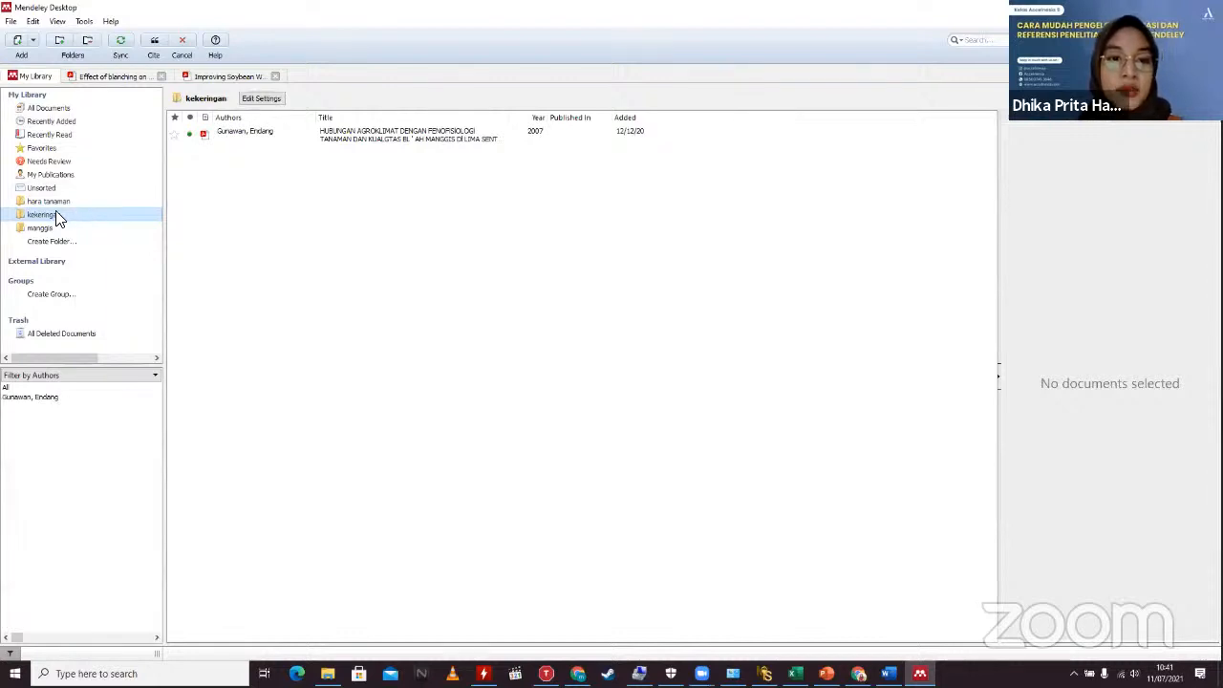
left_click(266, 142)
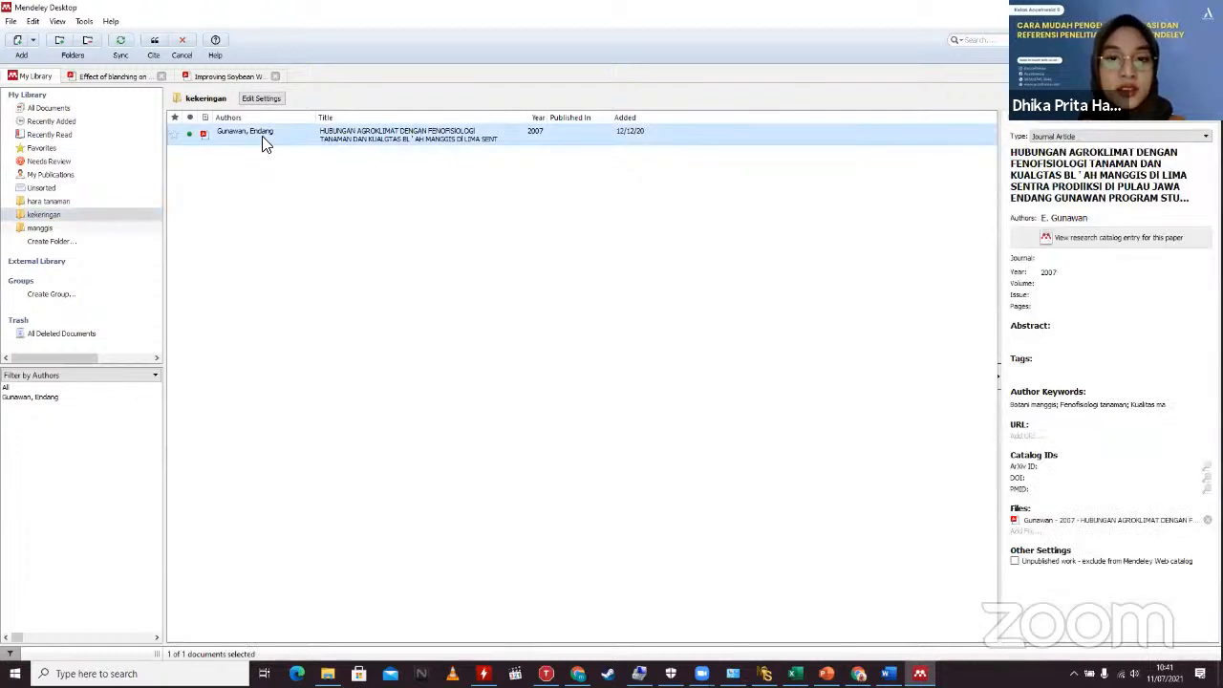
double_click(267, 143)
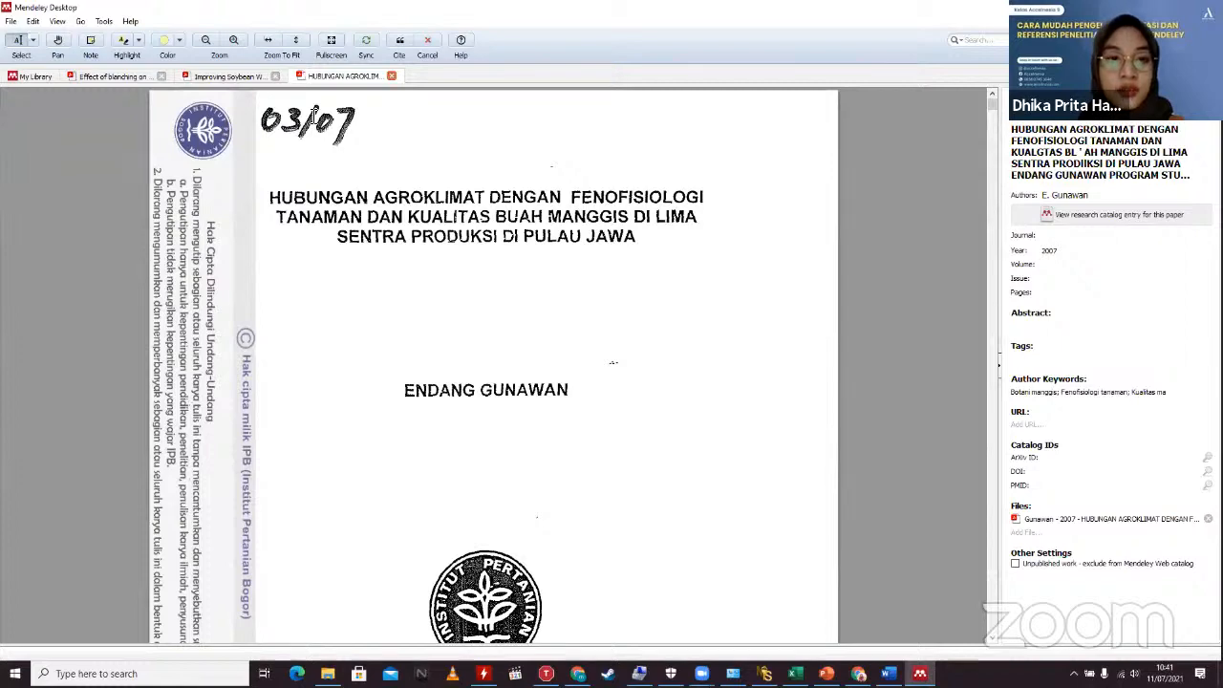
key("ctrl+w")
left_click(35, 76)
left_click(221, 140)
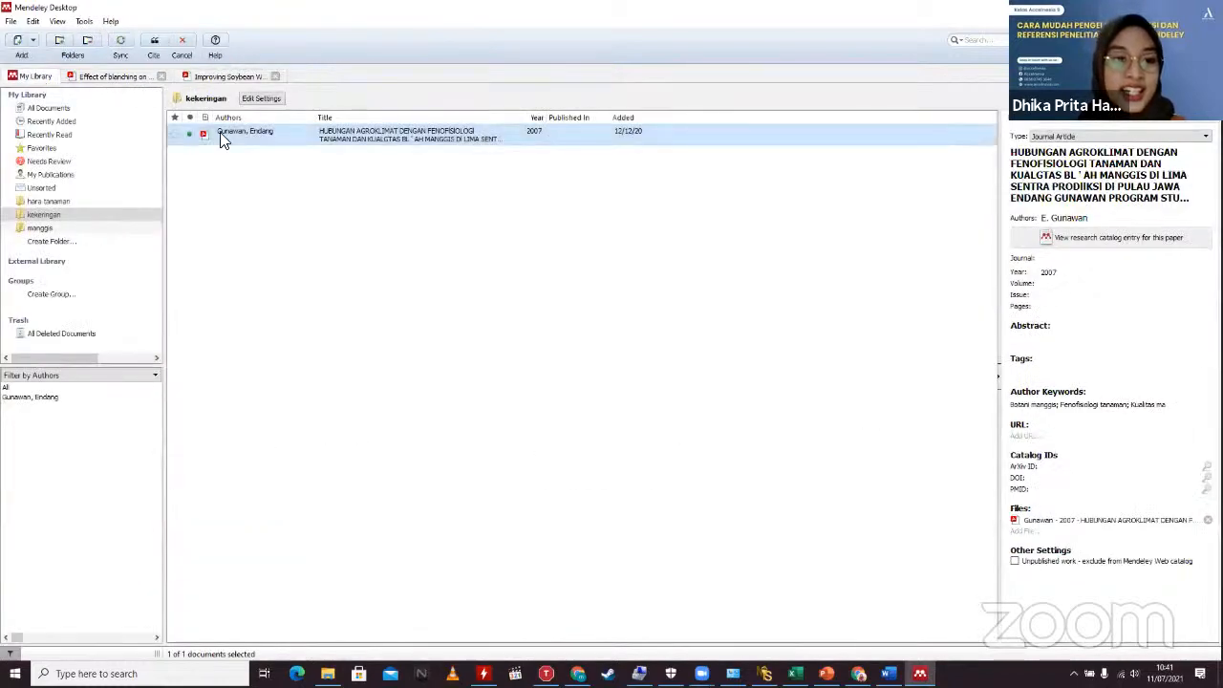
left_click(154, 41)
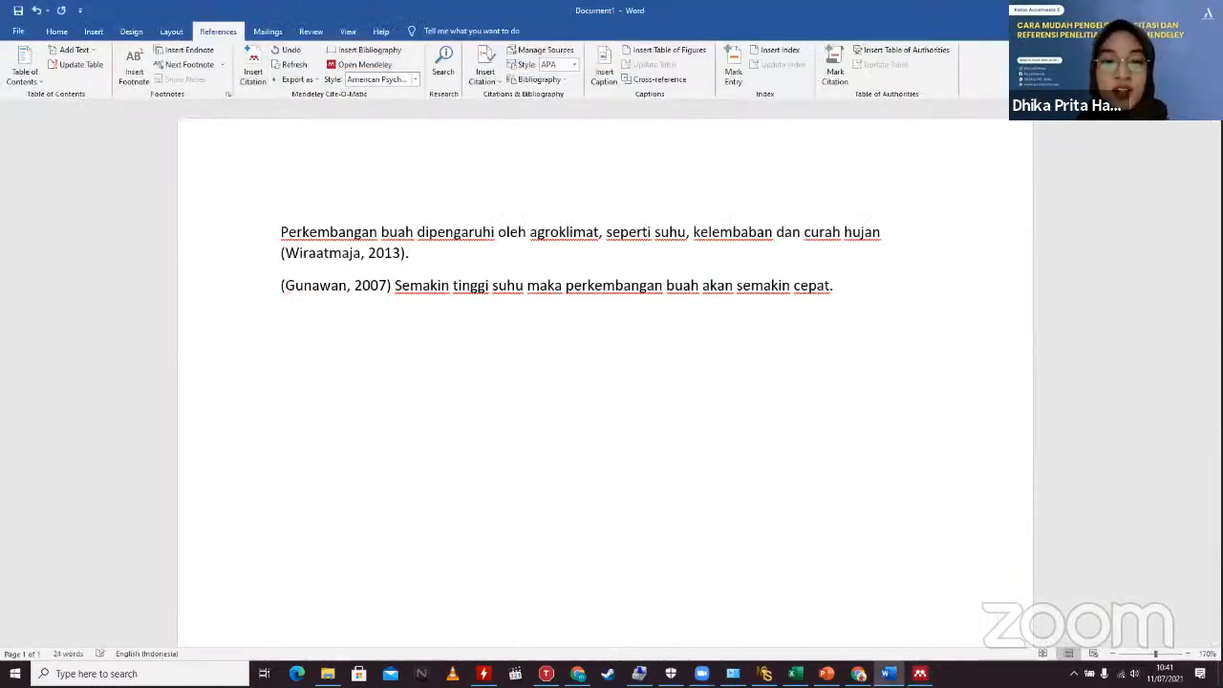
Step: Manually edit the citation to read 'Gunawan (2007)' and keep the manual edit
left_click(282, 288)
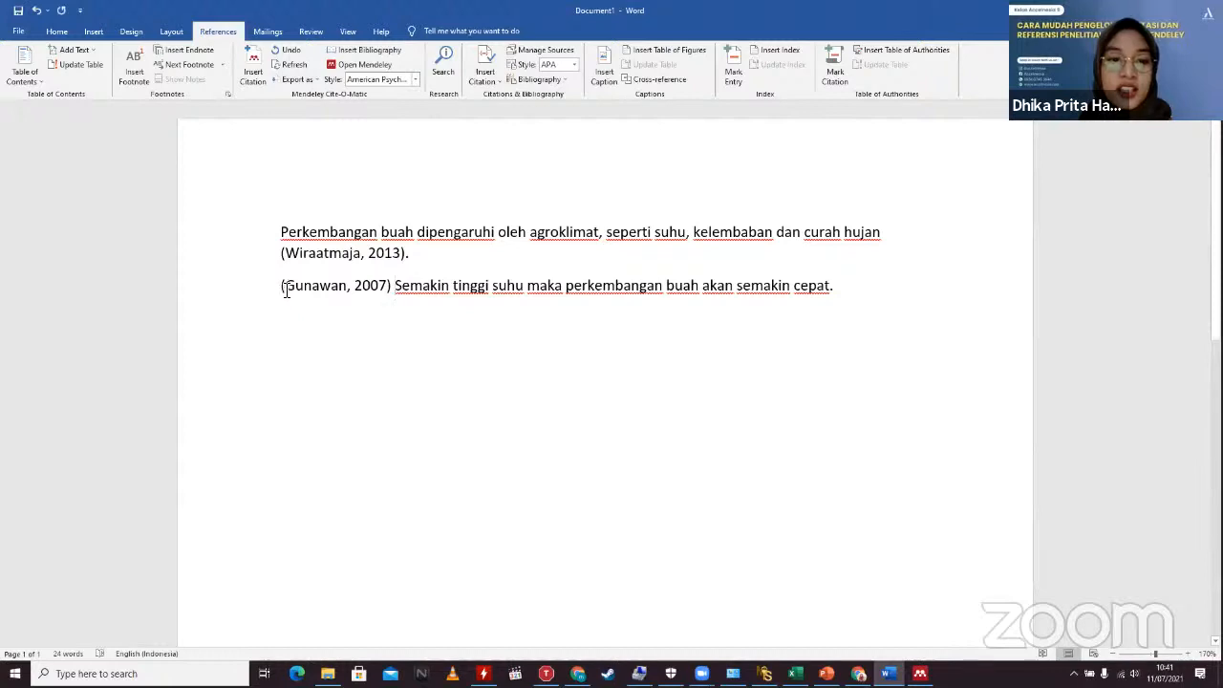
left_click(286, 290)
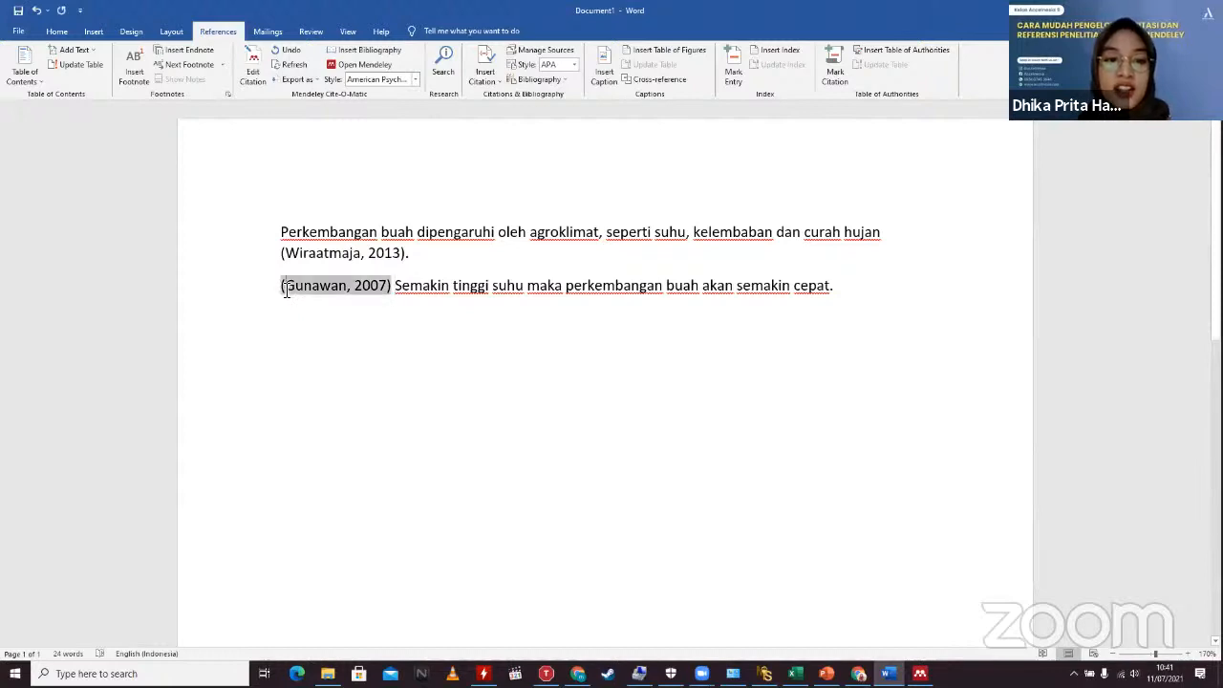
key("Delete")
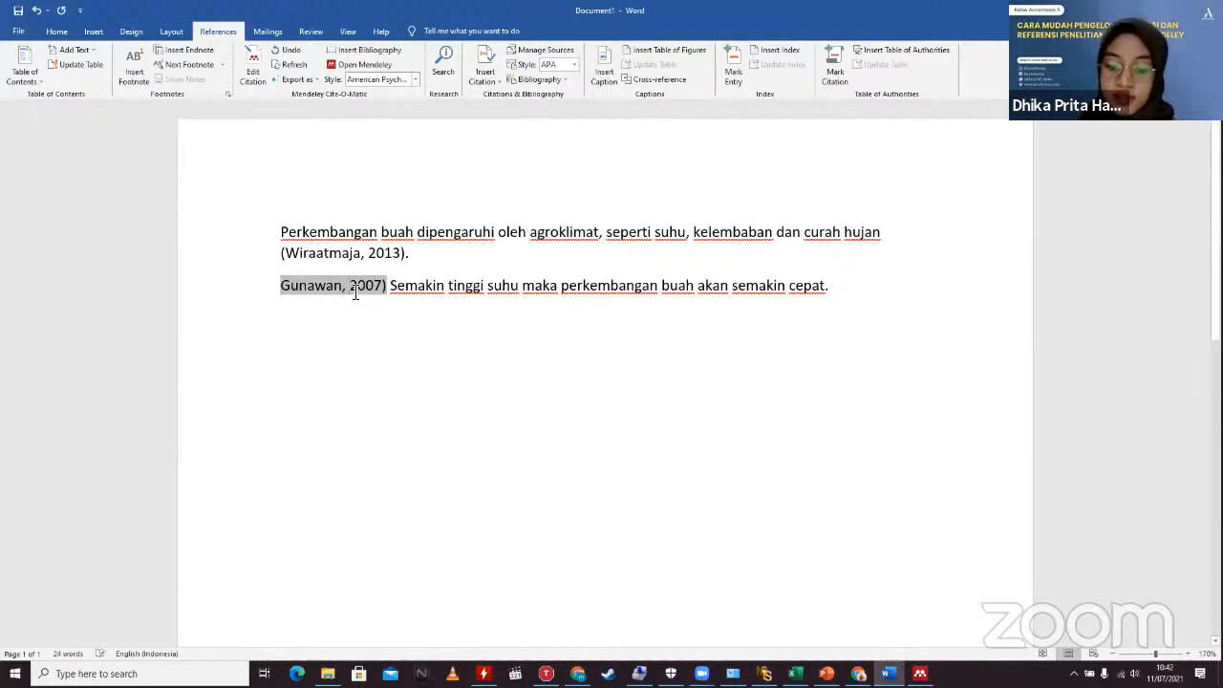
type("(")
left_click(450, 379)
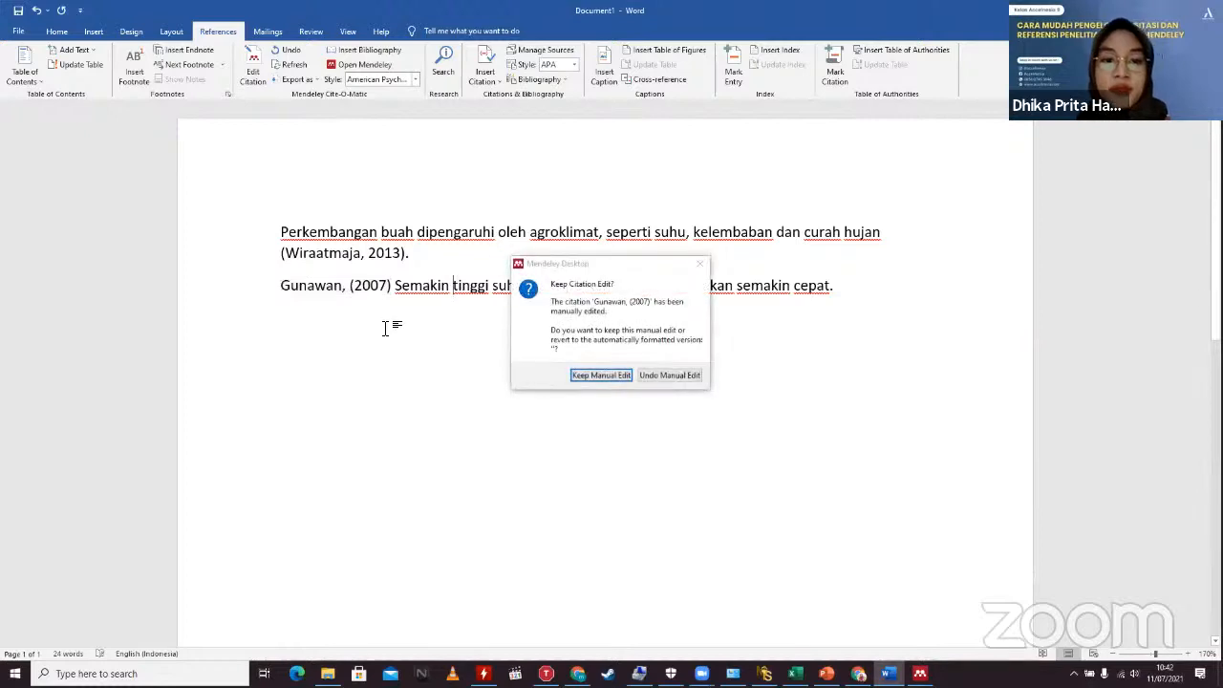
left_click(610, 375)
left_click(345, 297)
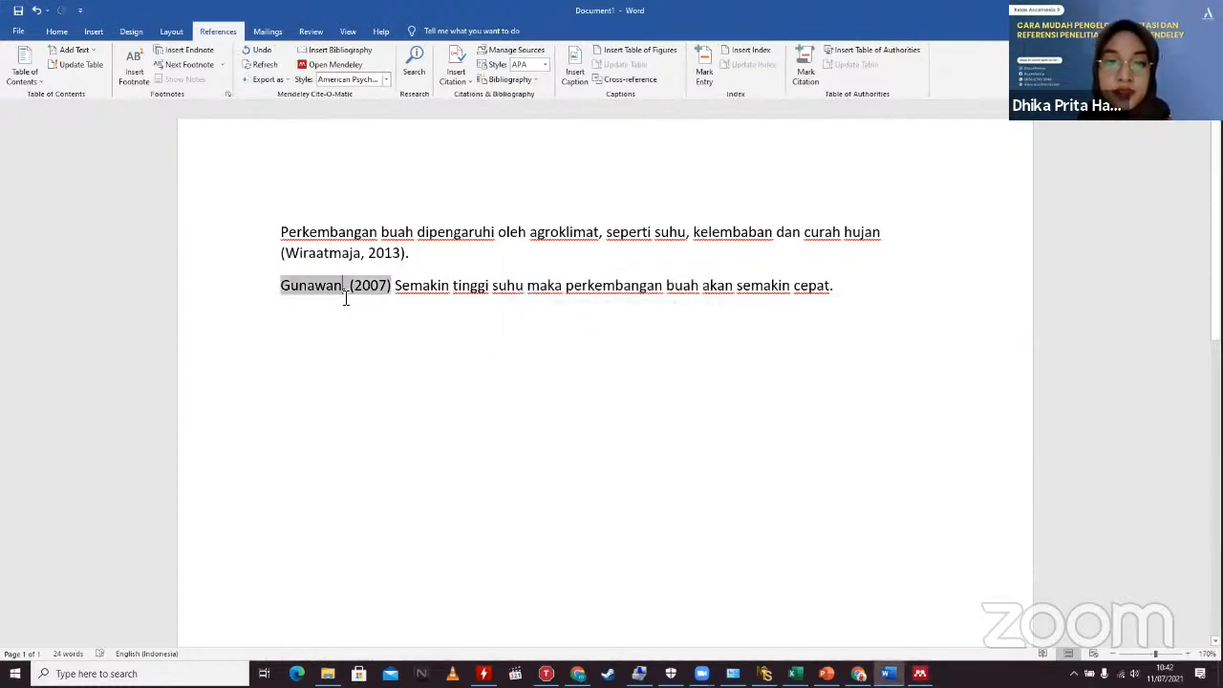
key("BackSpace")
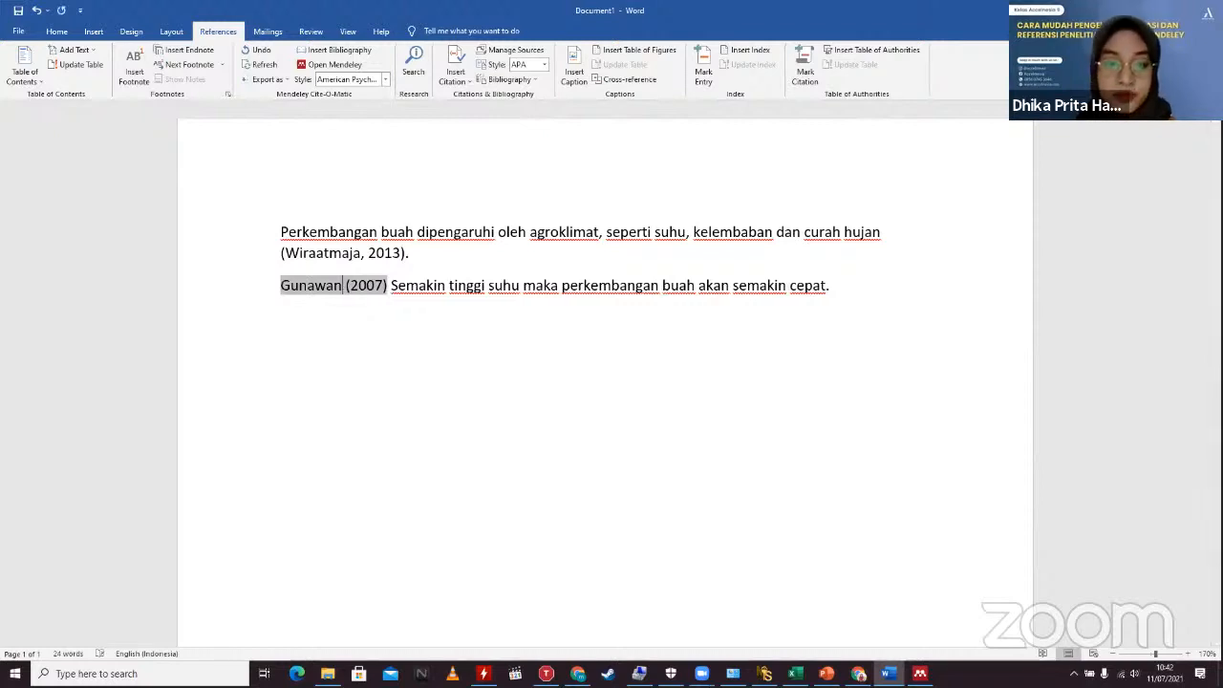
Step: Insert 'menyatakan bahwa' before the sentence, lowercase 'semakin', and add new paragraphs below
left_click(446, 286)
left_click_drag(392, 284, 538, 404)
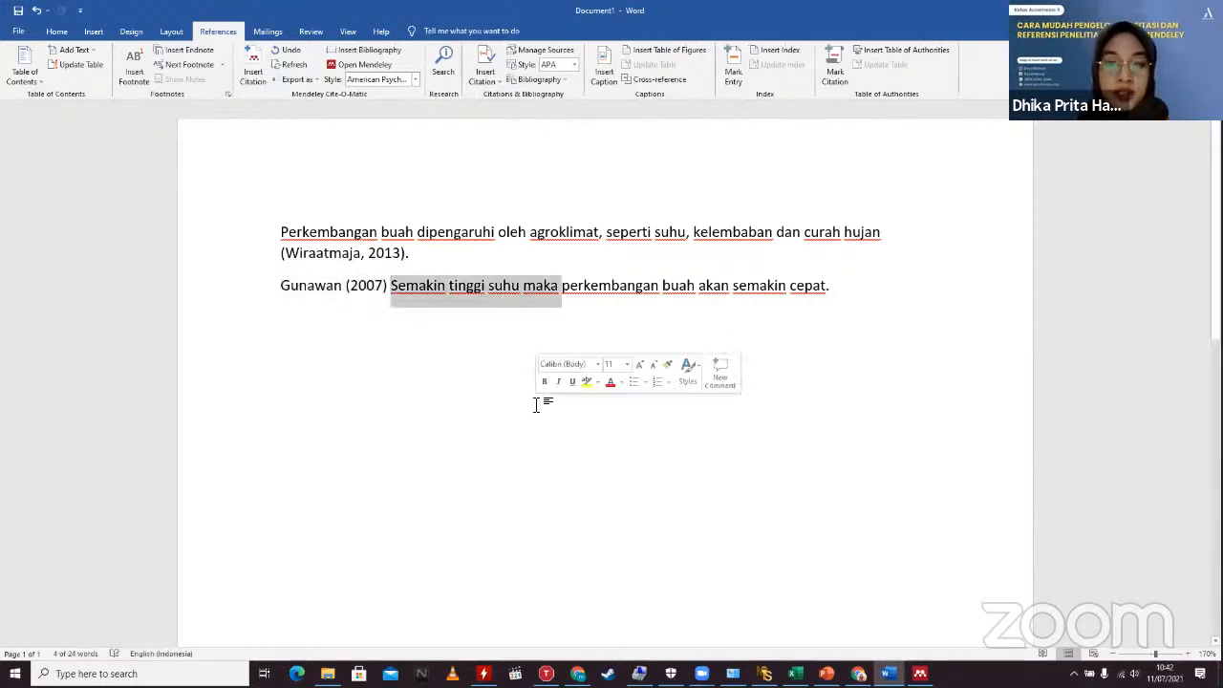
left_click(393, 292)
type("menyatakan ")
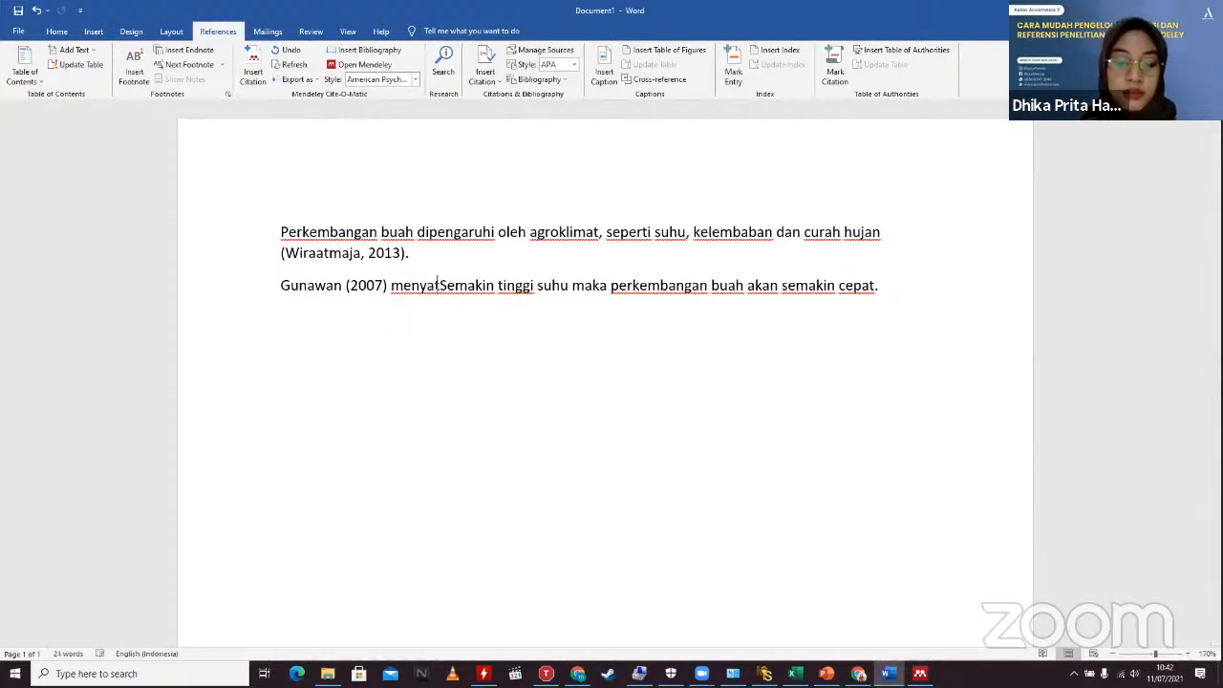
type("bahwa")
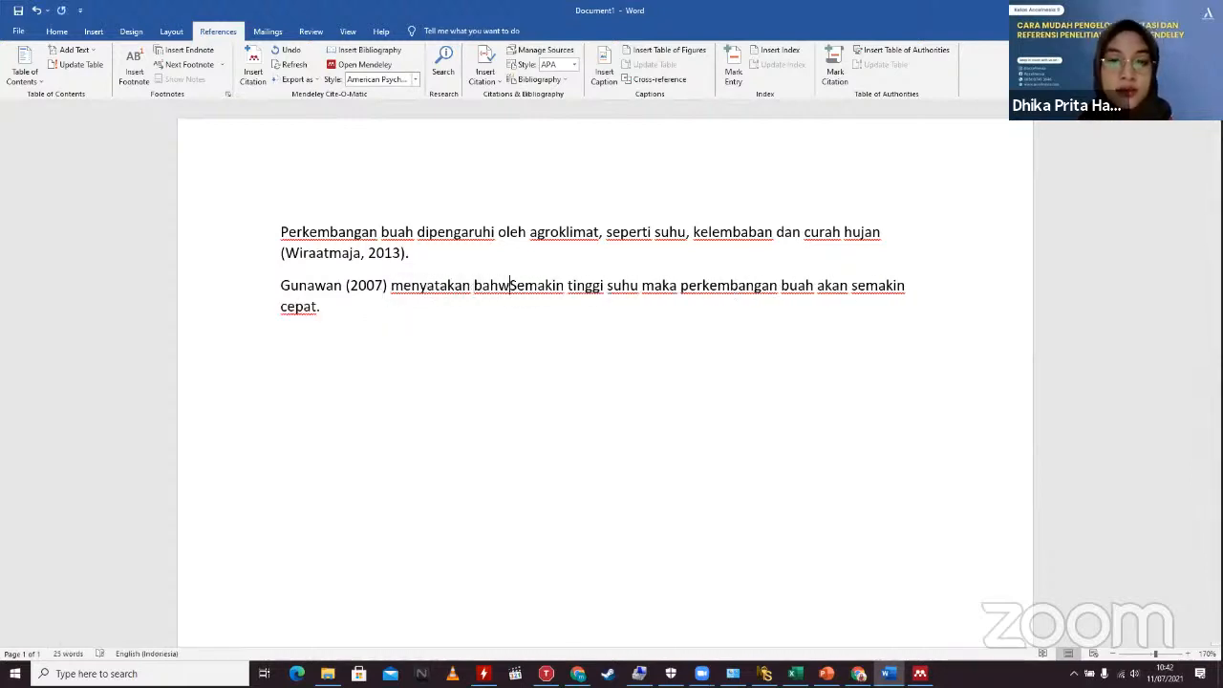
key("Delete")
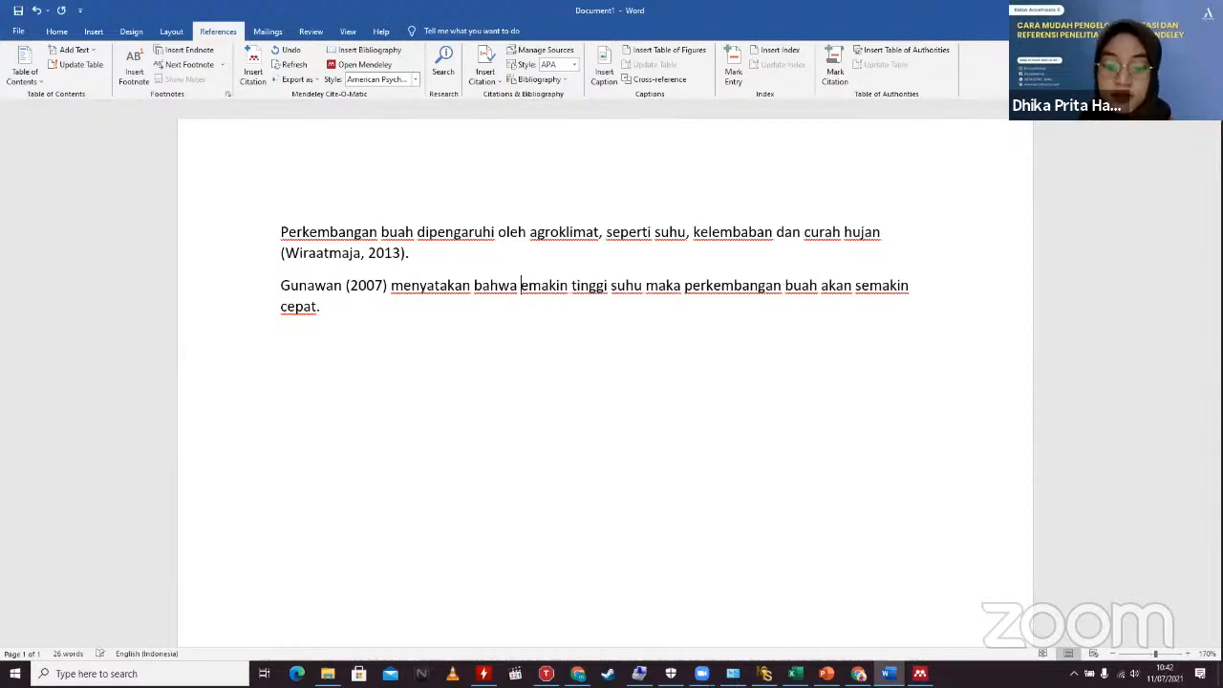
type("s")
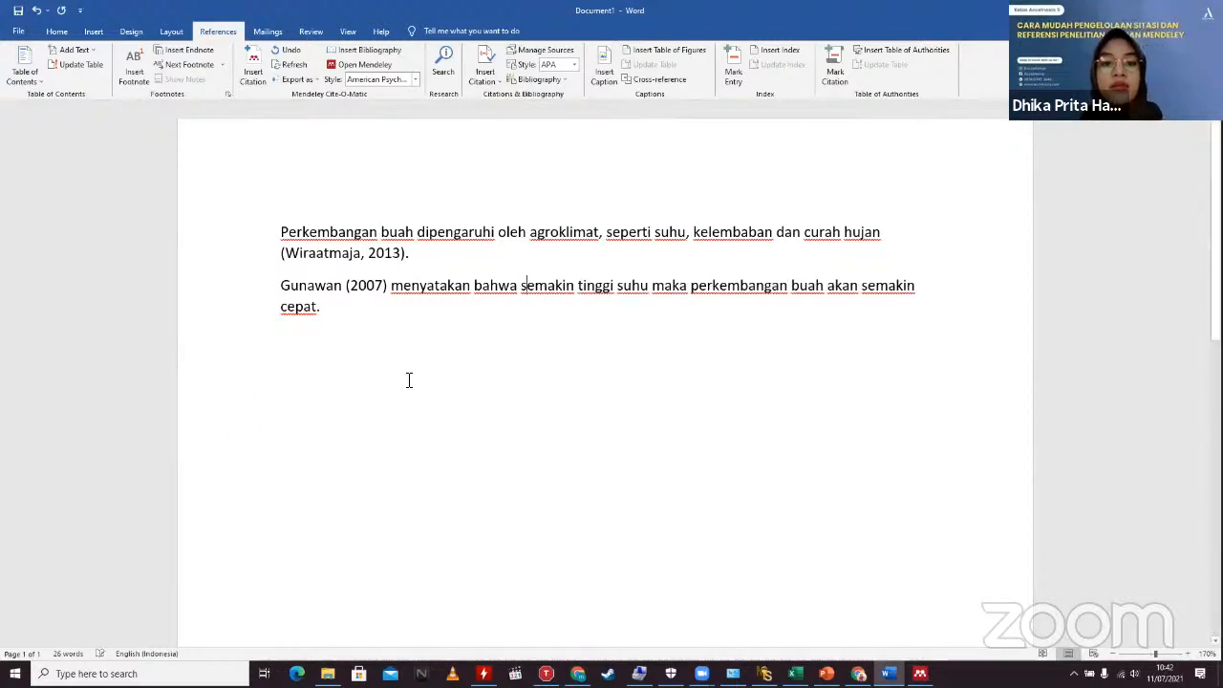
left_click(410, 384)
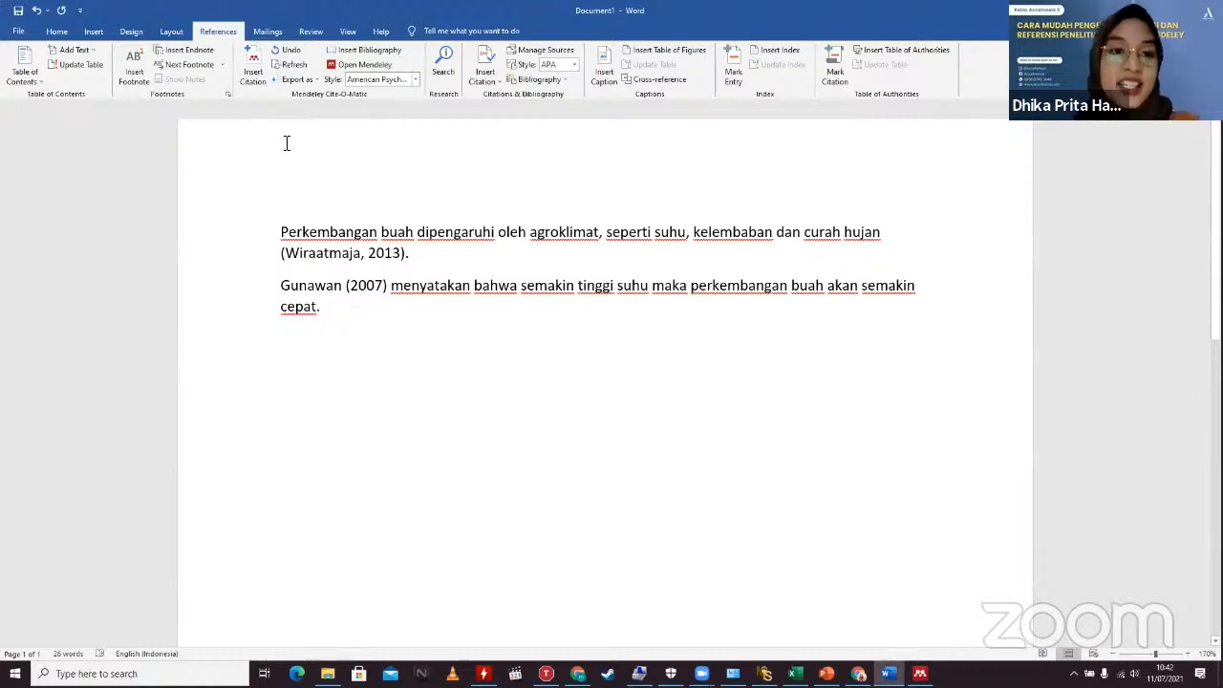
left_click(252, 61)
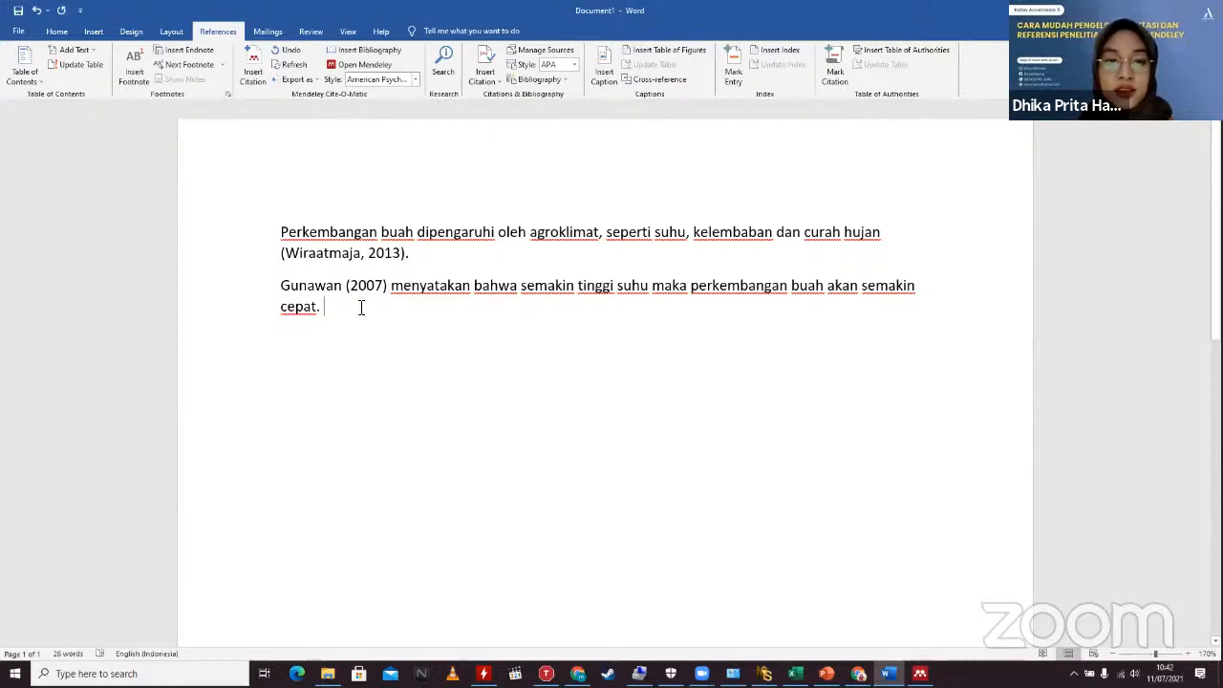
key("Return")
key("Return")
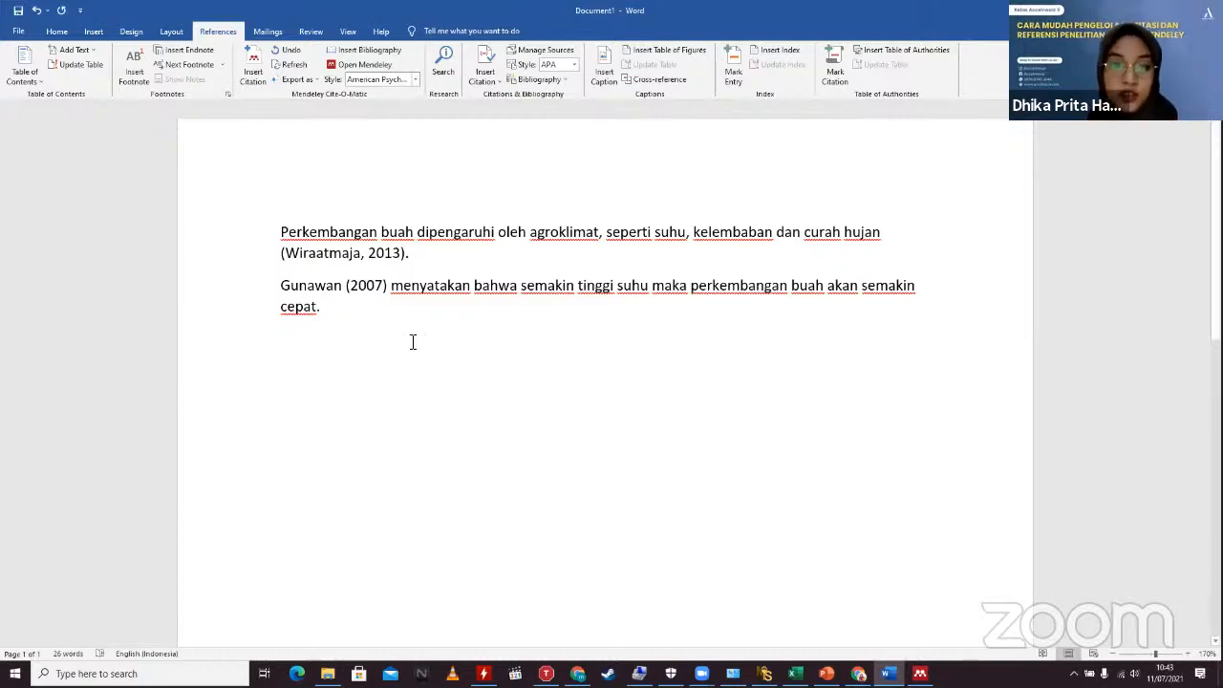
Step: Cite the Ballesteros 2018 agro-climatic remote sensing paper from Mendeley's Needs Review list
left_click(256, 74)
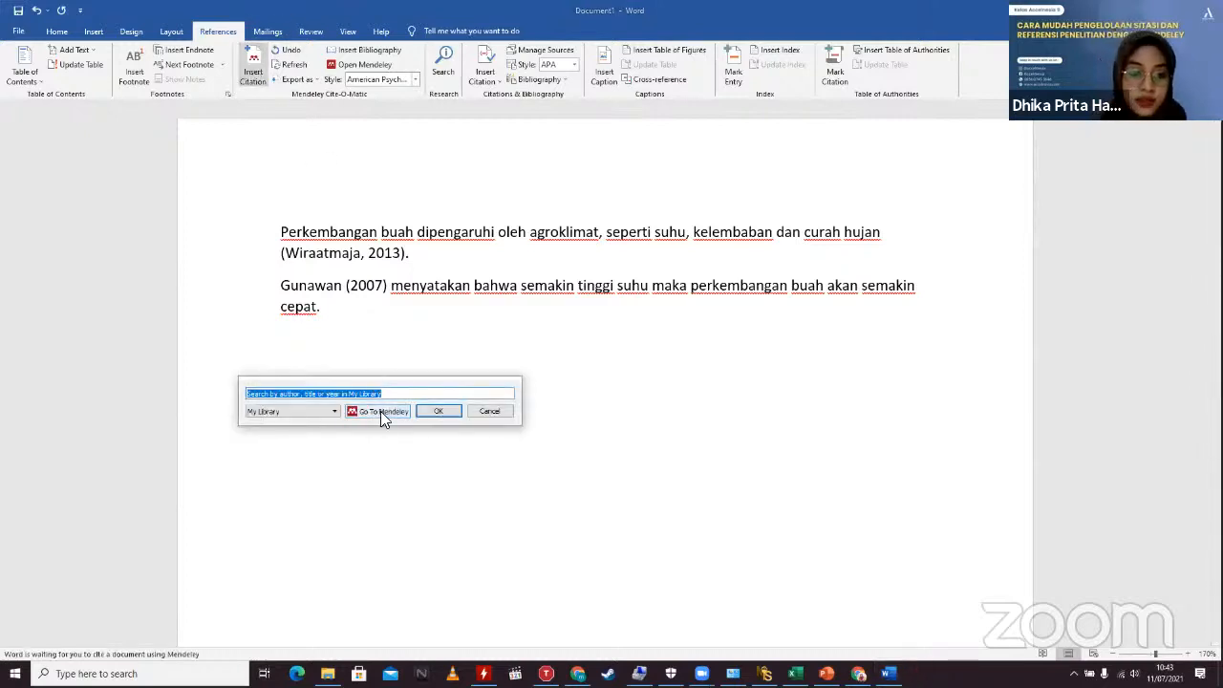
left_click(380, 410)
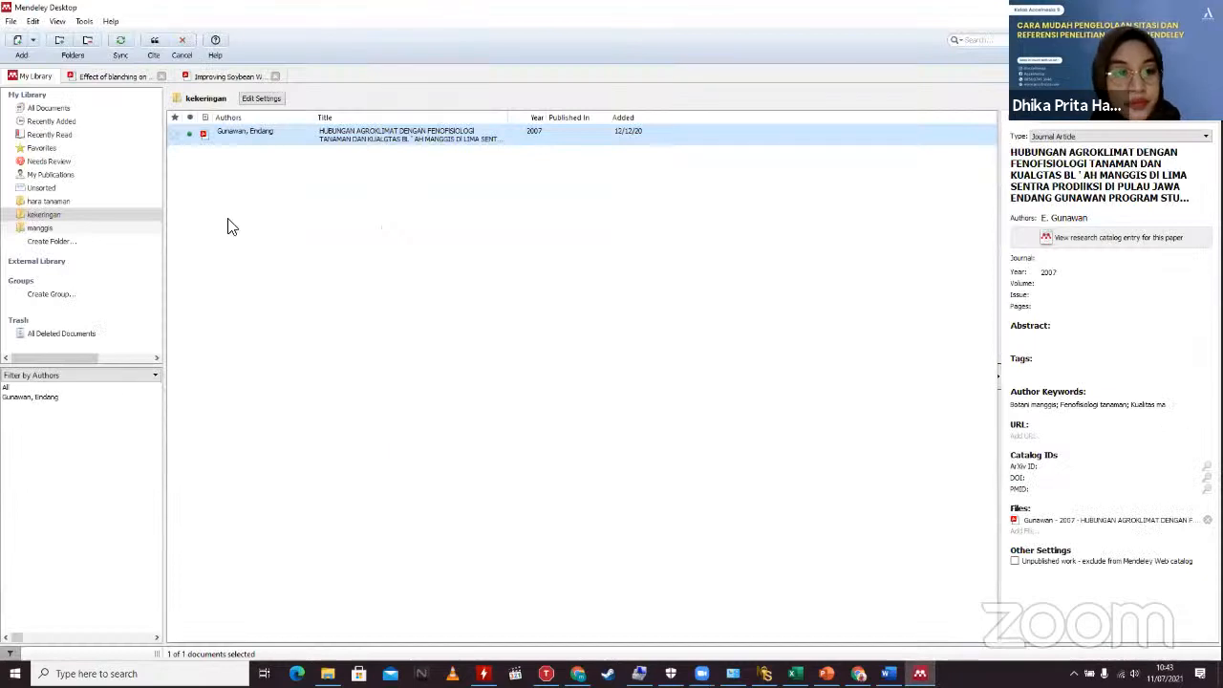
left_click(49, 160)
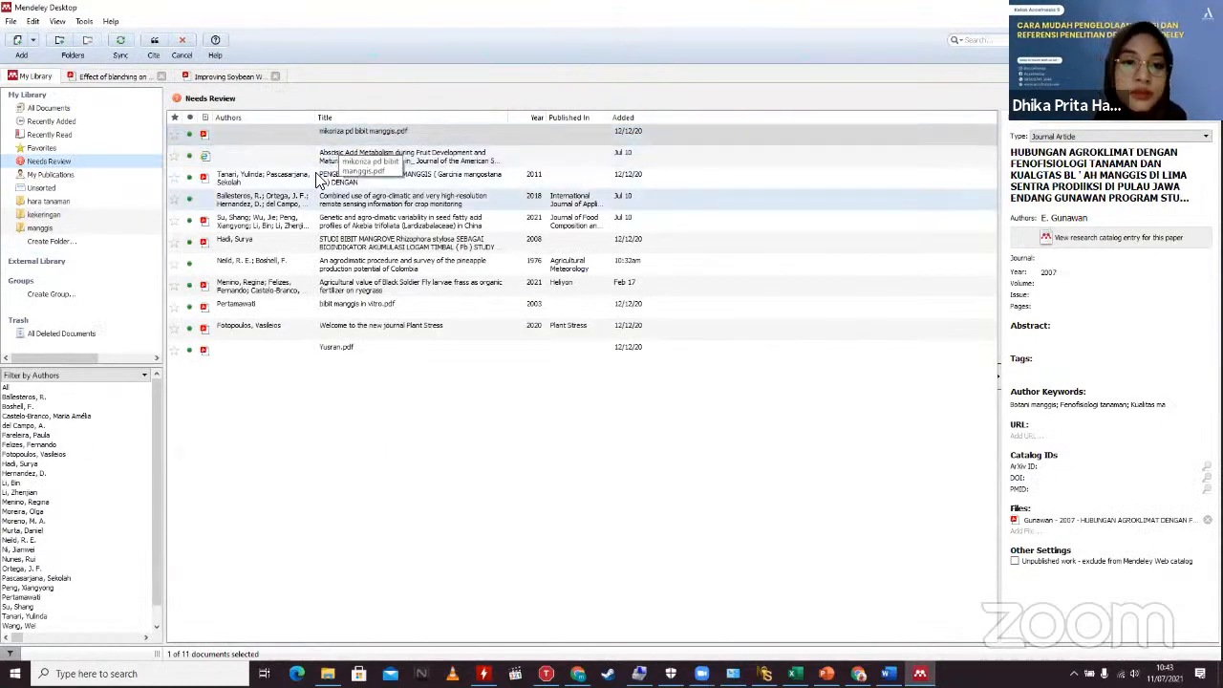
left_click(325, 197)
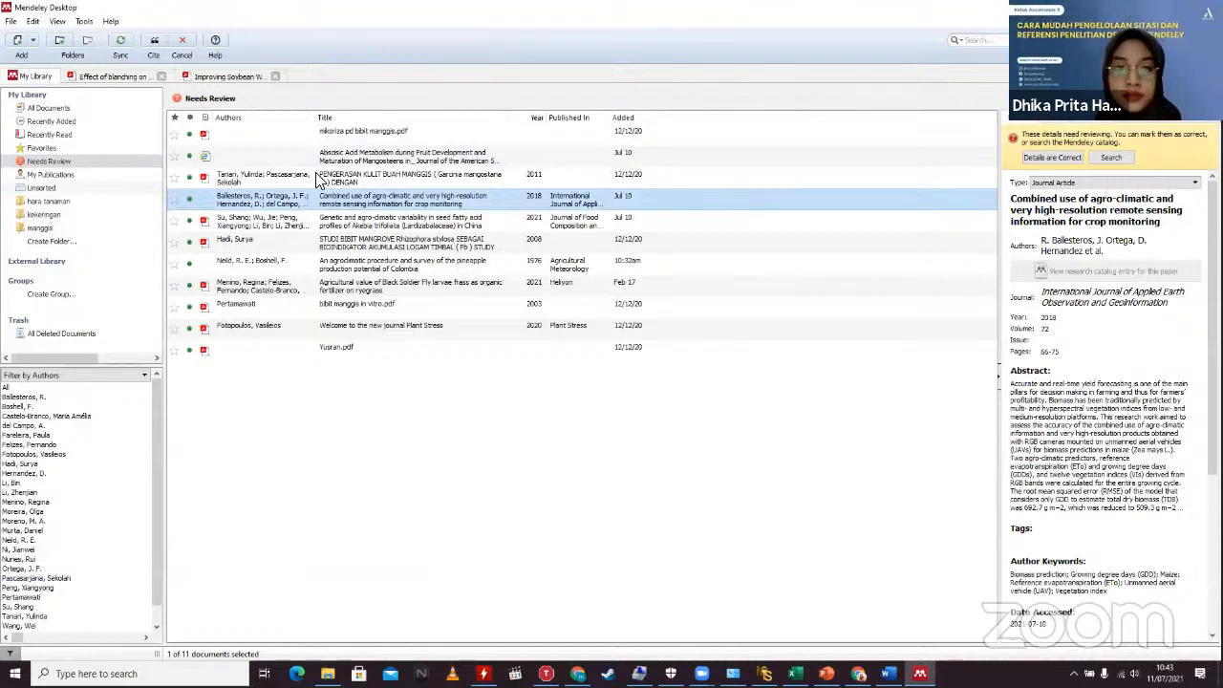
left_click(153, 48)
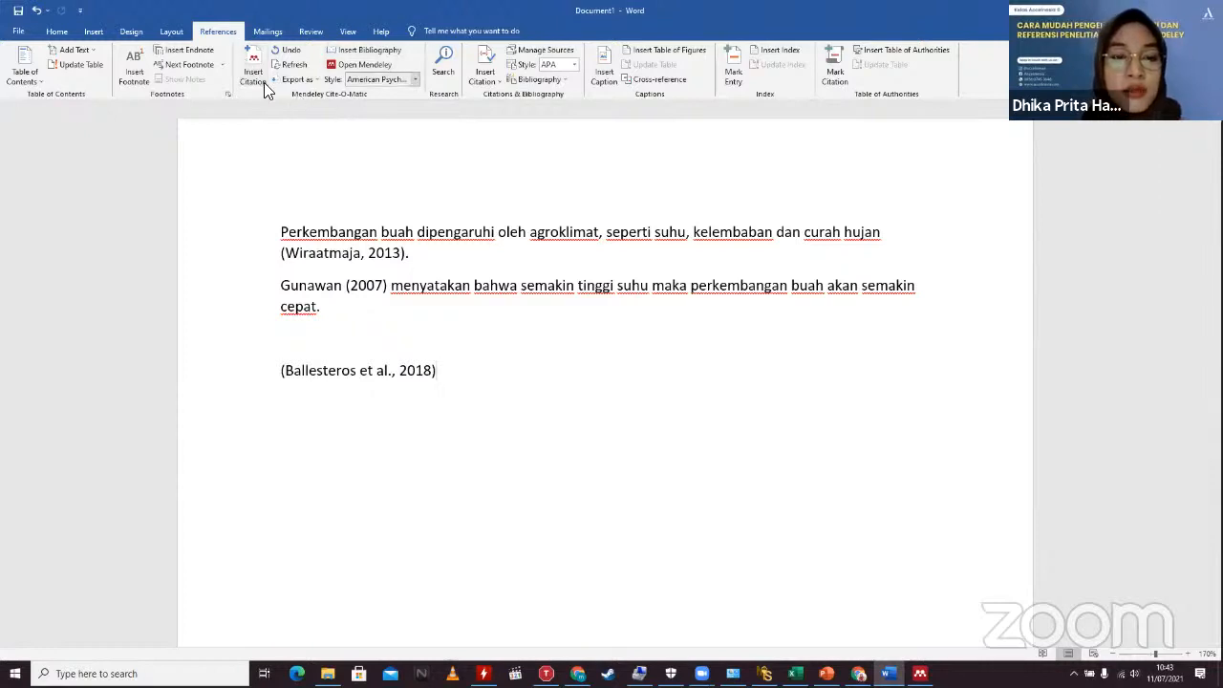
Step: Keep the APA citation style and add two blank lines below the Ballesteros citation
left_click(415, 79)
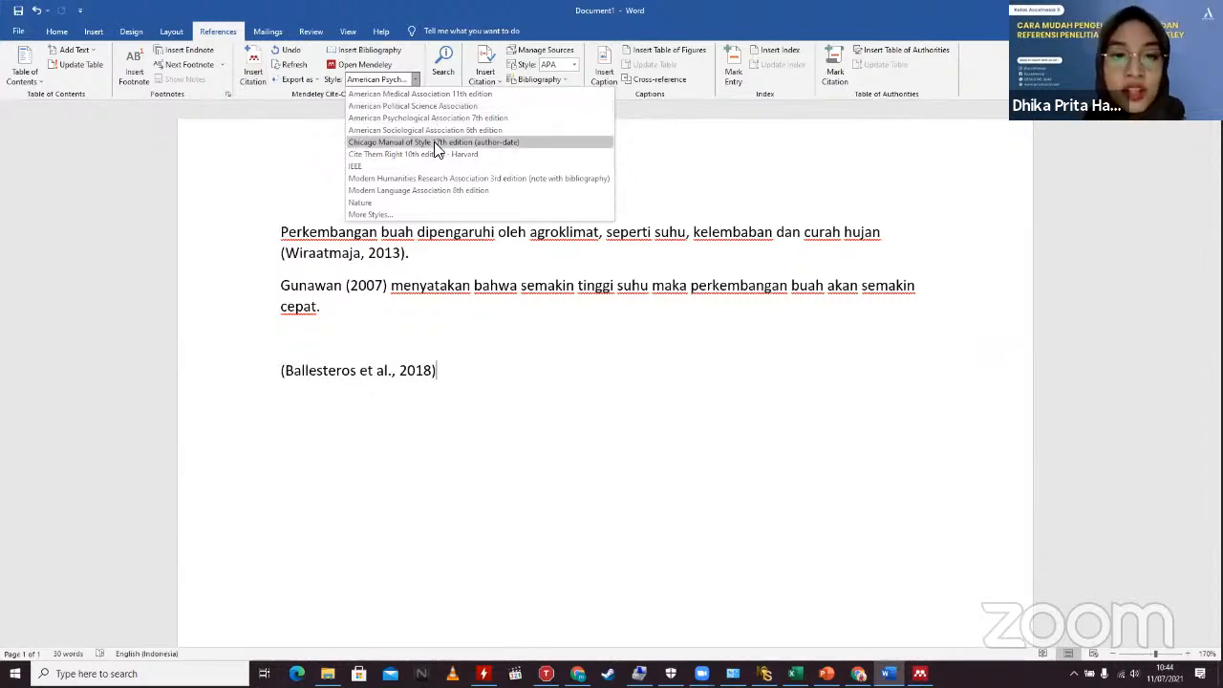
left_click(479, 370)
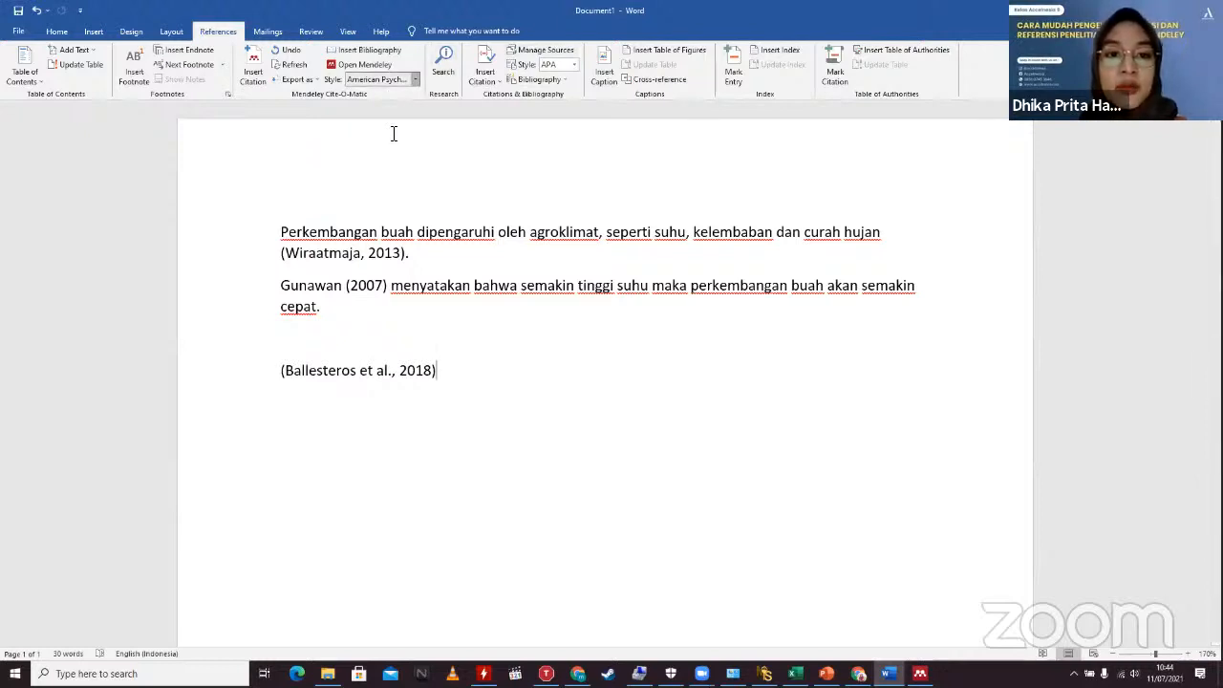
left_click(415, 80)
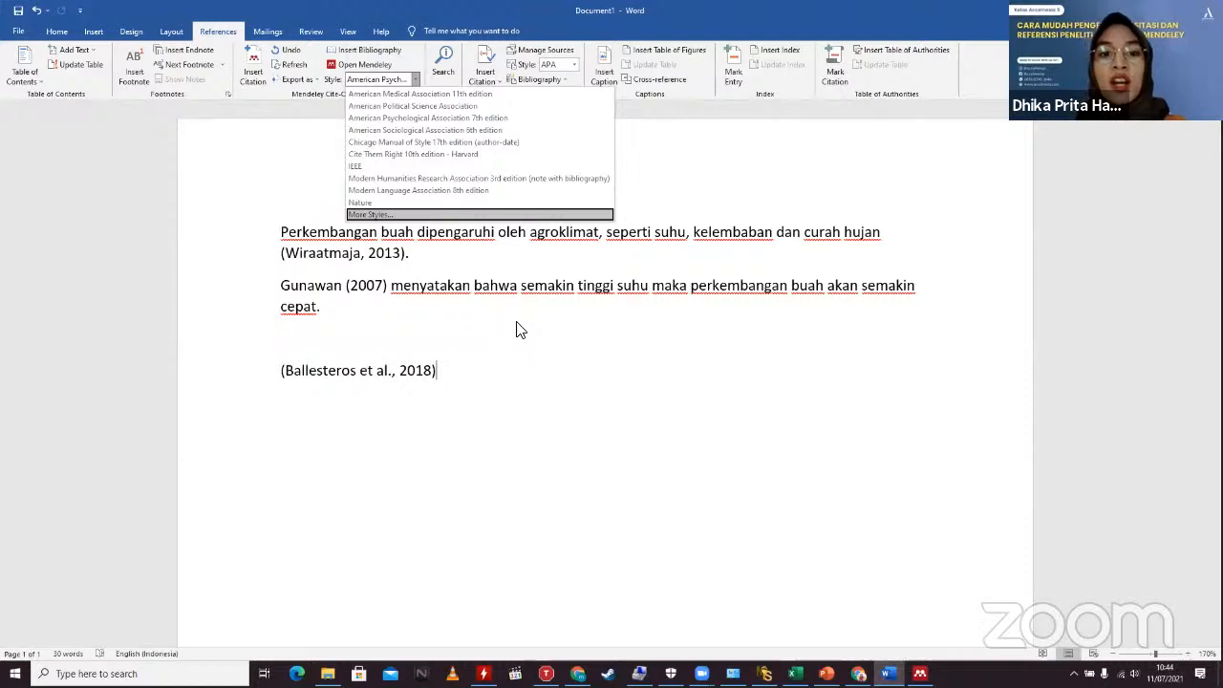
left_click(501, 120)
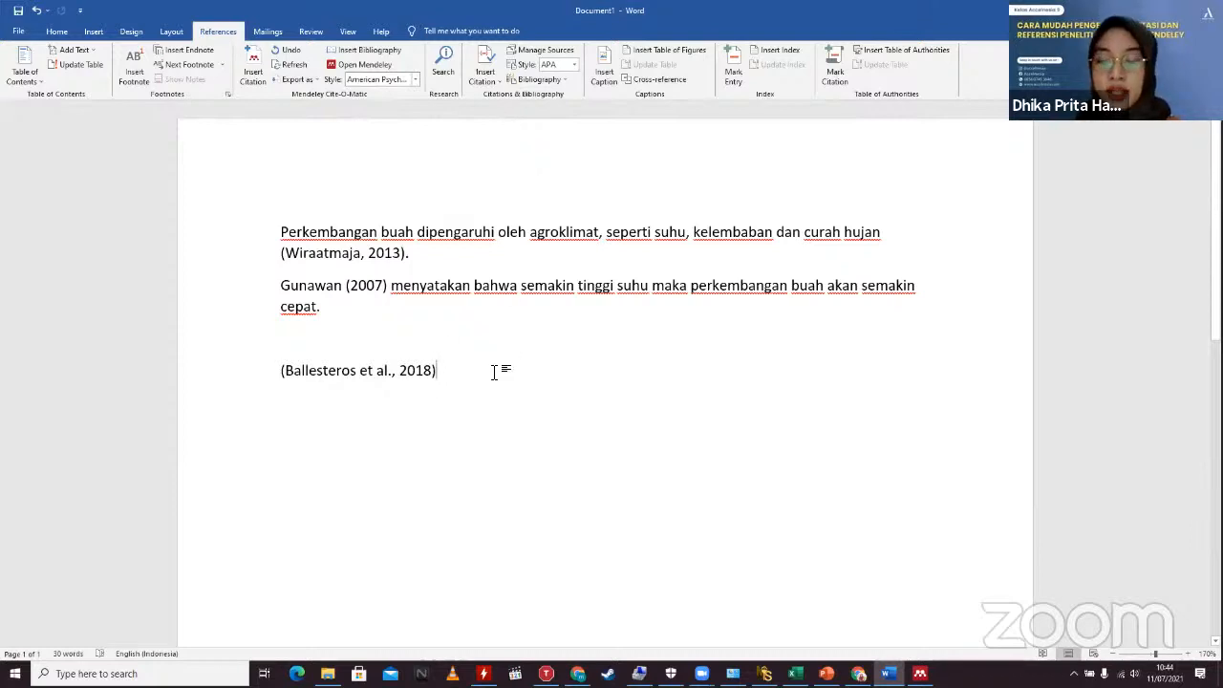
key("Return")
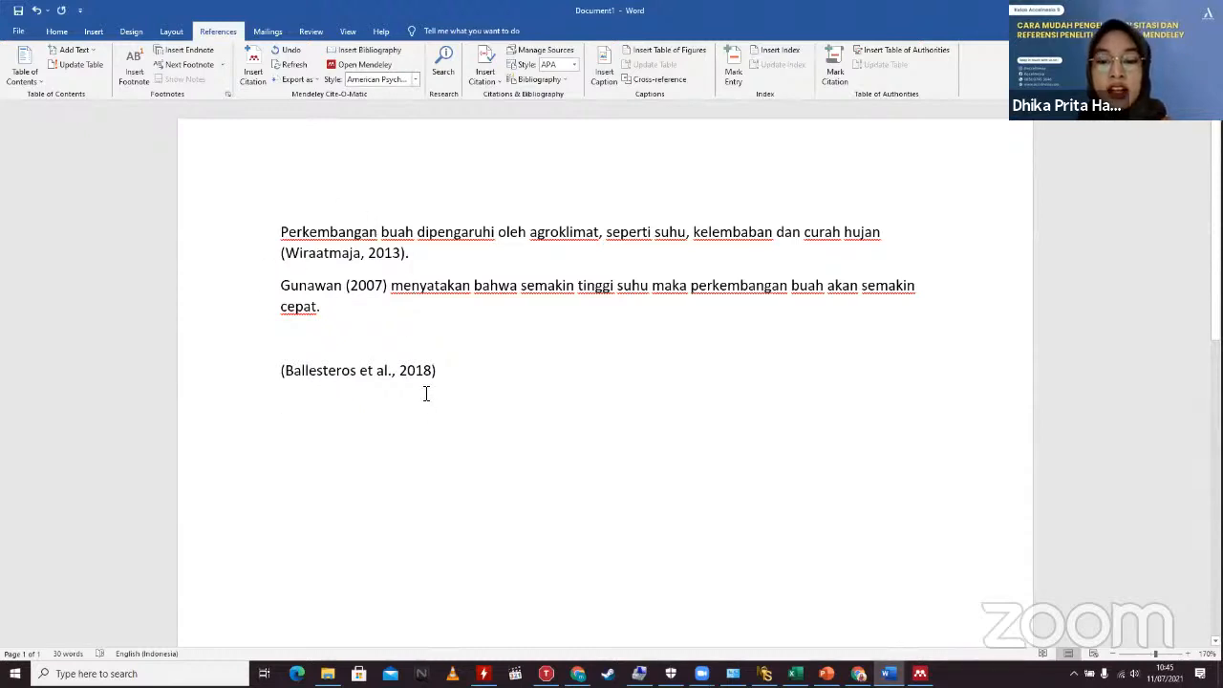
key("Return")
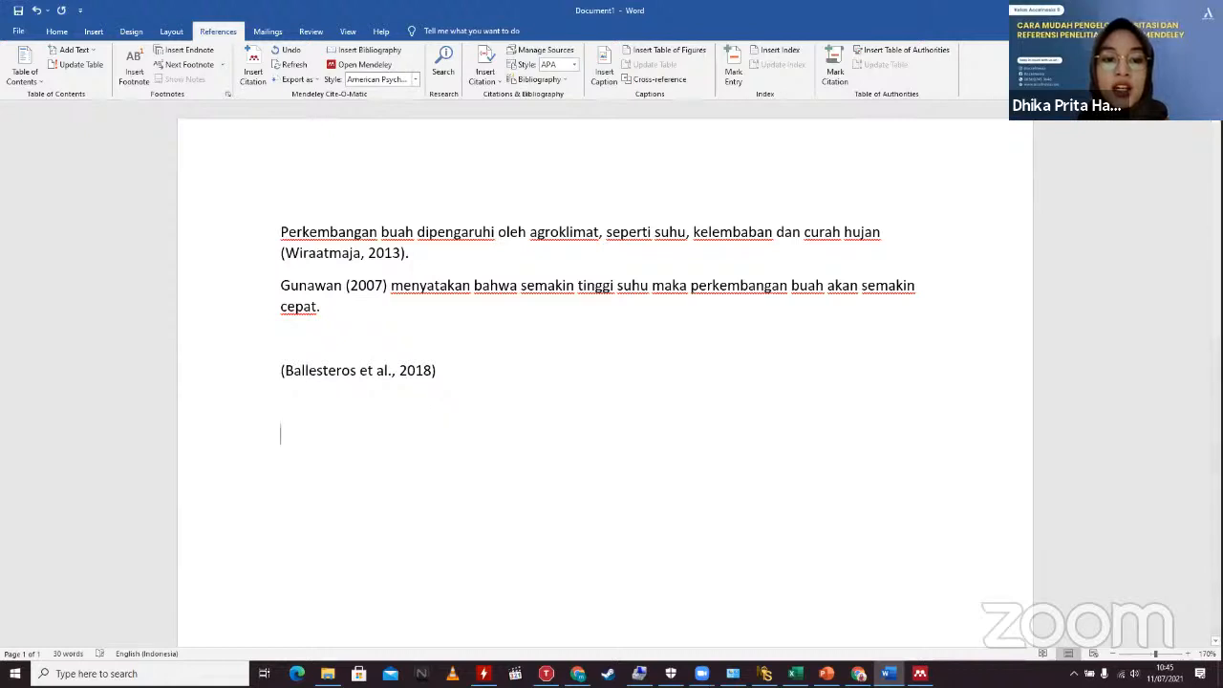
Step: Insert an APA bibliography listing Ballesteros 2018, Gunawan 2007 and Wiraatmaja 2013
left_click(369, 43)
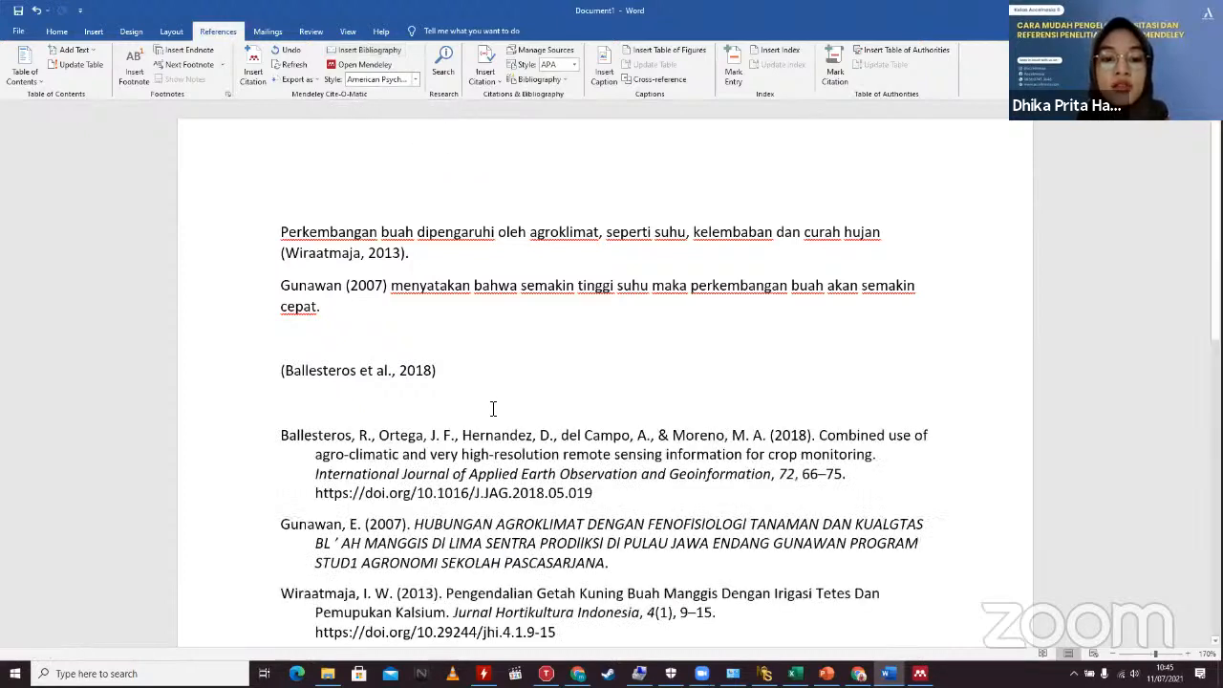
scroll(493, 408, "down", 3)
scroll(506, 287, "up", 1)
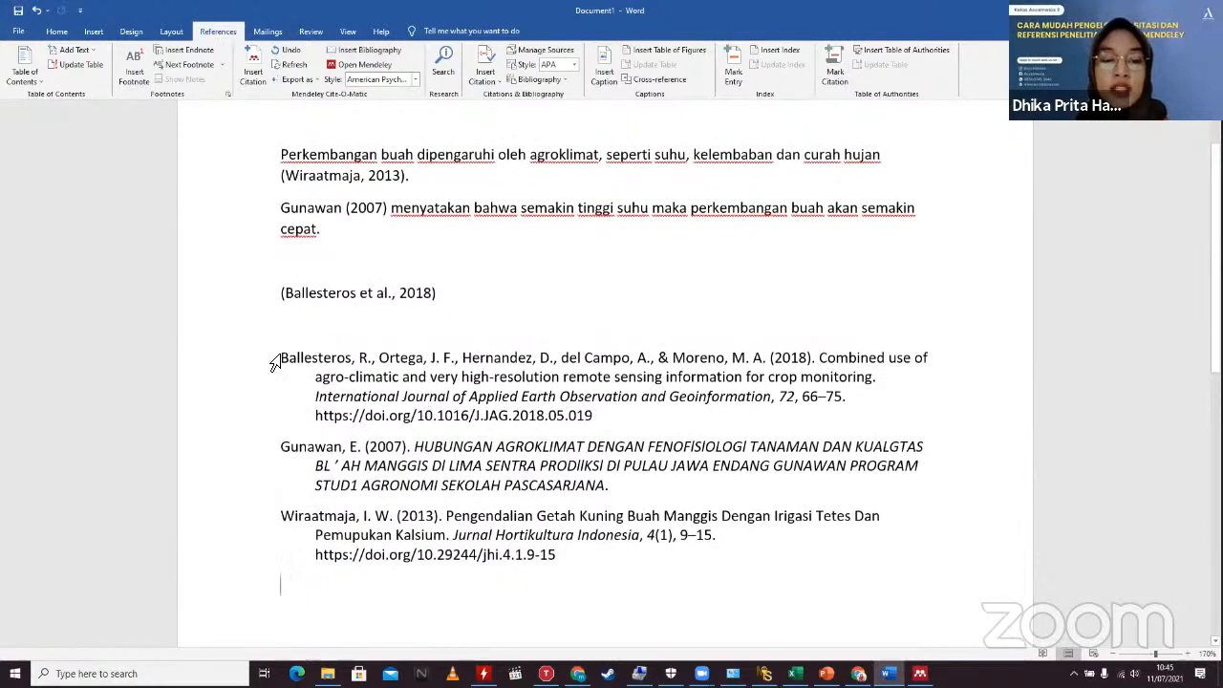
left_click(362, 329)
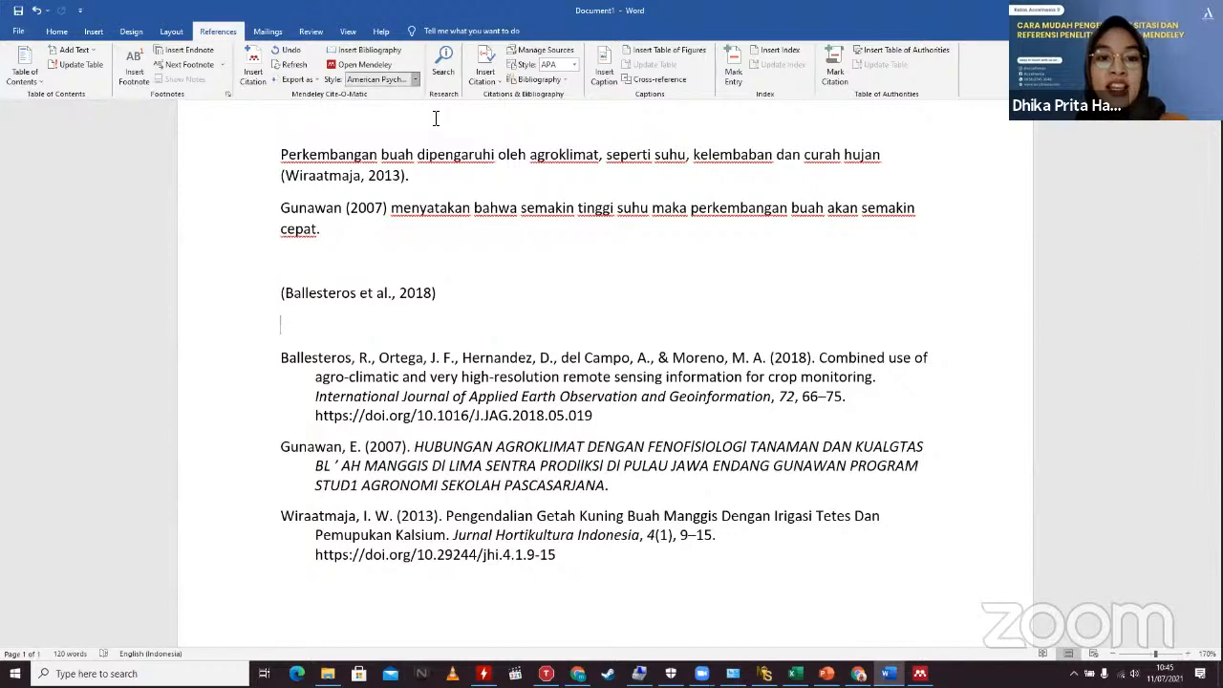
Step: Switch the Mendeley citation style to Chicago author-date, then to Nature numbered style
left_click(415, 79)
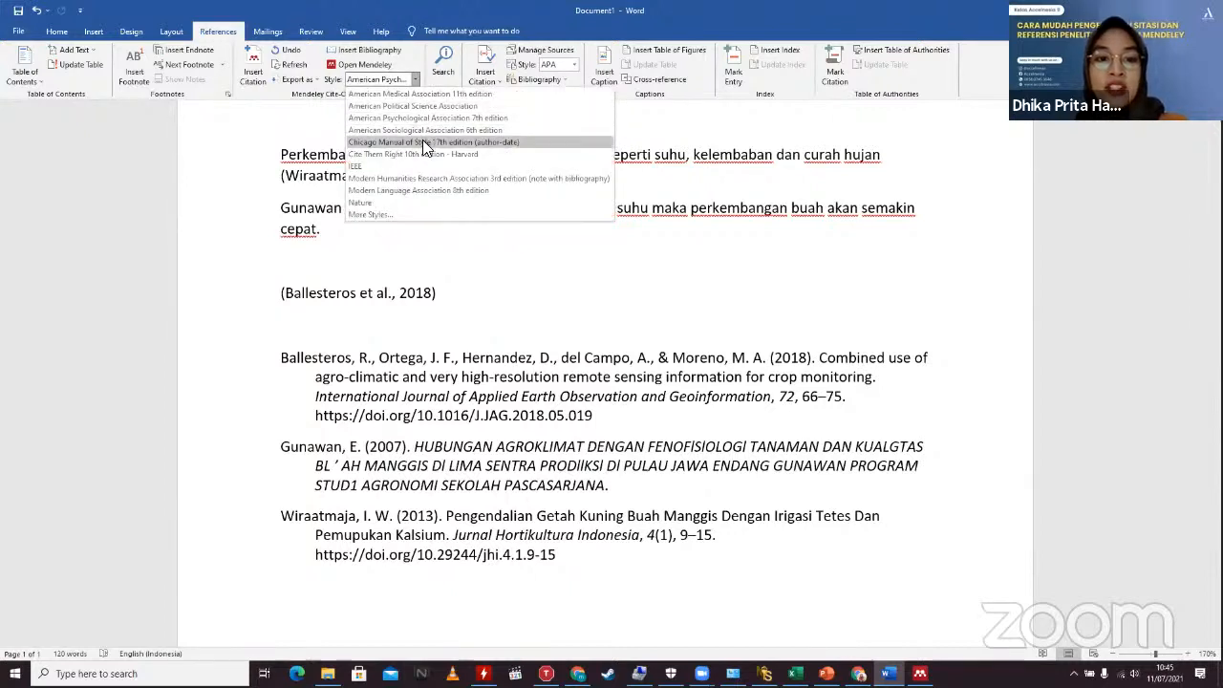
left_click(423, 141)
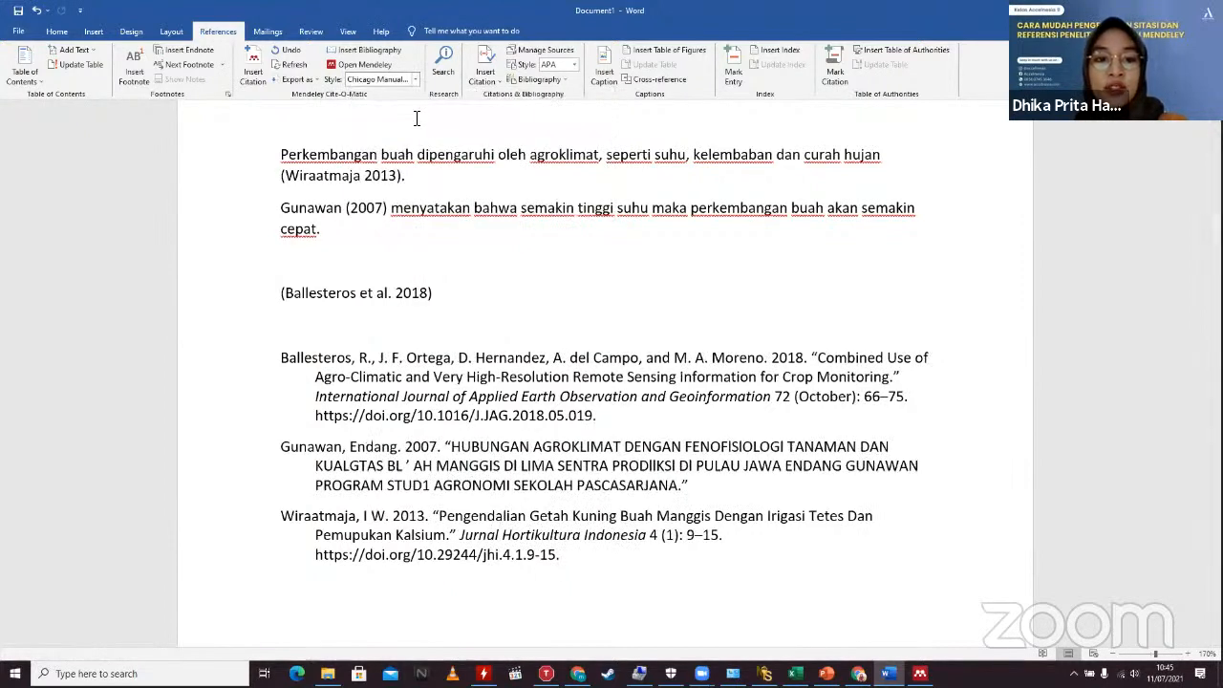
left_click(414, 79)
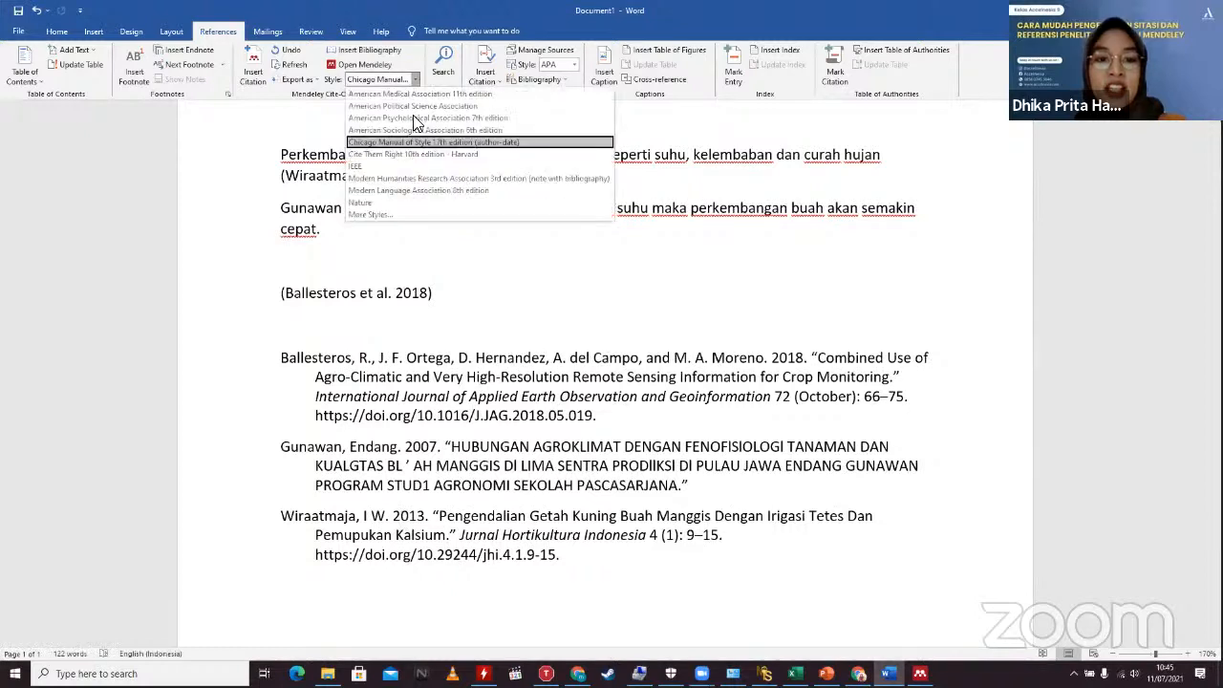
left_click(389, 202)
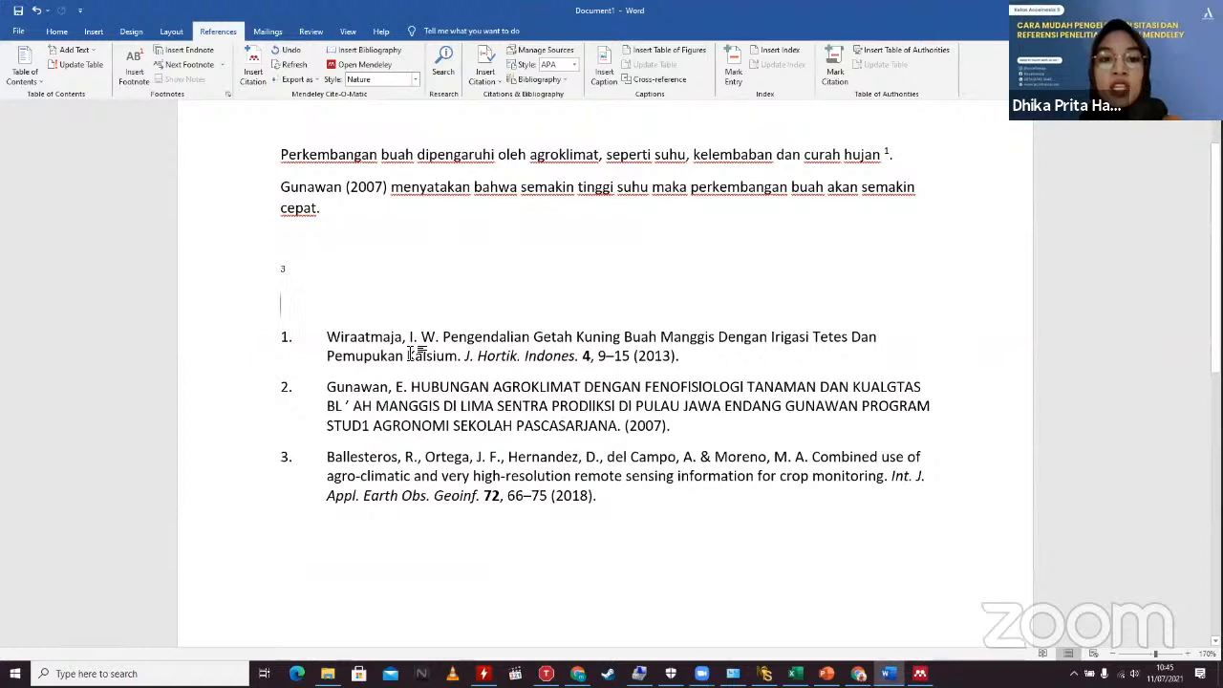
scroll(423, 146, "up", 1)
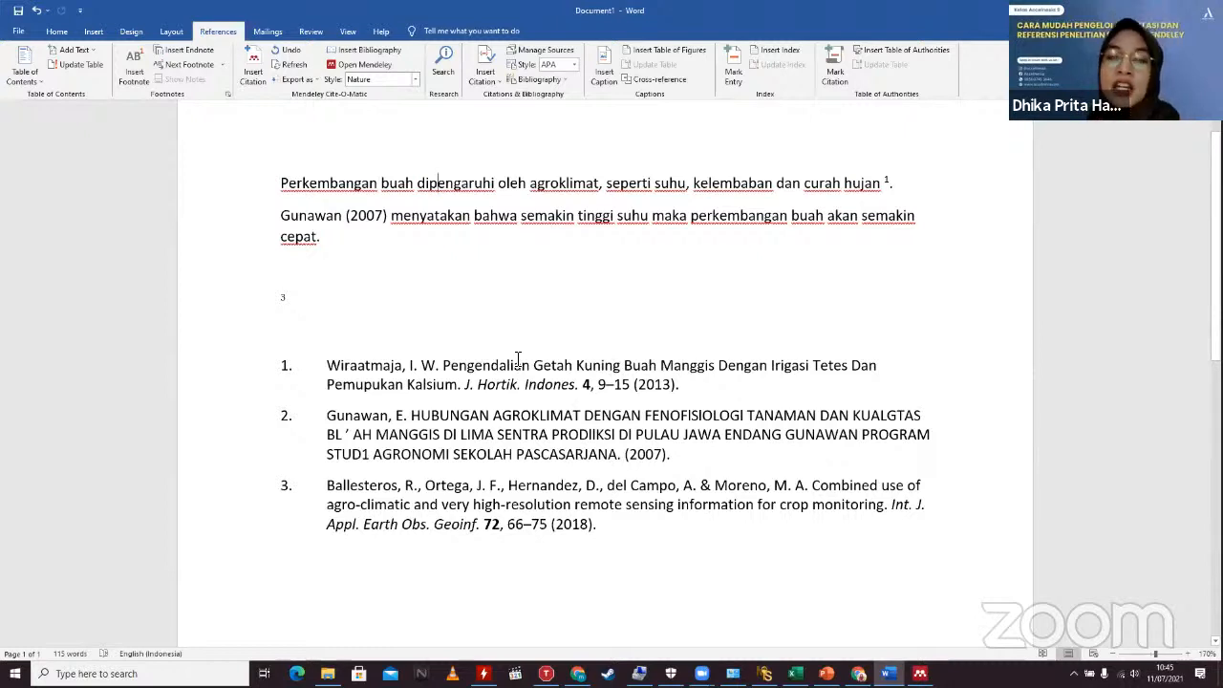
scroll(520, 365, "up", 1)
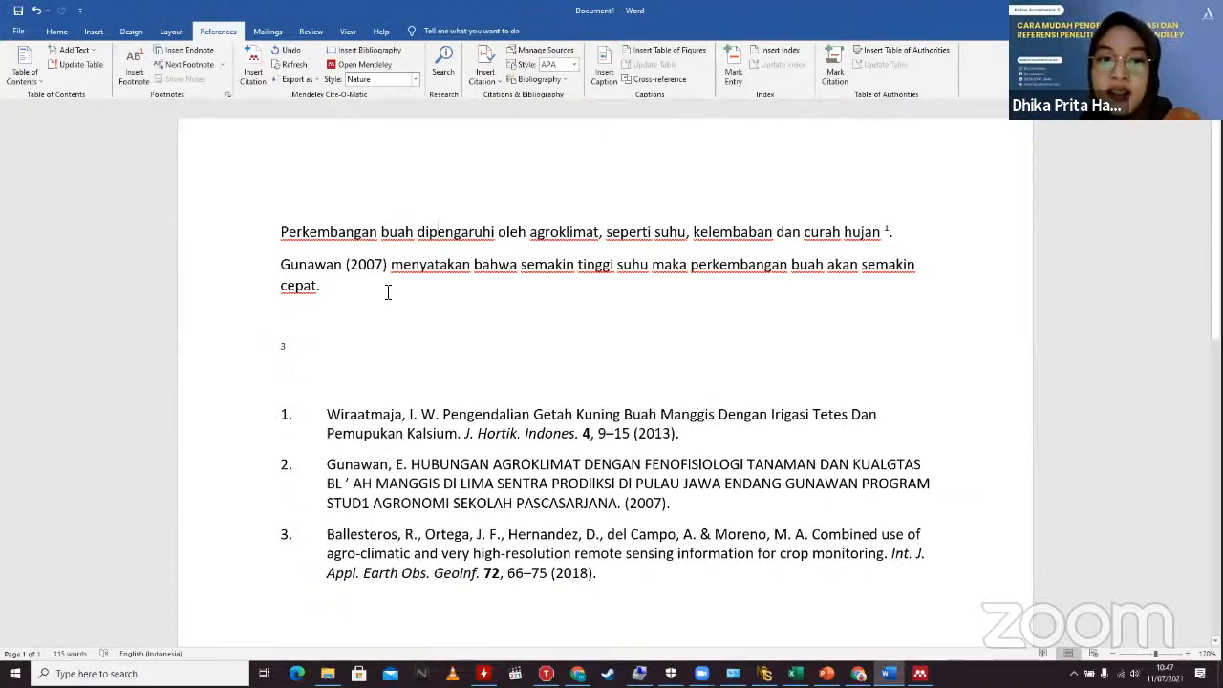
left_click_drag(388, 293, 335, 292)
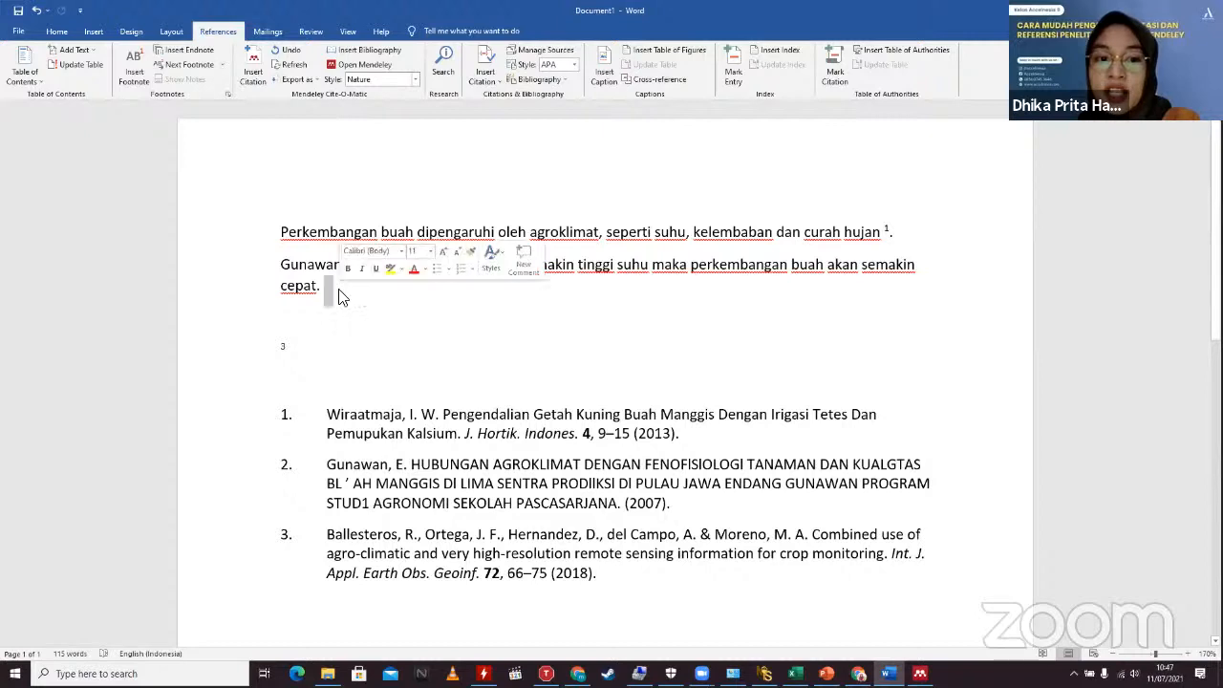
left_click(358, 372)
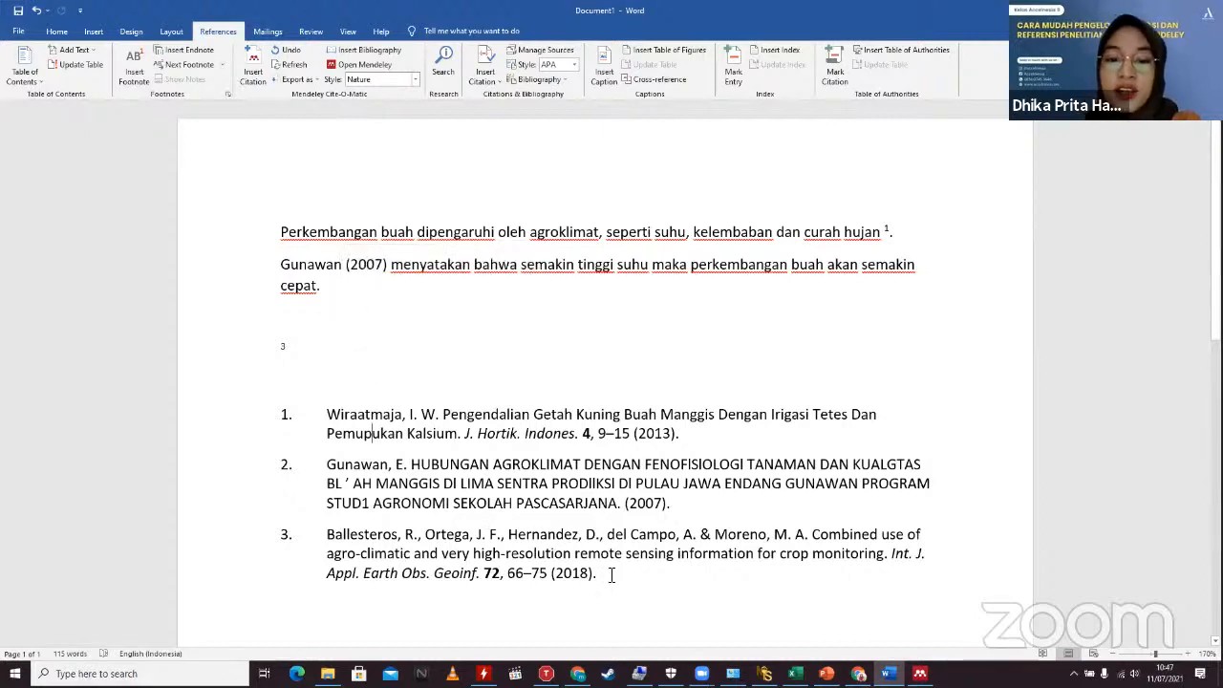
left_click(612, 573)
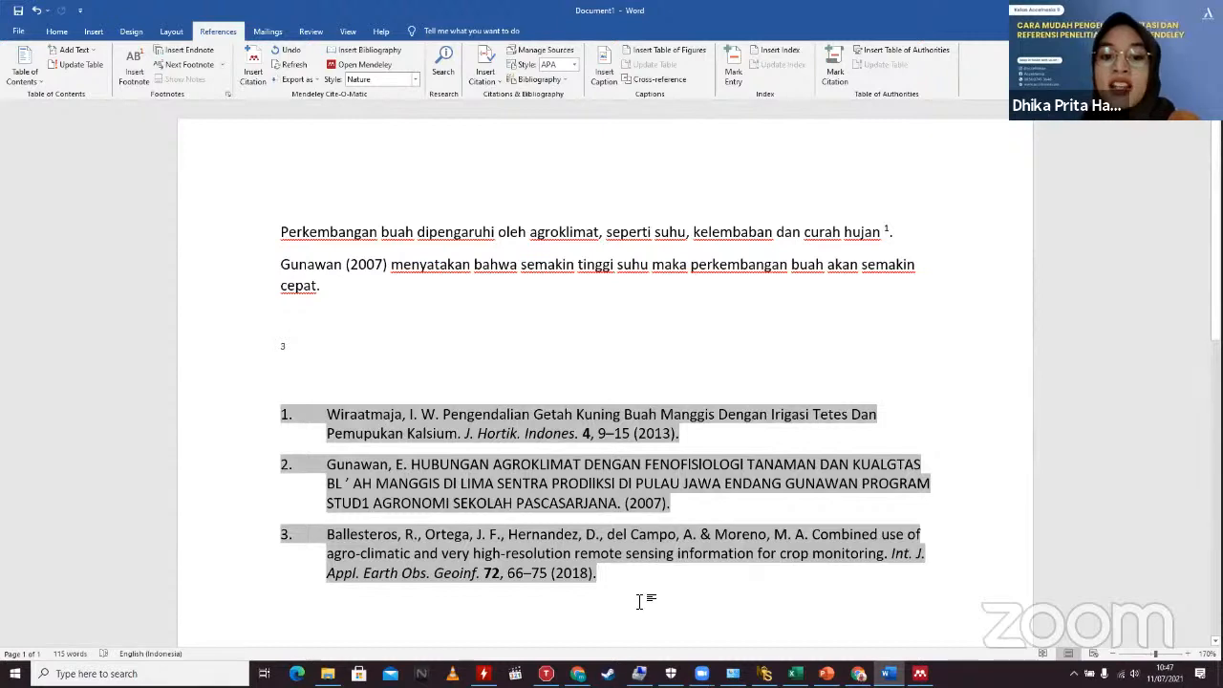
left_click(639, 598)
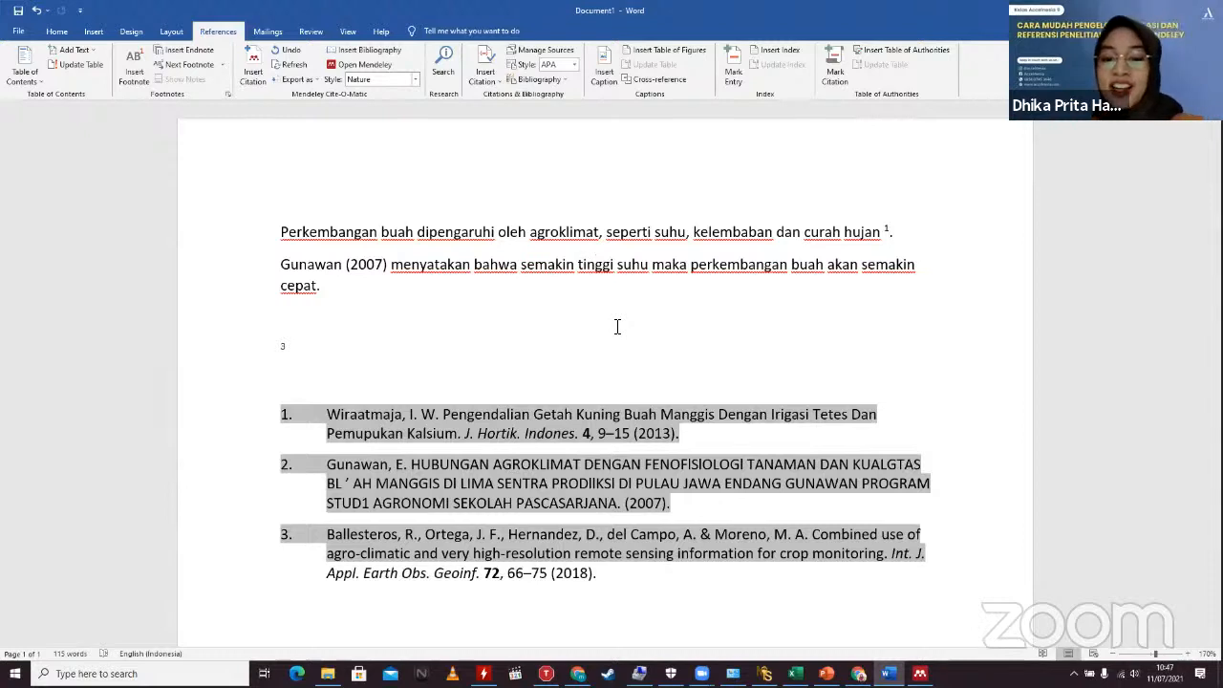
left_click(424, 298)
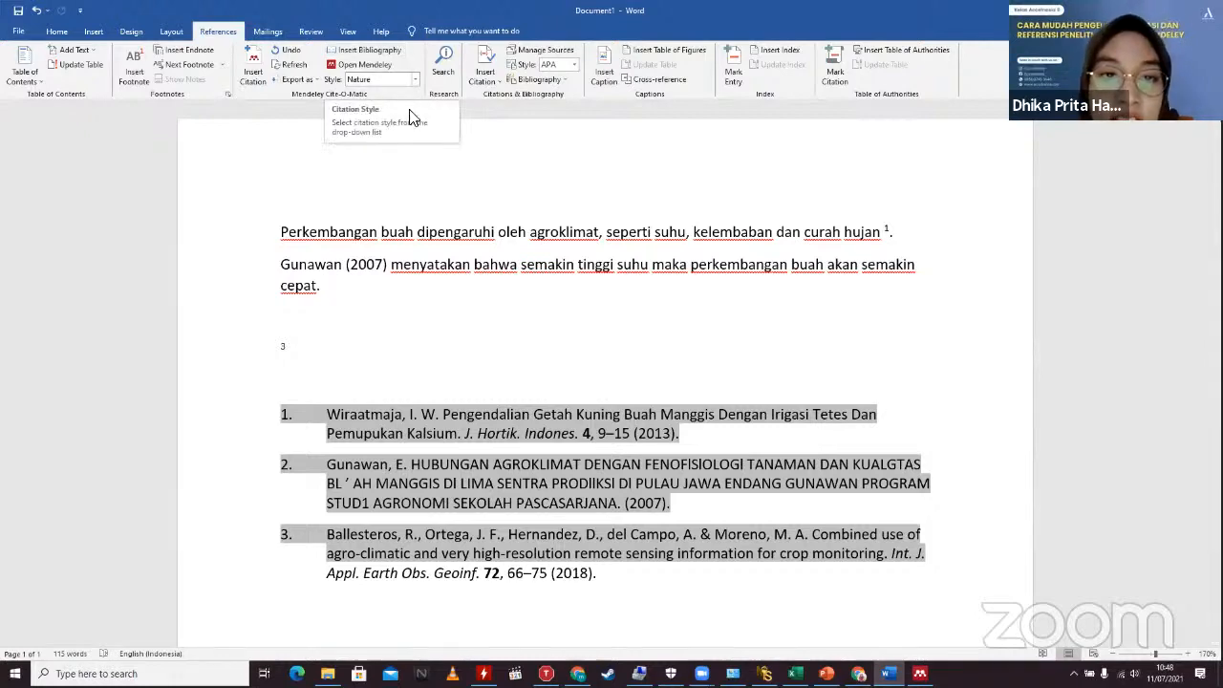
scroll(339, 161, "up", 2)
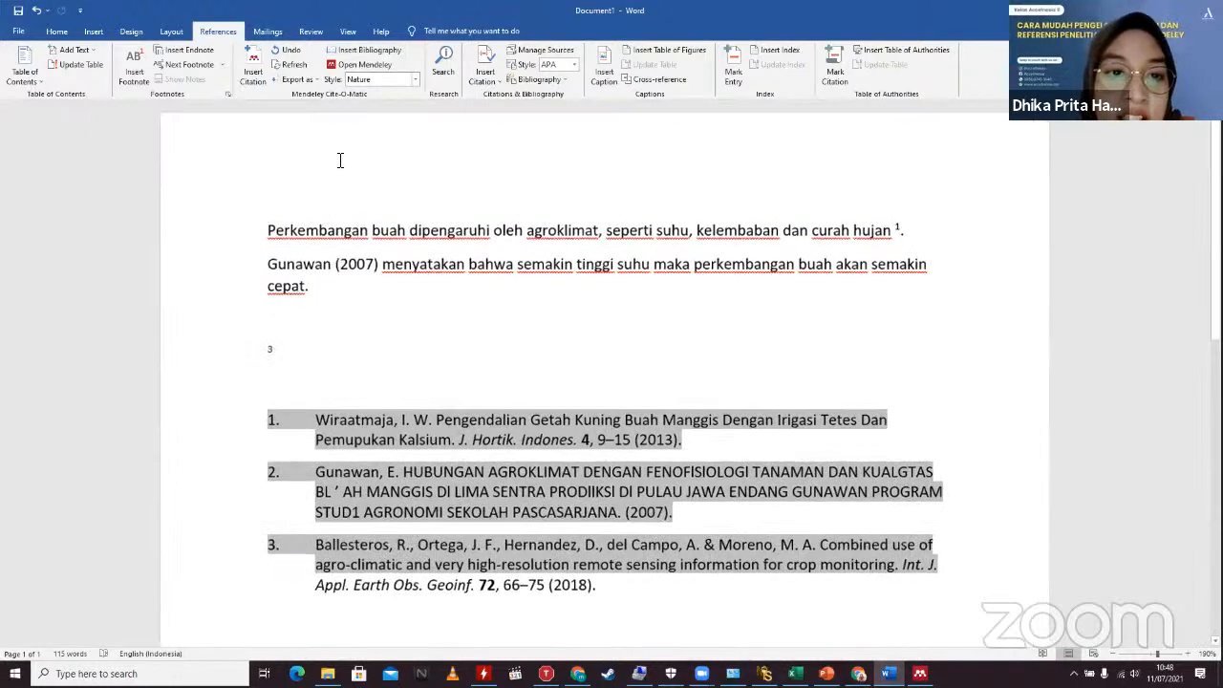
scroll(339, 160, "up", 2)
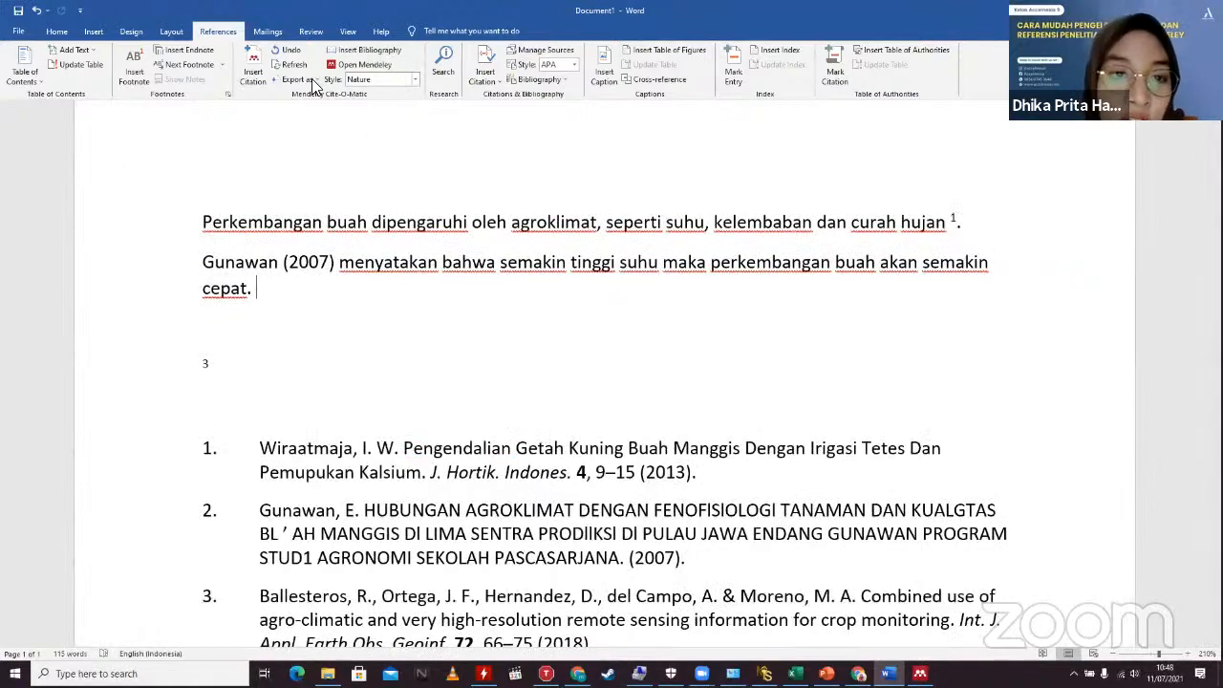
Step: Change the Mendeley citation style to IEEE, giving bracketed numeric citations and an IEEE bibliography
left_click(414, 79)
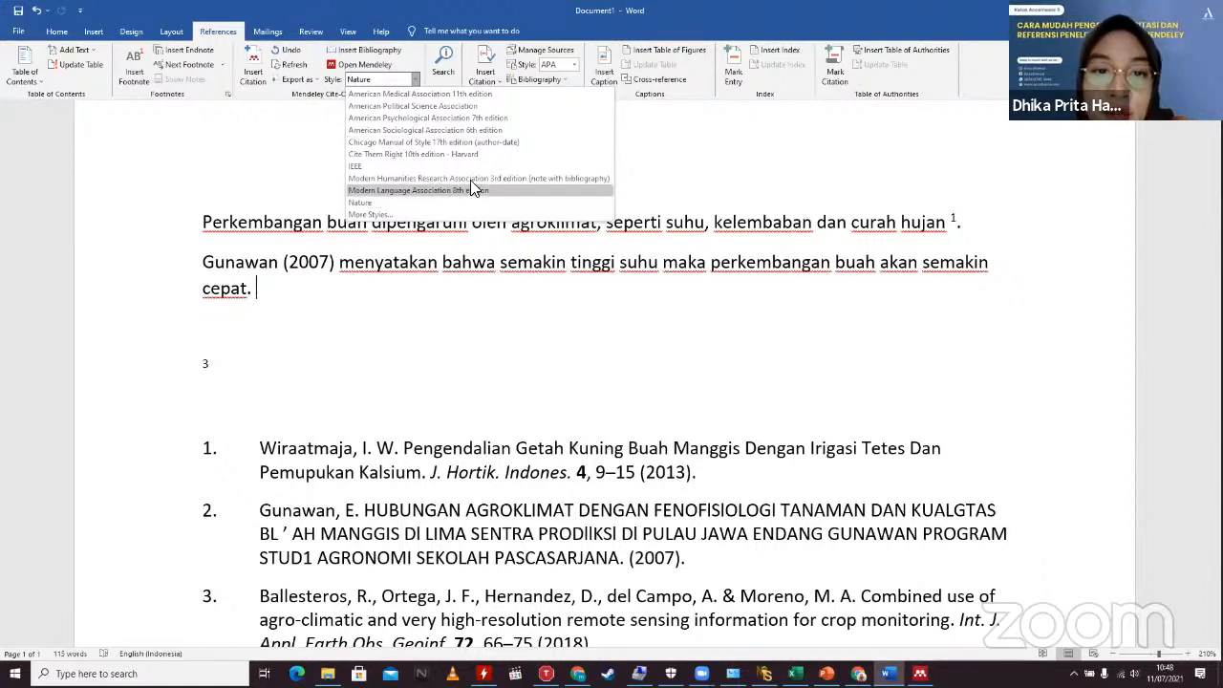
left_click(475, 463)
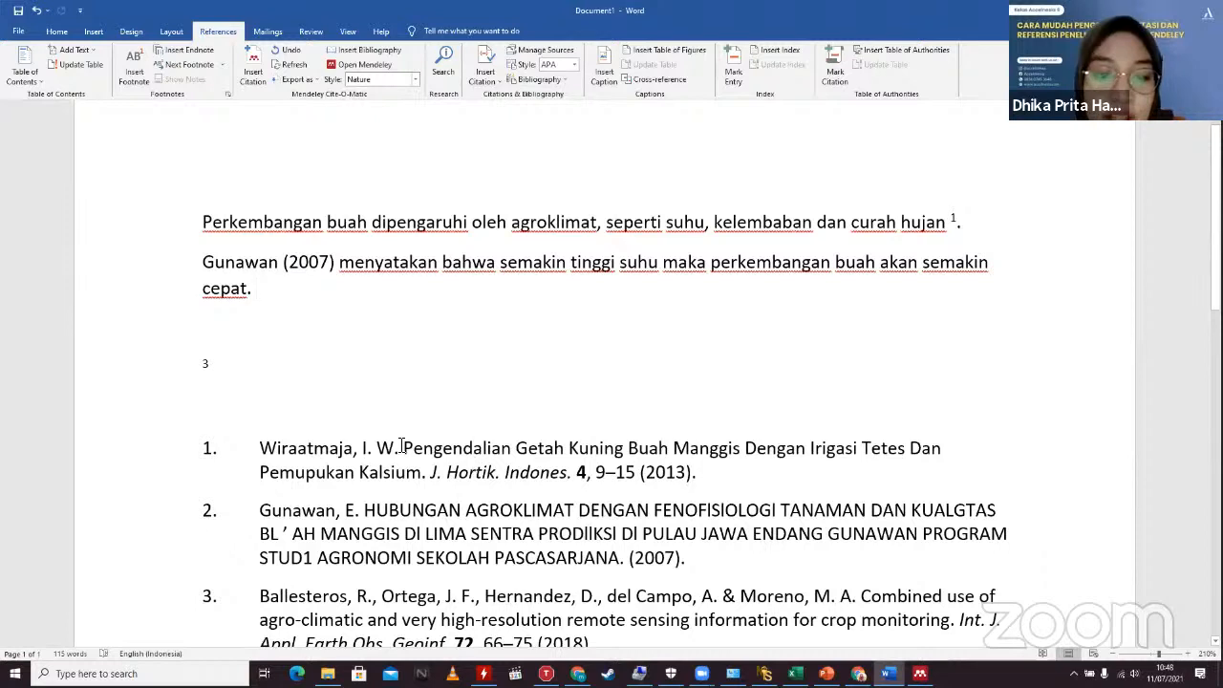
left_click(401, 447)
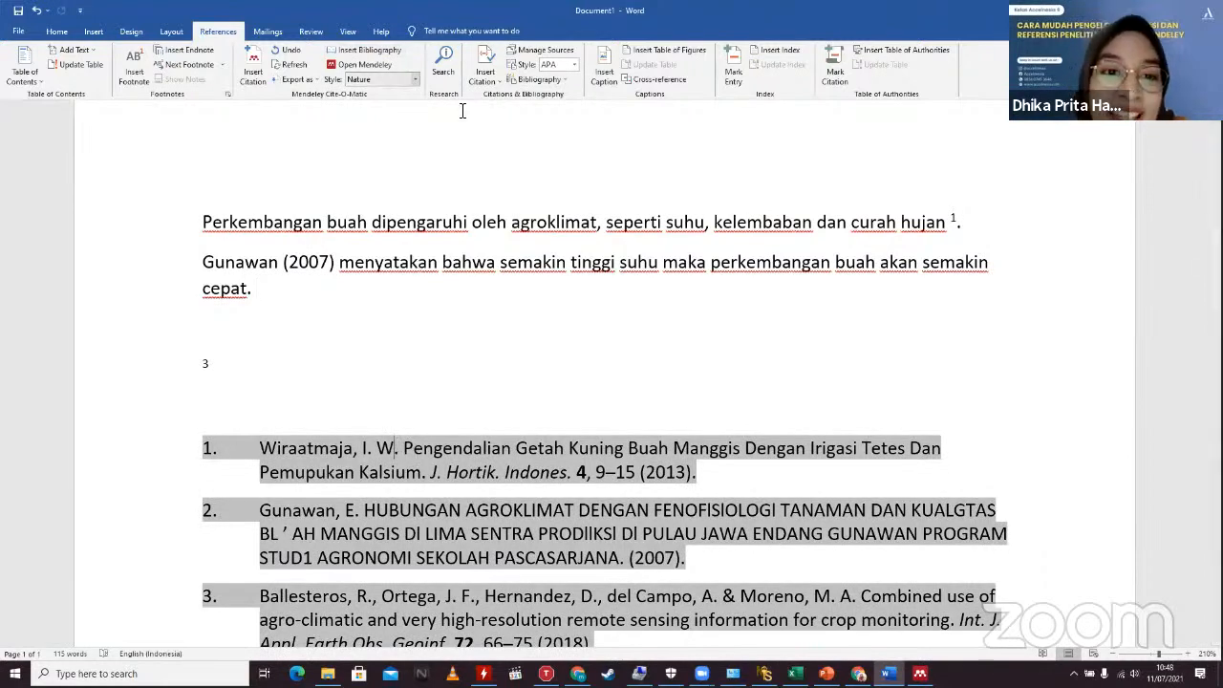
left_click(415, 79)
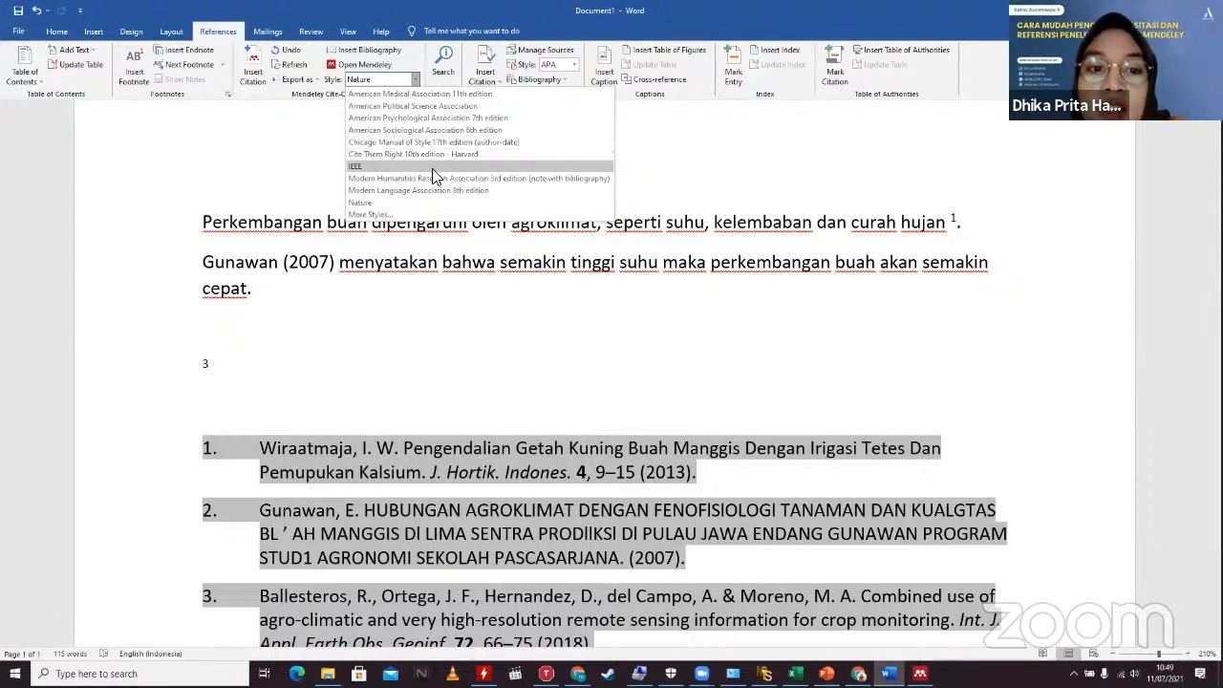
left_click(356, 168)
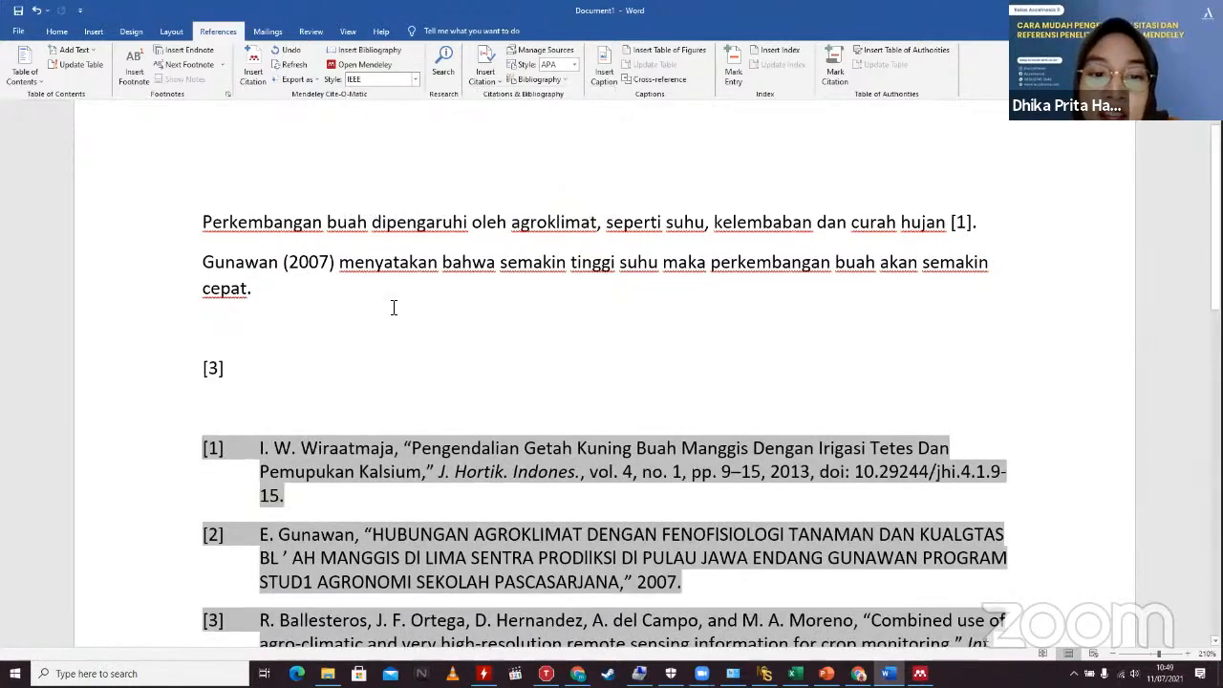
scroll(411, 354, "down", 4)
scroll(408, 354, "up", 5)
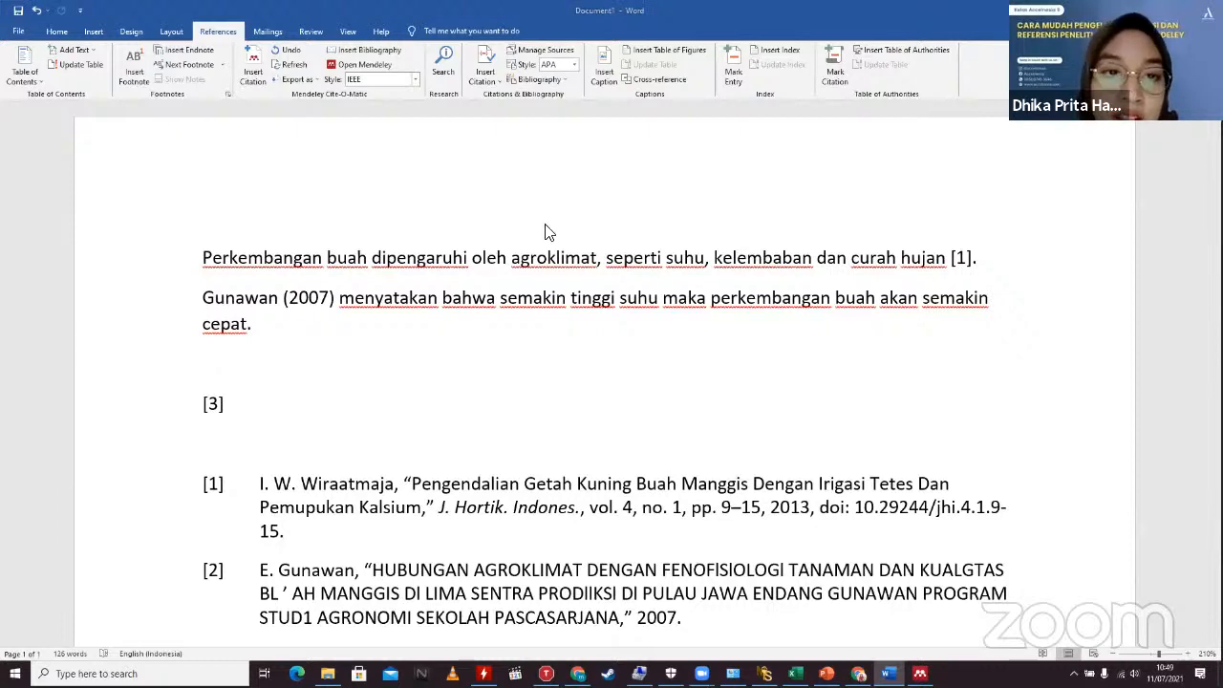
left_click(414, 76)
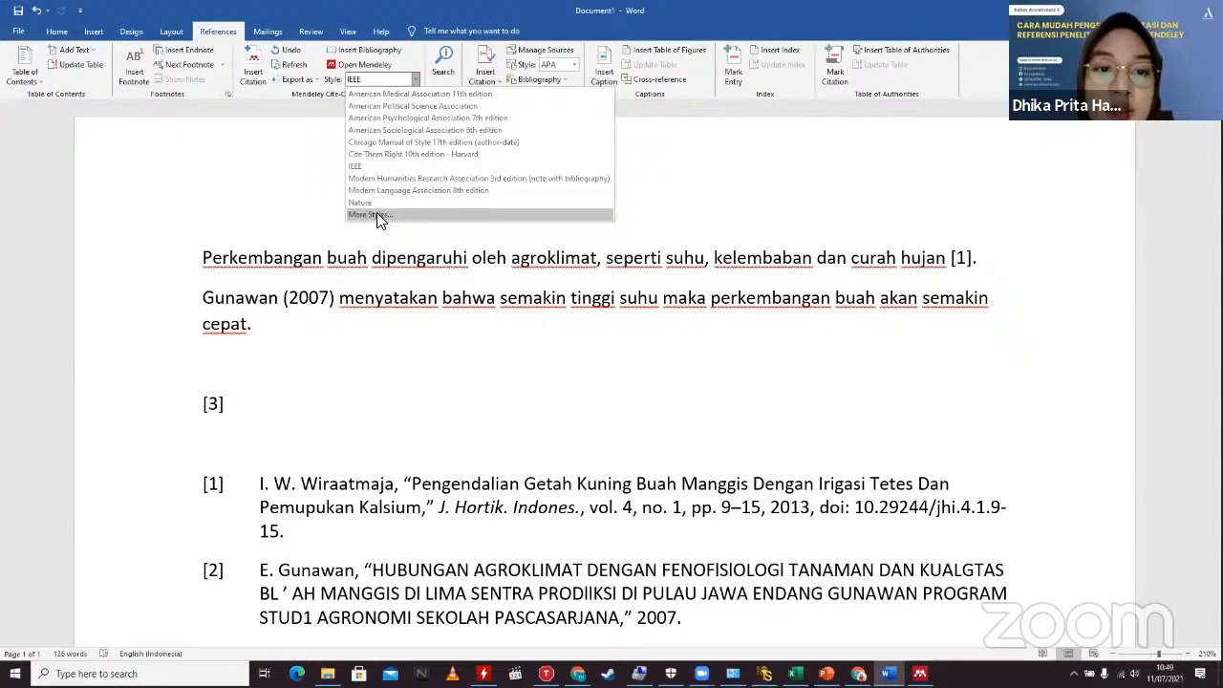
Step: Open Mendeley's More Styles window on the Get More Styles page and focus the style search field
left_click(377, 214)
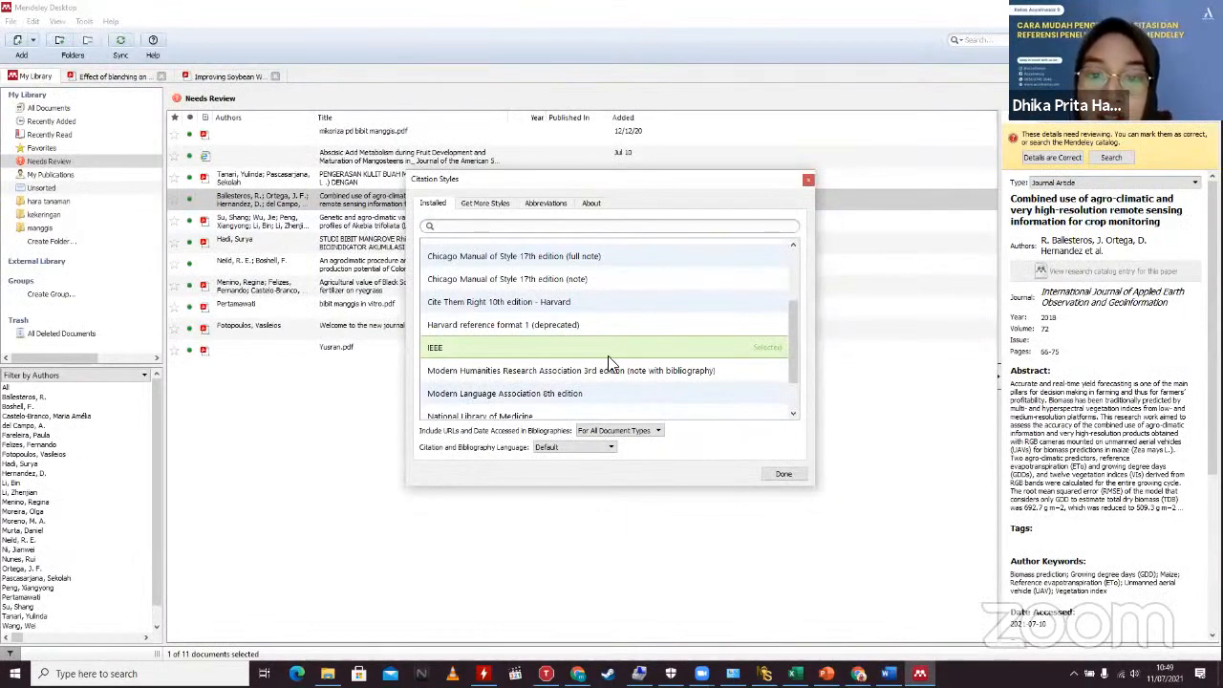
scroll(608, 362, "down", 1)
scroll(608, 362, "up", 2)
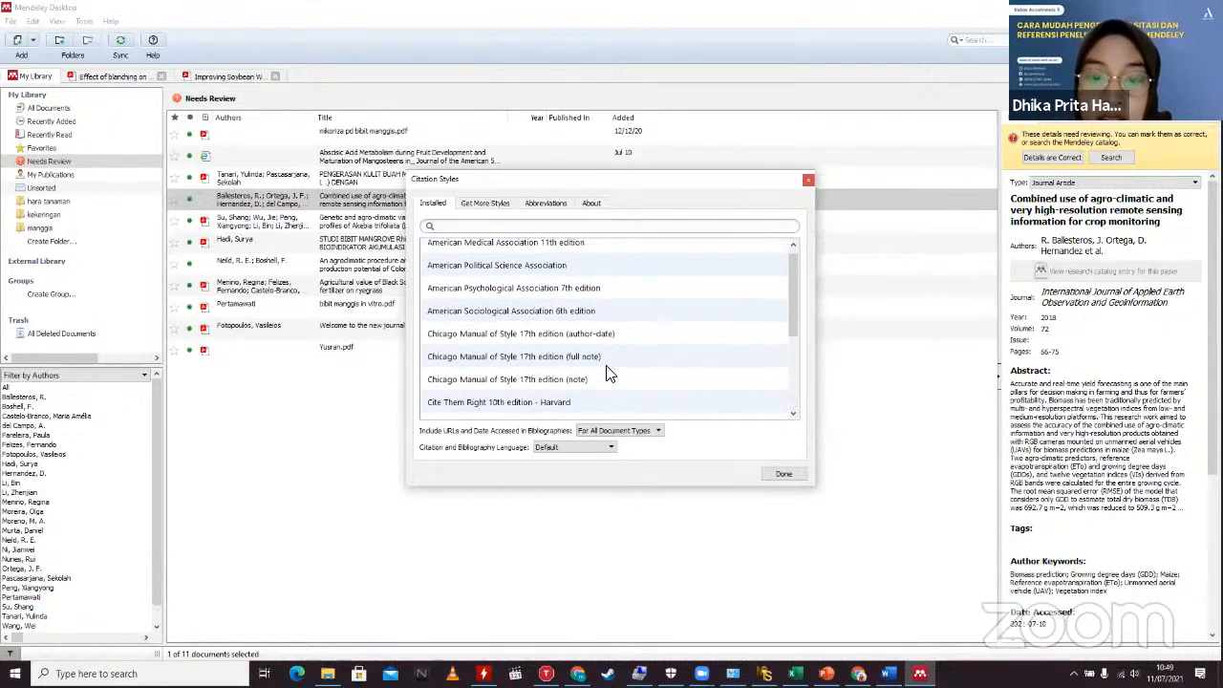
left_click(484, 204)
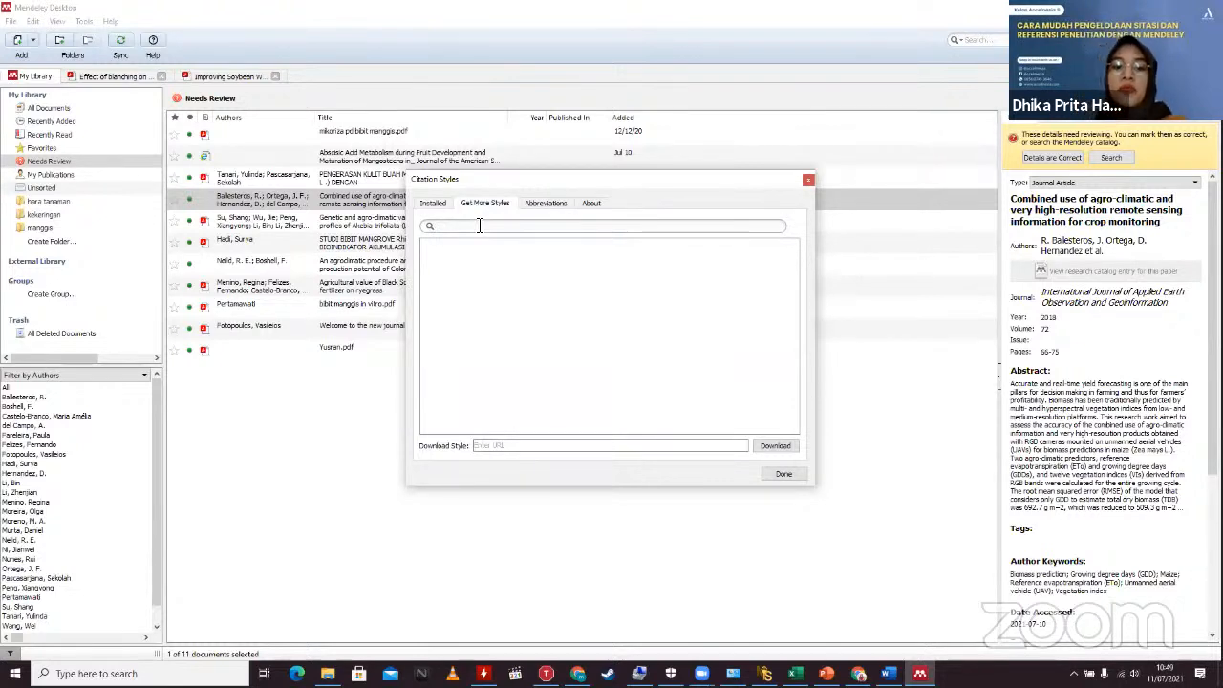
right_click(479, 226)
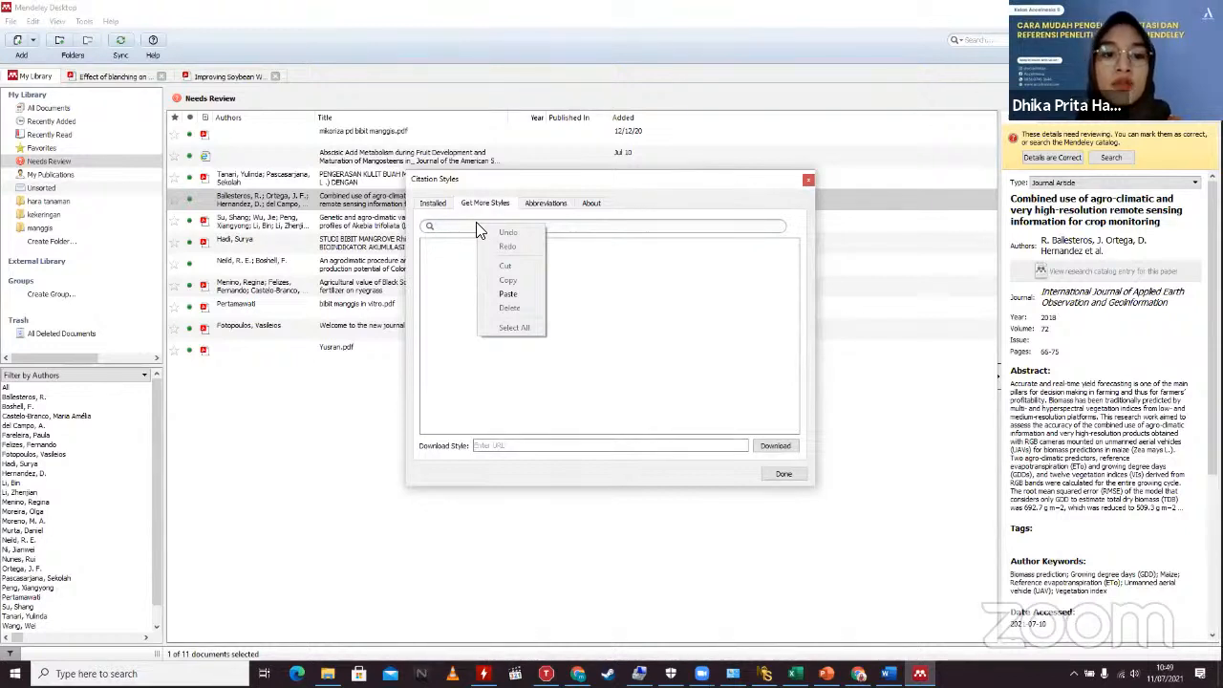
left_click(465, 227)
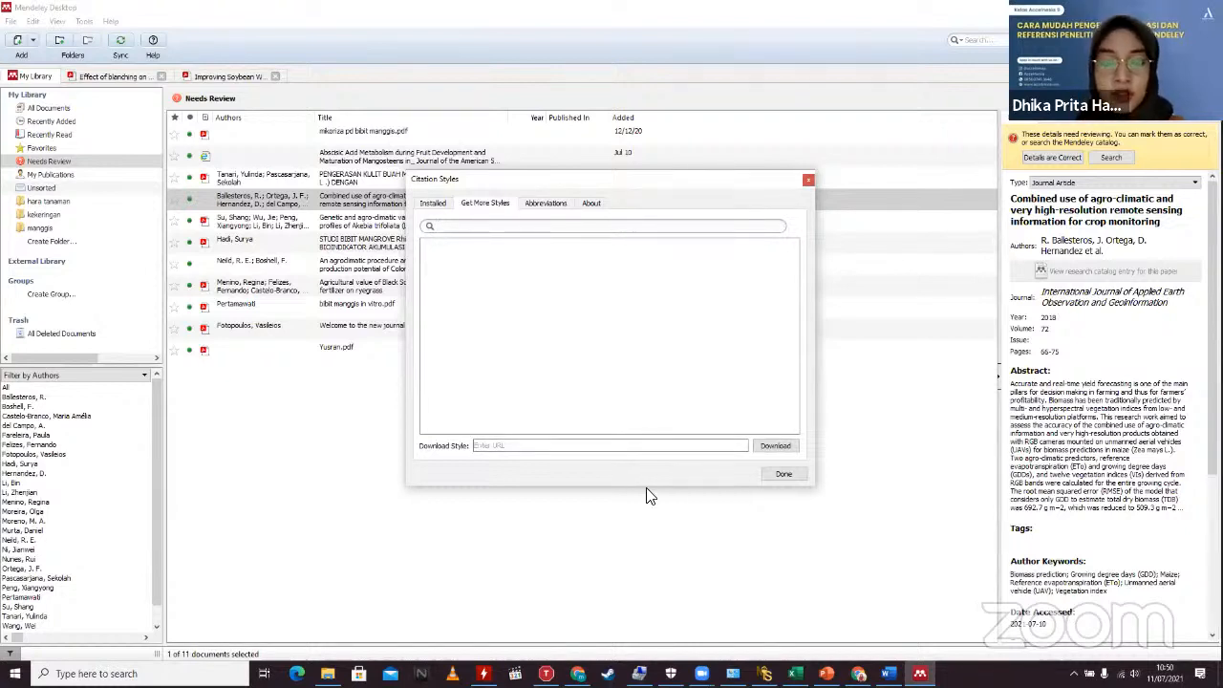
left_click(523, 446)
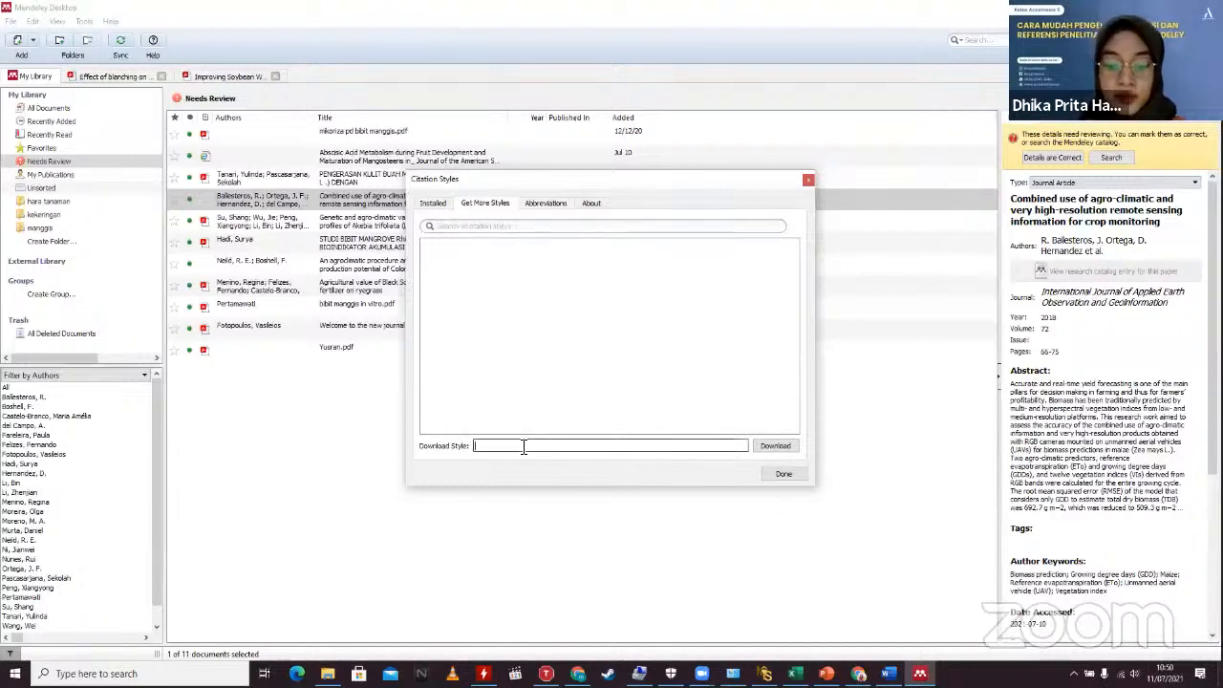
type("htt")
type("t")
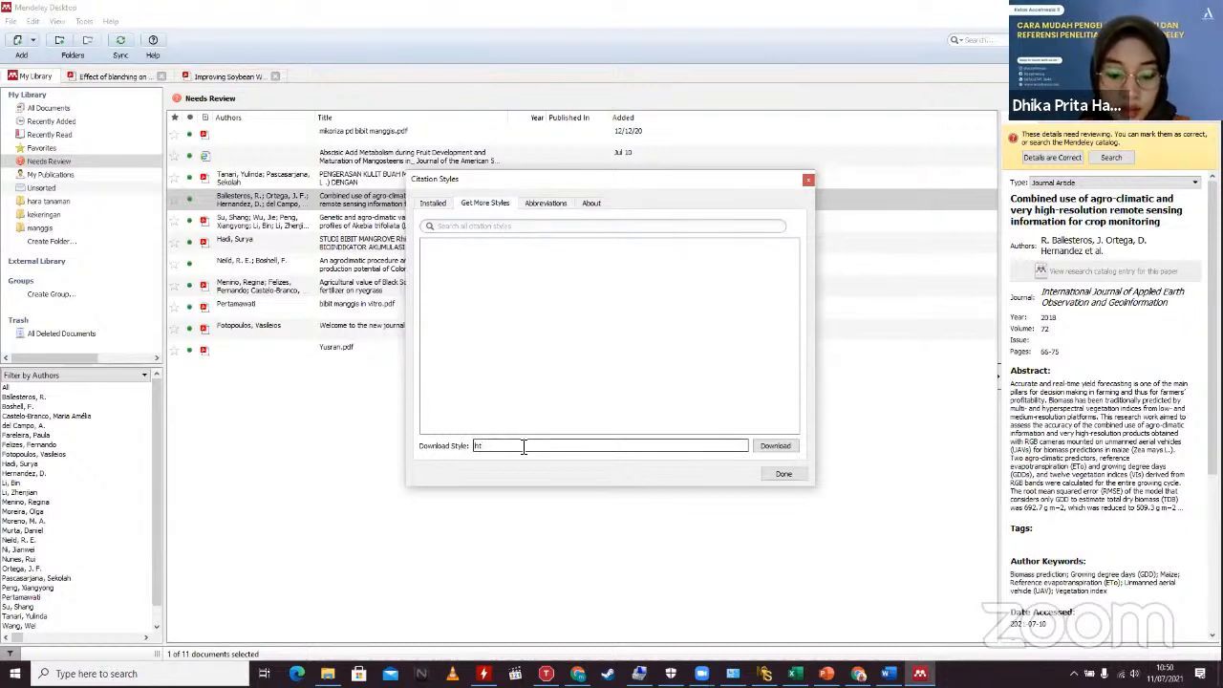
type("ps:")
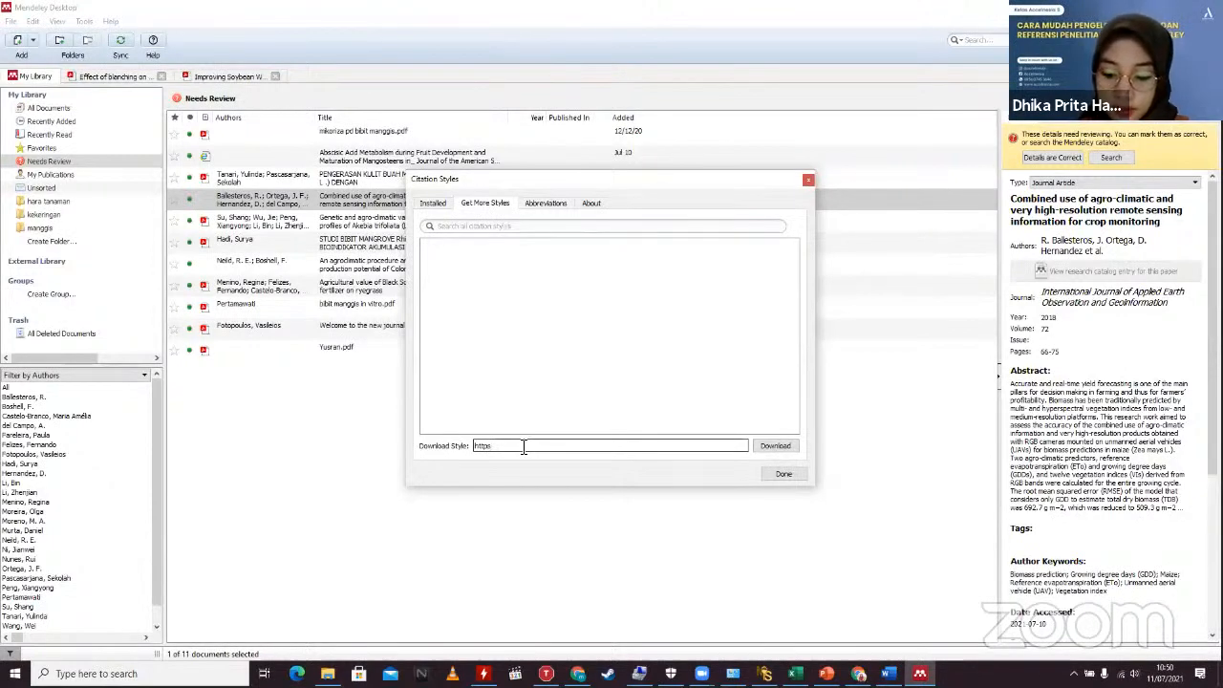
type("//jbb.csl")
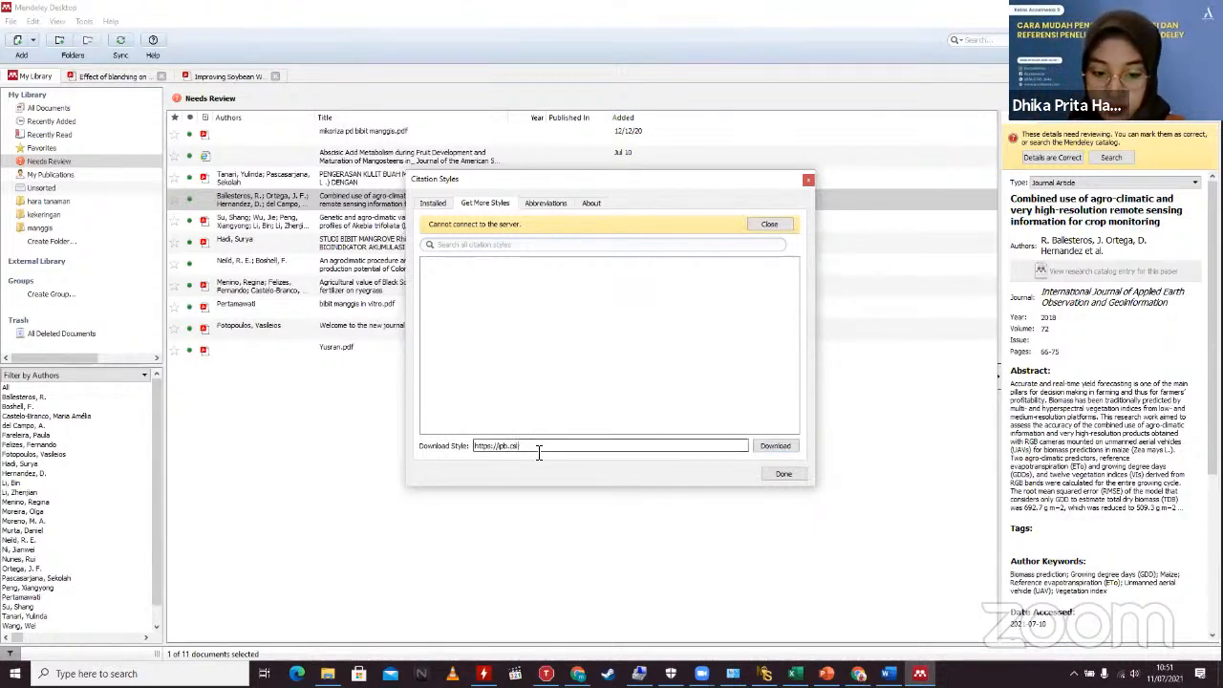
key("BackSpace")
key("BackSpace")
key("BackSpace")
key("BackSpace")
key("BackSpace")
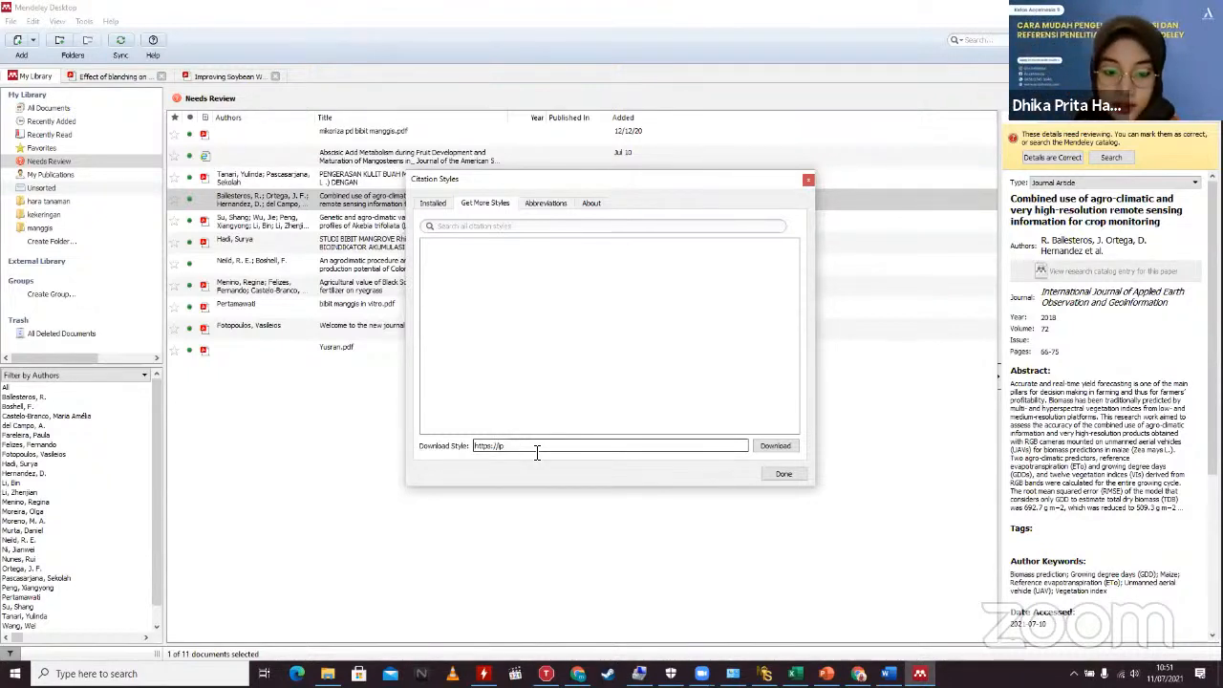
type("b.ln")
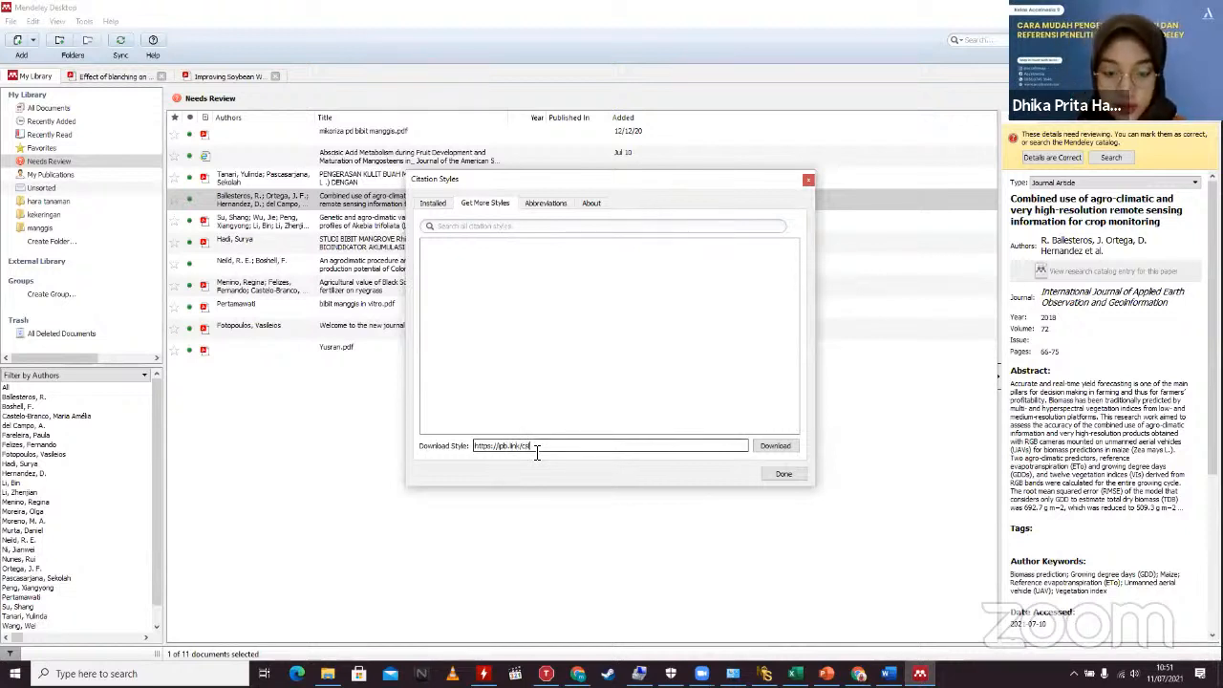
Step: Download the Institut Pertanian Bogor style, make it the citation style, and close the Citation Styles window
left_click(774, 446)
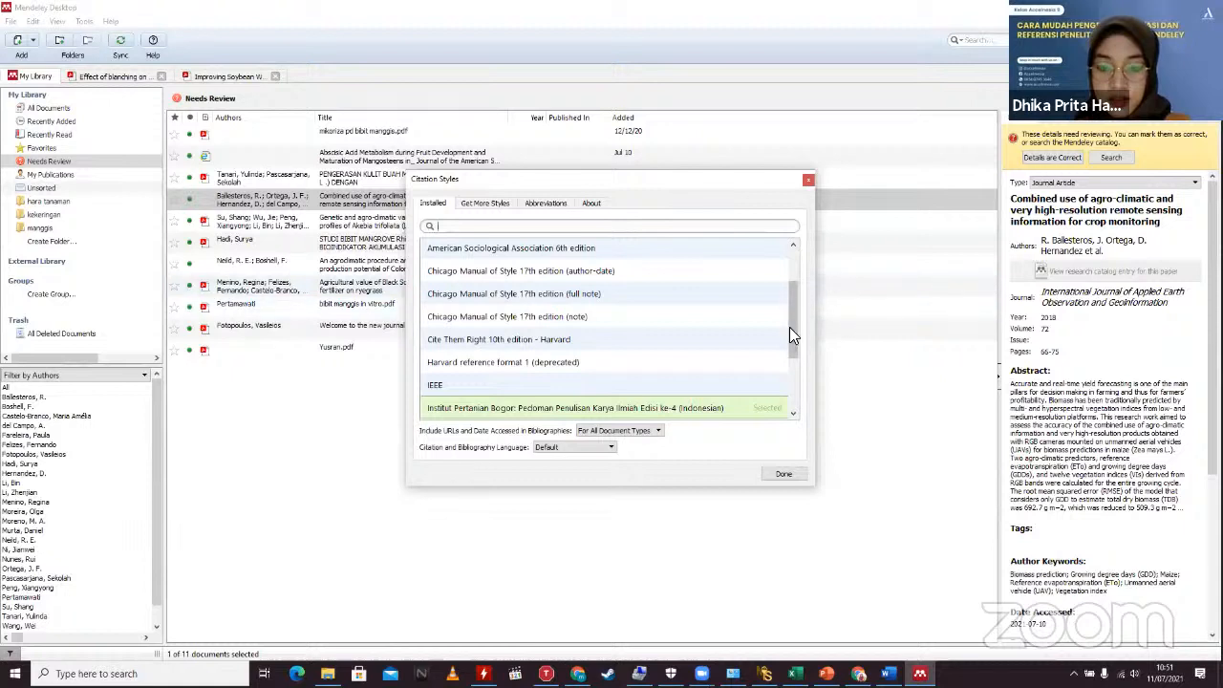
left_click_drag(790, 326, 789, 346)
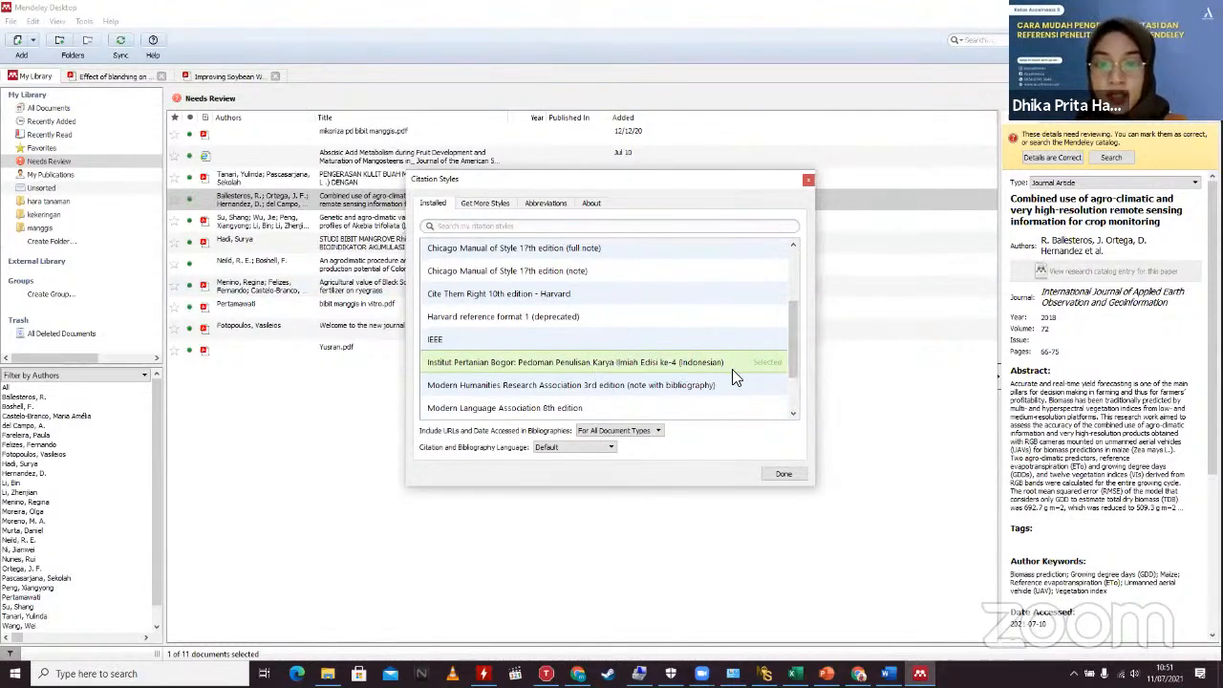
left_click(708, 366)
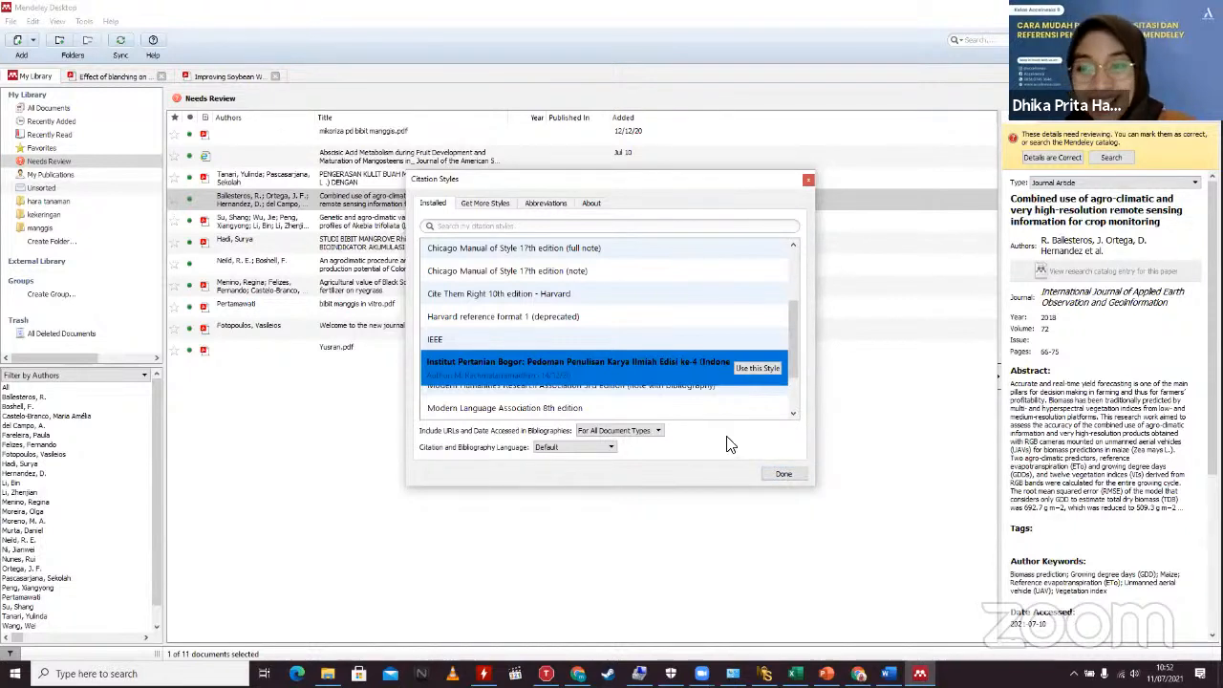
left_click(782, 474)
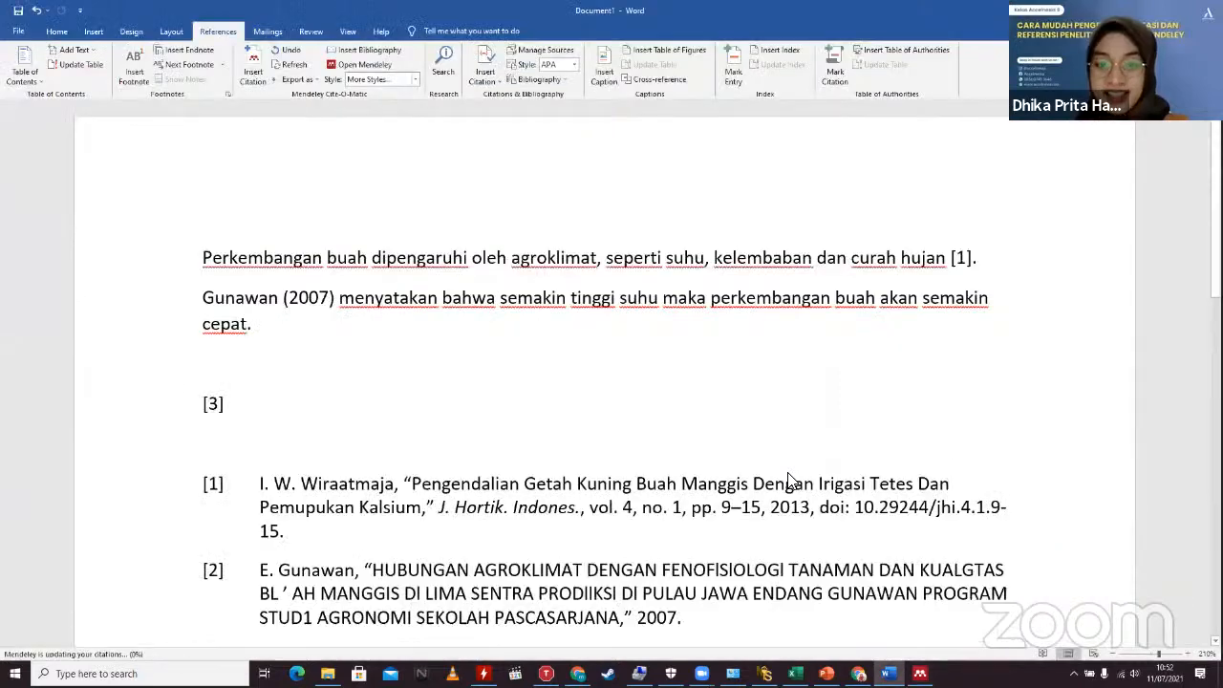
Step: Check the IPB-style citations in Word, then choose More Styles from the Mendeley Style list
scroll(500, 449, "down", 5)
scroll(498, 449, "up", 5)
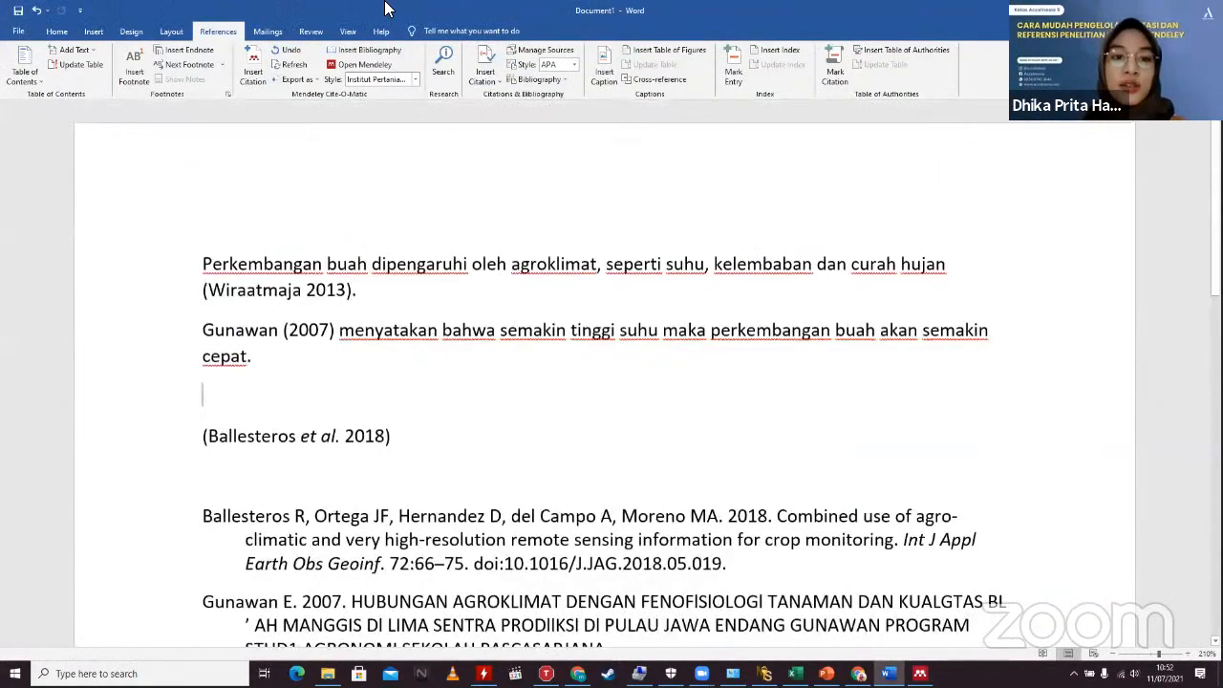
left_click(416, 81)
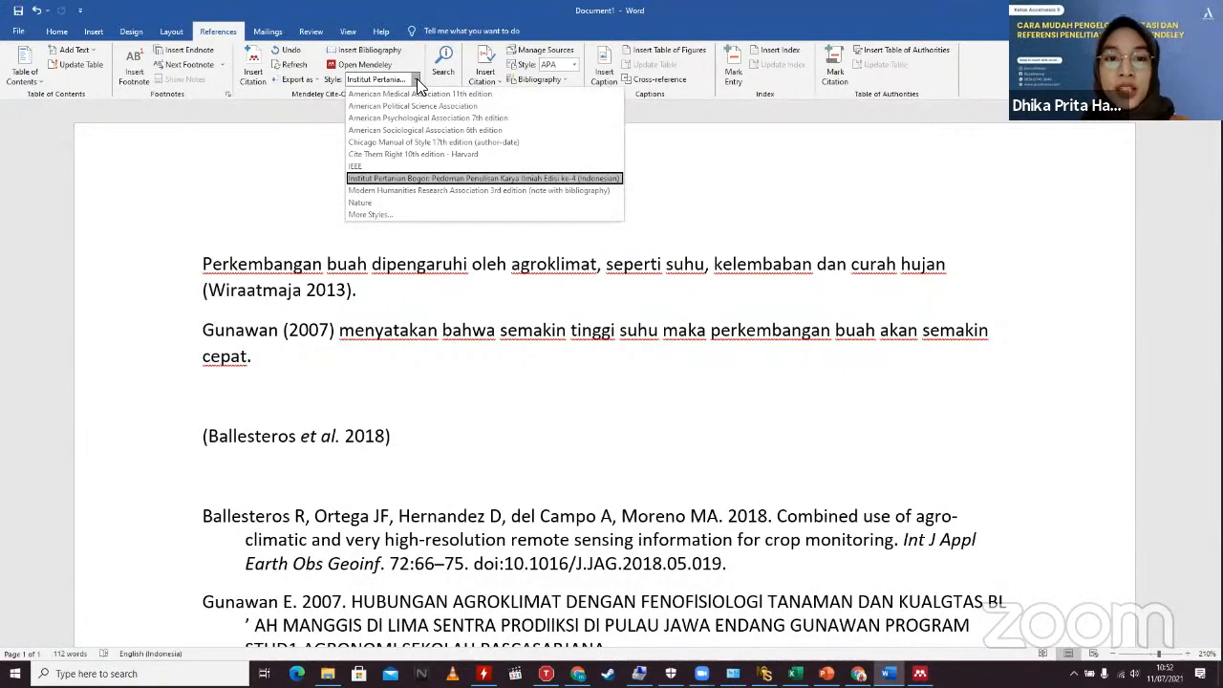
left_click(531, 357)
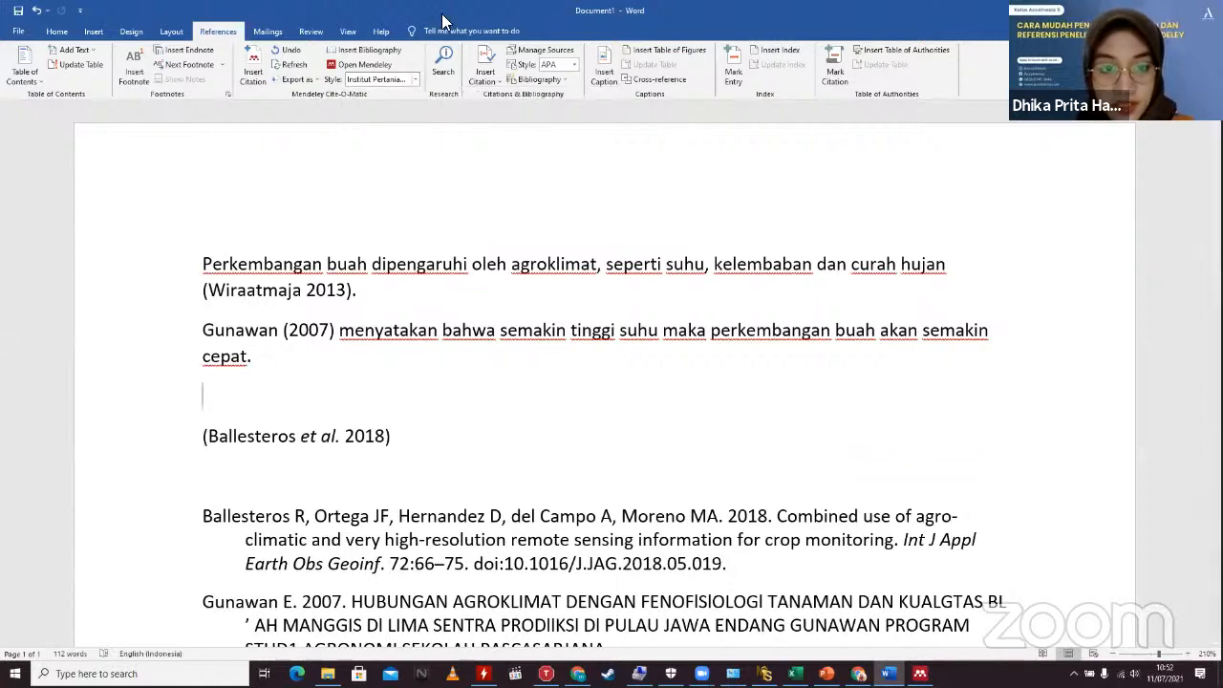
left_click(415, 80)
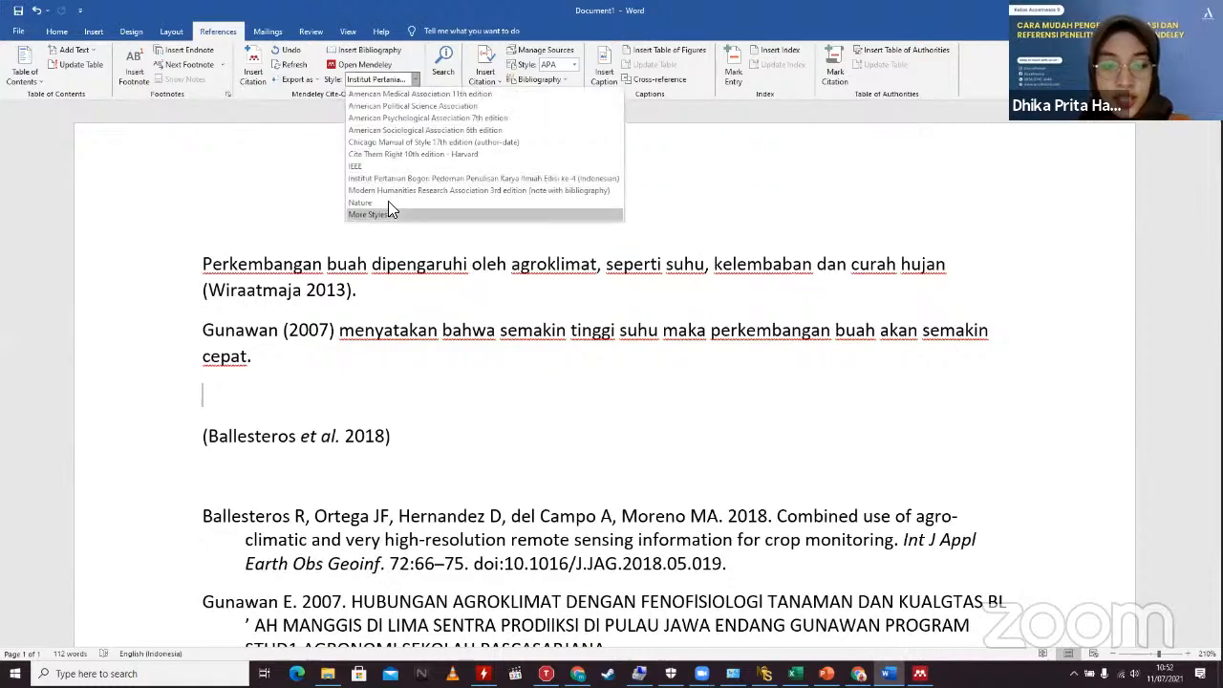
left_click(388, 205)
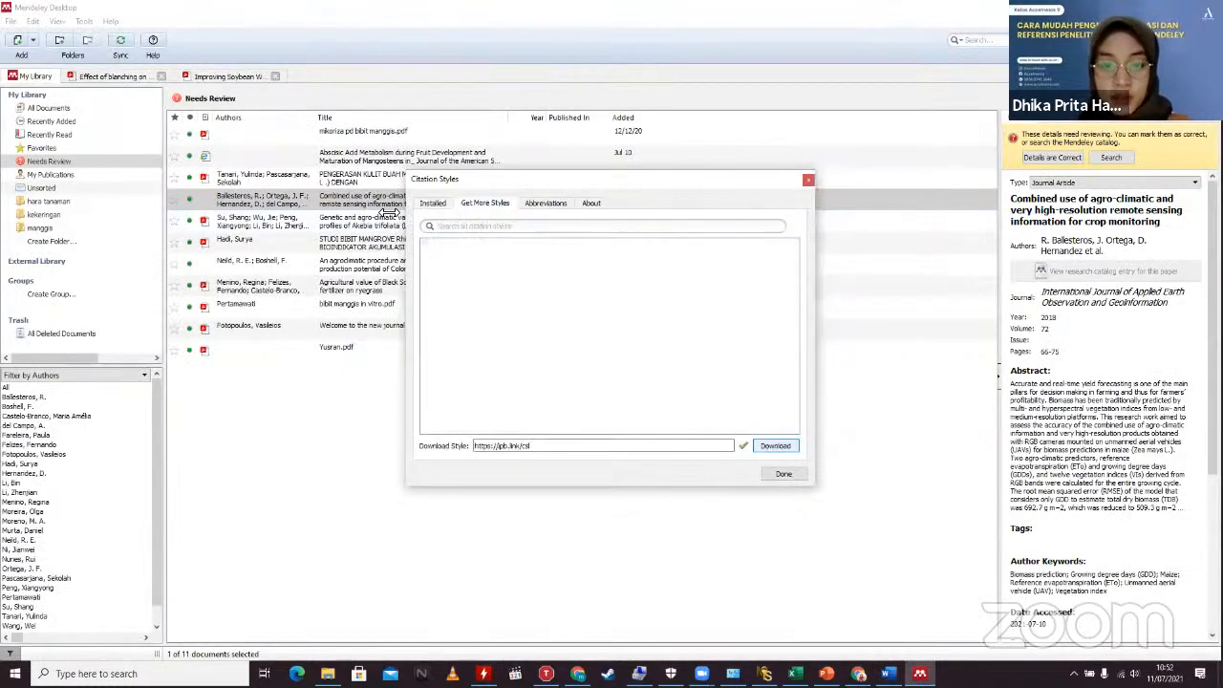
Step: Download the IPB style again, select its link on Get More Styles, and return to Word
left_click(551, 444)
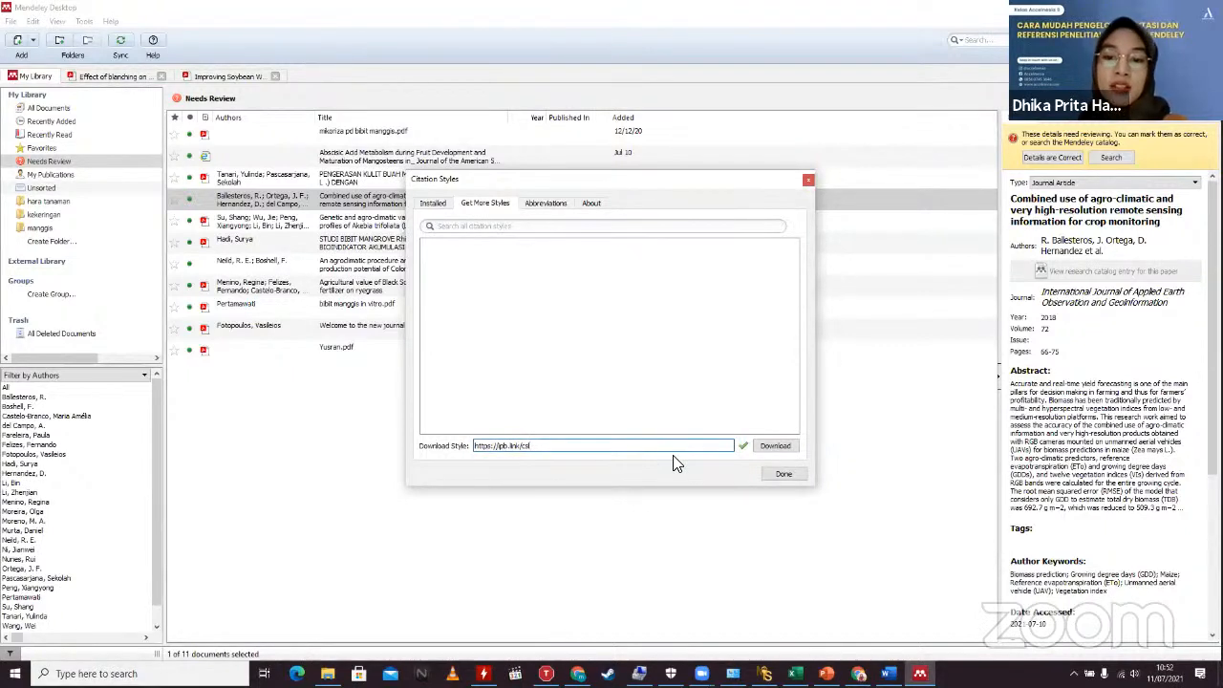
left_click(789, 445)
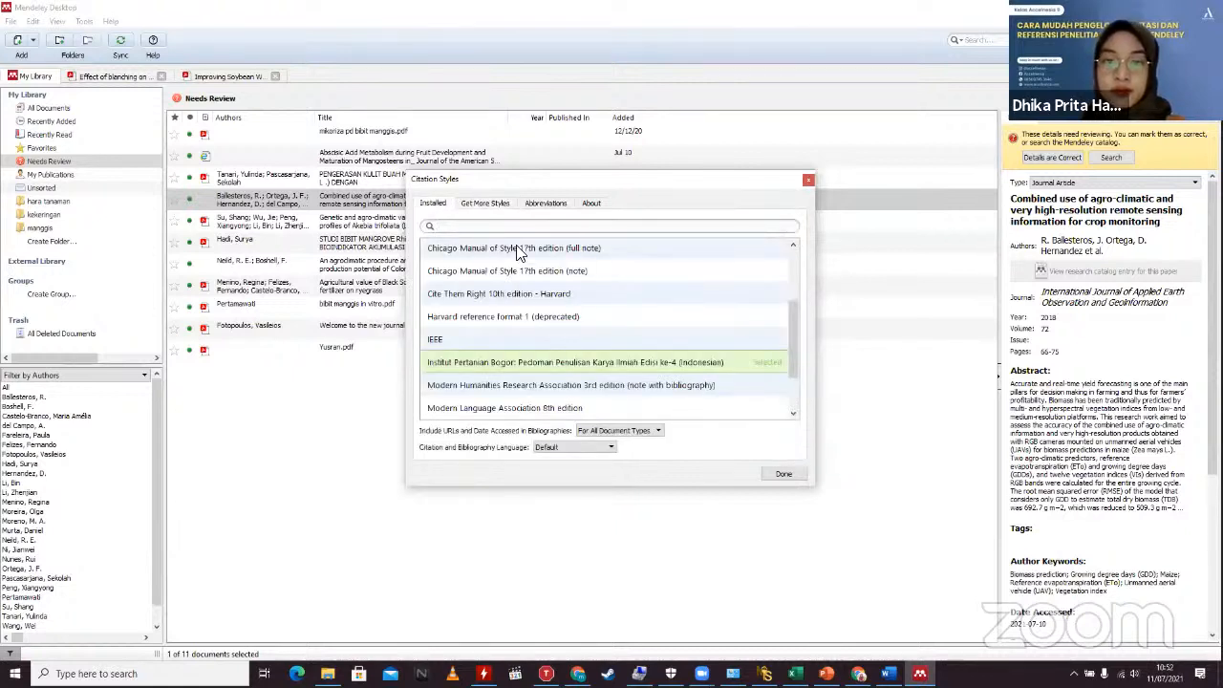
left_click(485, 205)
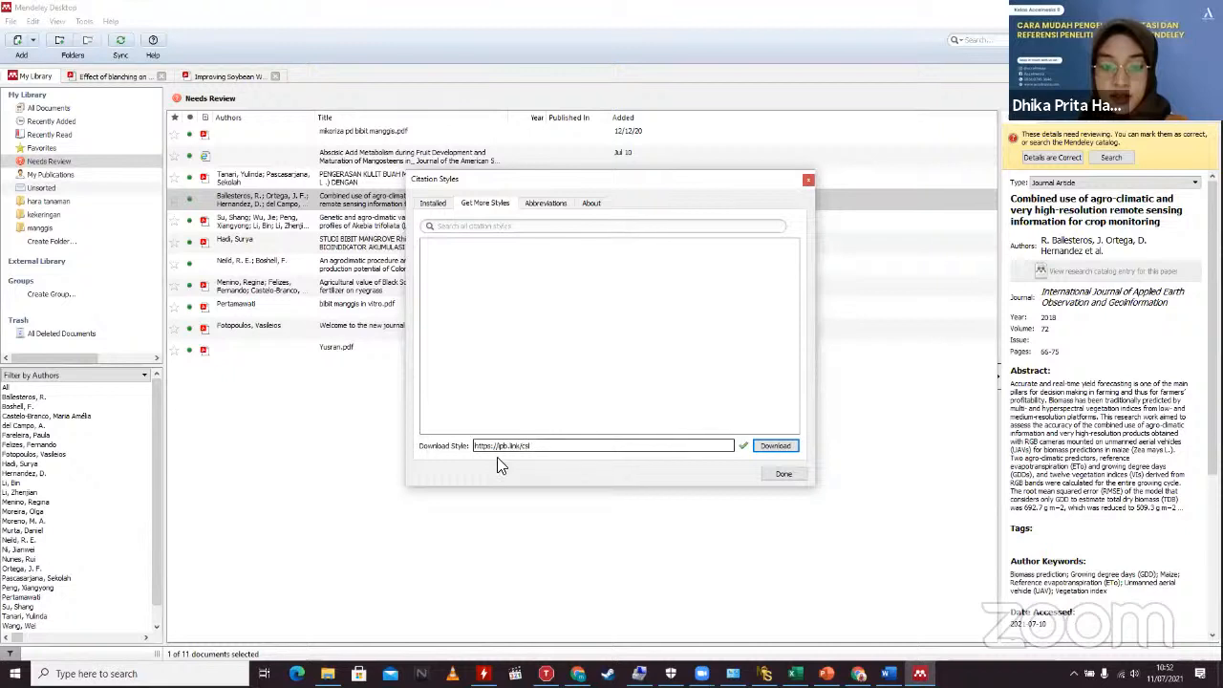
left_click_drag(549, 448, 417, 430)
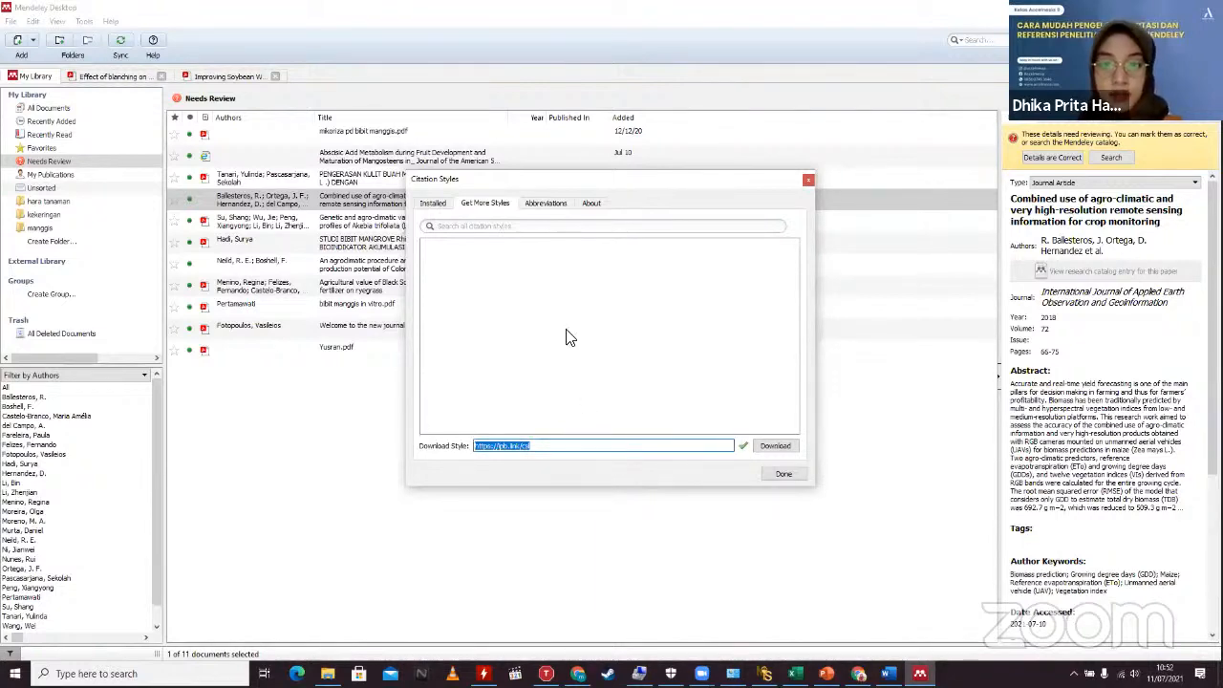
key("alt+Tab")
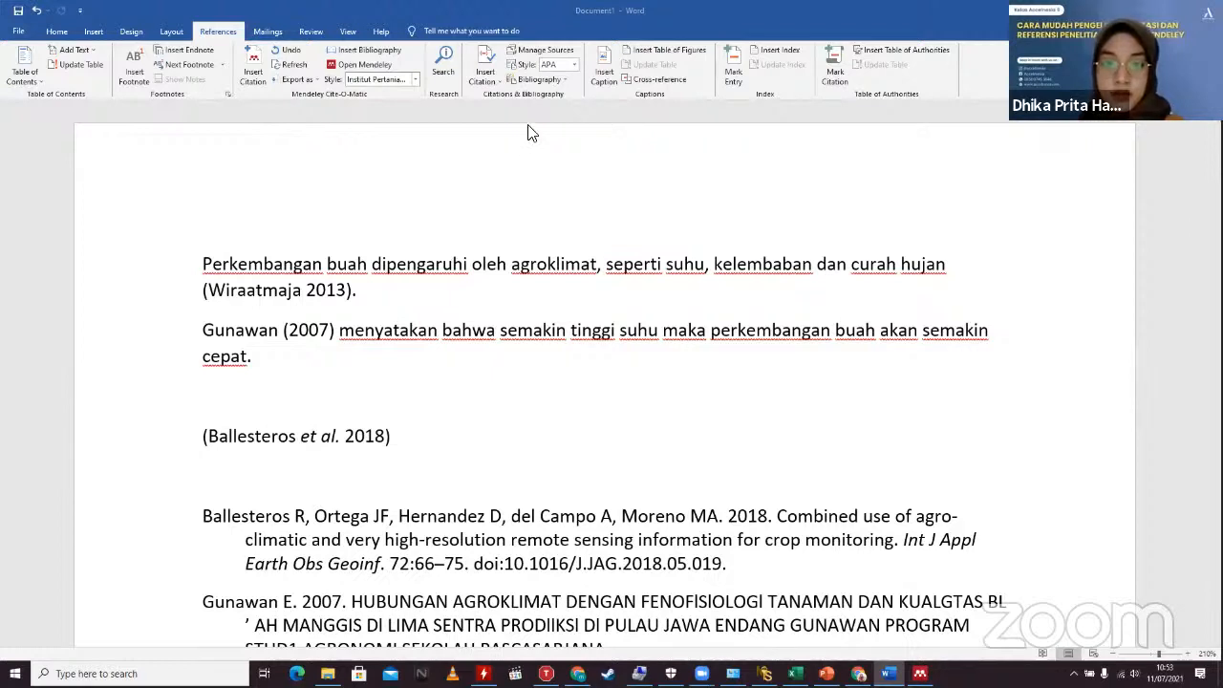
Step: Place the cursor below 'cepat.' and bring the PowerPoint presentation, showing slide 14, to the front
left_click(366, 391)
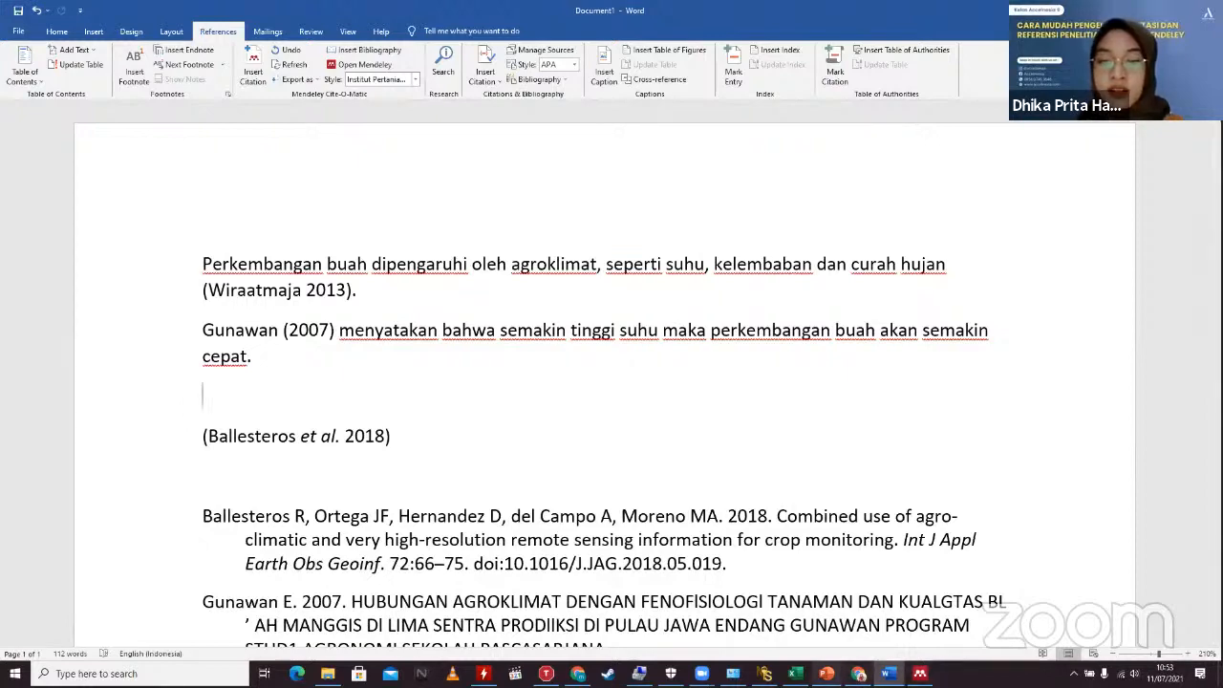
left_click(826, 673)
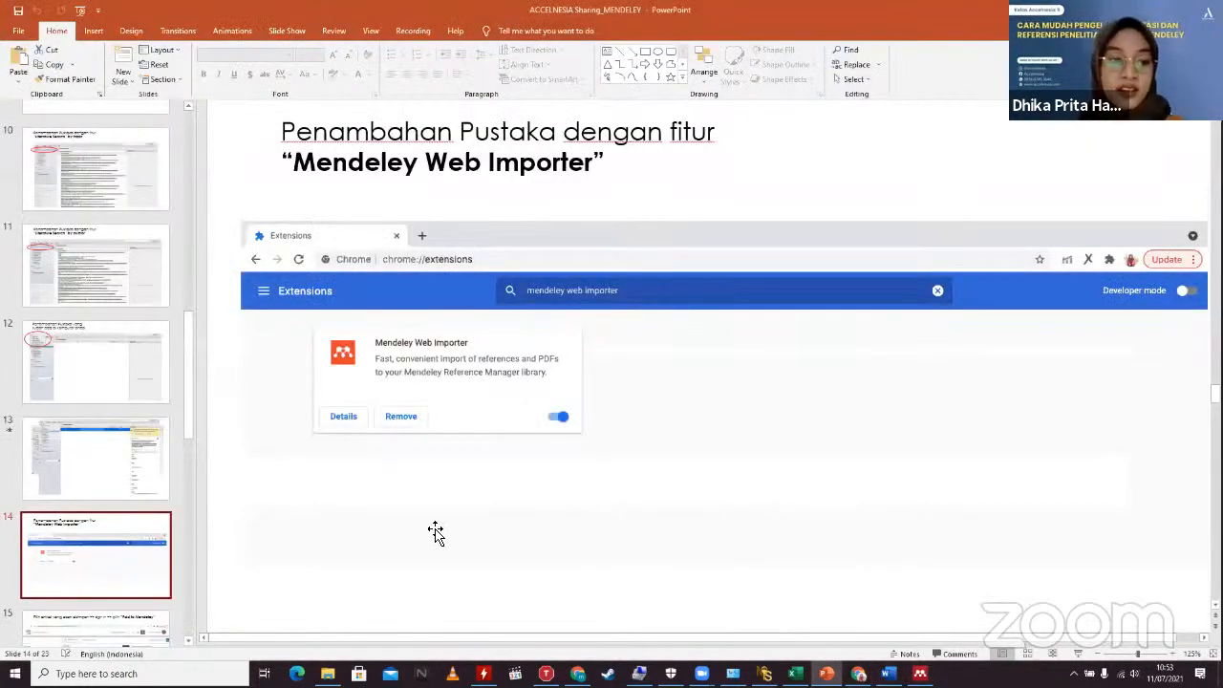
Step: Go to slide 22 about the CSL Editor and shift its editor screenshot left and down
scroll(191, 520, "down", 10)
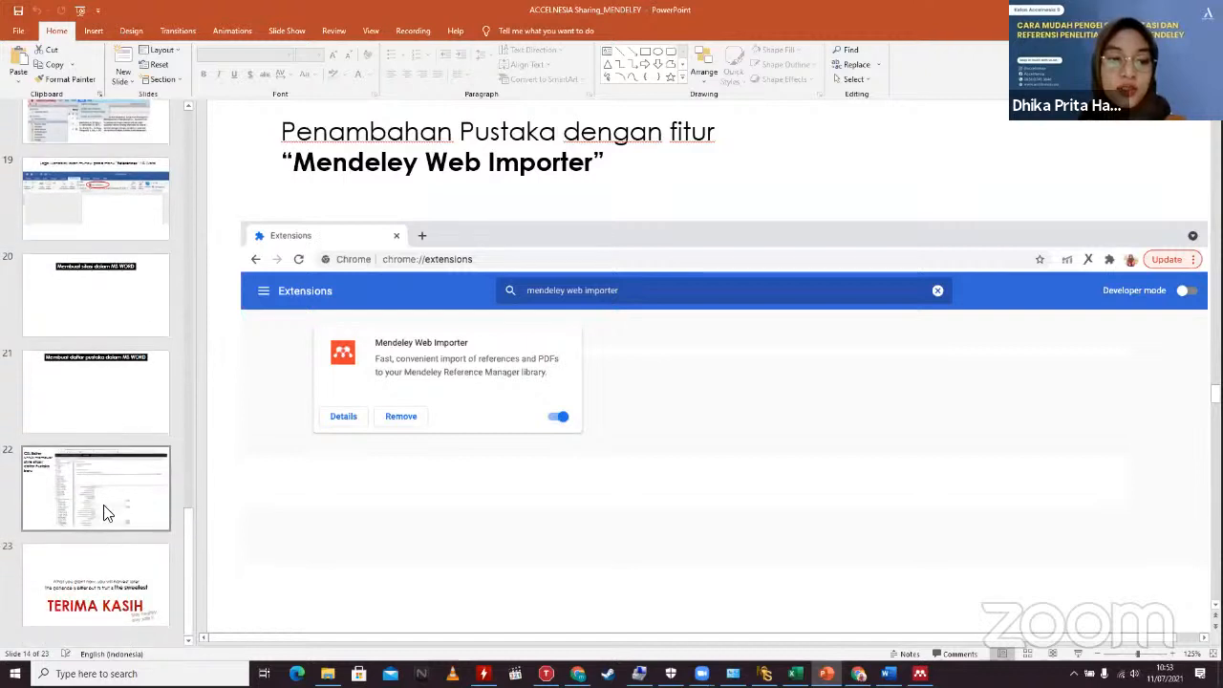
left_click(103, 485)
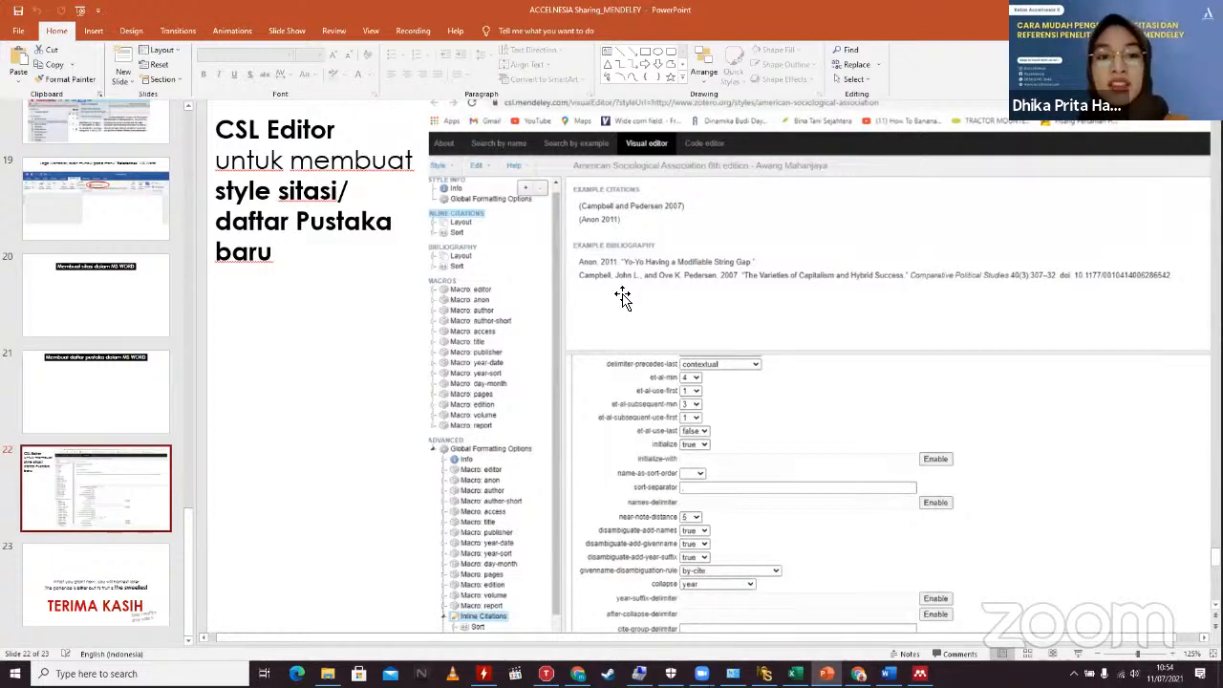
left_click_drag(436, 432, 359, 494)
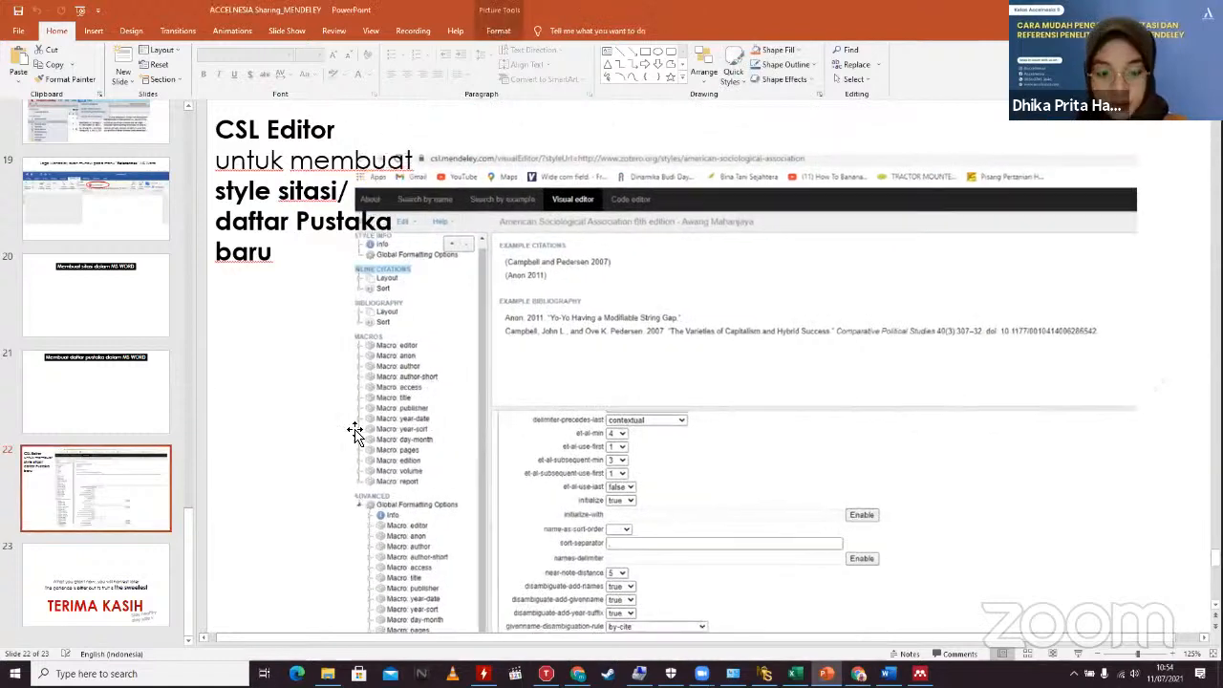
left_click(339, 308)
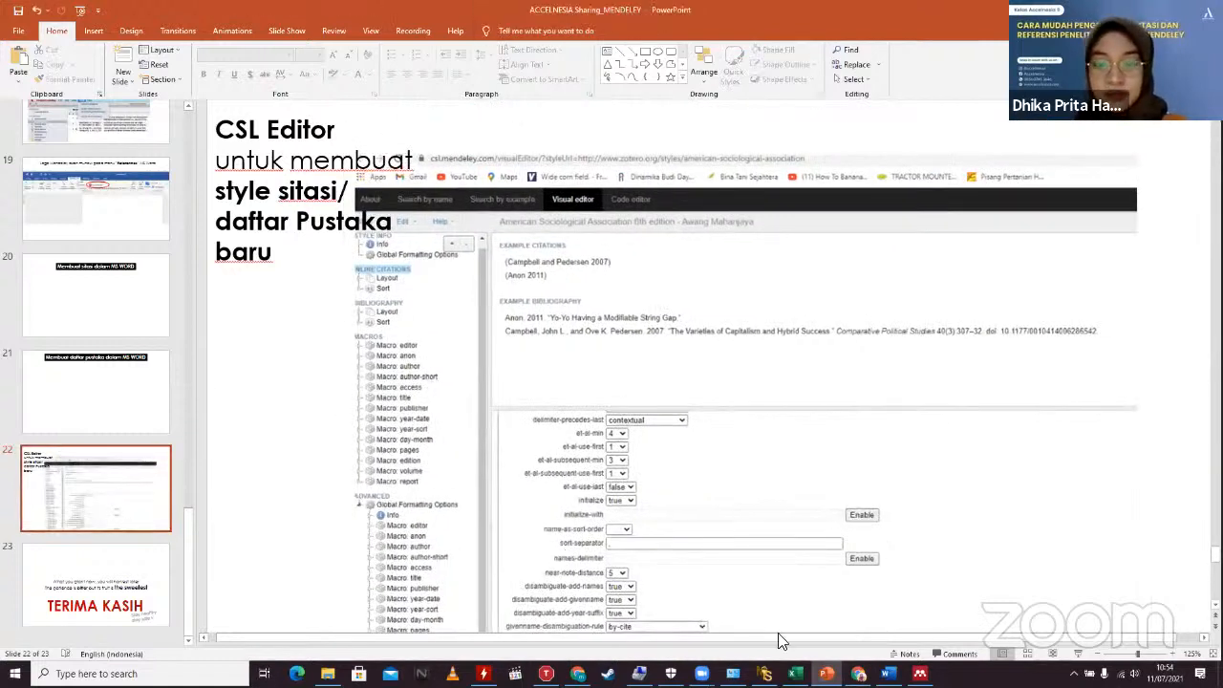